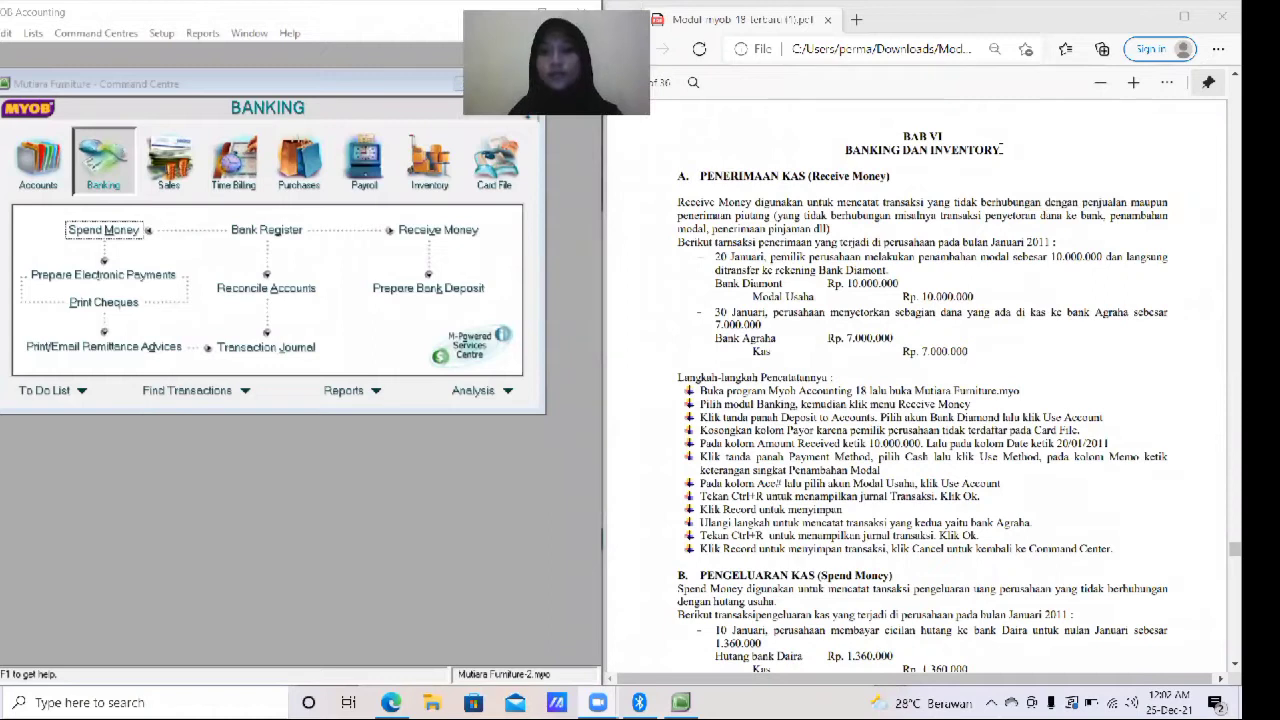
- Open the Receive Money transaction window from the Banking command centre
{"action": "left_click", "coordinate": [556, 72]}
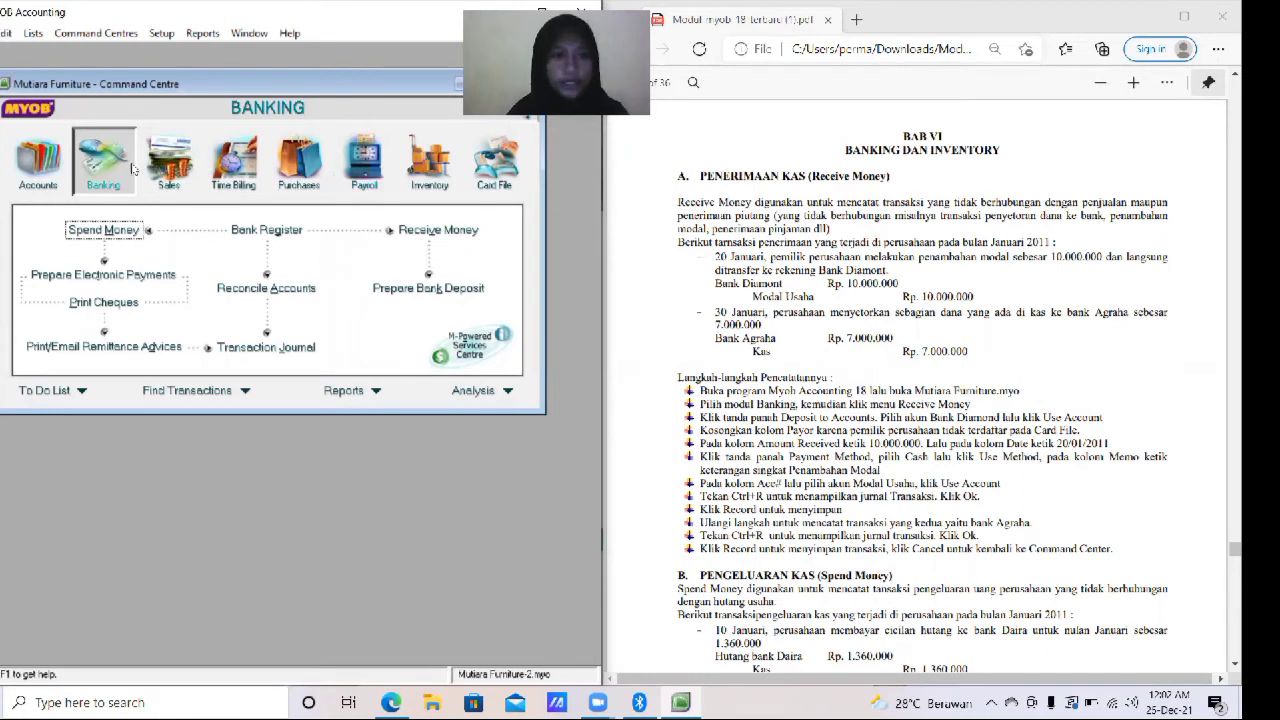
{"action": "left_click", "coordinate": [421, 237]}
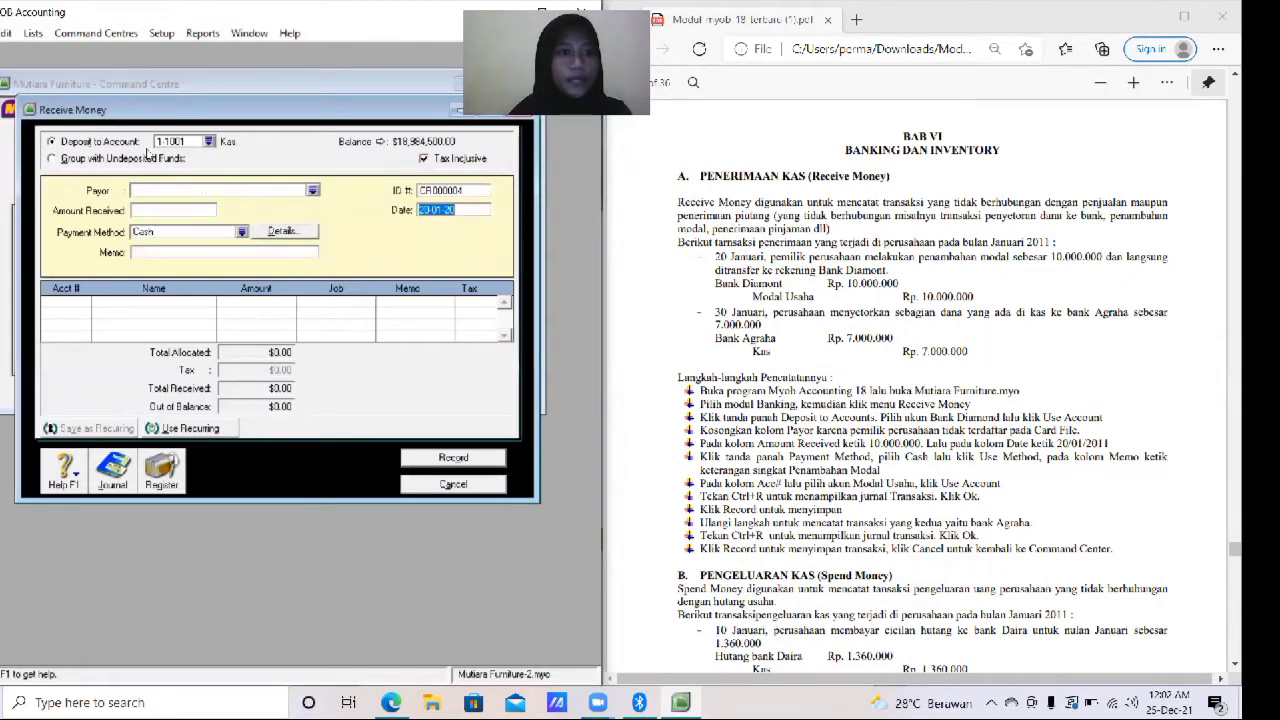
- Set the deposit account to 1-1320 Bank Diamond
{"action": "left_click", "coordinate": [209, 142]}
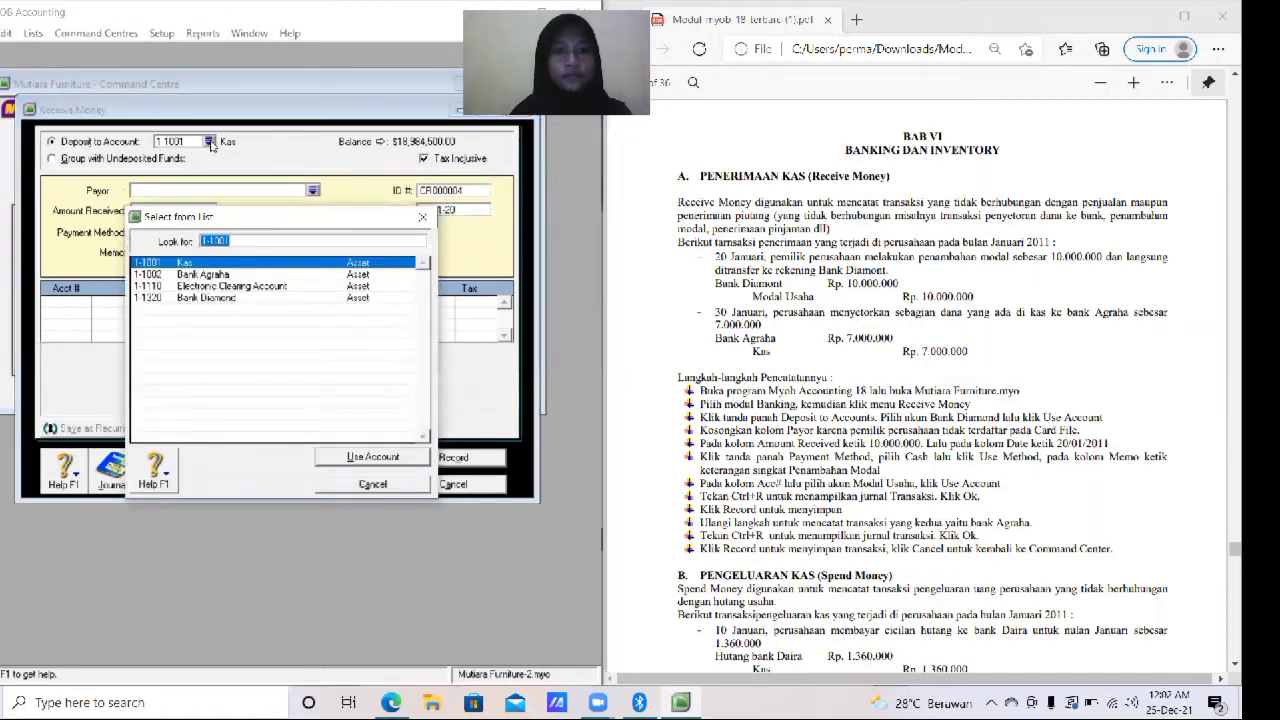
{"action": "left_click", "coordinate": [209, 298]}
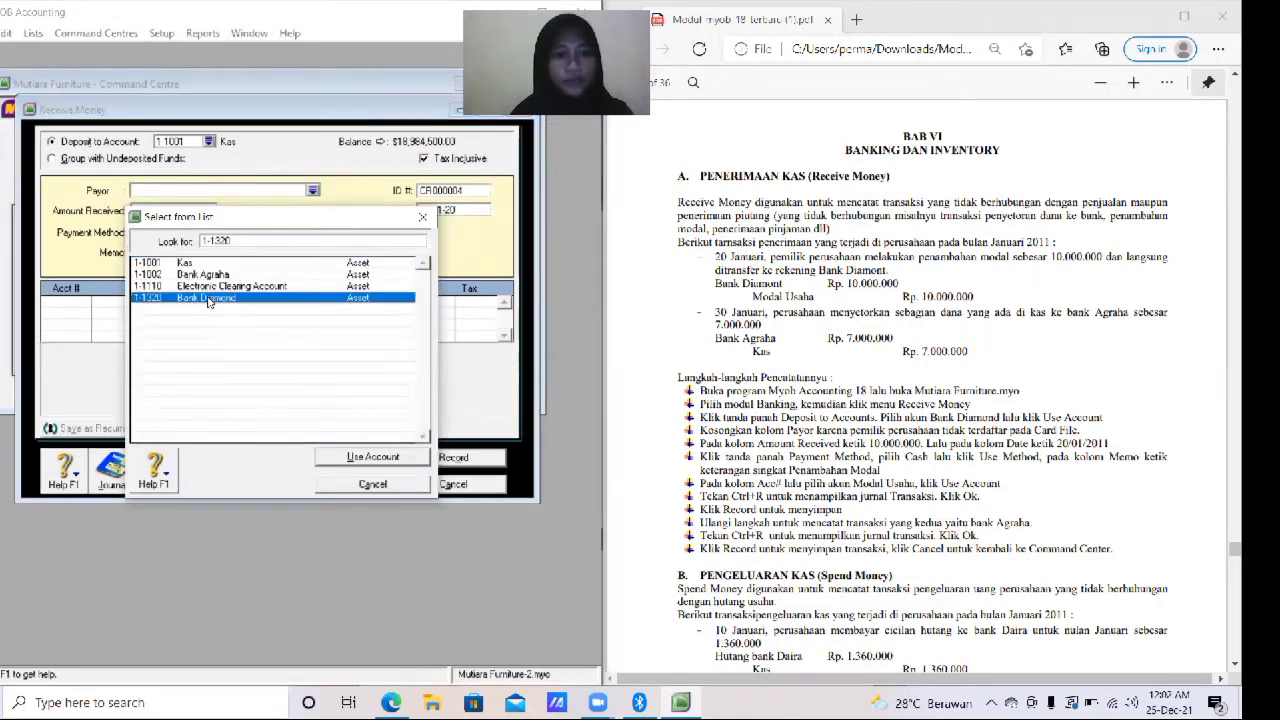
{"action": "left_click", "coordinate": [409, 458]}
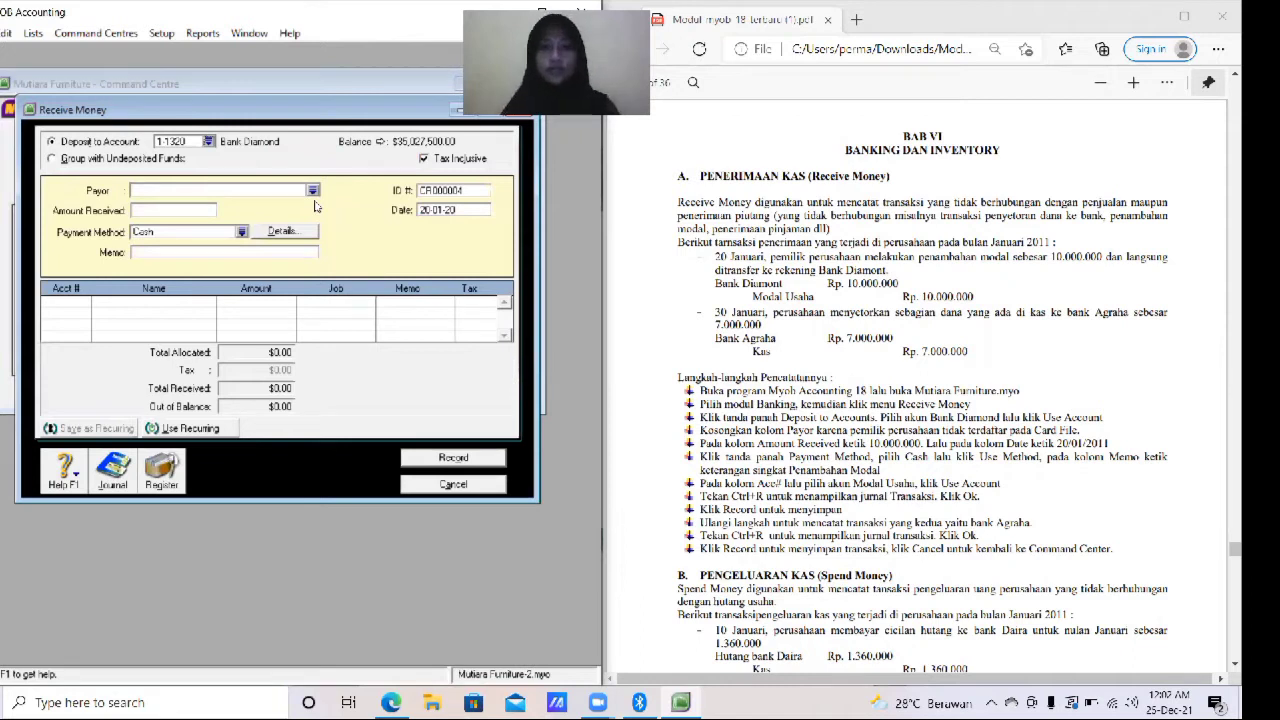
- Enter 10,000,000 as the amount received
{"action": "left_click", "coordinate": [165, 208]}
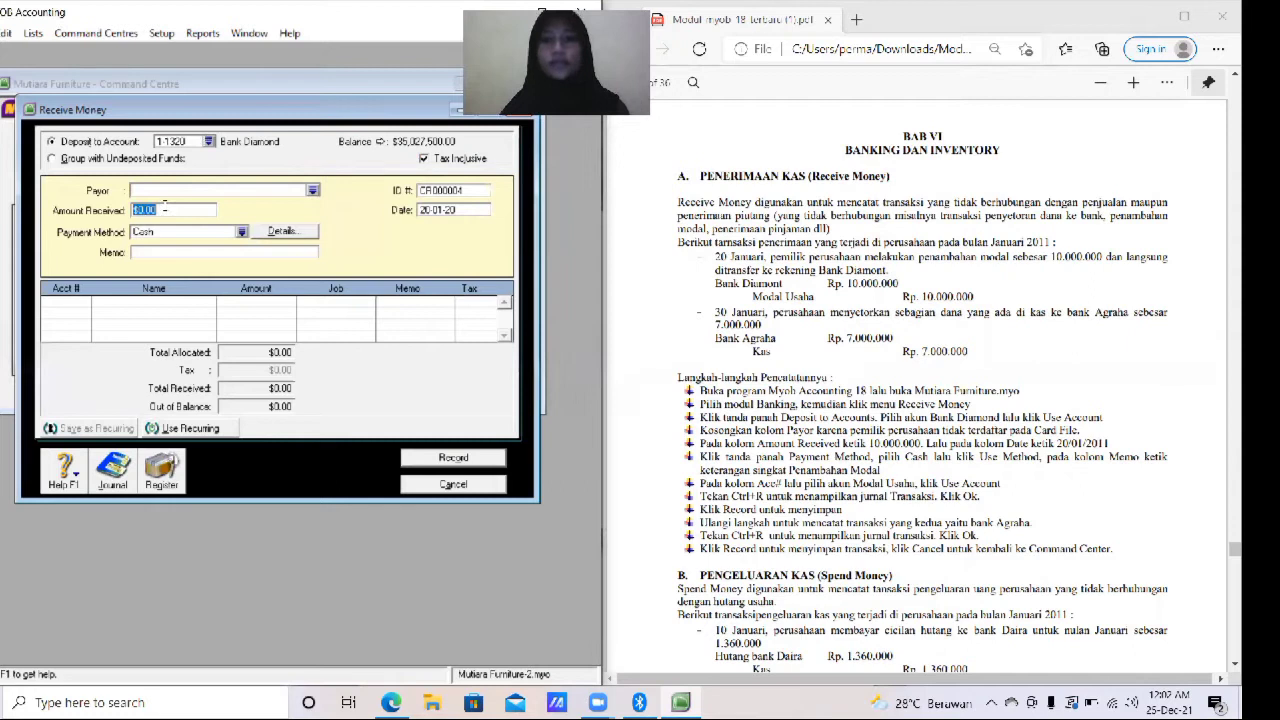
{"action": "type", "text": "10000000"}
{"action": "key", "text": "Tab"}
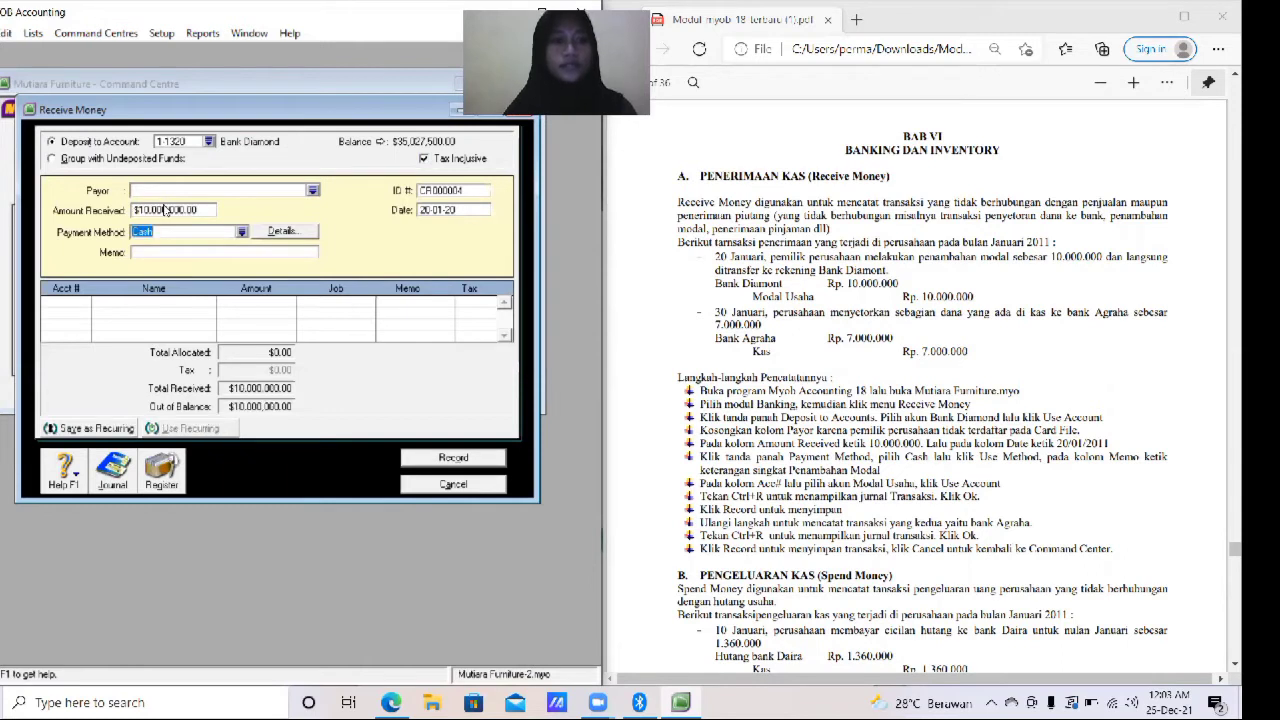
- Keep Cash as the payment method and enter the memo "Penambahan Modal"
{"action": "left_click", "coordinate": [241, 233]}
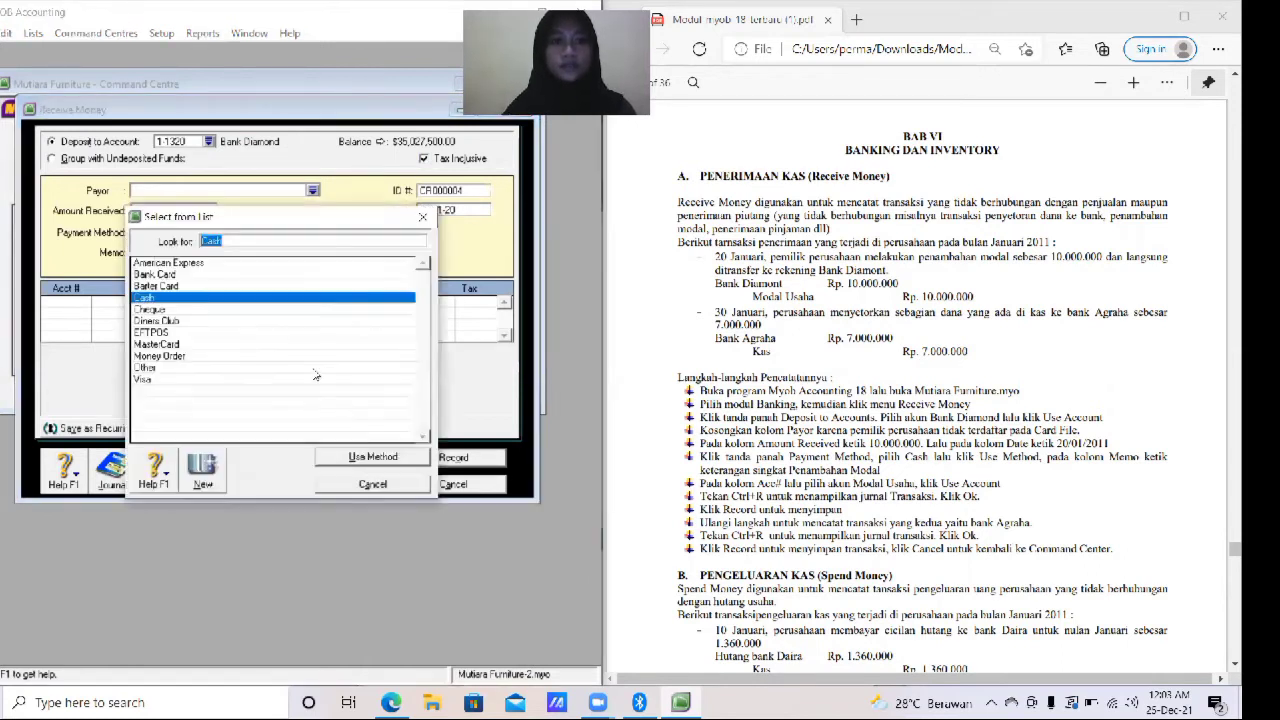
{"action": "left_click", "coordinate": [389, 457]}
{"action": "left_click", "coordinate": [199, 251]}
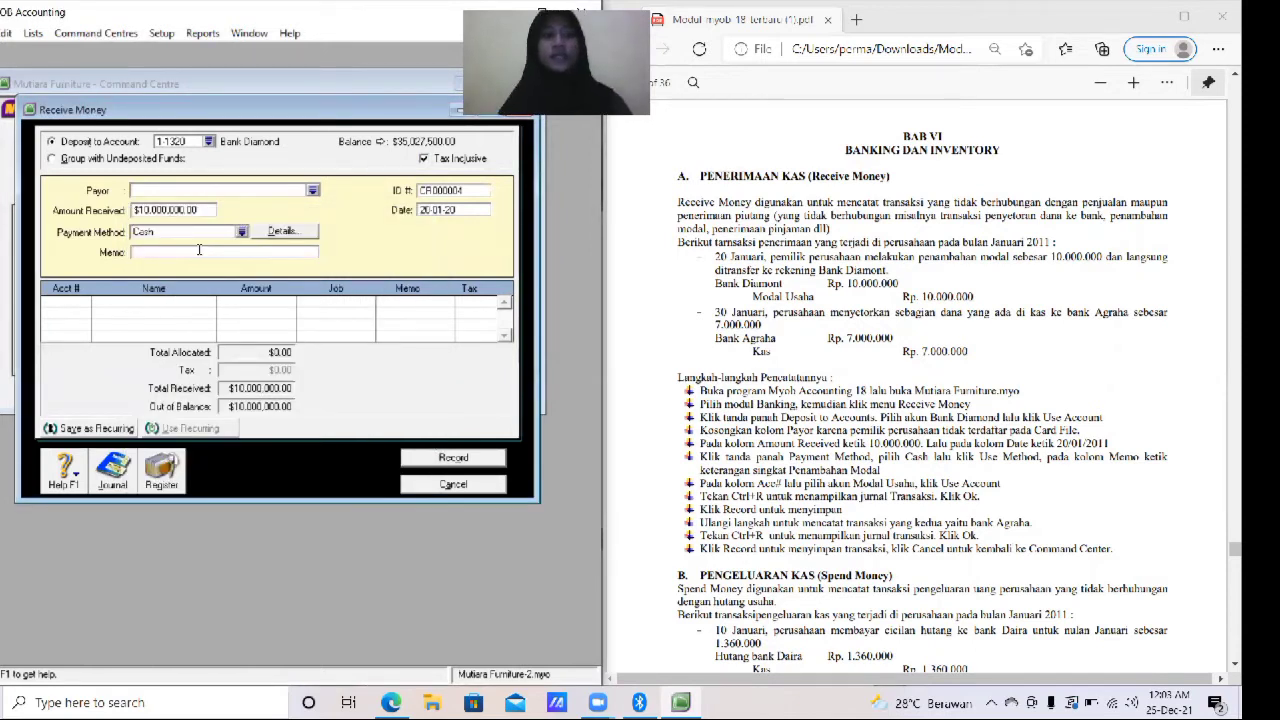
{"action": "type", "text": "Penambahan Modal"}
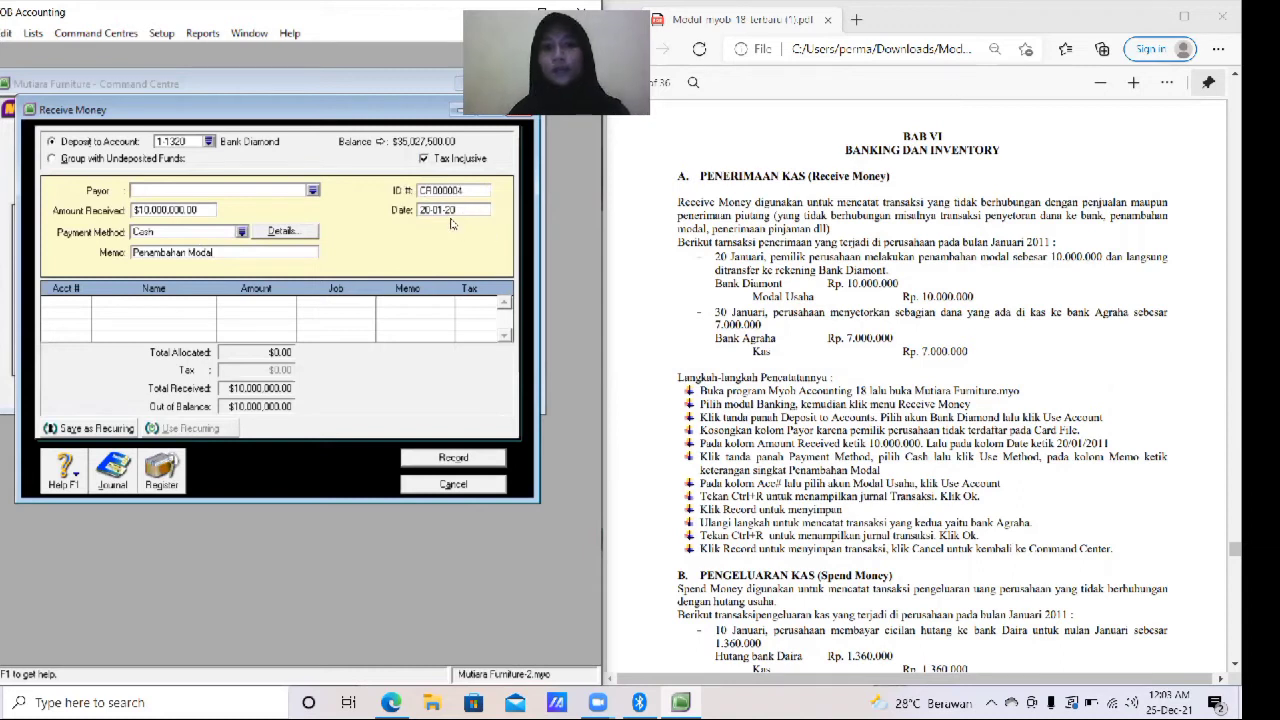
- Set the transaction date to 20/1/2011
{"action": "left_click", "coordinate": [470, 210]}
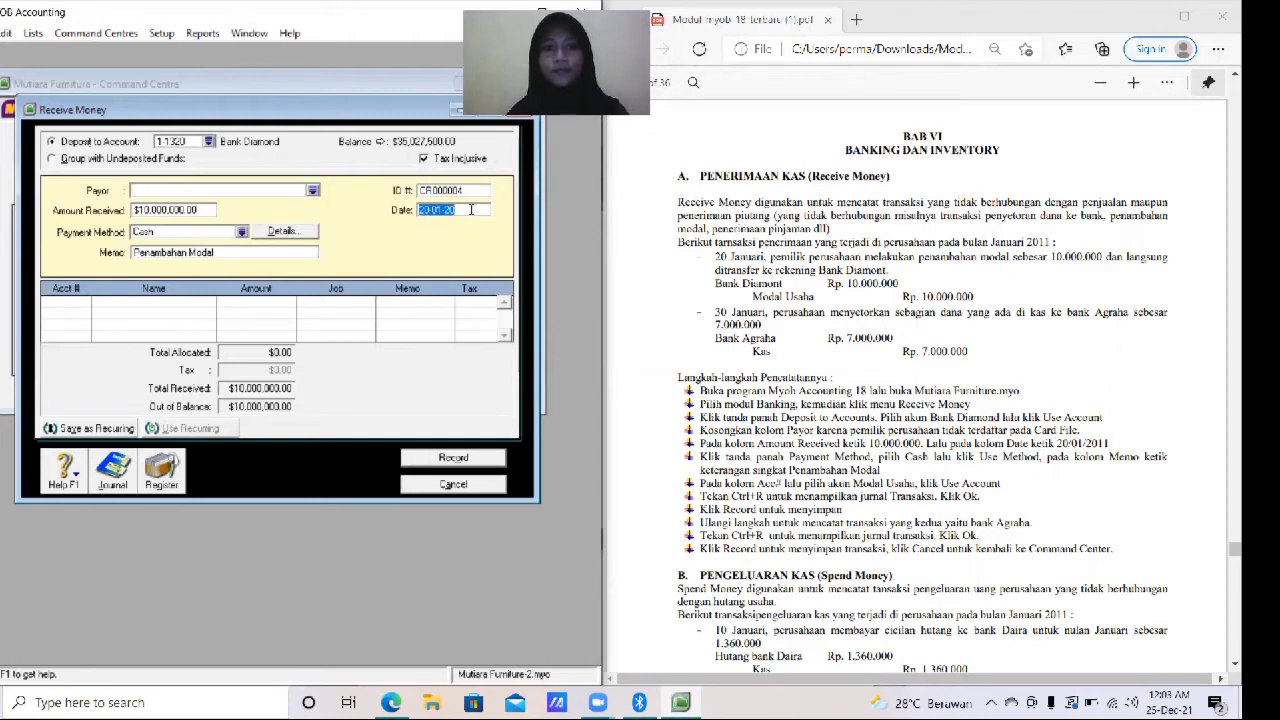
{"action": "key", "text": "BackSpace"}
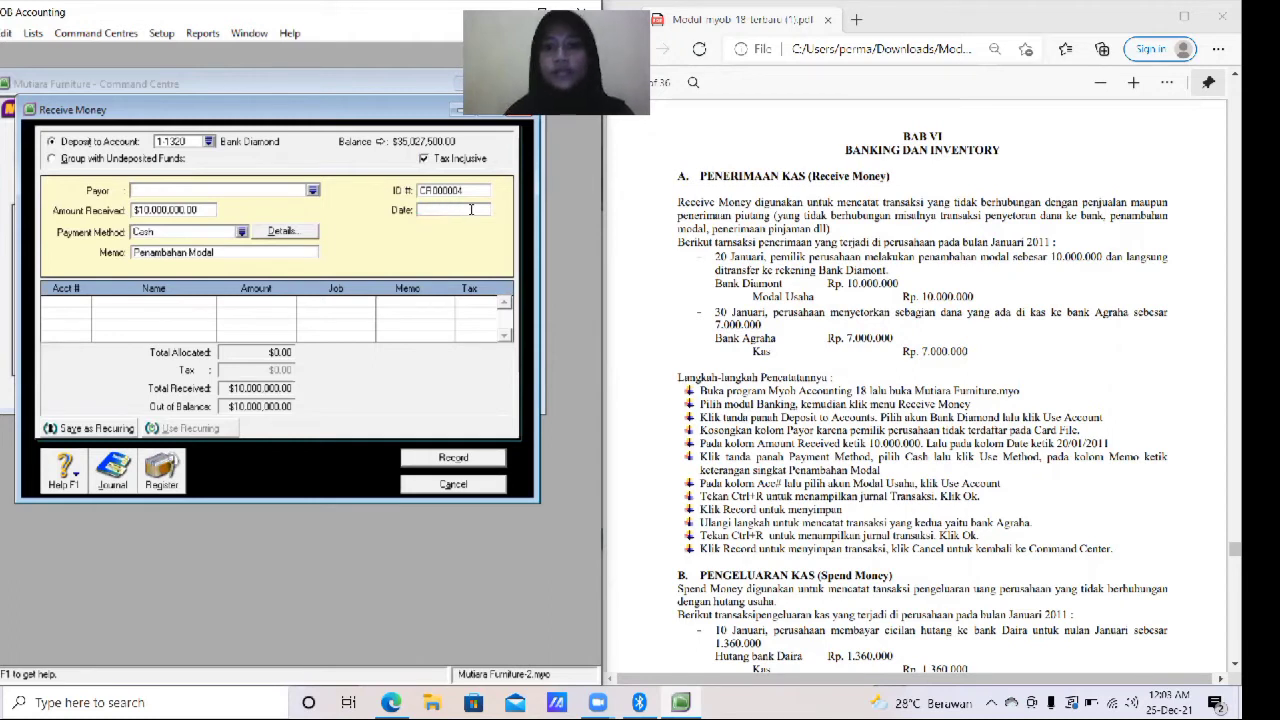
{"action": "type", "text": "20/1"}
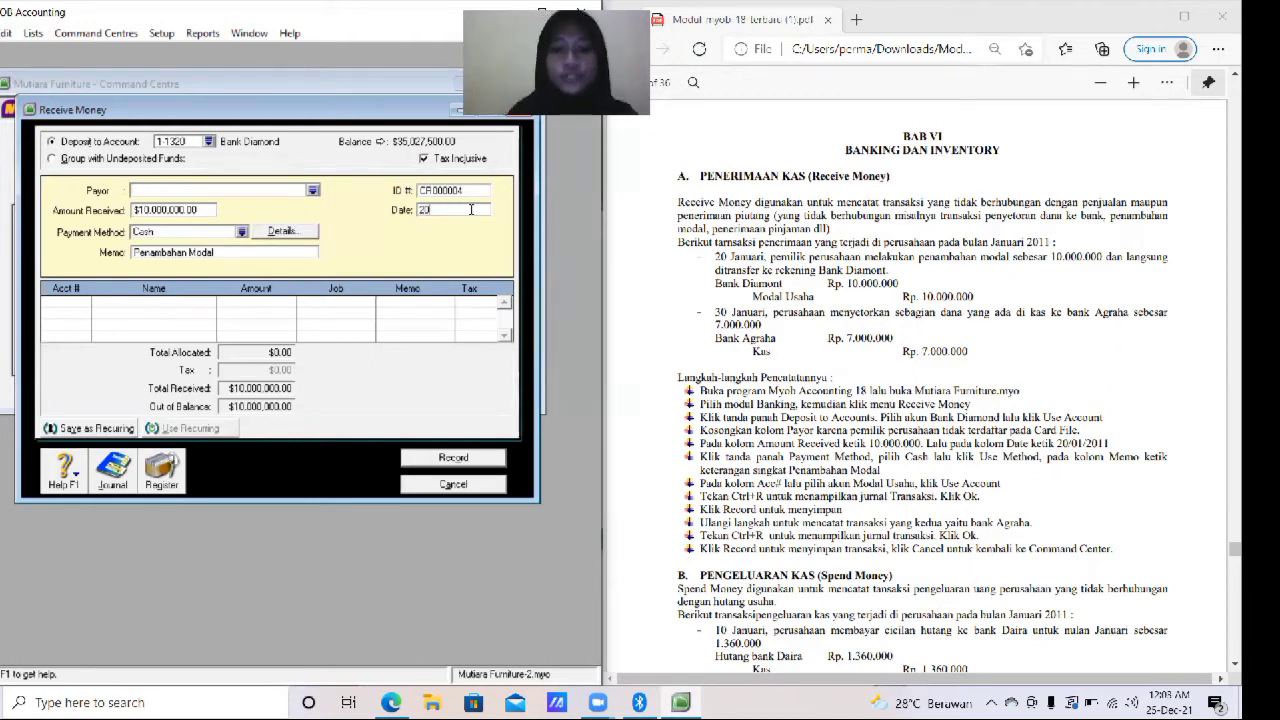
{"action": "type", "text": "/2011"}
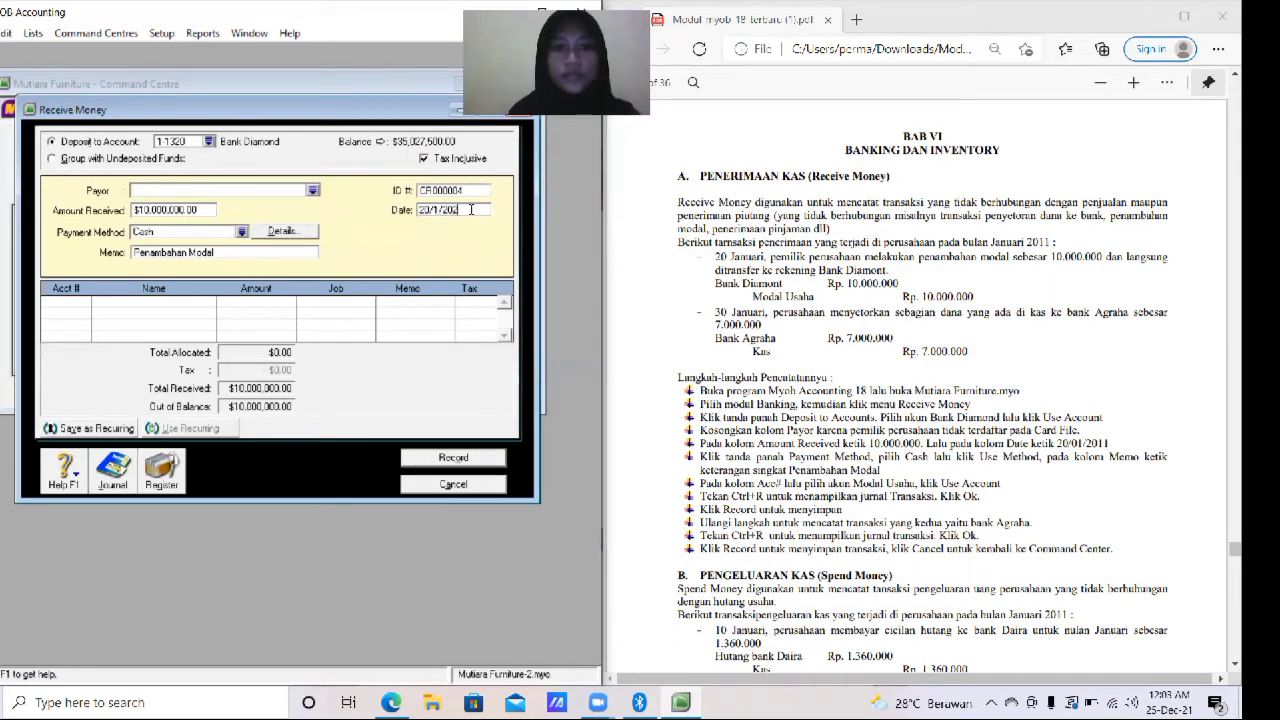
{"action": "key", "text": "Tab"}
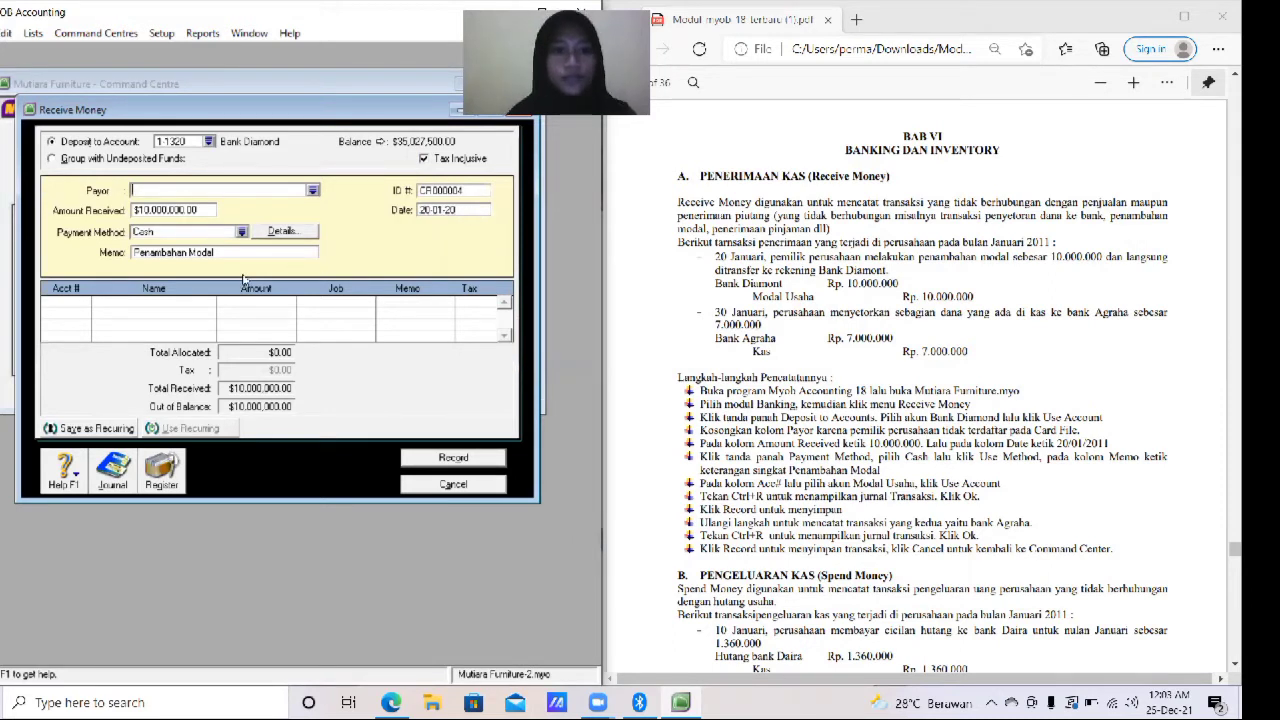
- Allocate the receipt to account 3-1000 Modal Usaha for the full amount
{"action": "left_click", "coordinate": [62, 301]}
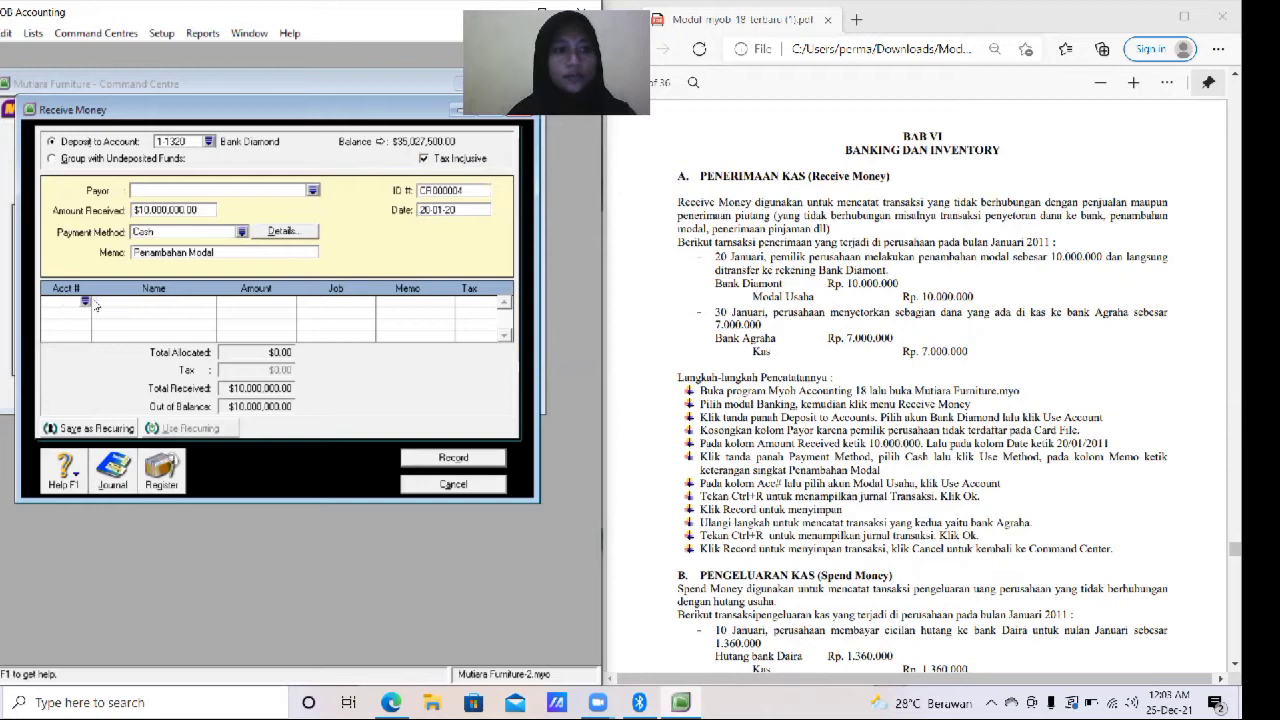
{"action": "left_click", "coordinate": [85, 302]}
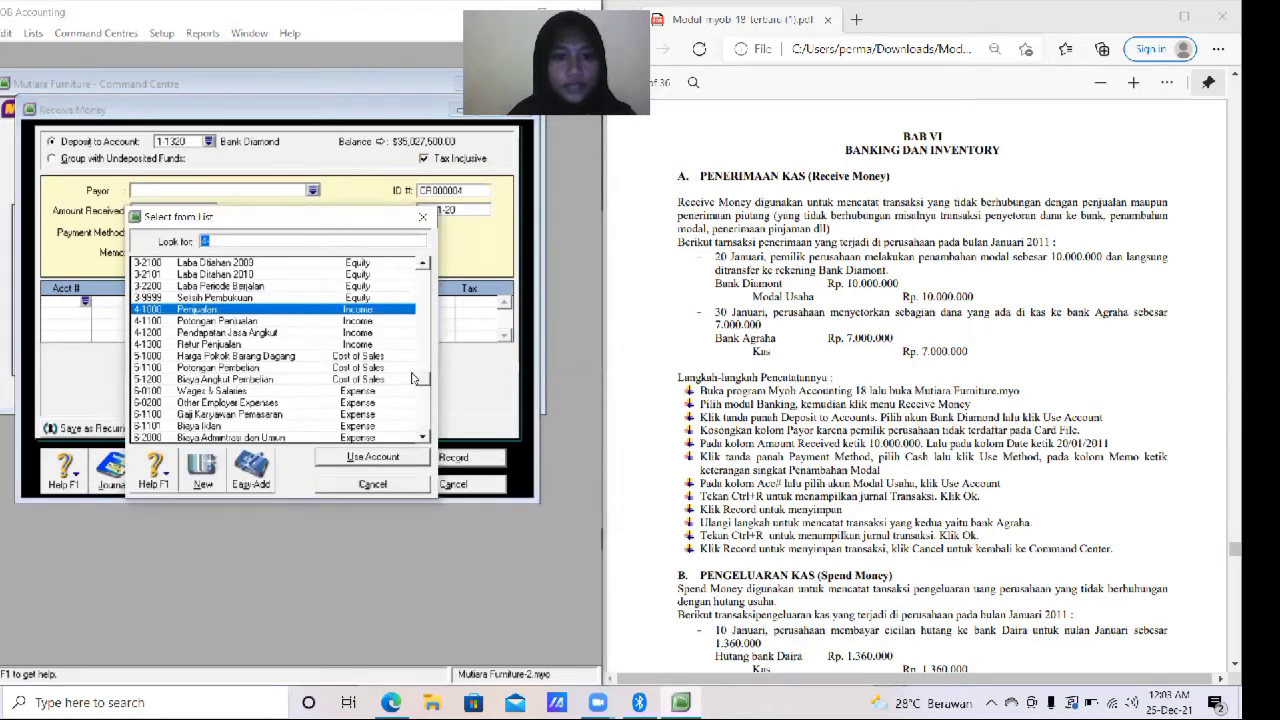
{"action": "left_click_drag", "start_coordinate": [424, 382], "coordinate": [428, 361]}
{"action": "scroll", "coordinate": [428, 361], "scroll_direction": "up", "scroll_amount": 3}
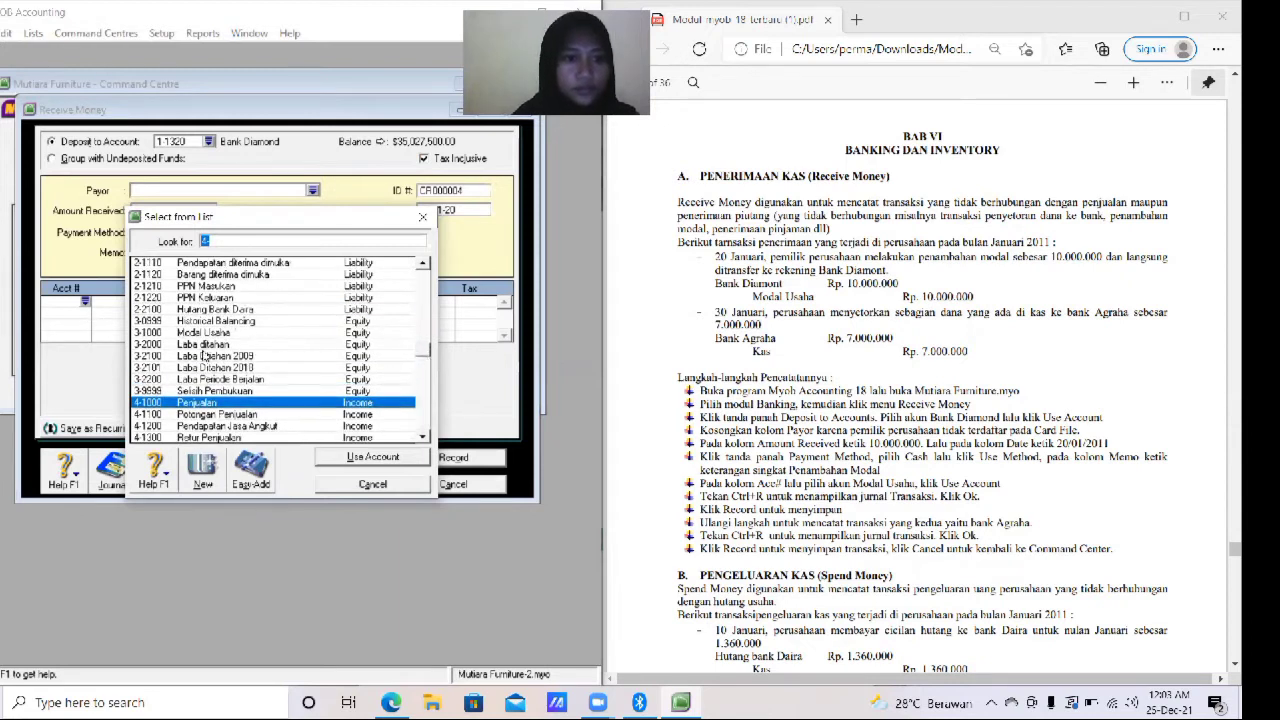
{"action": "left_click", "coordinate": [222, 334]}
{"action": "left_click", "coordinate": [372, 457]}
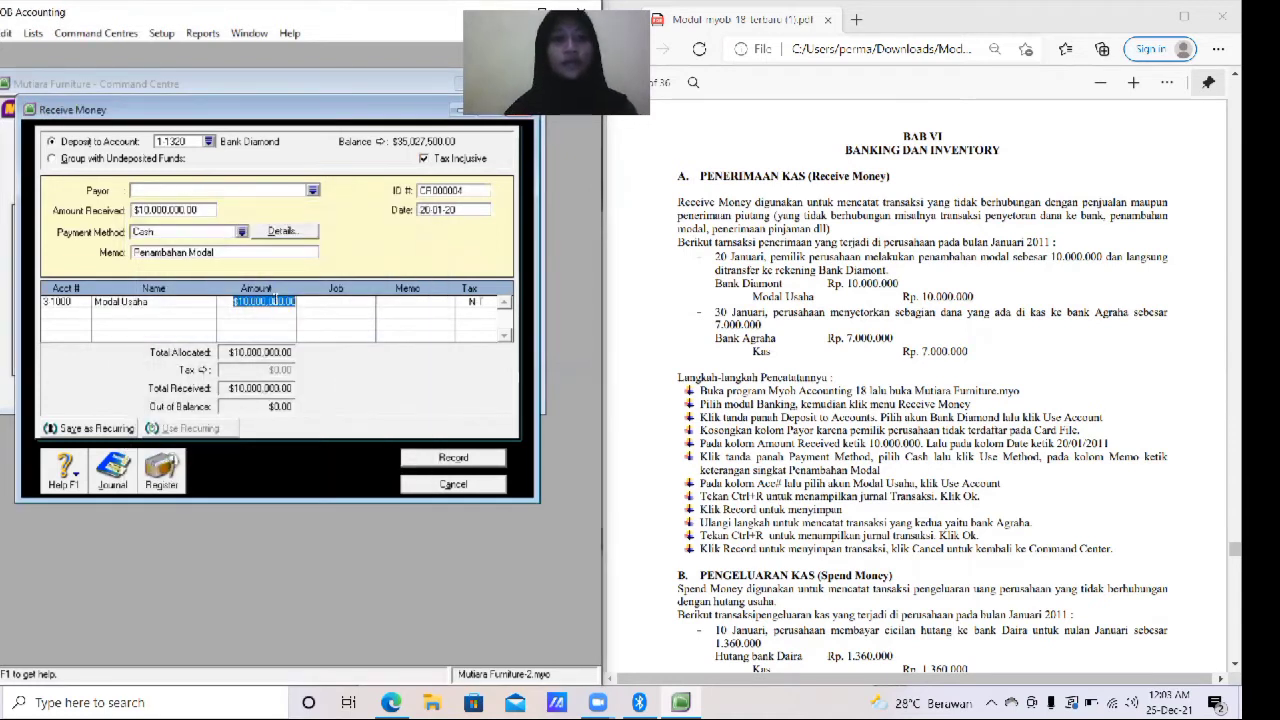
{"action": "key", "text": "Tab"}
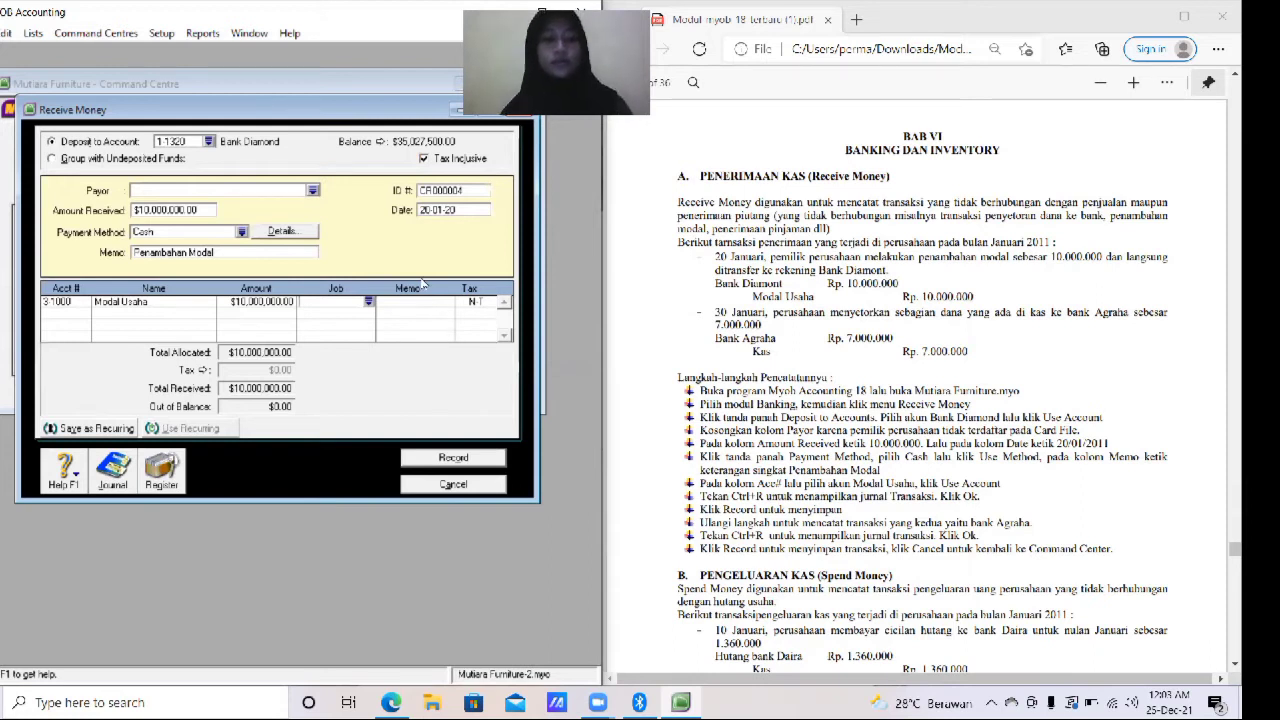
- Review the transaction's journal recap, close it, and record the receipt
{"action": "key", "text": "ctrl+r"}
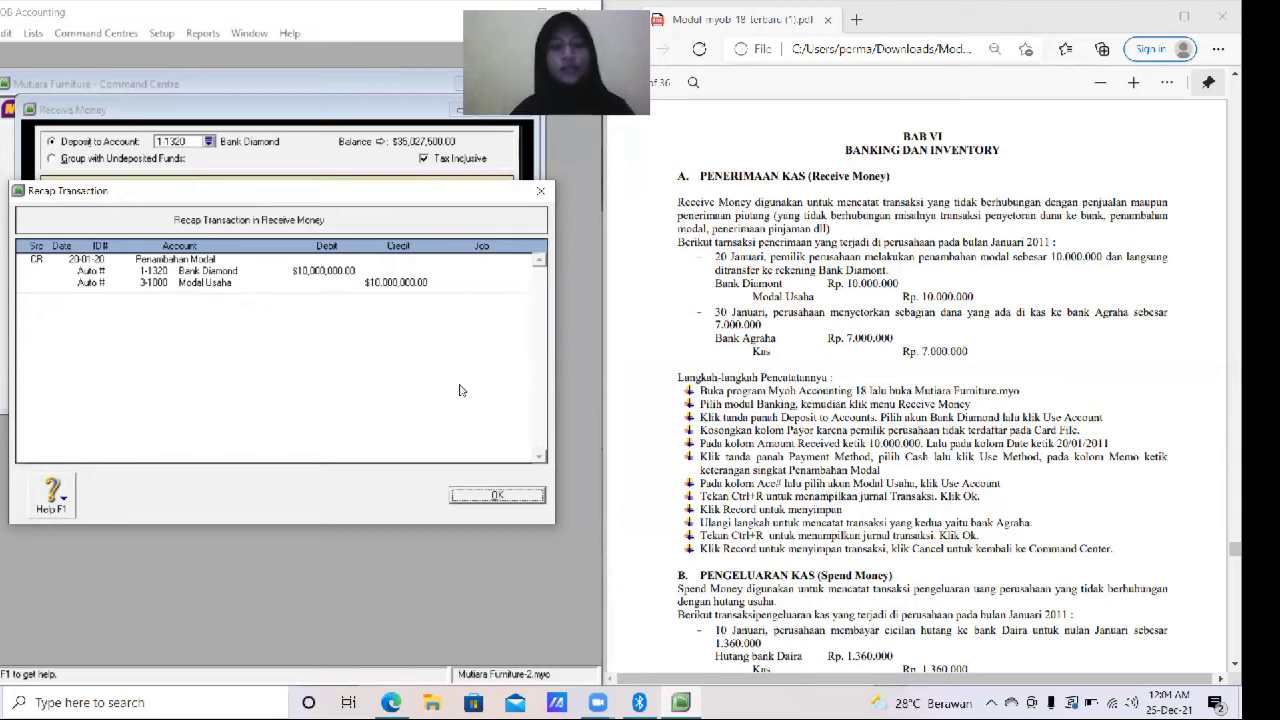
{"action": "left_click", "coordinate": [514, 497]}
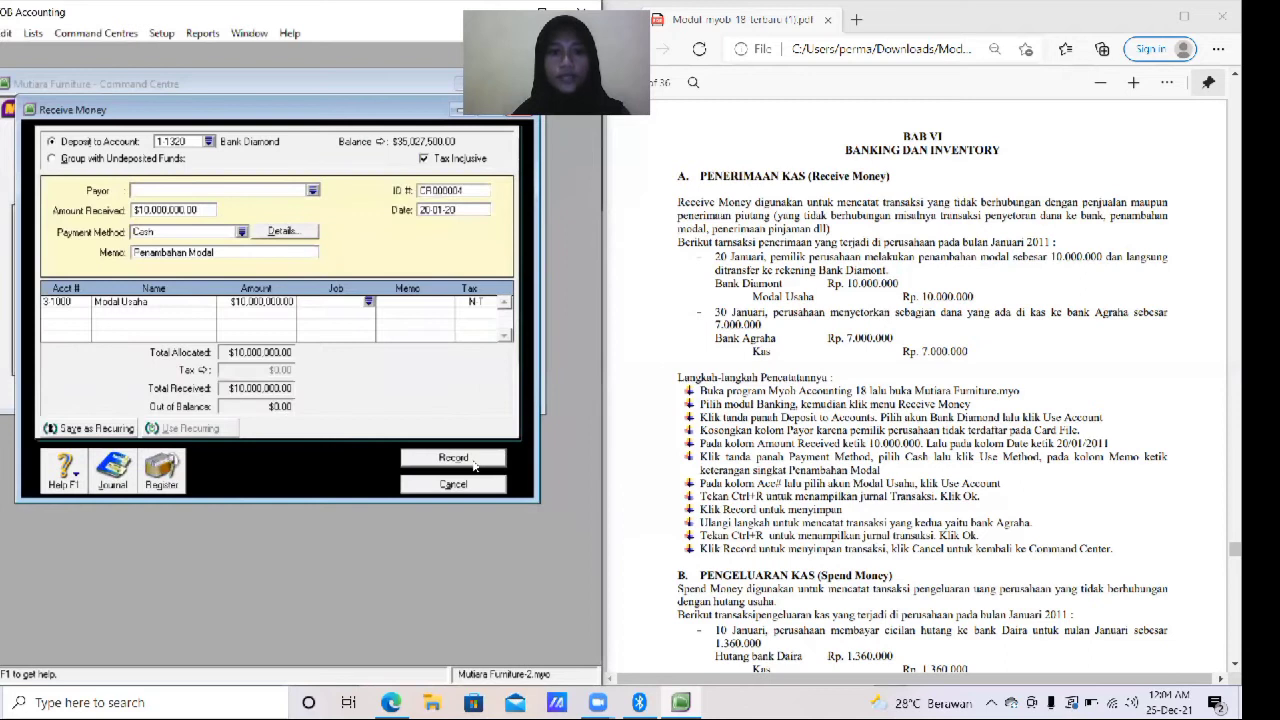
{"action": "left_click", "coordinate": [473, 458]}
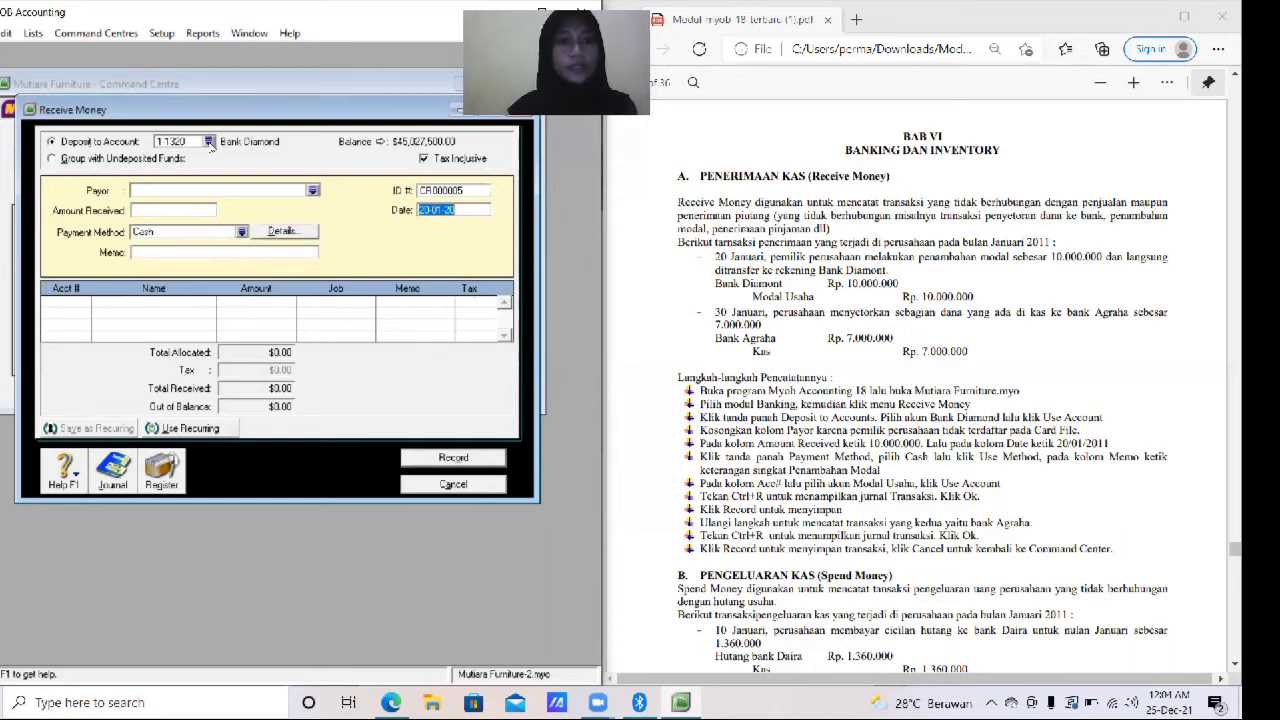
- Set the deposit account of the new receipt to 1-1002 Bank Agraha
{"action": "left_click", "coordinate": [209, 143]}
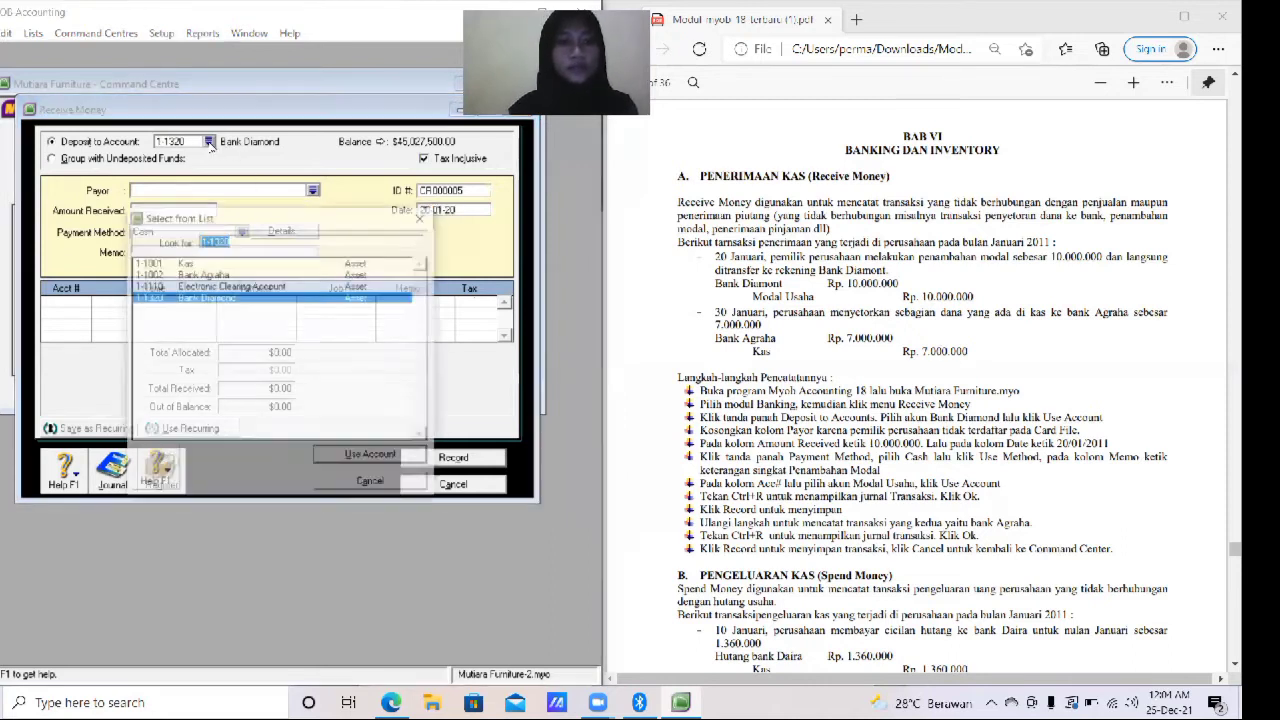
{"action": "left_click", "coordinate": [232, 276]}
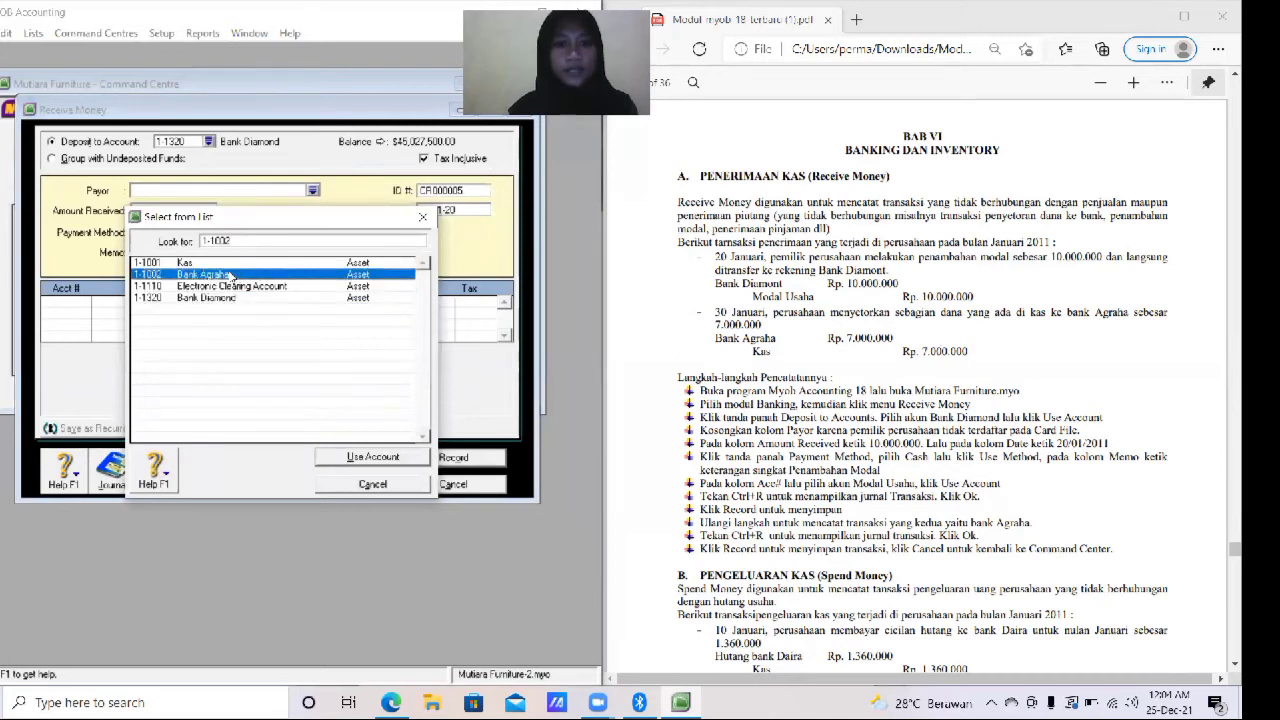
{"action": "left_click", "coordinate": [396, 457]}
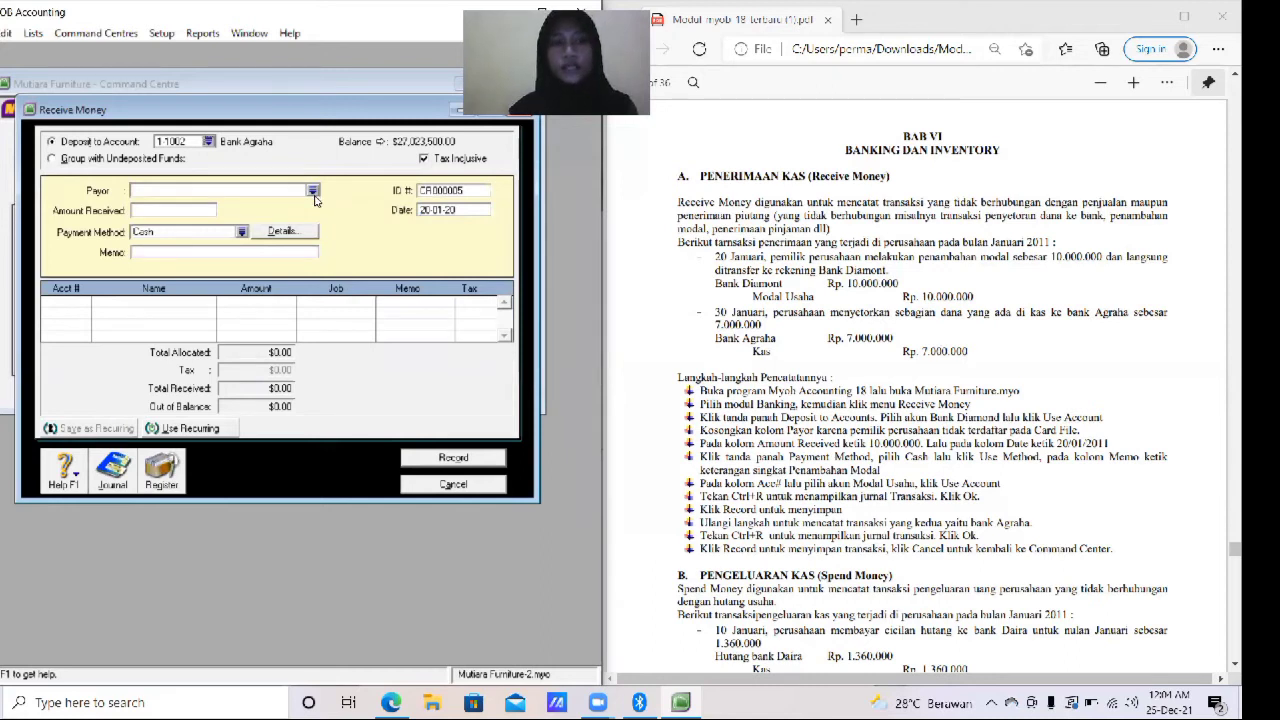
- Enter 70,000,000 as the amount received
{"action": "left_click", "coordinate": [166, 209]}
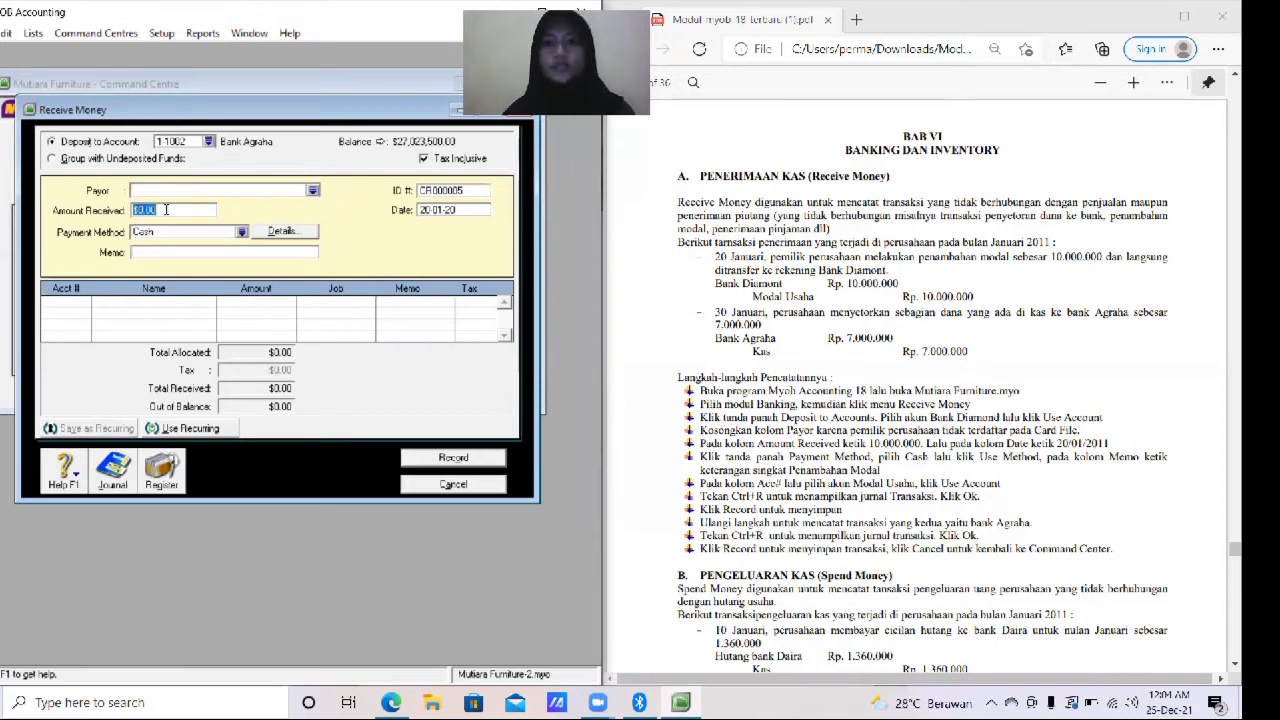
{"action": "type", "text": "7"}
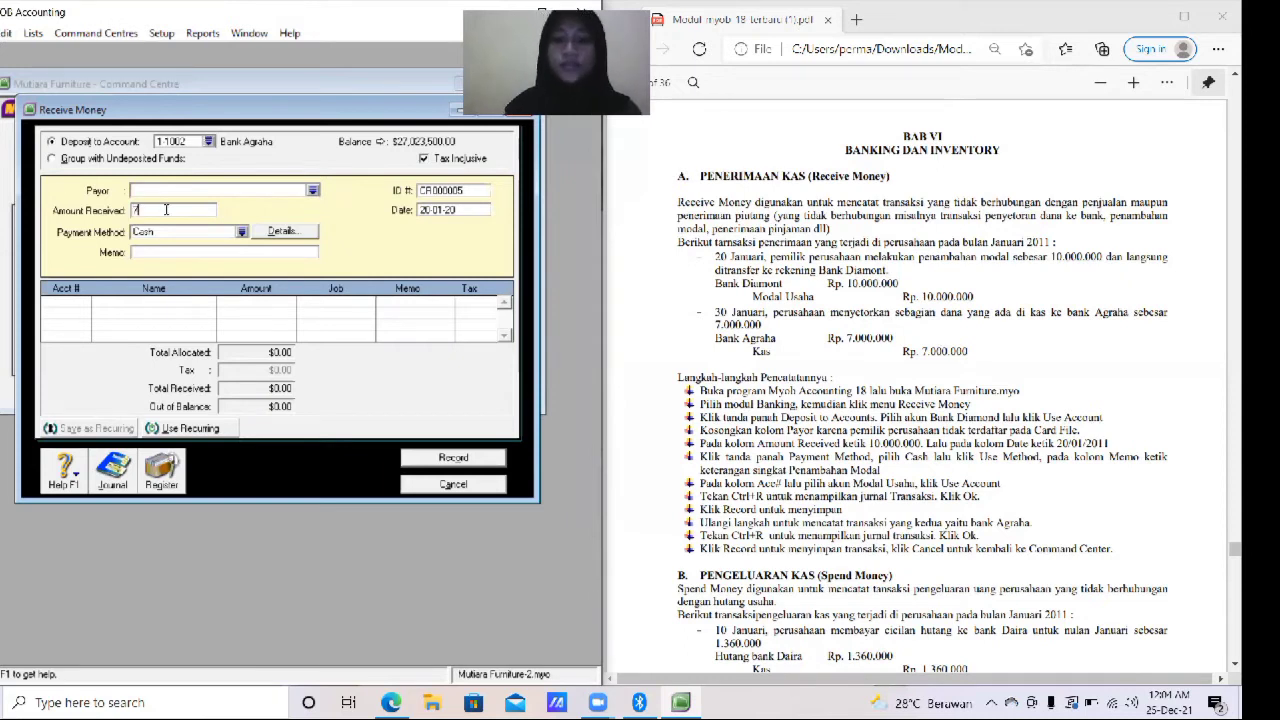
{"action": "type", "text": "0.000.000"}
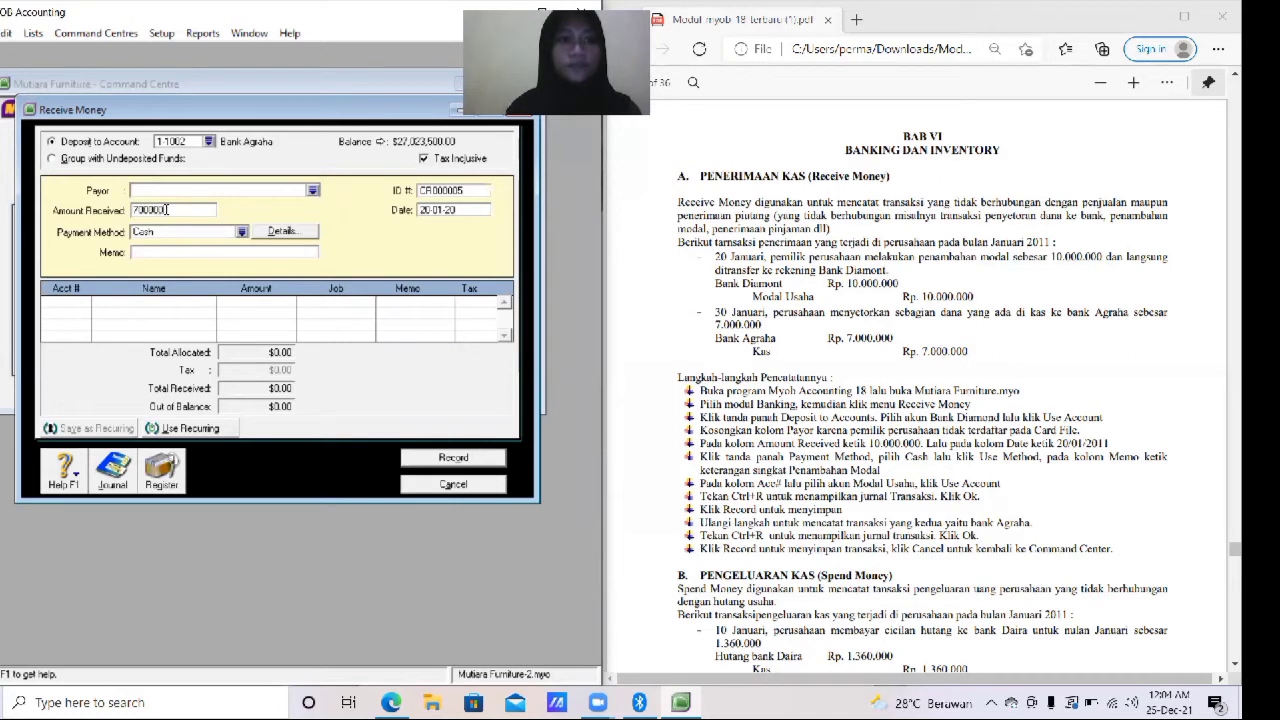
{"action": "key", "text": "Tab"}
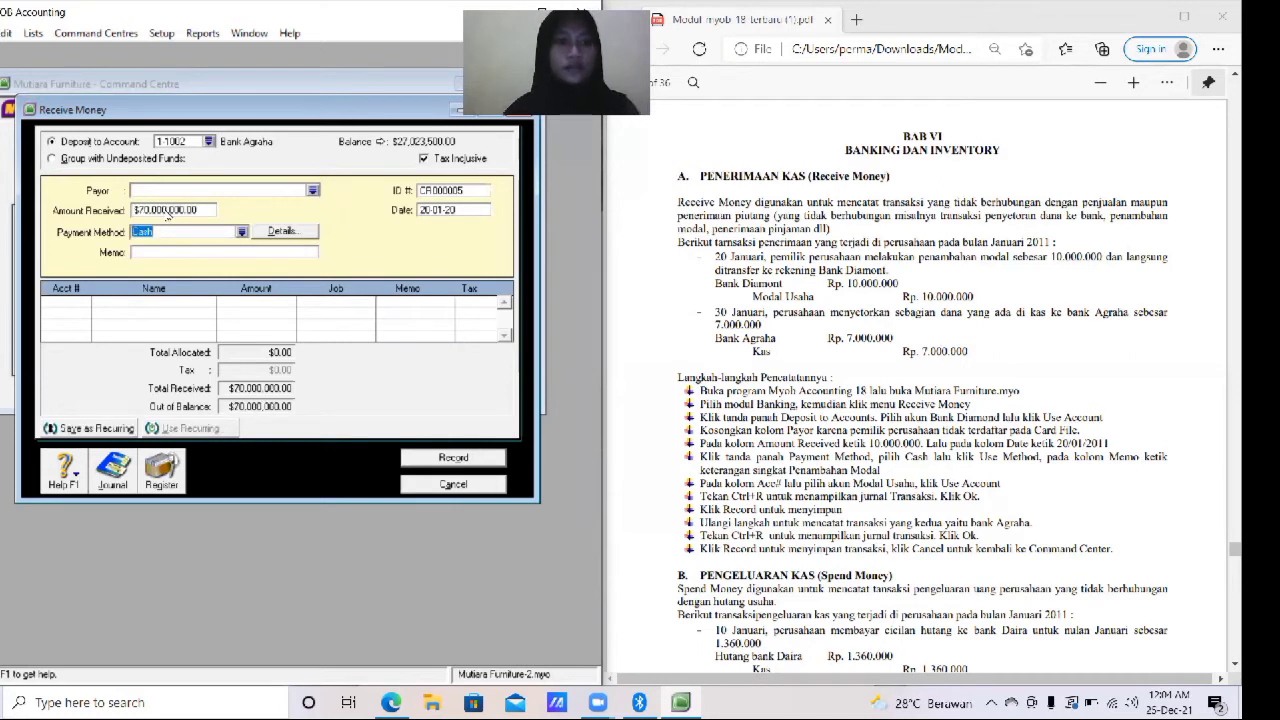
- Set the amount received to 7,000,000
{"action": "left_click", "coordinate": [166, 209]}
{"action": "type", "text": "7000000"}
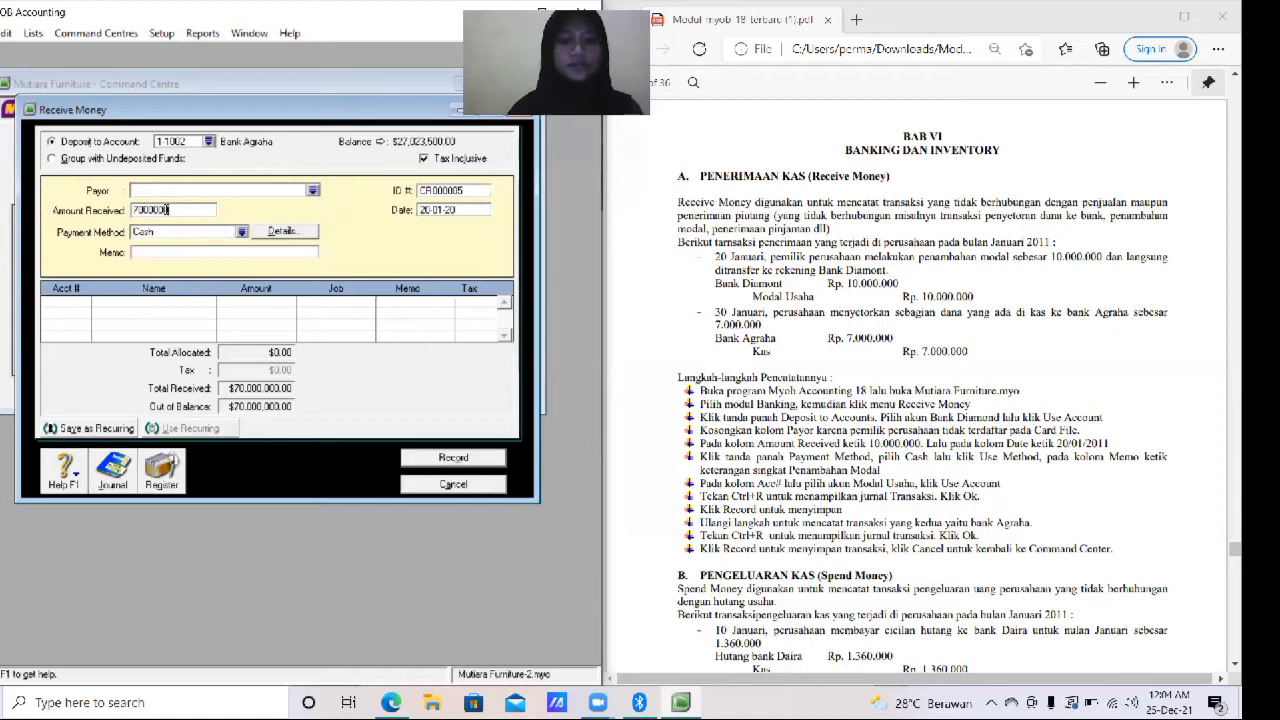
{"action": "key", "text": "Tab"}
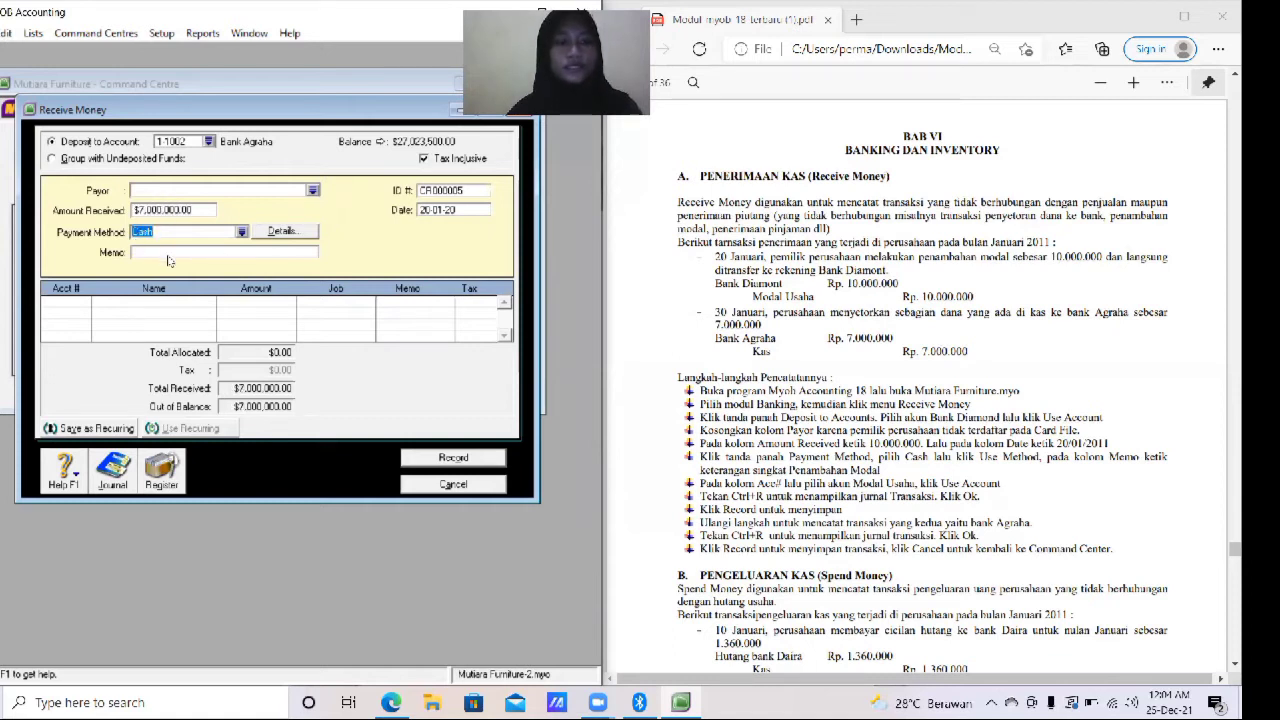
- Enter the memo "Setoran sebagian dana" for the receipt
{"action": "left_click", "coordinate": [168, 253]}
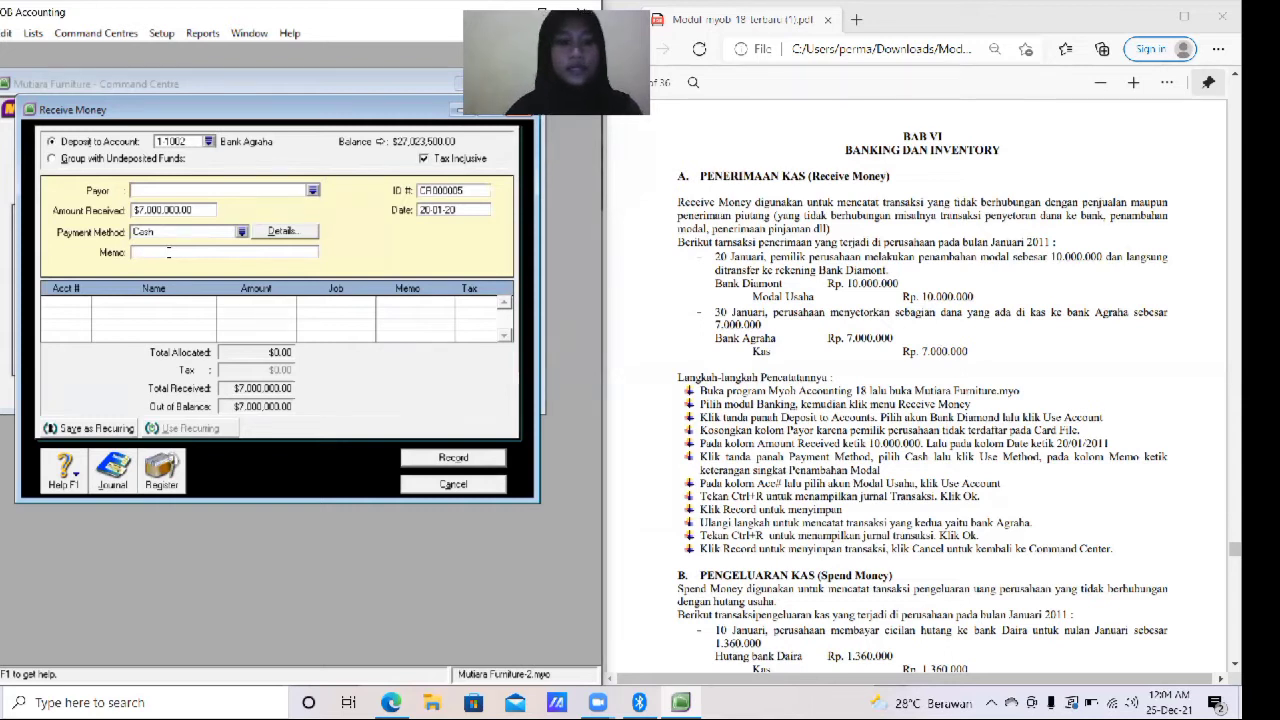
{"action": "type", "text": "s"}
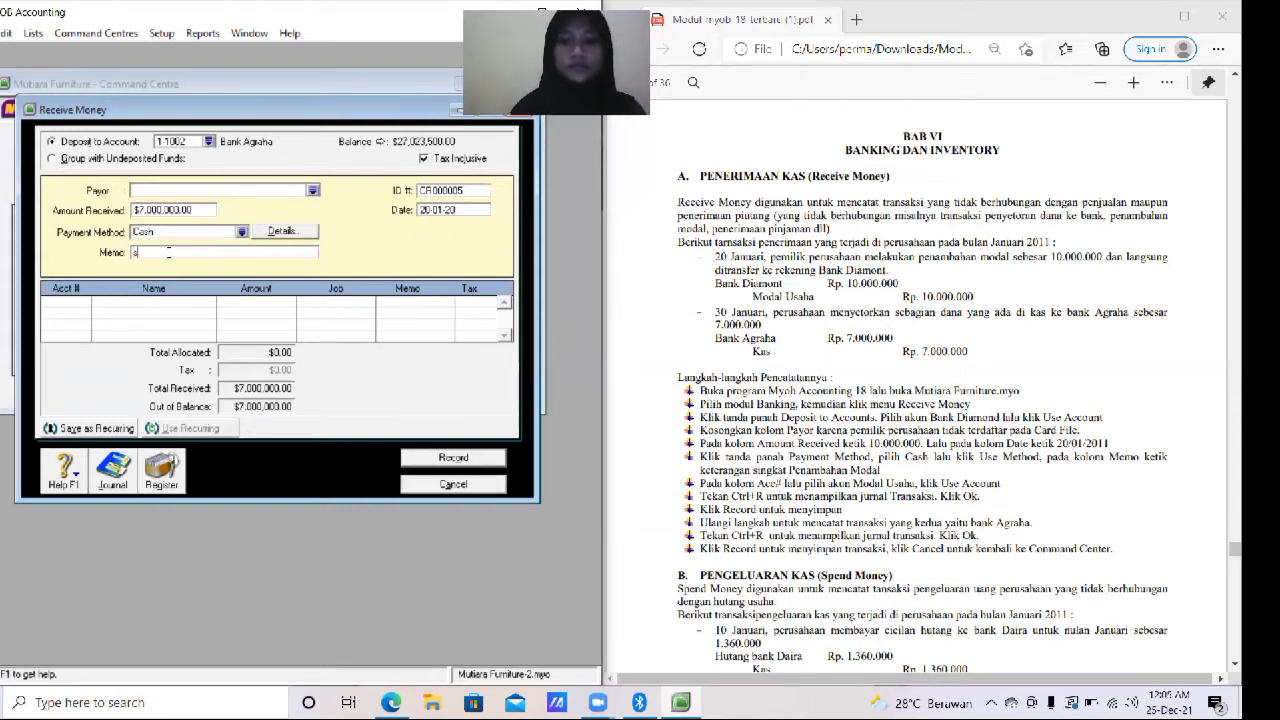
{"action": "type", "text": "S"}
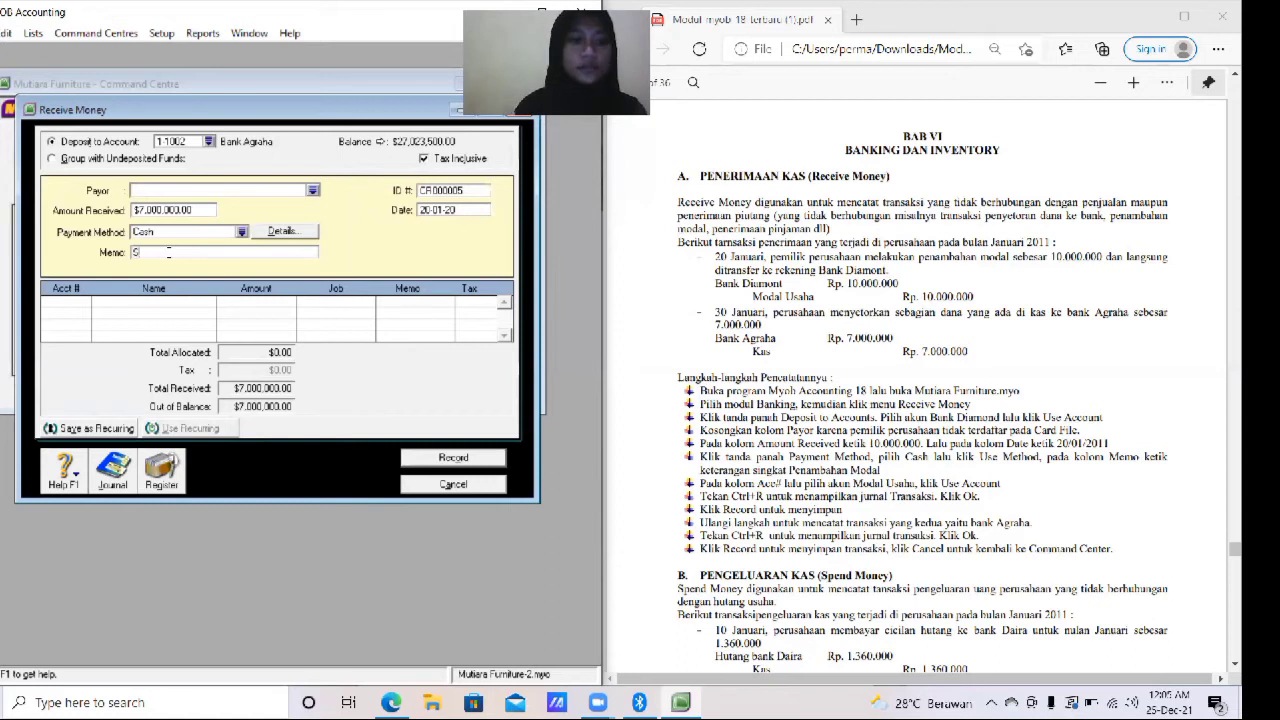
{"action": "type", "text": "etoran "}
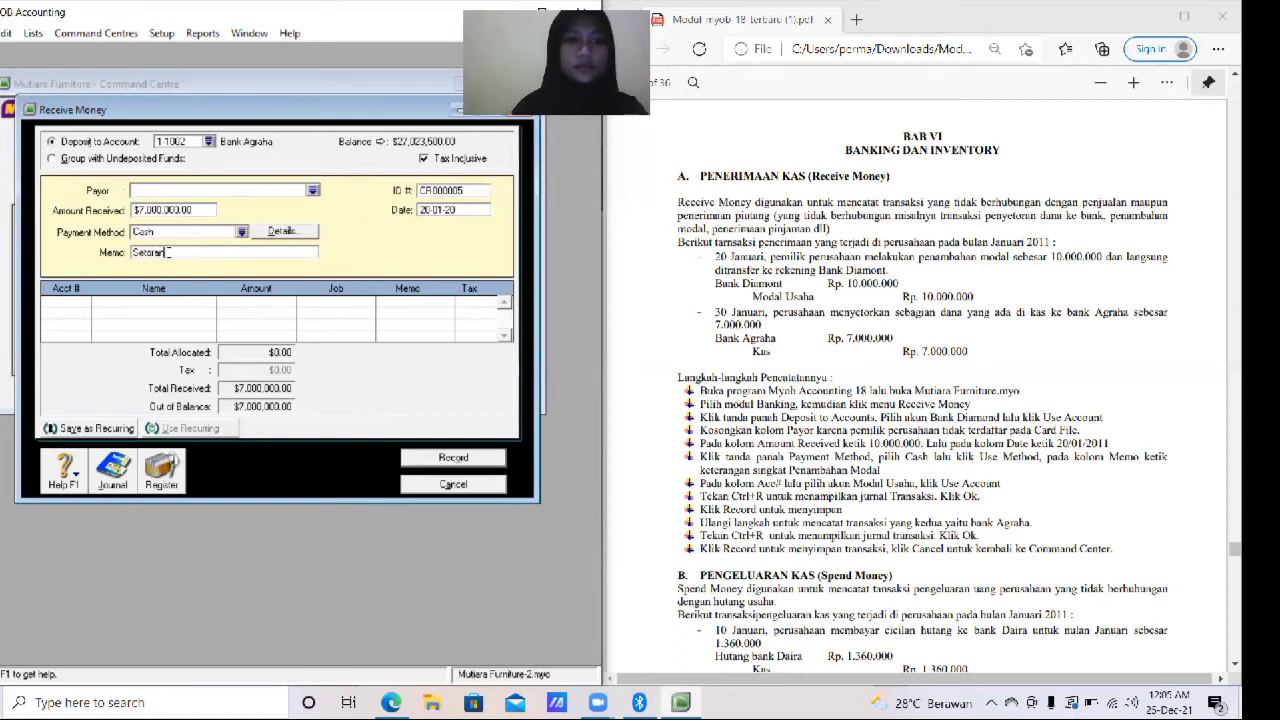
{"action": "type", "text": "Sebagi"}
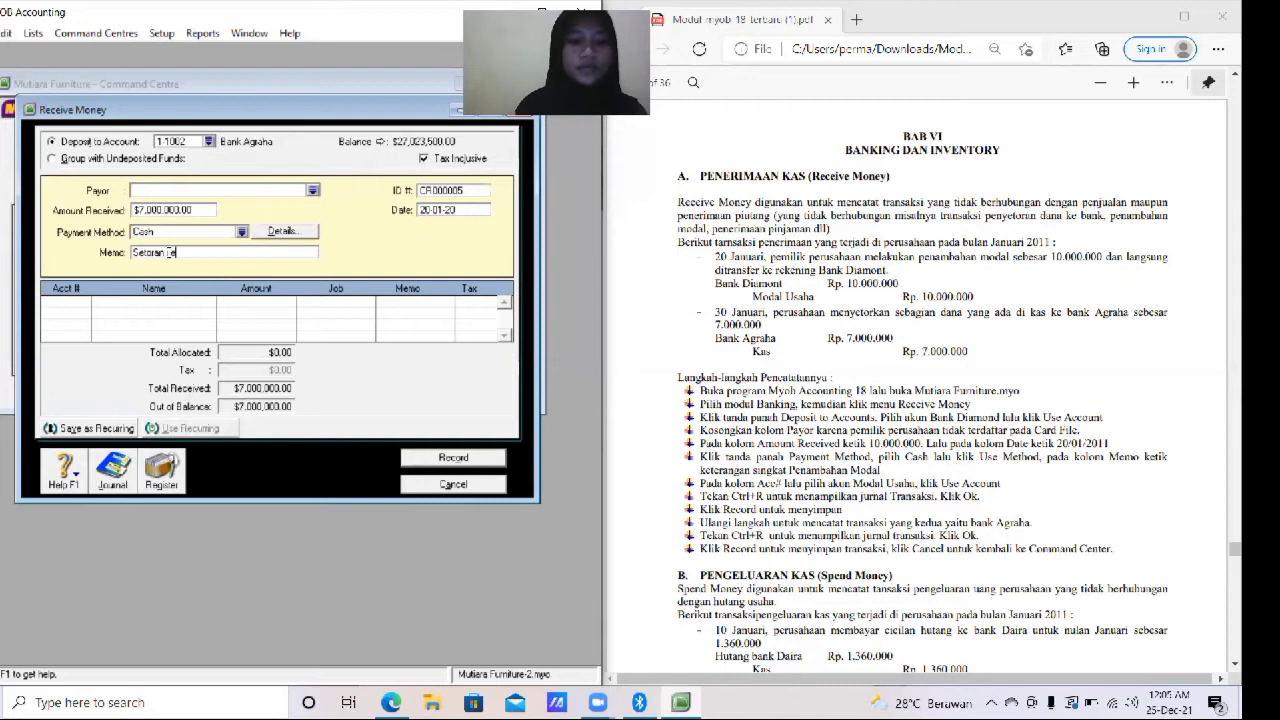
{"action": "type", "text": "an"}
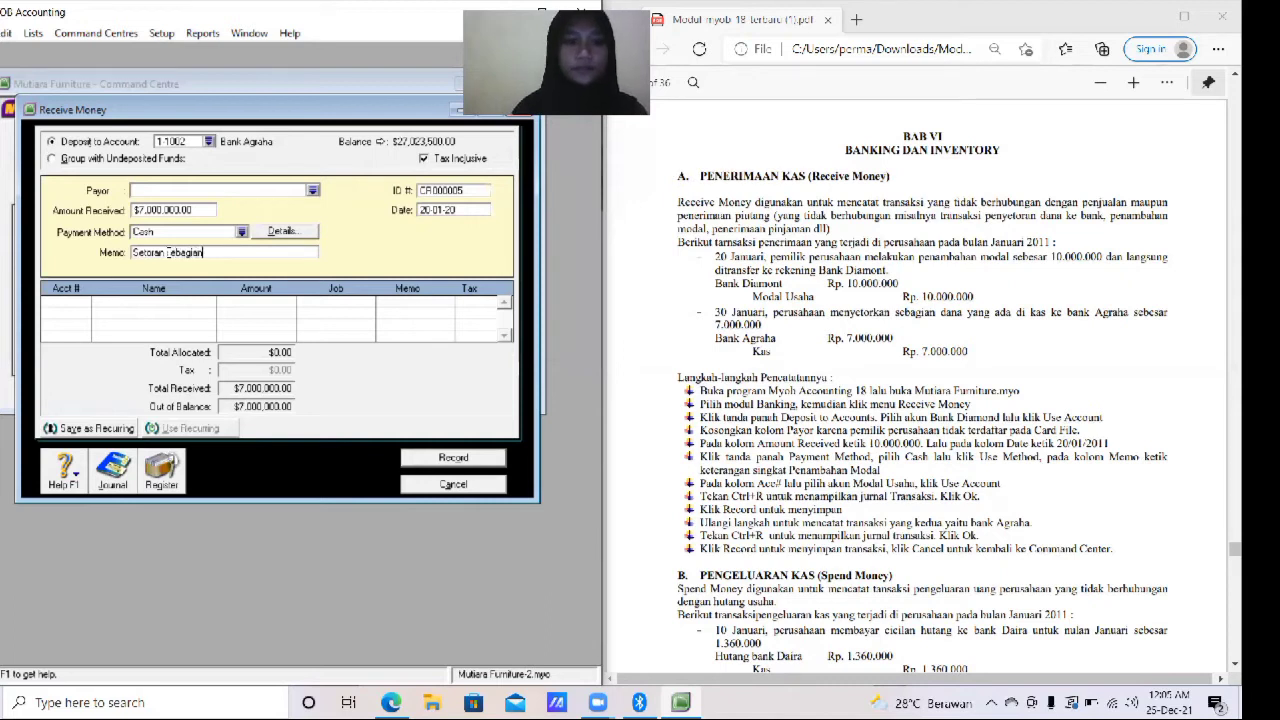
{"action": "type", "text": " dana"}
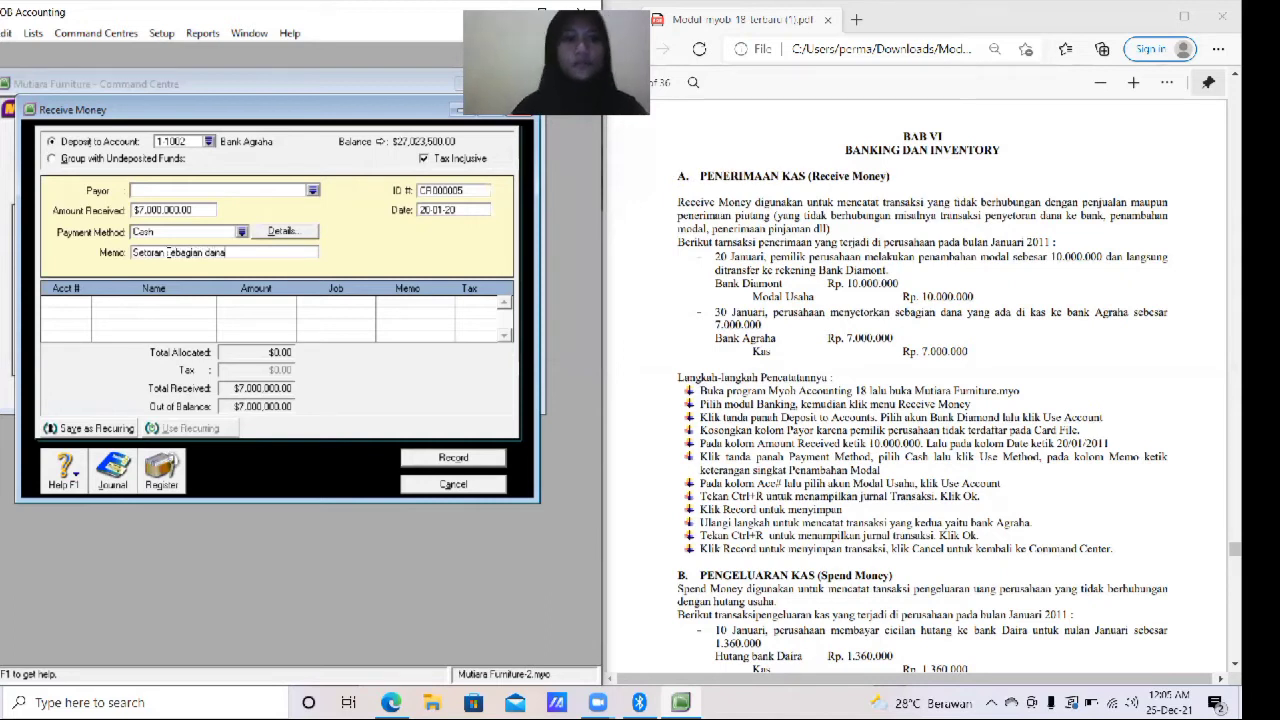
- Set the receipt date to 30/1/20
{"action": "left_click", "coordinate": [454, 210]}
{"action": "type", "text": "30/1/20"}
{"action": "key", "text": "Tab"}
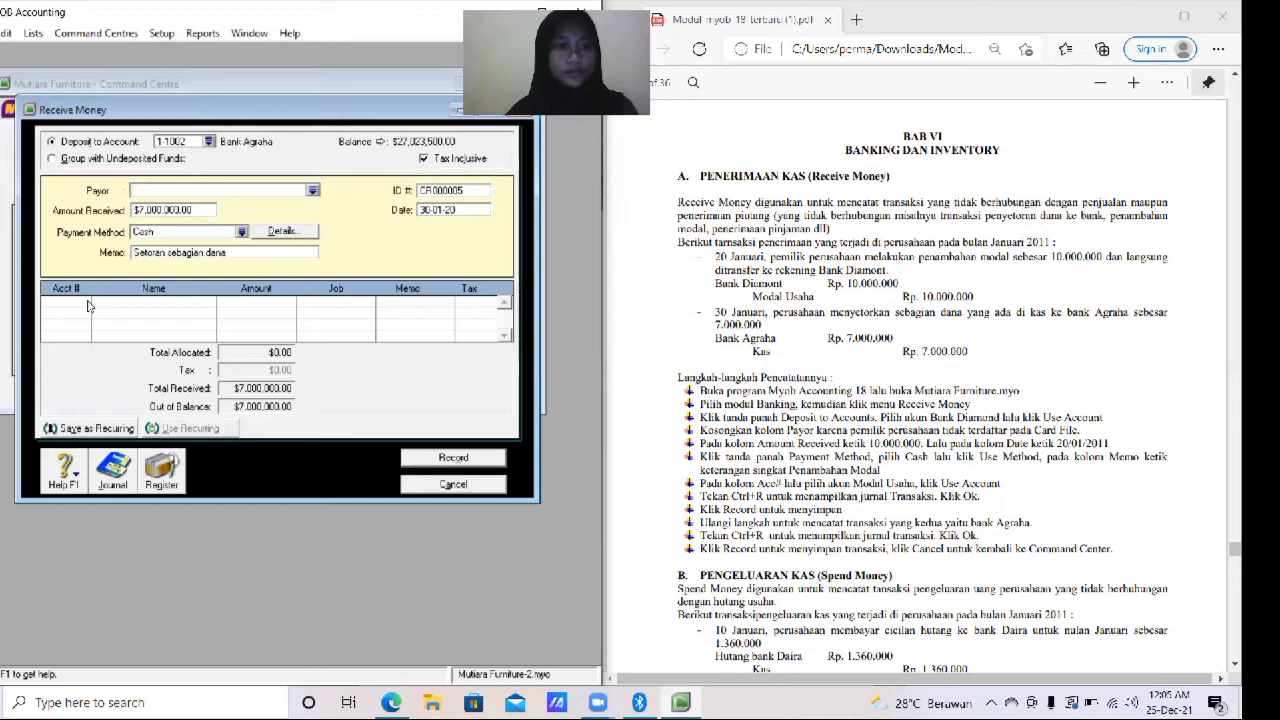
- Allocate the receipt to account 1-1001 Kas
{"action": "key", "text": "Tab"}
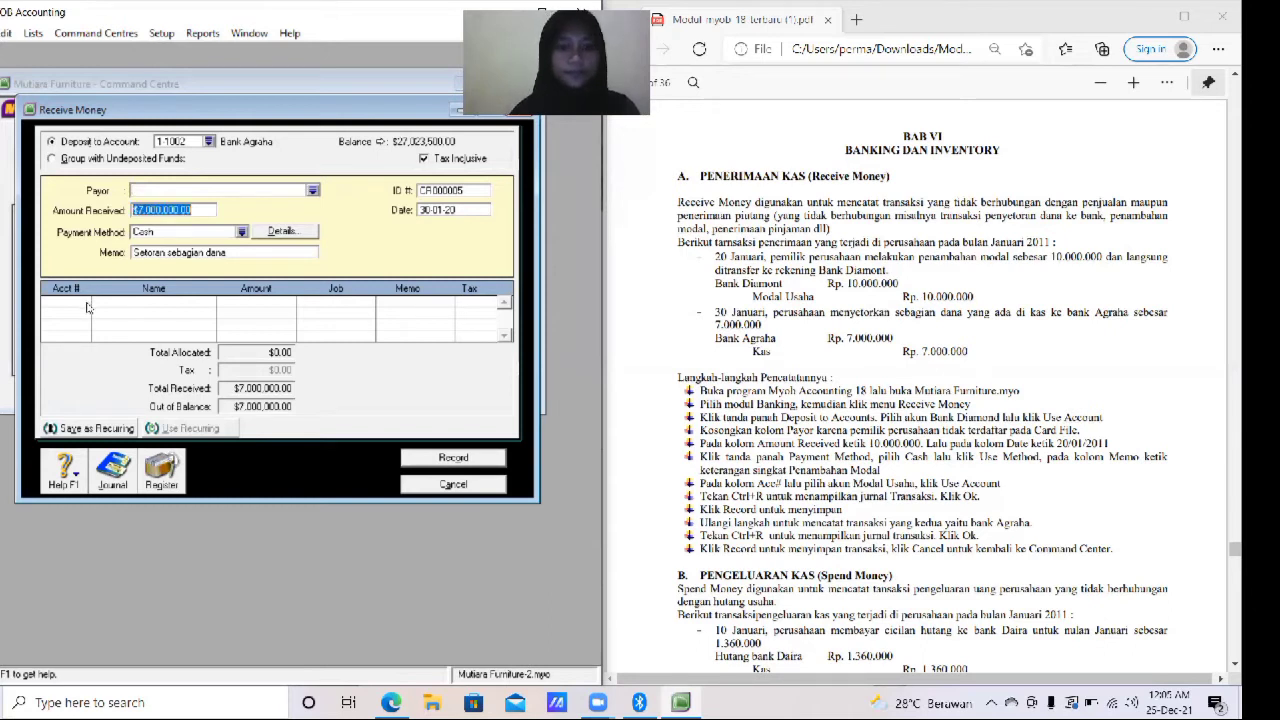
{"action": "key", "text": "Tab"}
{"action": "key", "text": "Tab"}
{"action": "key", "text": "Tab"}
{"action": "key", "text": "Tab"}
{"action": "left_click", "coordinate": [85, 302]}
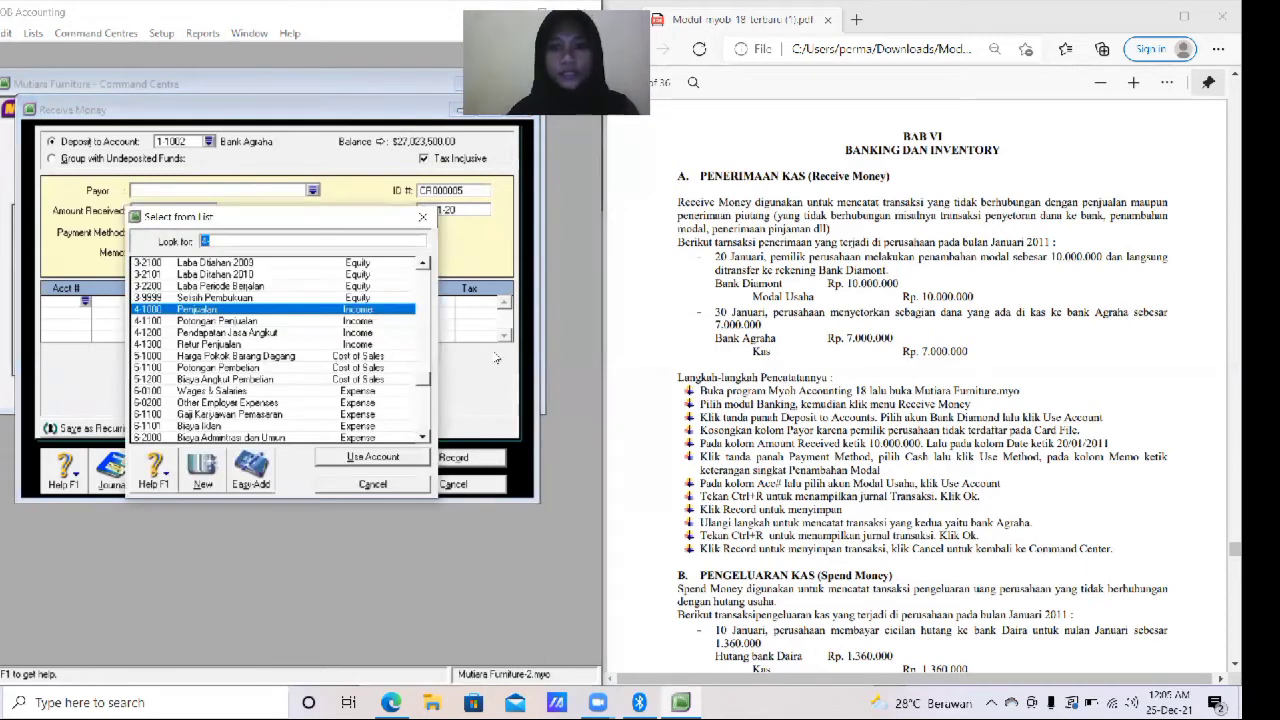
{"action": "left_click_drag", "start_coordinate": [425, 380], "coordinate": [422, 280]}
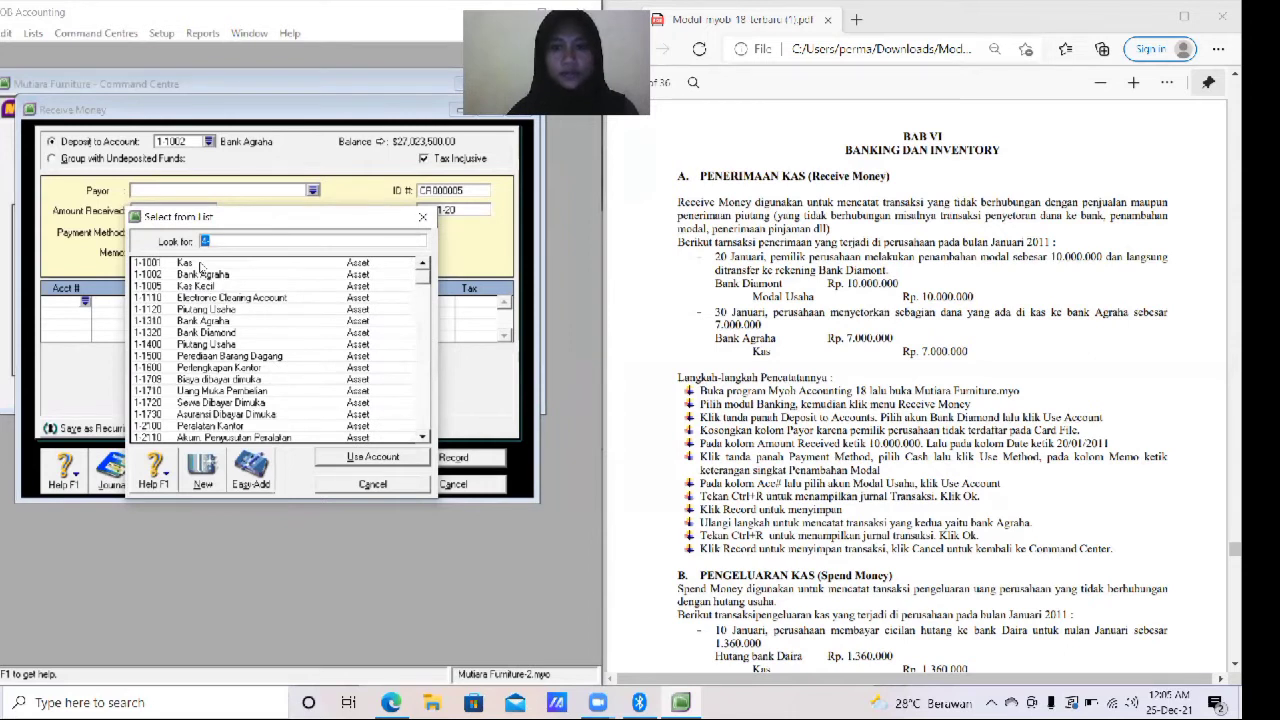
{"action": "left_click", "coordinate": [201, 264]}
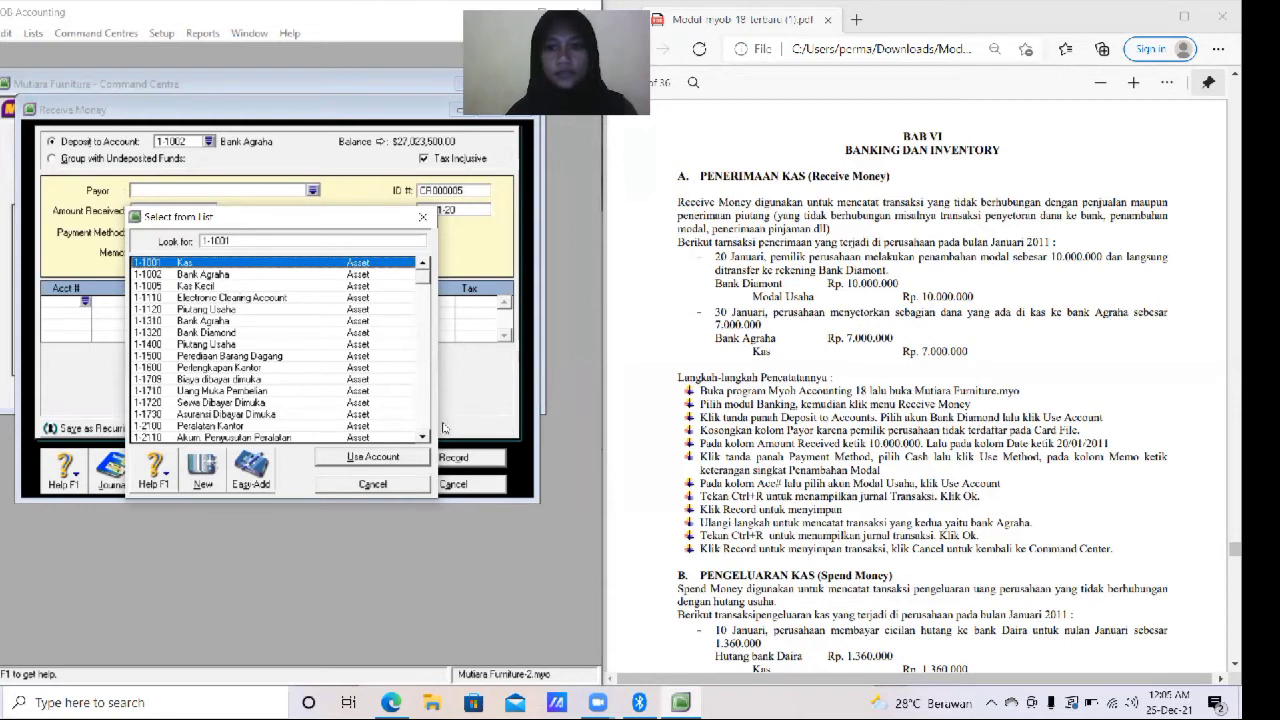
{"action": "left_click", "coordinate": [373, 458]}
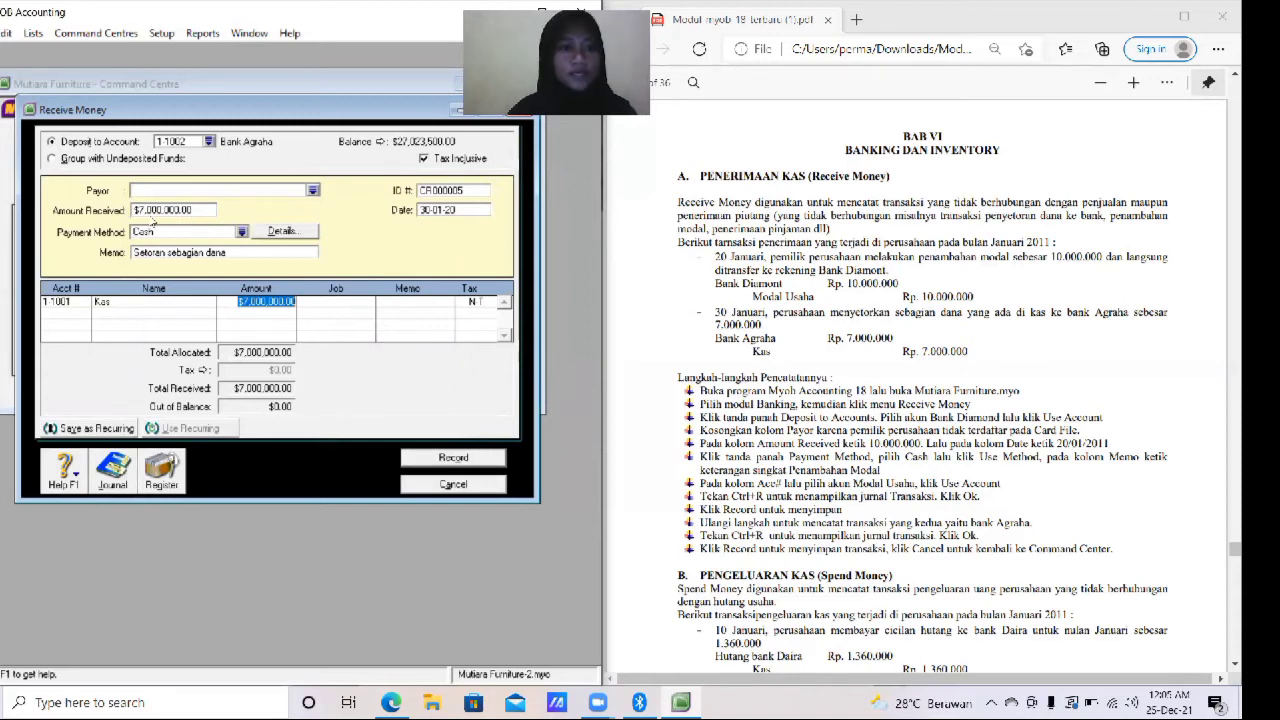
- Record the receipt and close the Receive Money window
{"action": "left_click", "coordinate": [486, 457]}
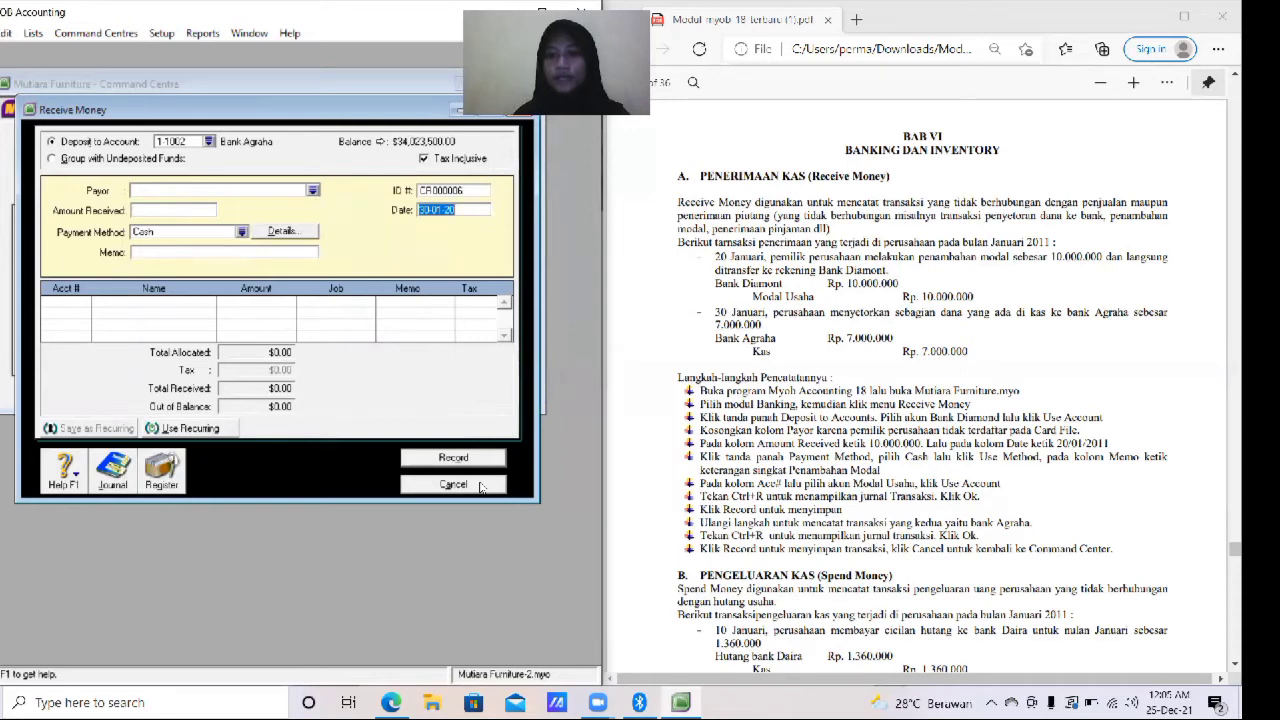
{"action": "left_click_drag", "start_coordinate": [1225, 549], "coordinate": [1225, 556]}
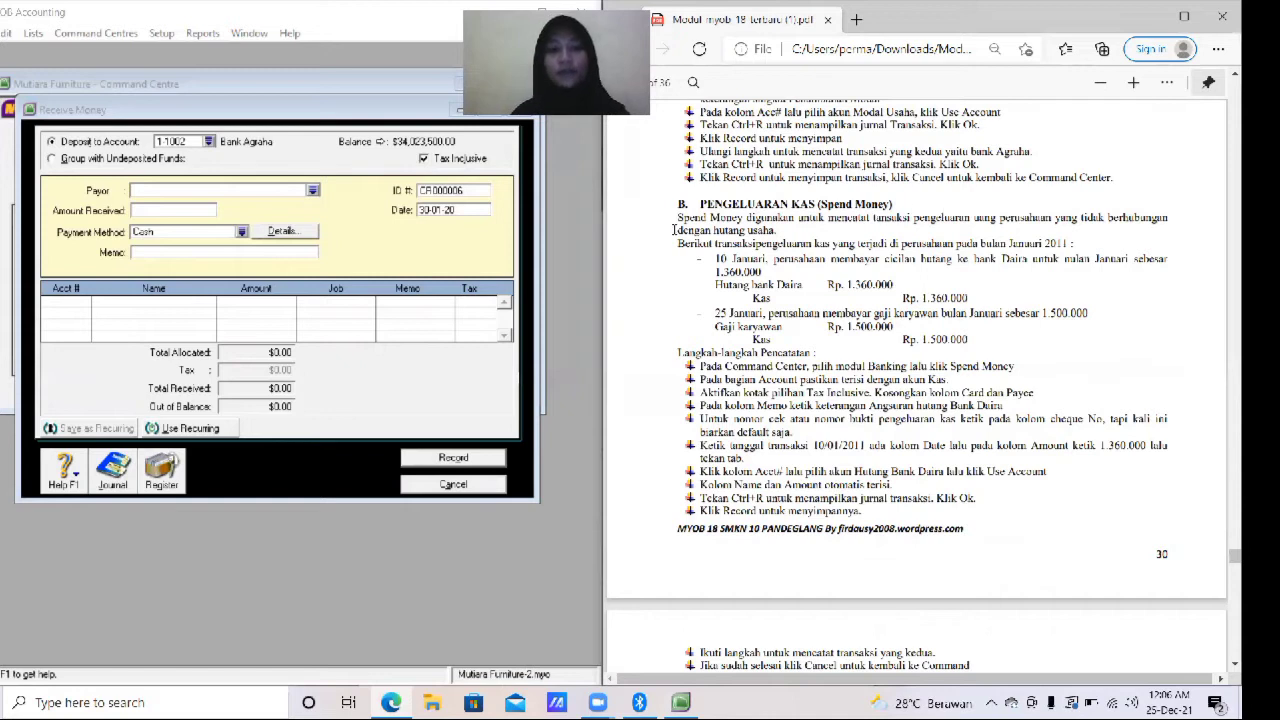
{"action": "left_click", "coordinate": [474, 488]}
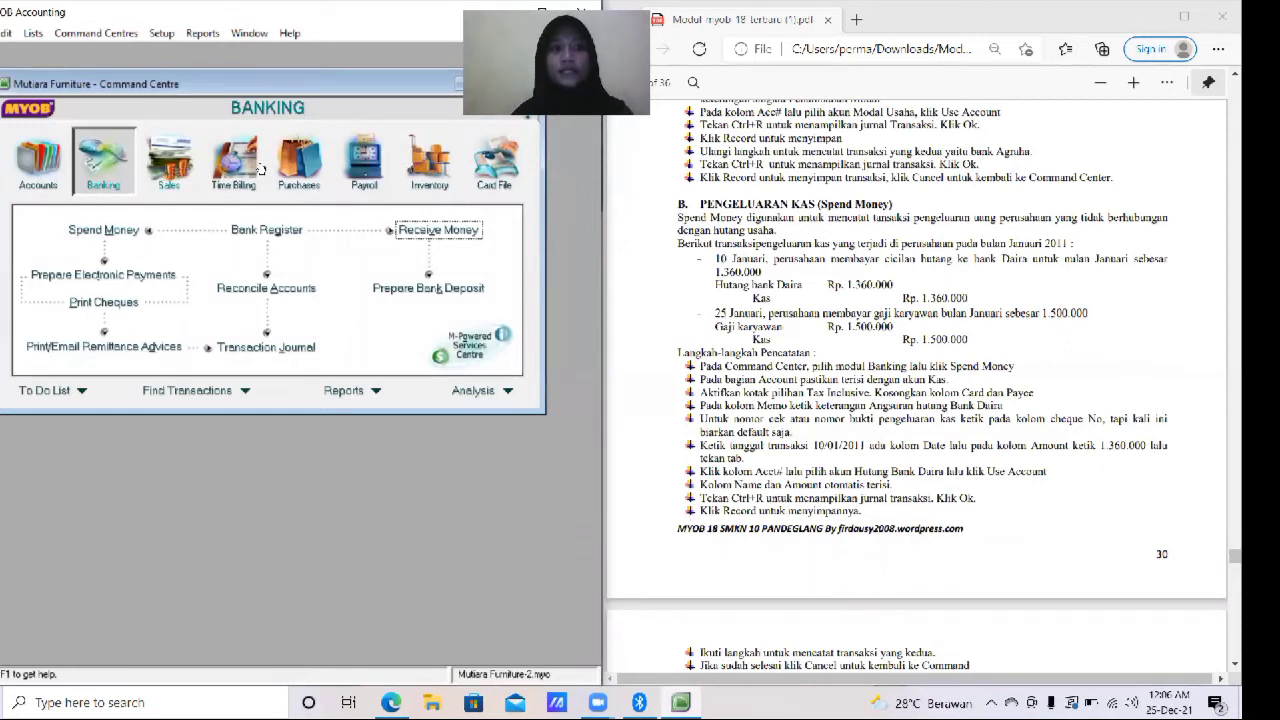
- Open Spend Money with 1-1001 Kas as the account paid from and Tax Inclusive enabled
{"action": "left_click", "coordinate": [113, 236]}
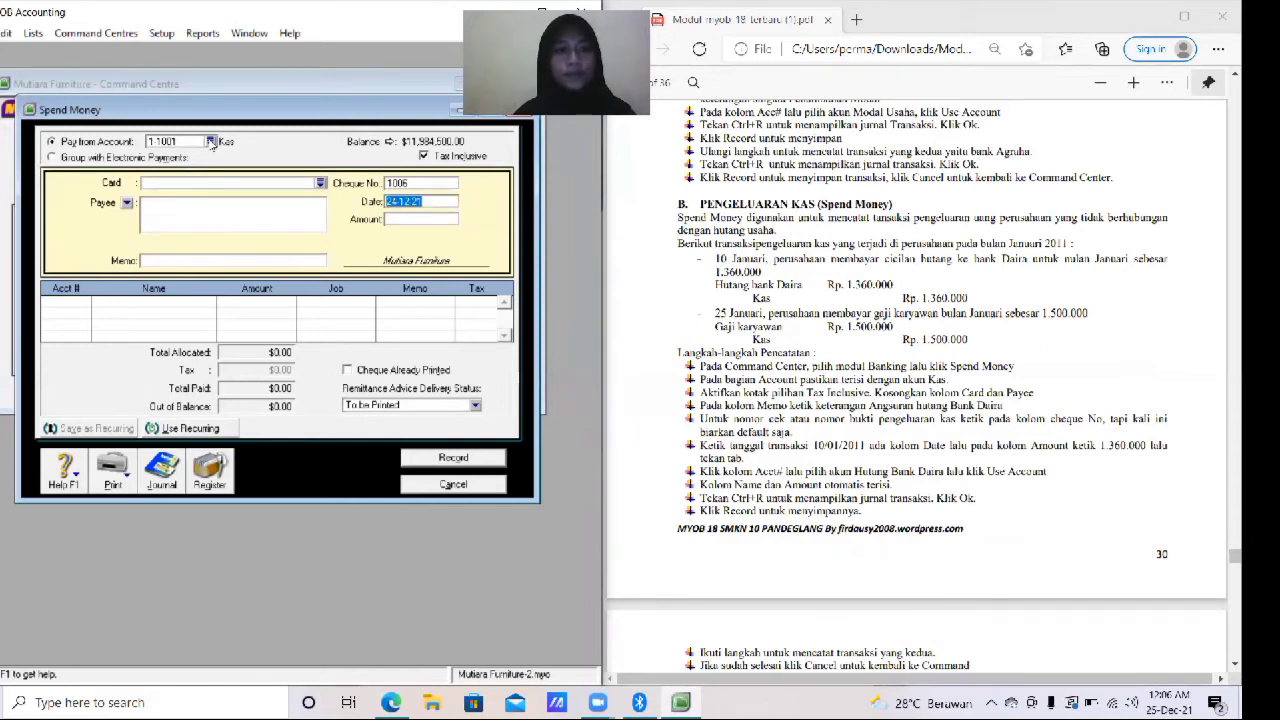
{"action": "left_click", "coordinate": [210, 142]}
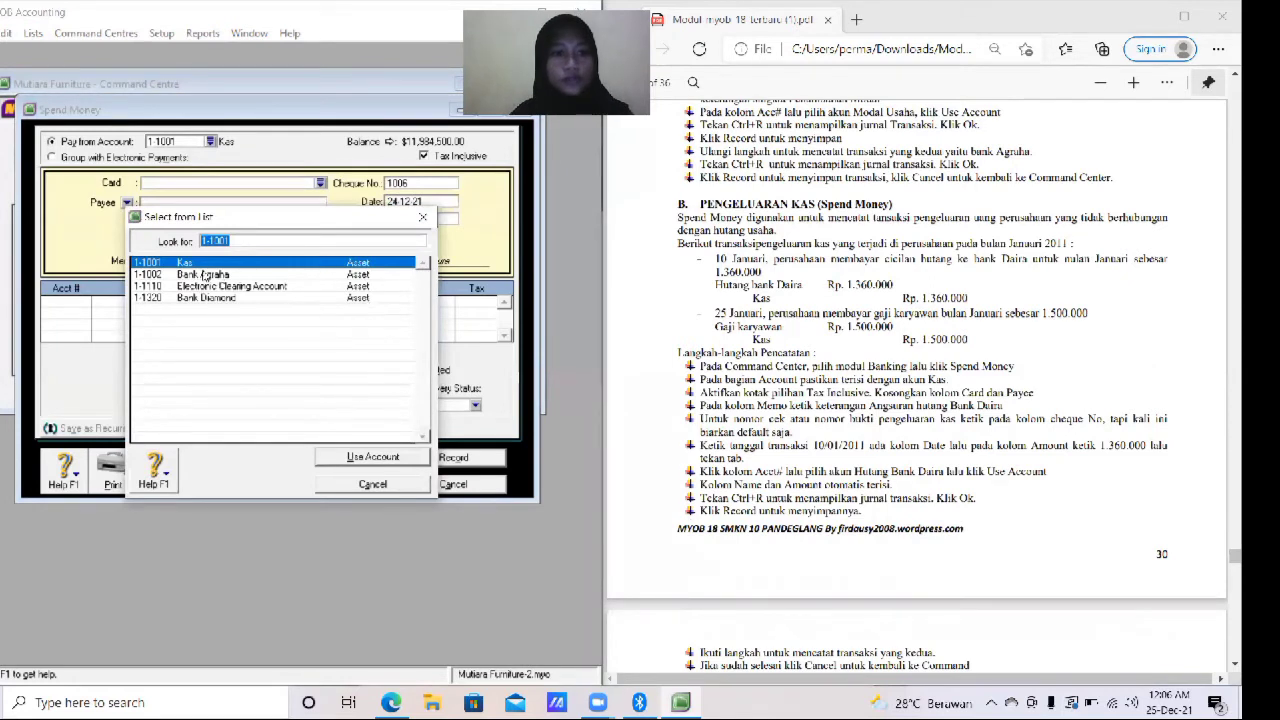
{"action": "left_click", "coordinate": [392, 456]}
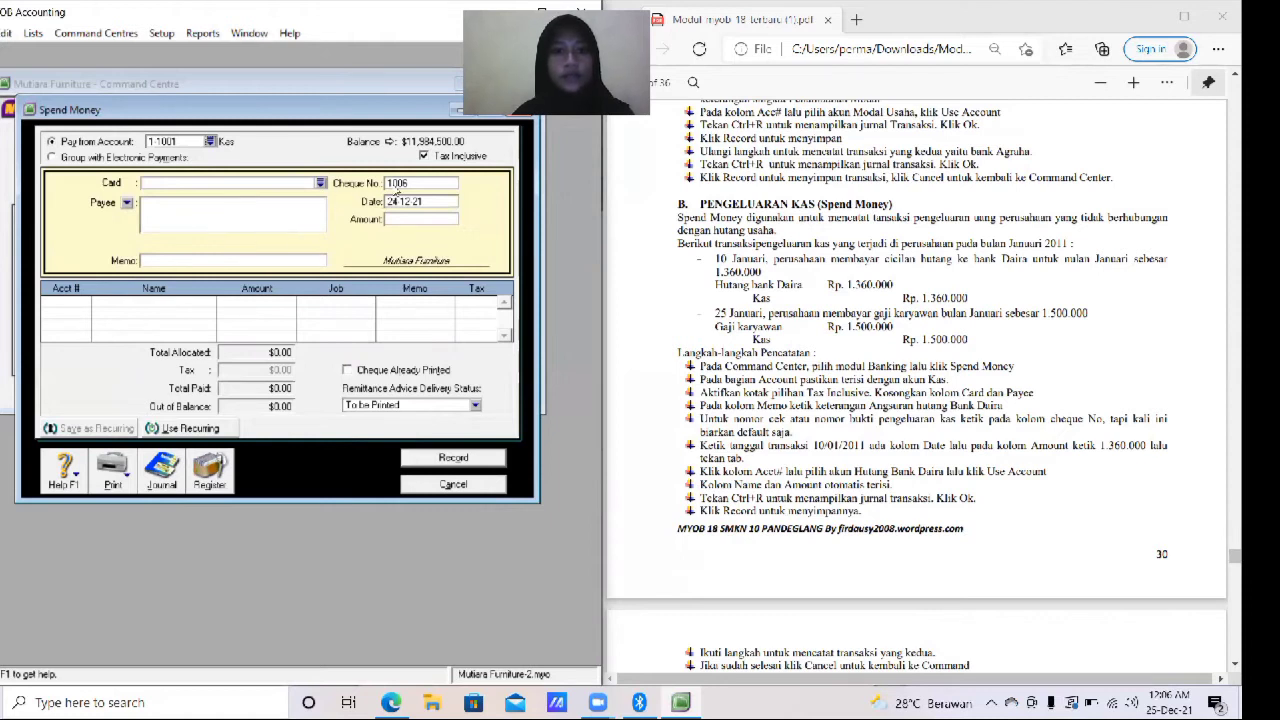
{"action": "left_click", "coordinate": [424, 158]}
{"action": "left_click", "coordinate": [412, 183]}
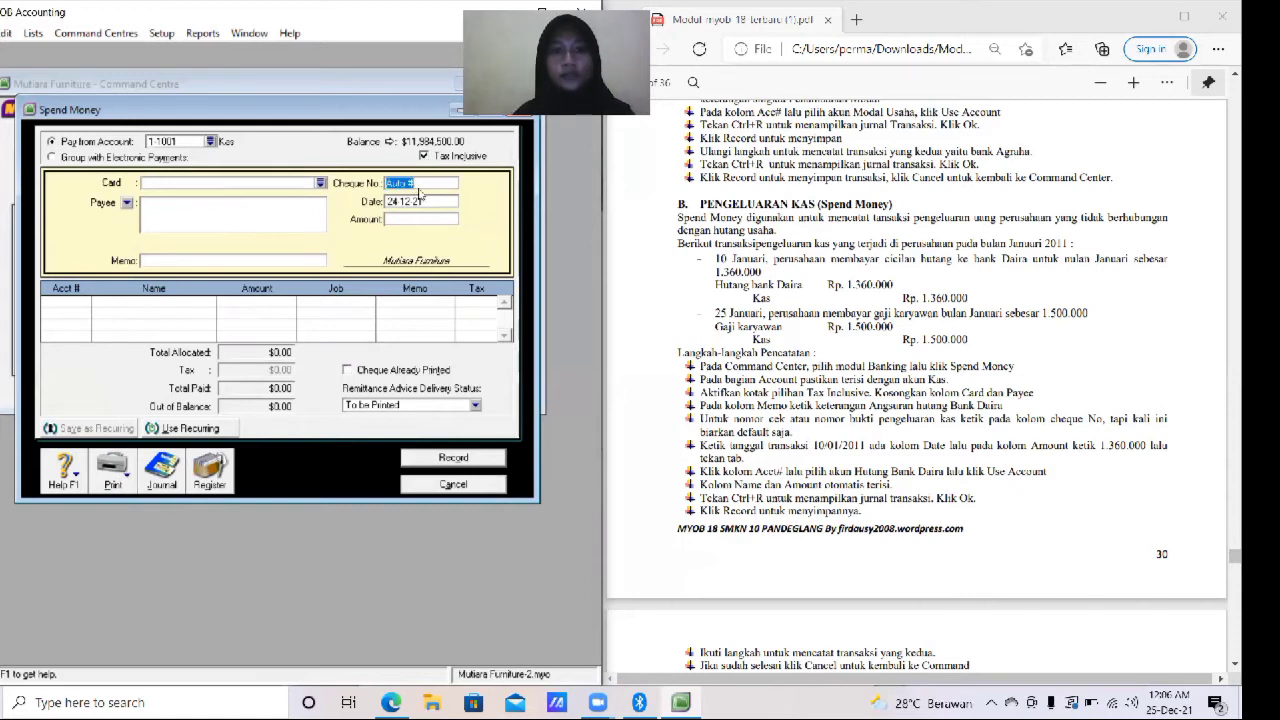
- Set the payment date to 10/01/2020
{"action": "left_click", "coordinate": [430, 197]}
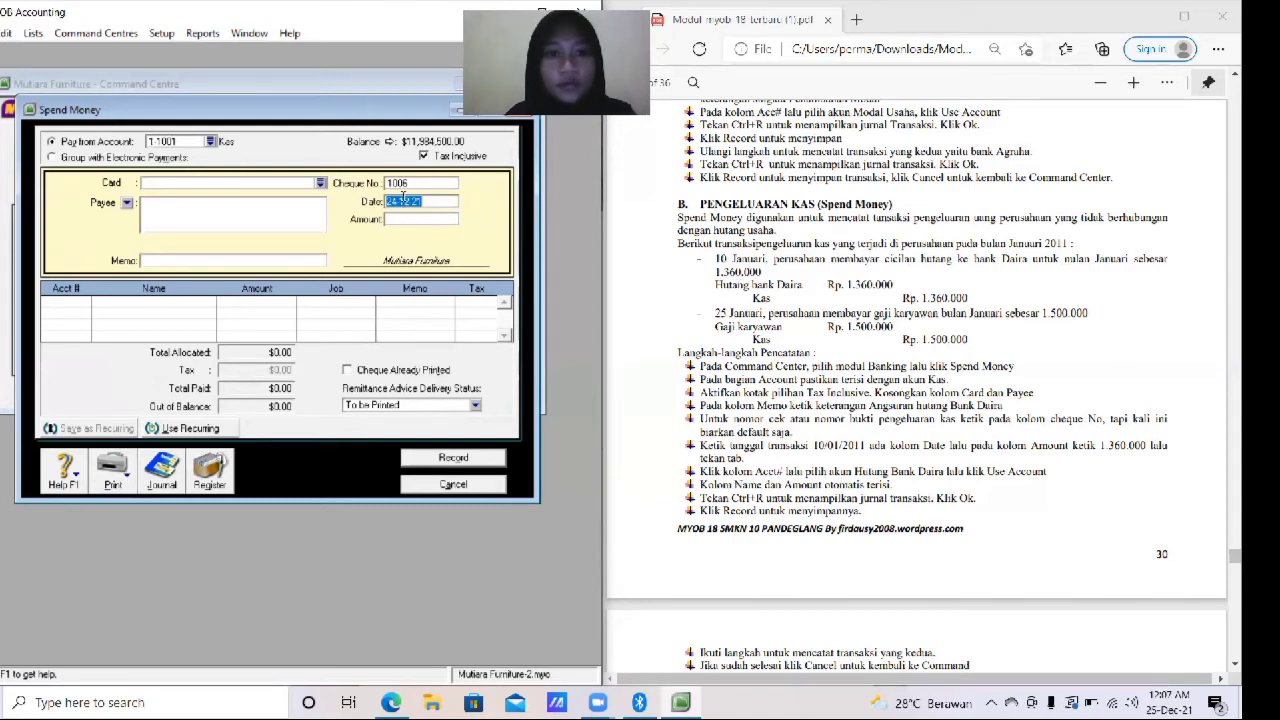
{"action": "type", "text": "10"}
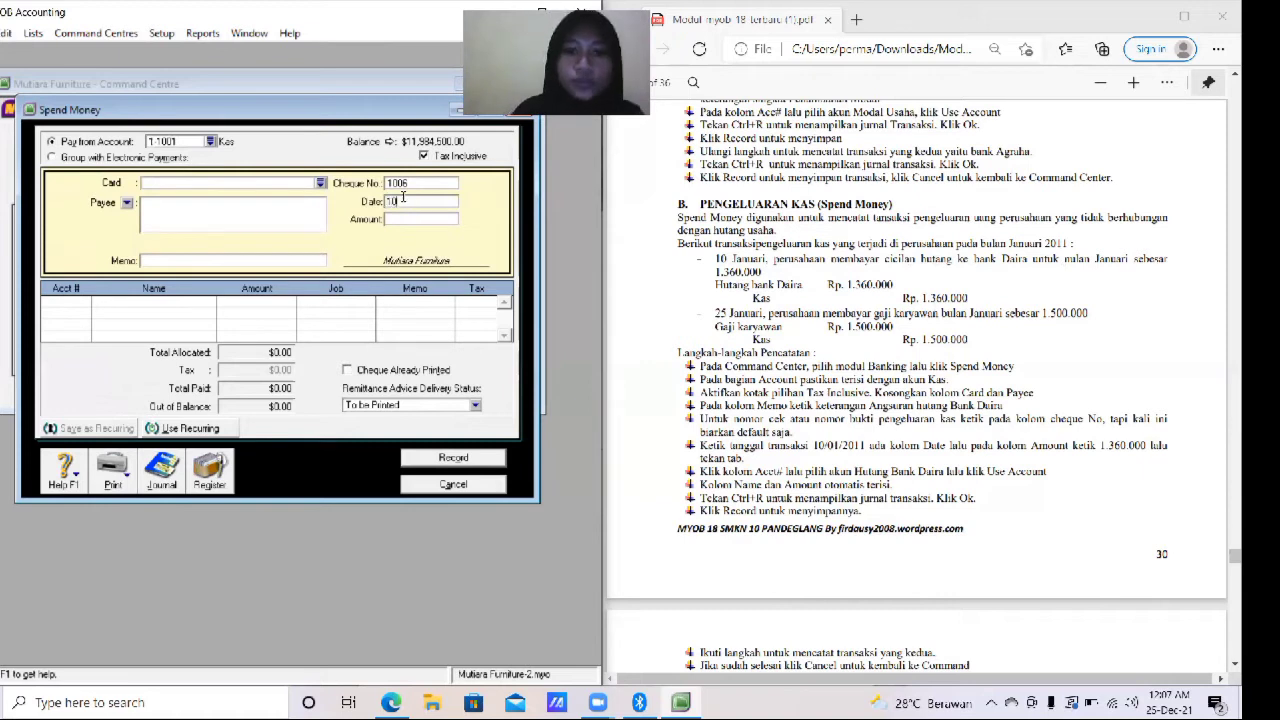
{"action": "type", "text": "/01/2020"}
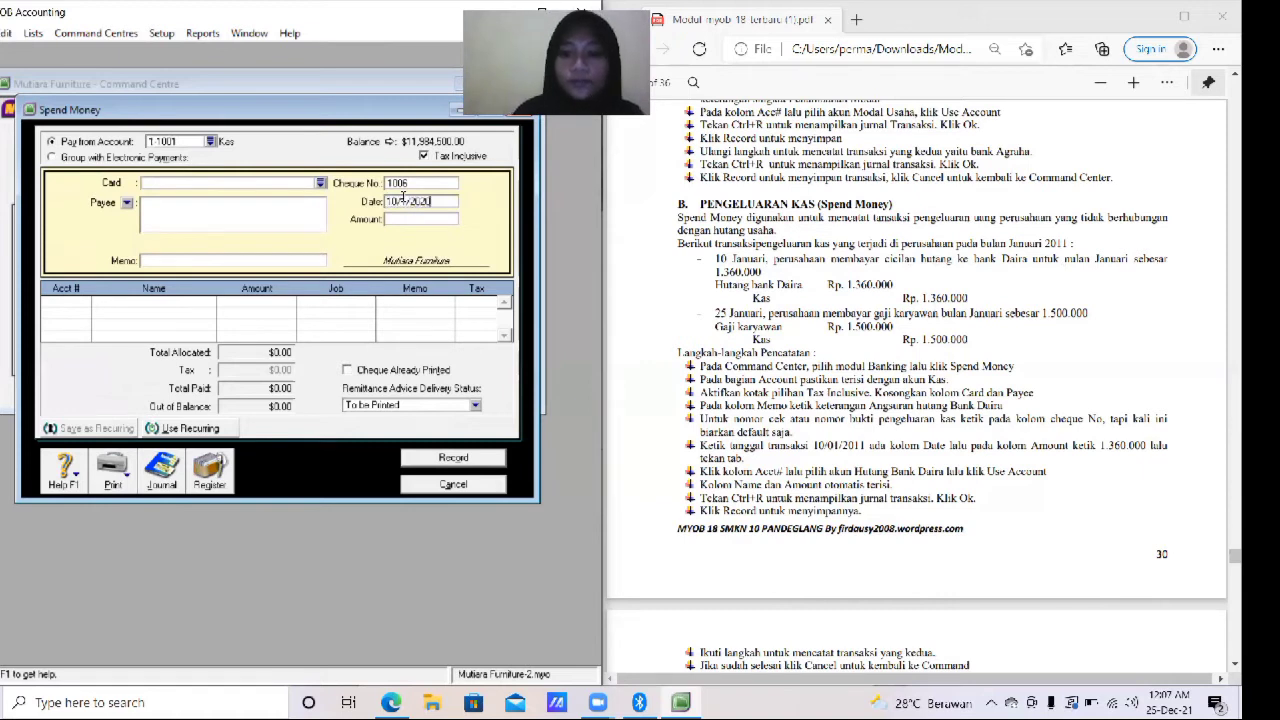
{"action": "key", "text": "Tab"}
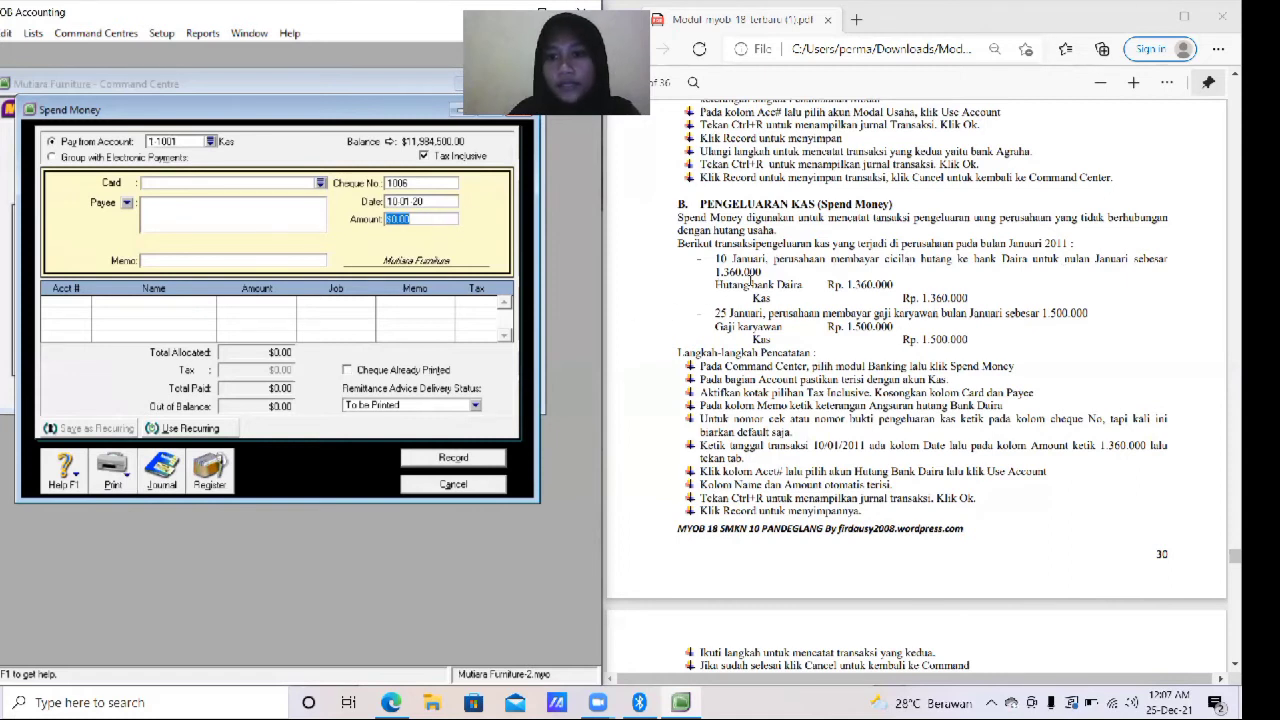
- Enter 1,360,000 as the payment amount
{"action": "type", "text": "1,360,"}
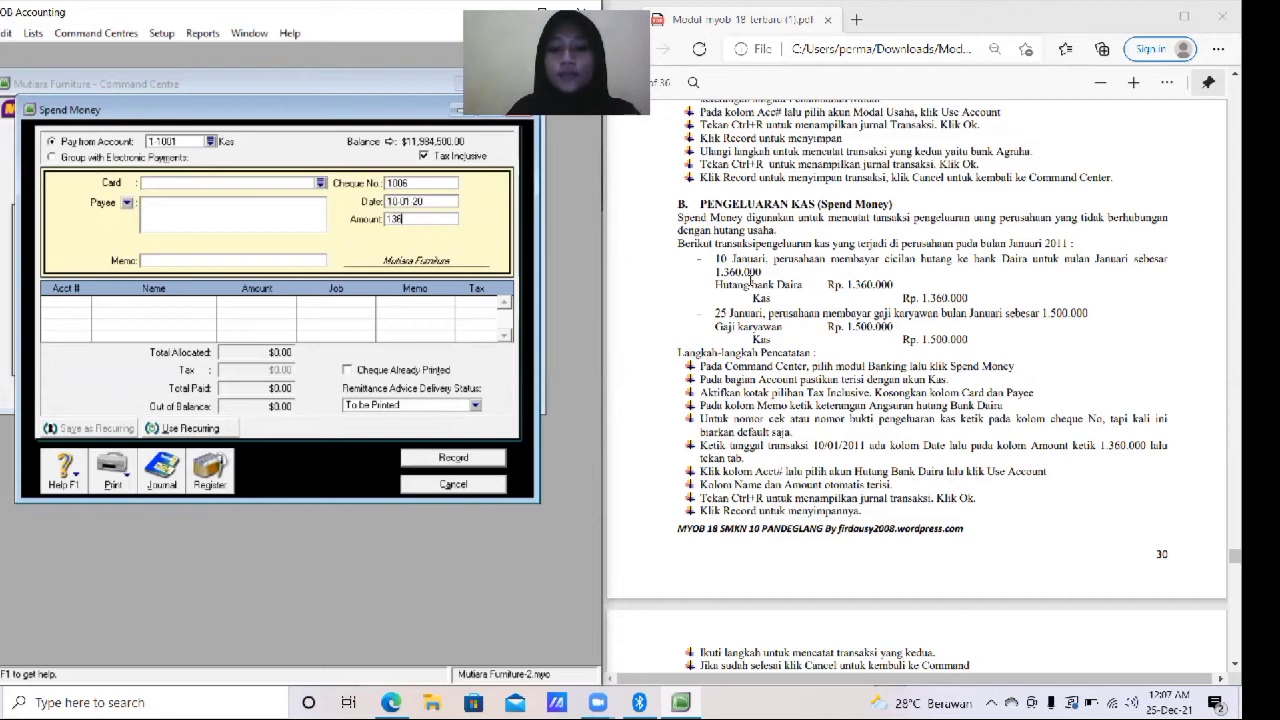
{"action": "type", "text": "0000"}
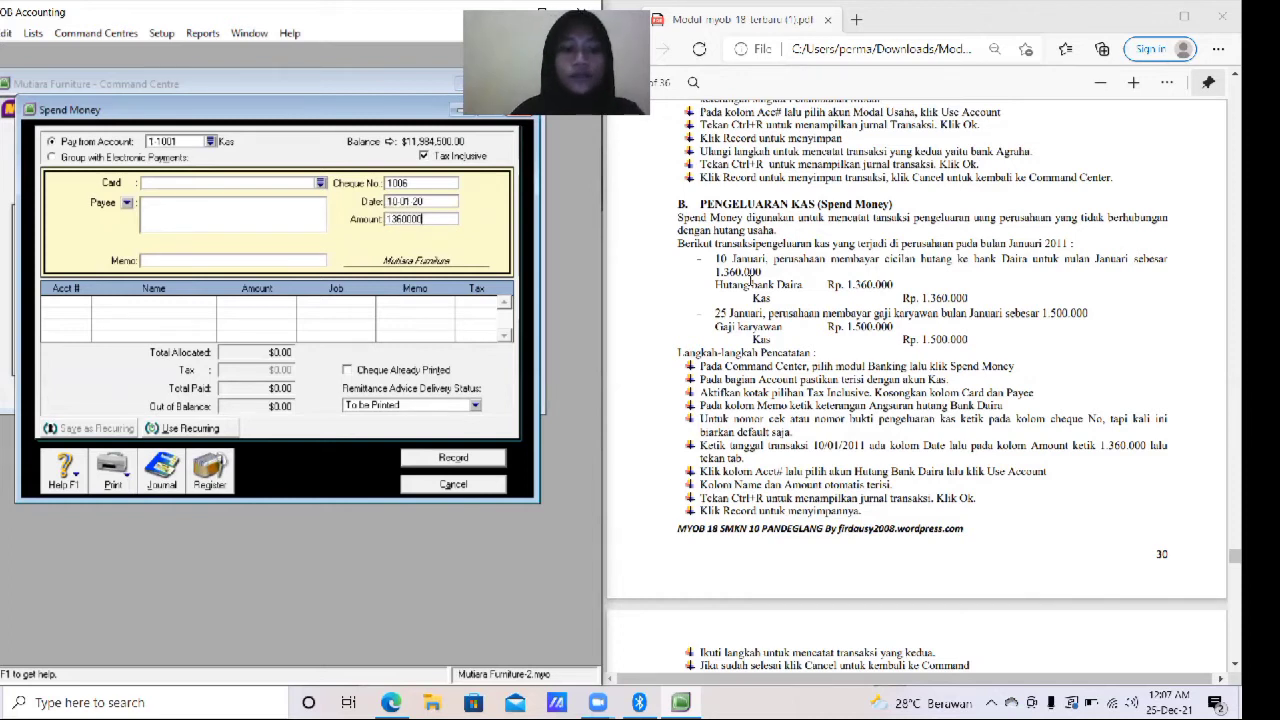
{"action": "key", "text": "Tab"}
{"action": "key", "text": "Tab"}
{"action": "key", "text": "Tab"}
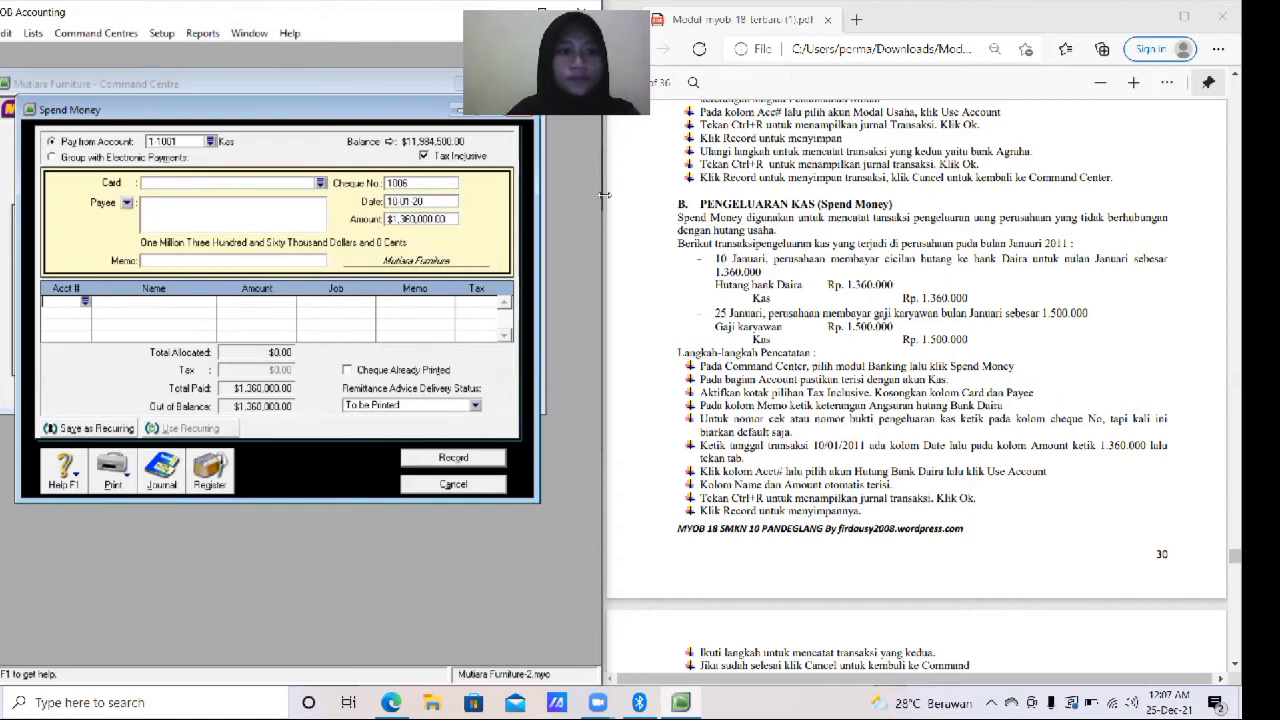
- Enter the memo "Angsuran hutang Bank Daira" for the payment
{"action": "left_click", "coordinate": [247, 258]}
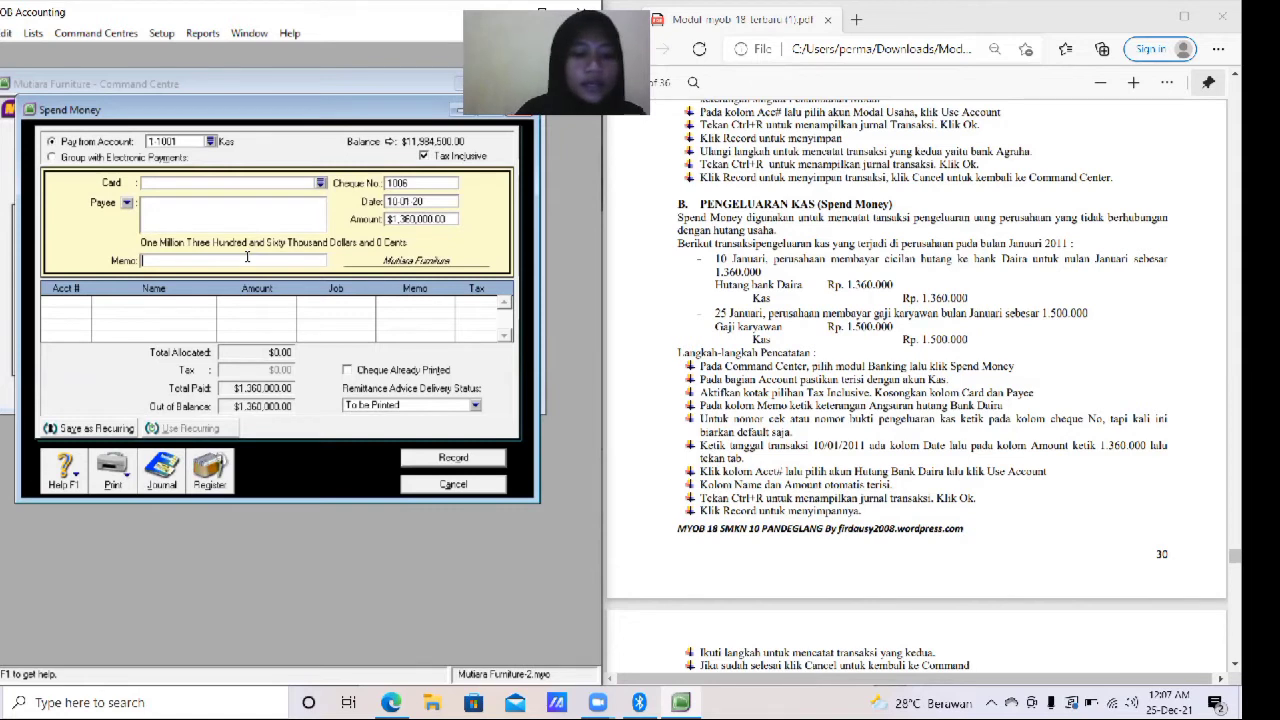
{"action": "type", "text": "Angsuran hutang Bank Daira"}
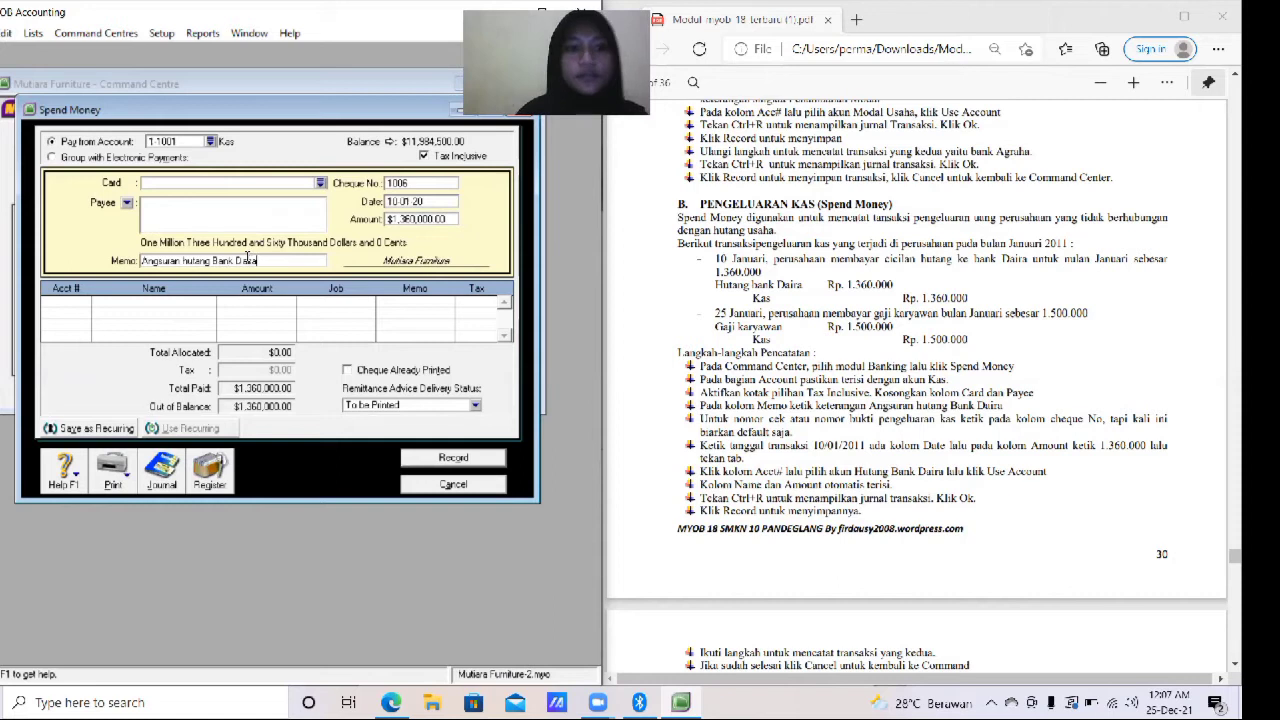
- Allocate the payment line to account 2-2100 Hutang Bank Daira
{"action": "key", "text": "Tab"}
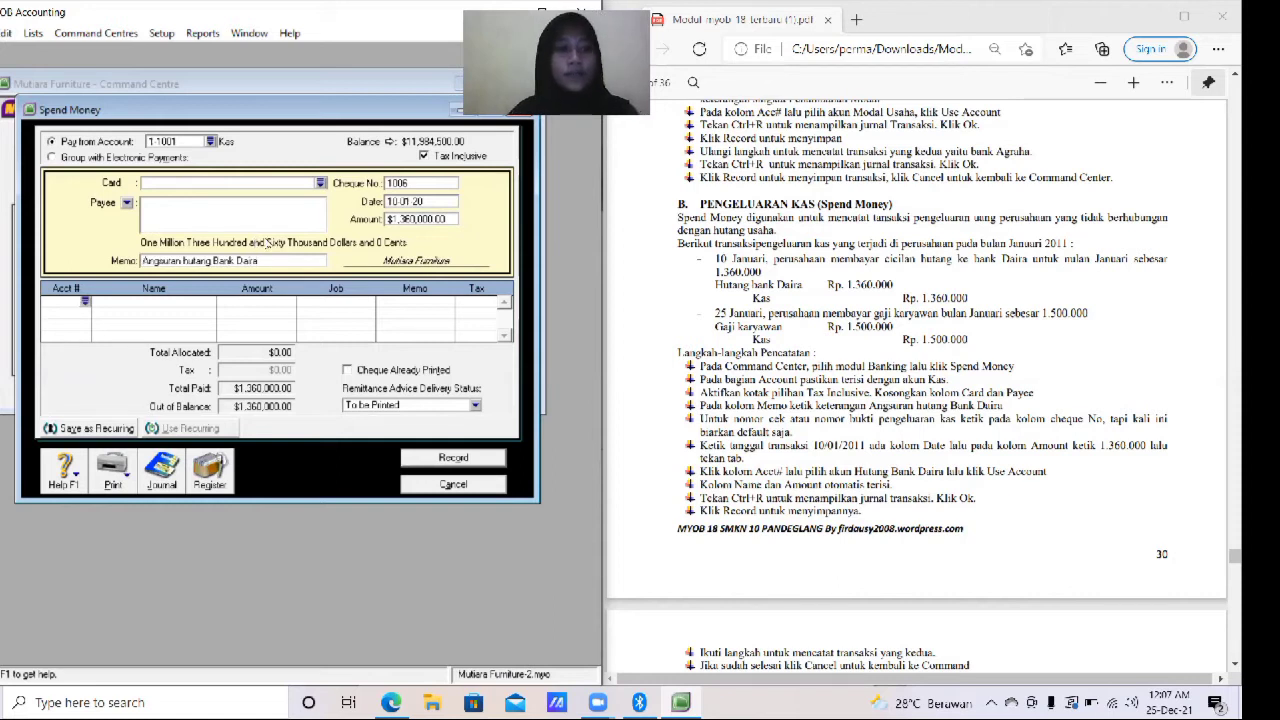
{"action": "left_click", "coordinate": [86, 303]}
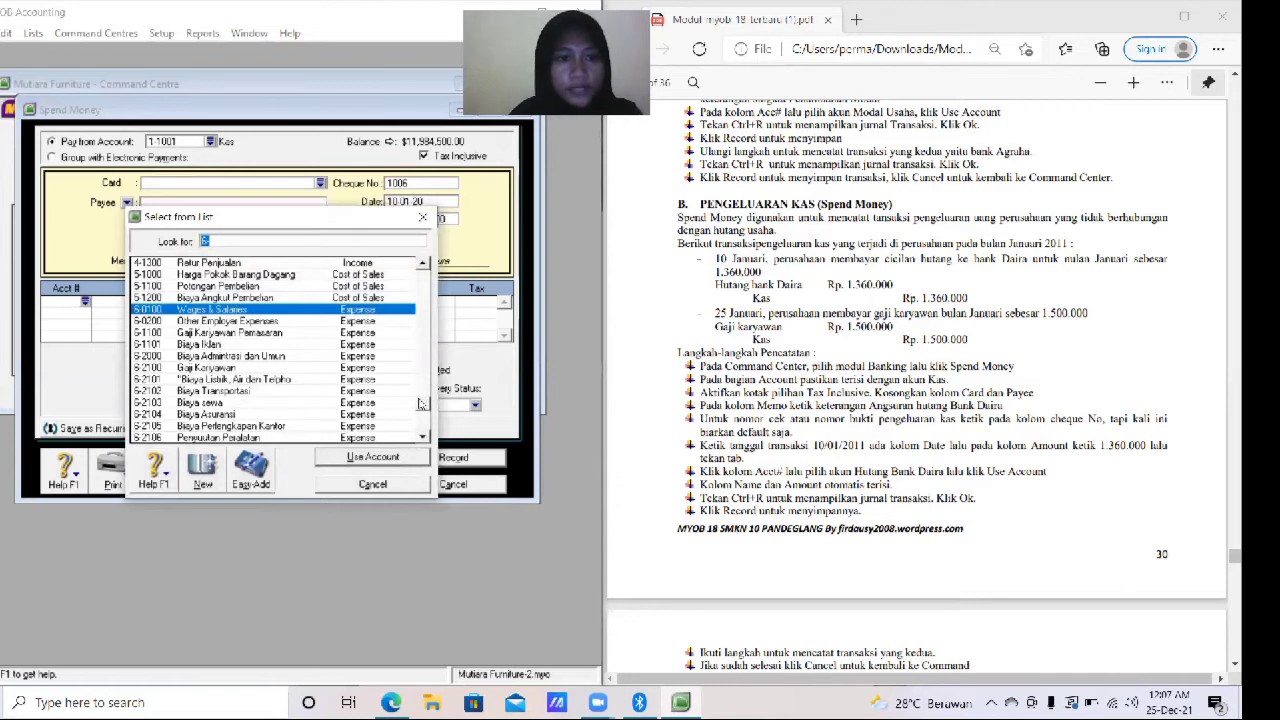
{"action": "scroll", "coordinate": [421, 404], "scroll_direction": "up", "scroll_amount": 2}
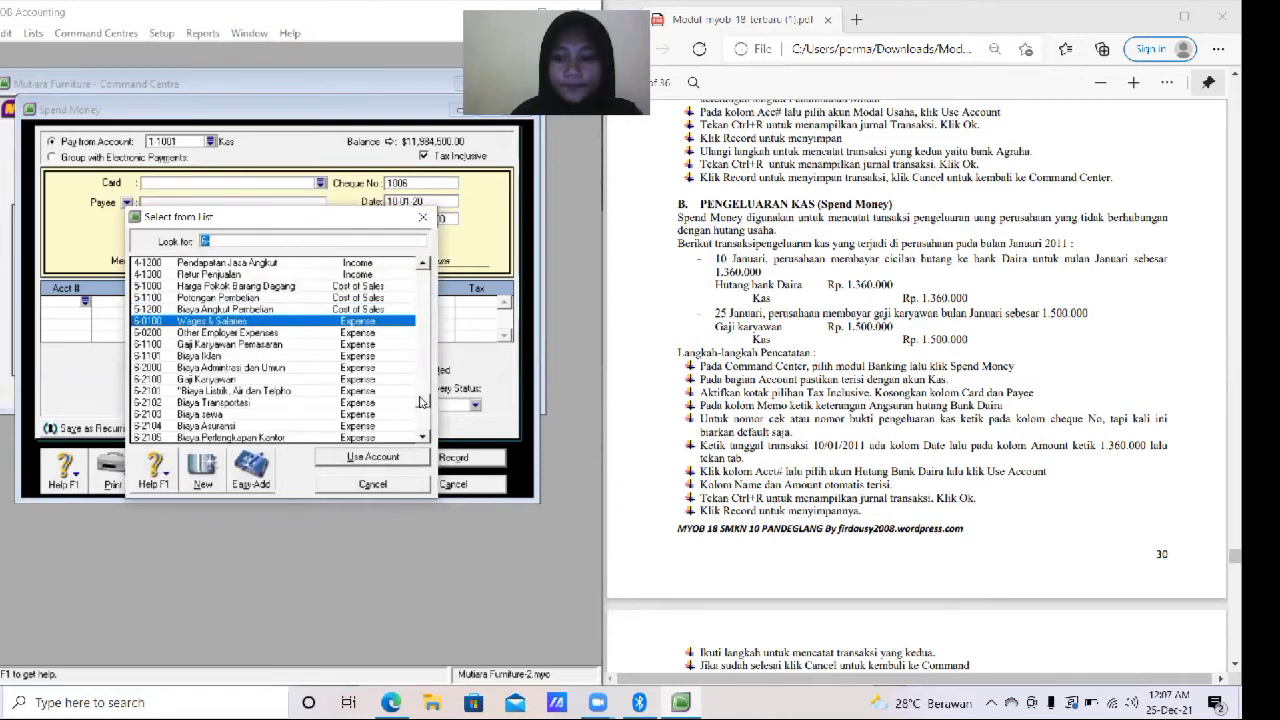
{"action": "scroll", "coordinate": [421, 402], "scroll_direction": "up", "scroll_amount": 7}
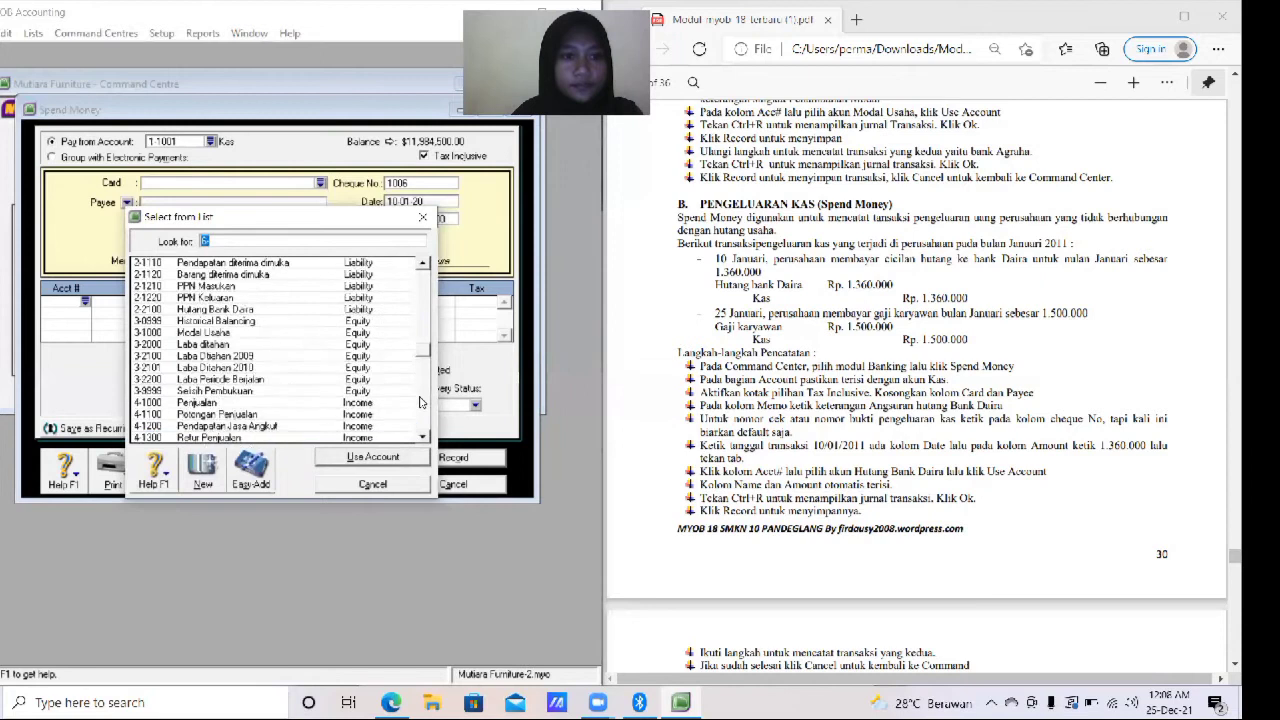
{"action": "scroll", "coordinate": [421, 402], "scroll_direction": "down", "scroll_amount": 1}
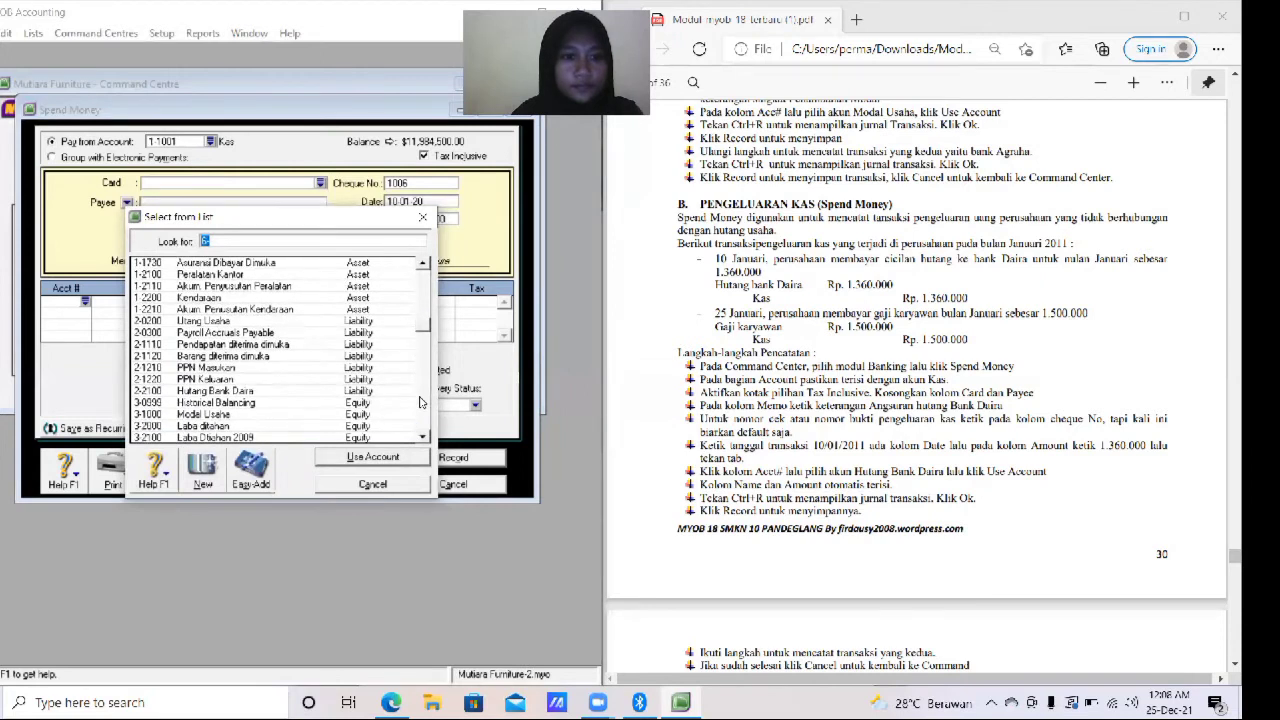
{"action": "left_click", "coordinate": [254, 394]}
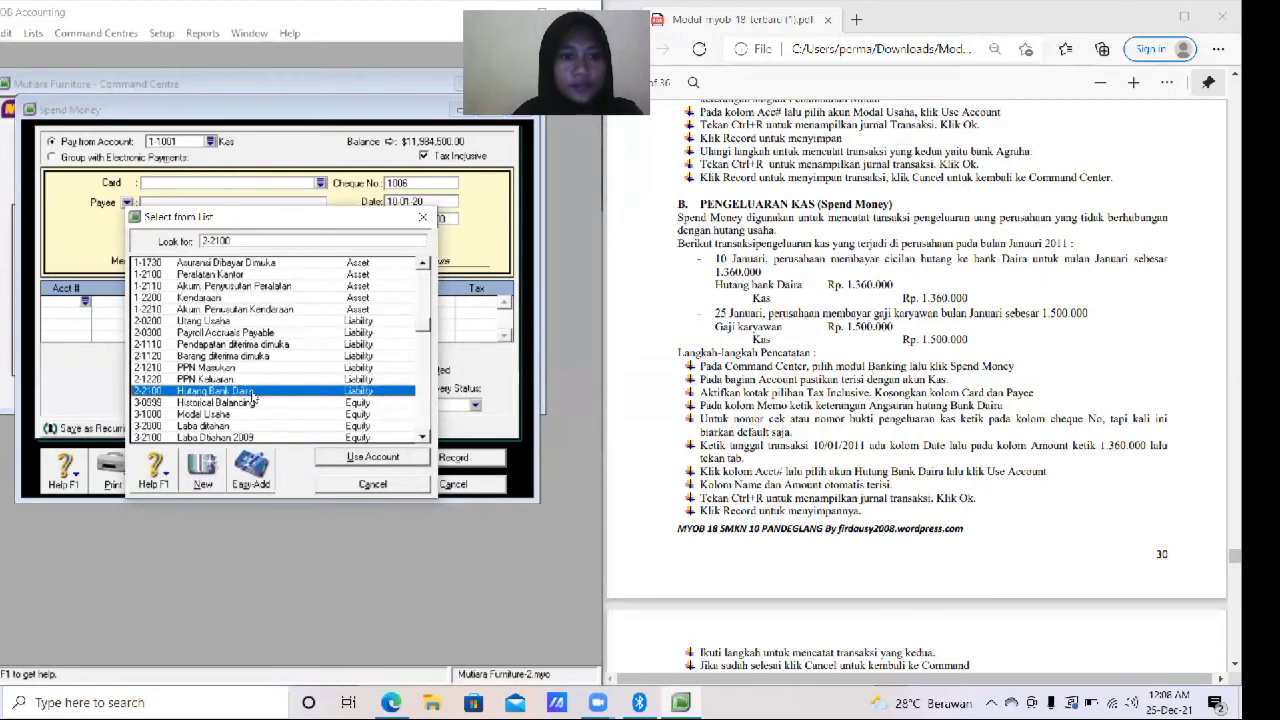
{"action": "left_click", "coordinate": [404, 462]}
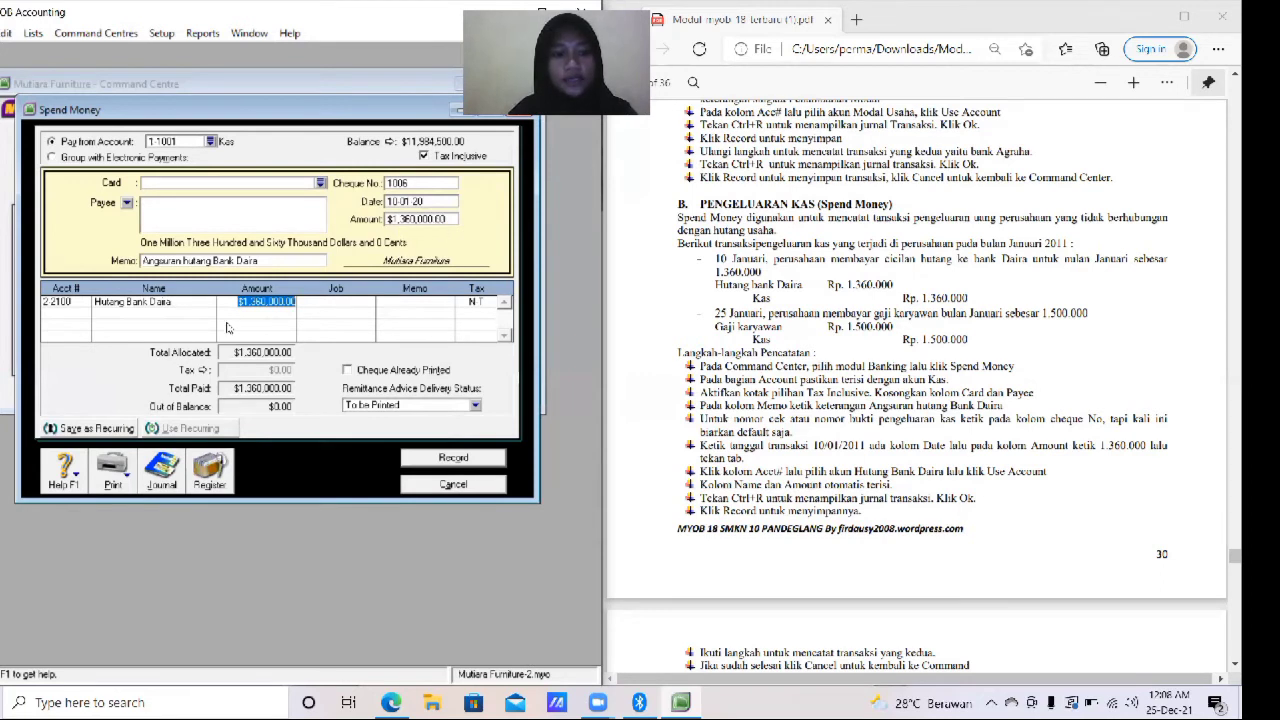
- Review the transaction journal, then record the Bank Daira installment payment
{"action": "key", "text": "Tab"}
{"action": "key", "text": "Tab"}
{"action": "key", "text": "Tab"}
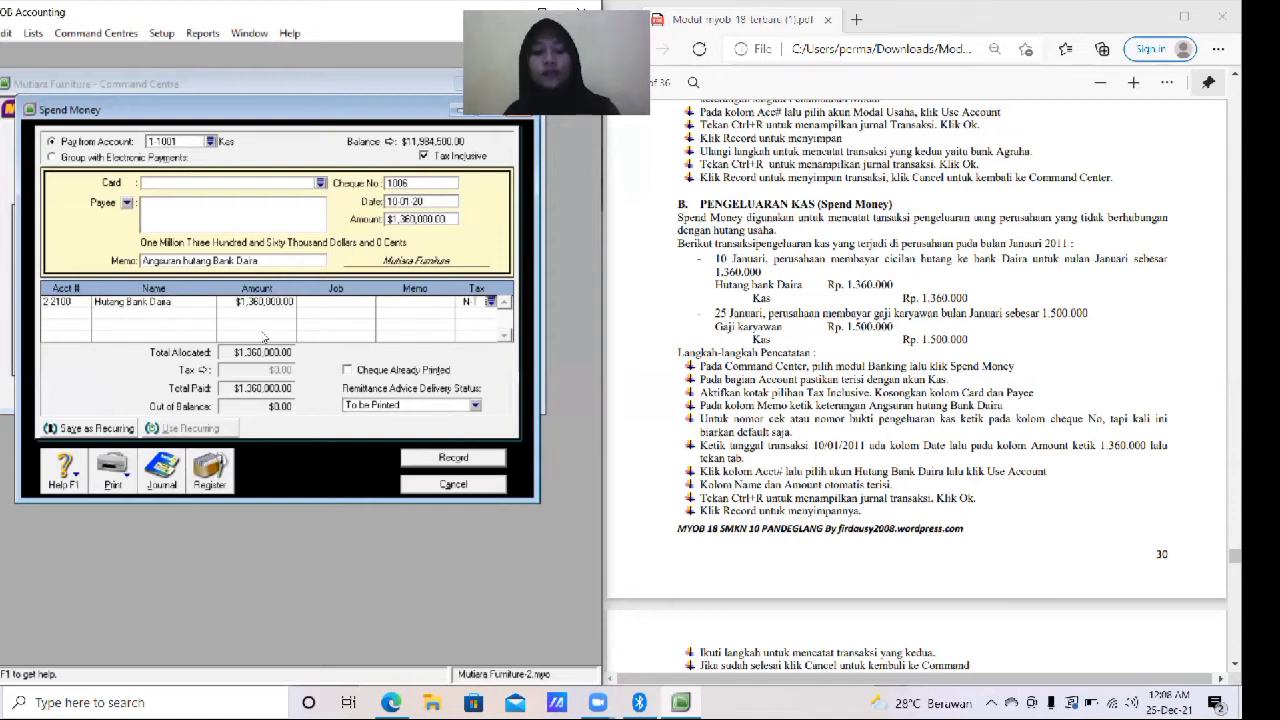
{"action": "key", "text": "ctrl+r"}
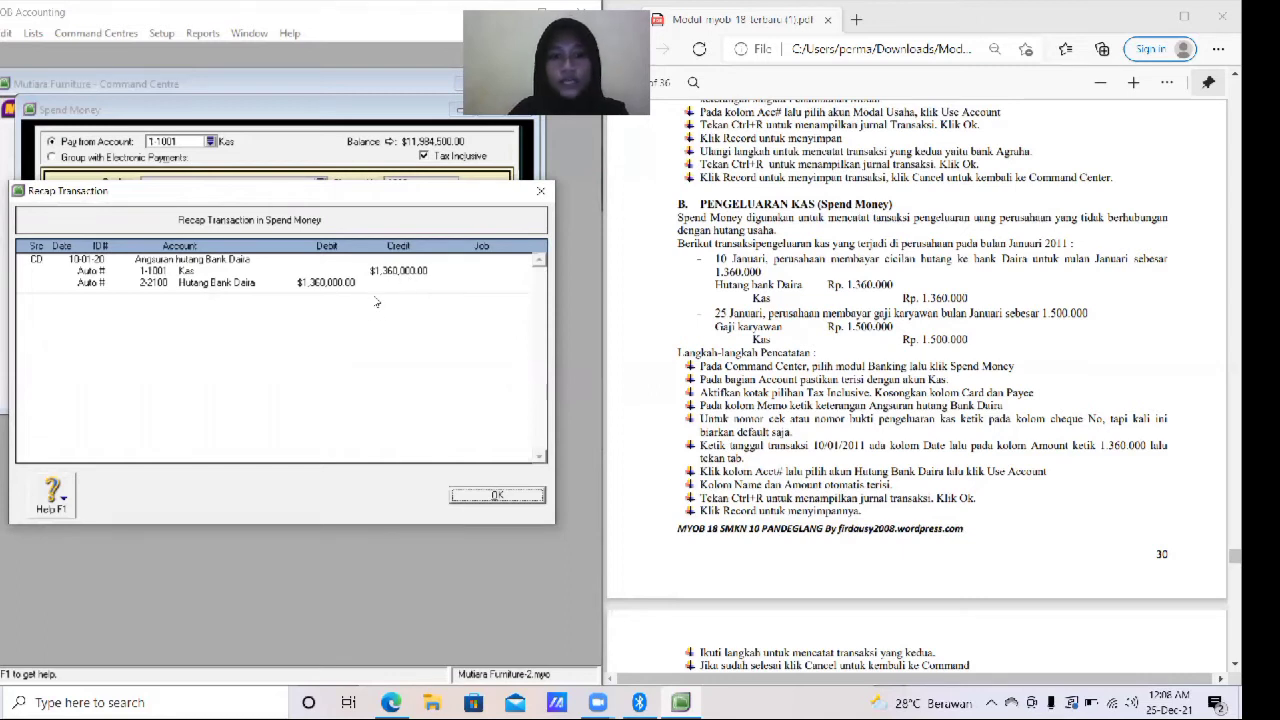
{"action": "left_click", "coordinate": [520, 495]}
{"action": "left_click", "coordinate": [486, 458]}
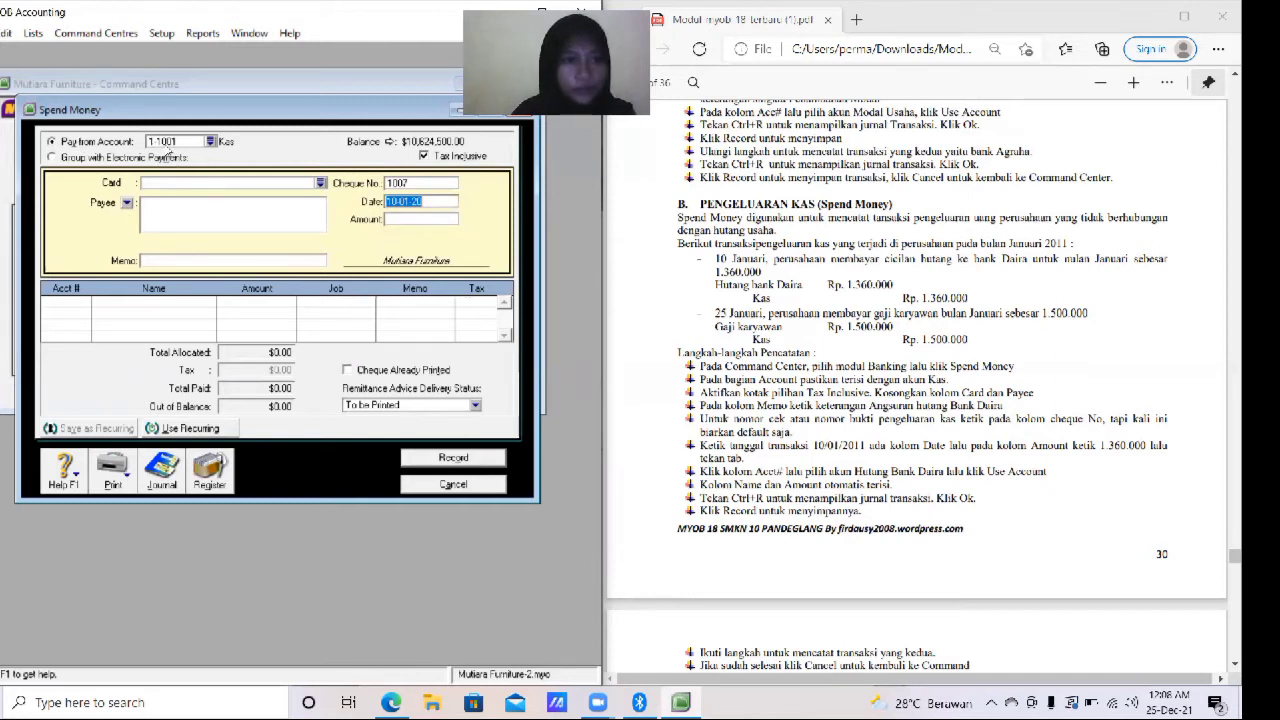
- Keep 1-1001 Kas as the paying account and enter the memo "Membayar gaji karyawan"
{"action": "left_click", "coordinate": [210, 141]}
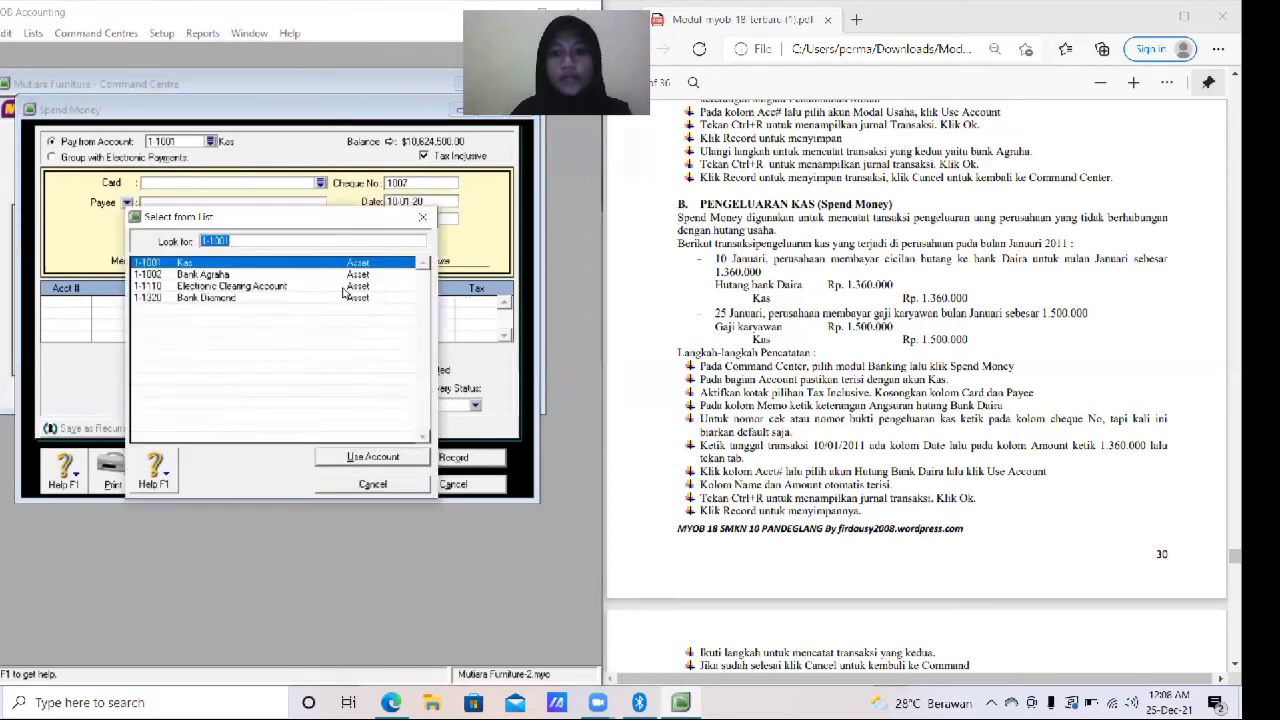
{"action": "left_click", "coordinate": [372, 457]}
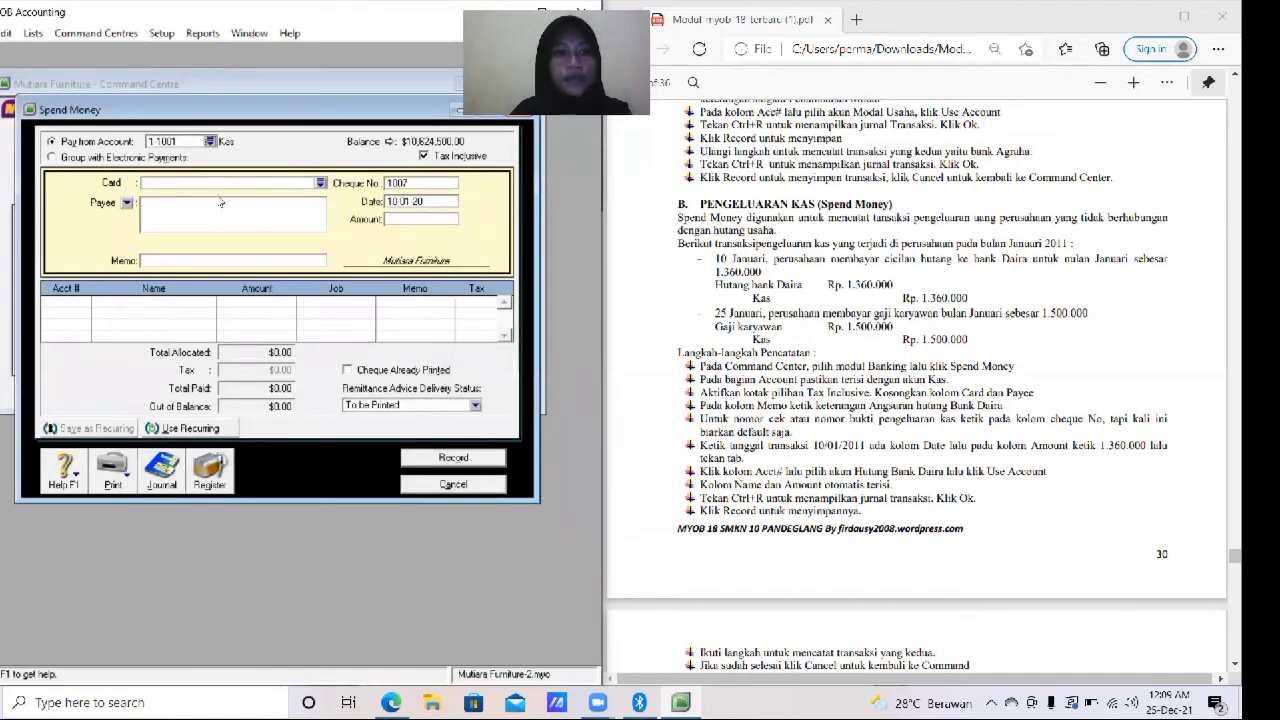
{"action": "left_click", "coordinate": [222, 262]}
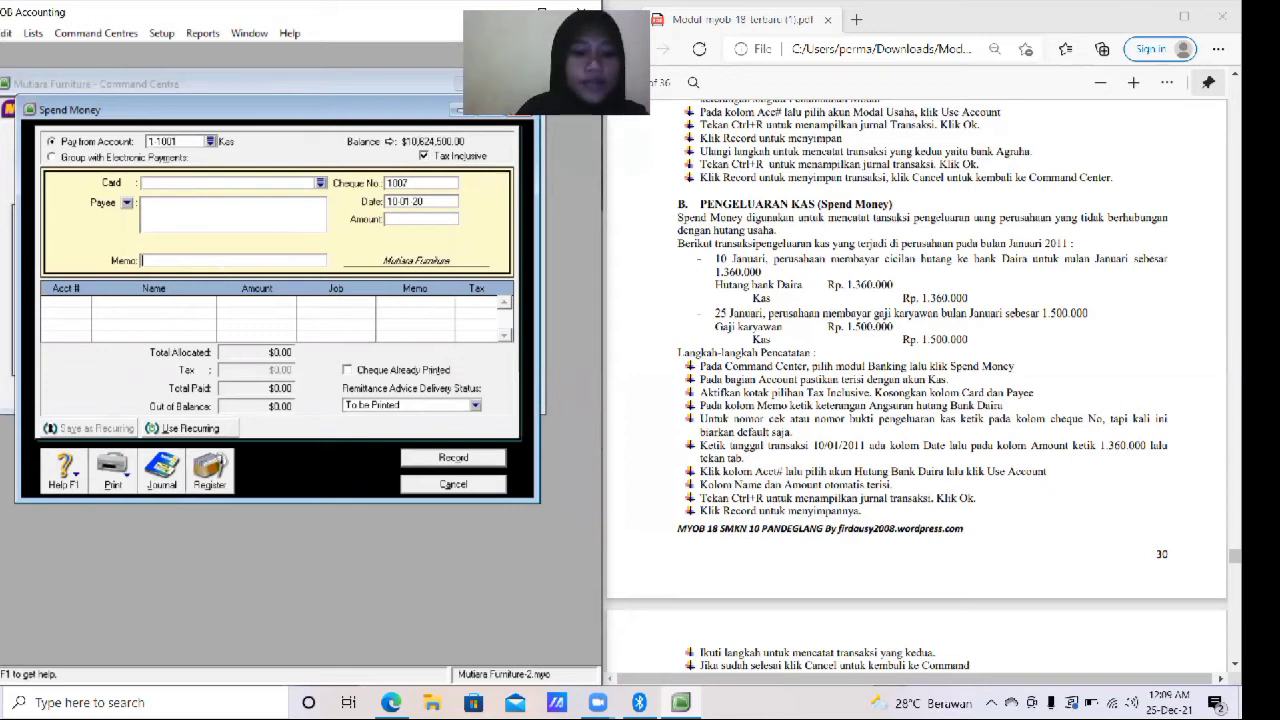
{"action": "type", "text": "Membayar ga"}
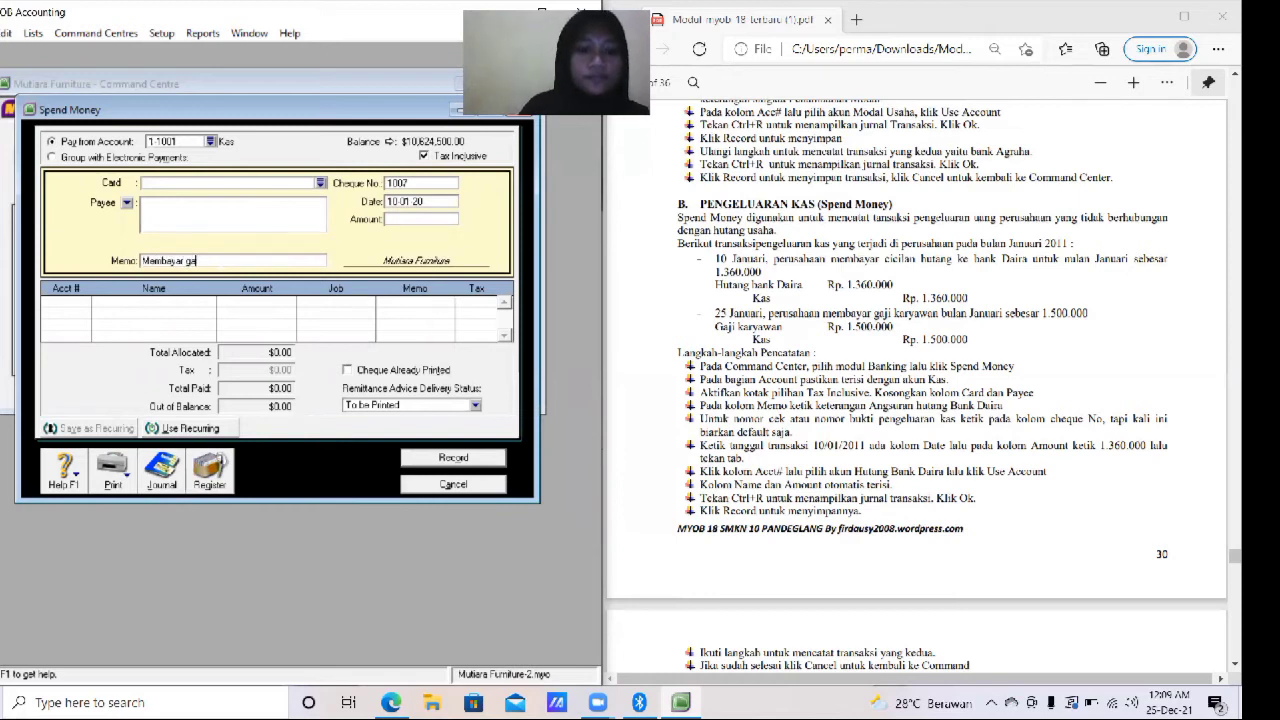
{"action": "type", "text": "ji karyawan"}
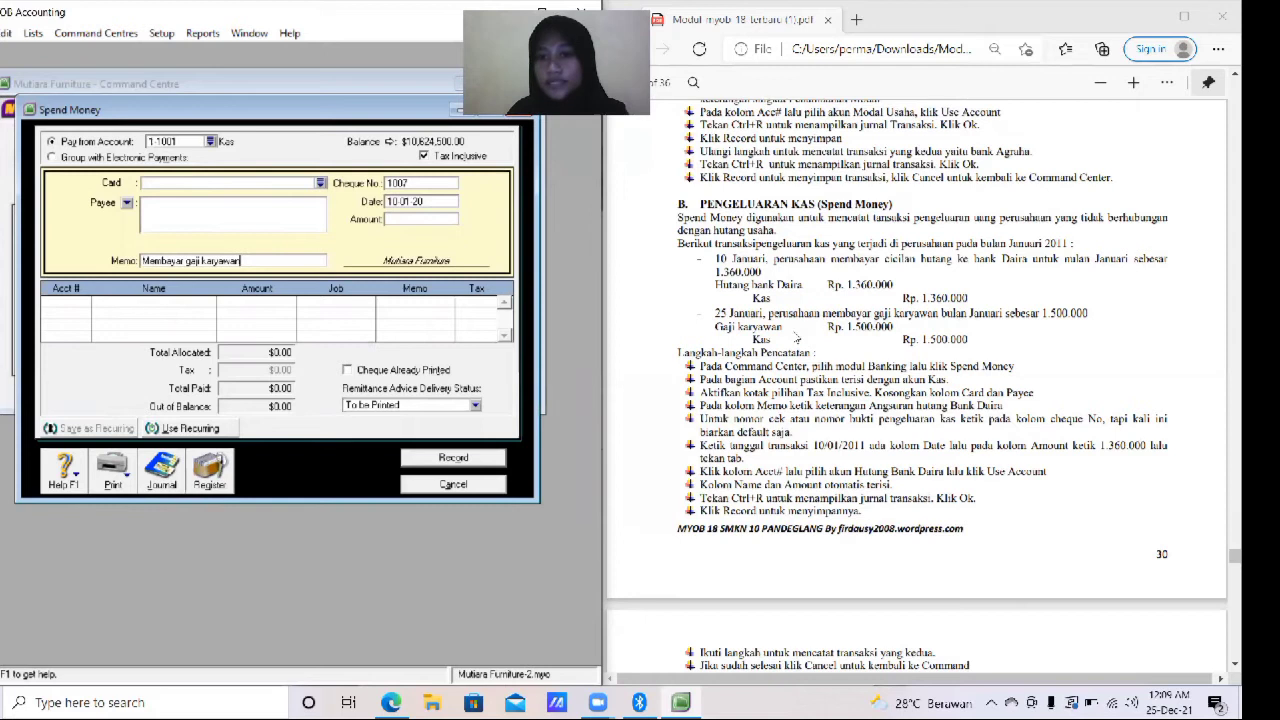
- Set the payment date to 25/01/2020
{"action": "left_click", "coordinate": [446, 198]}
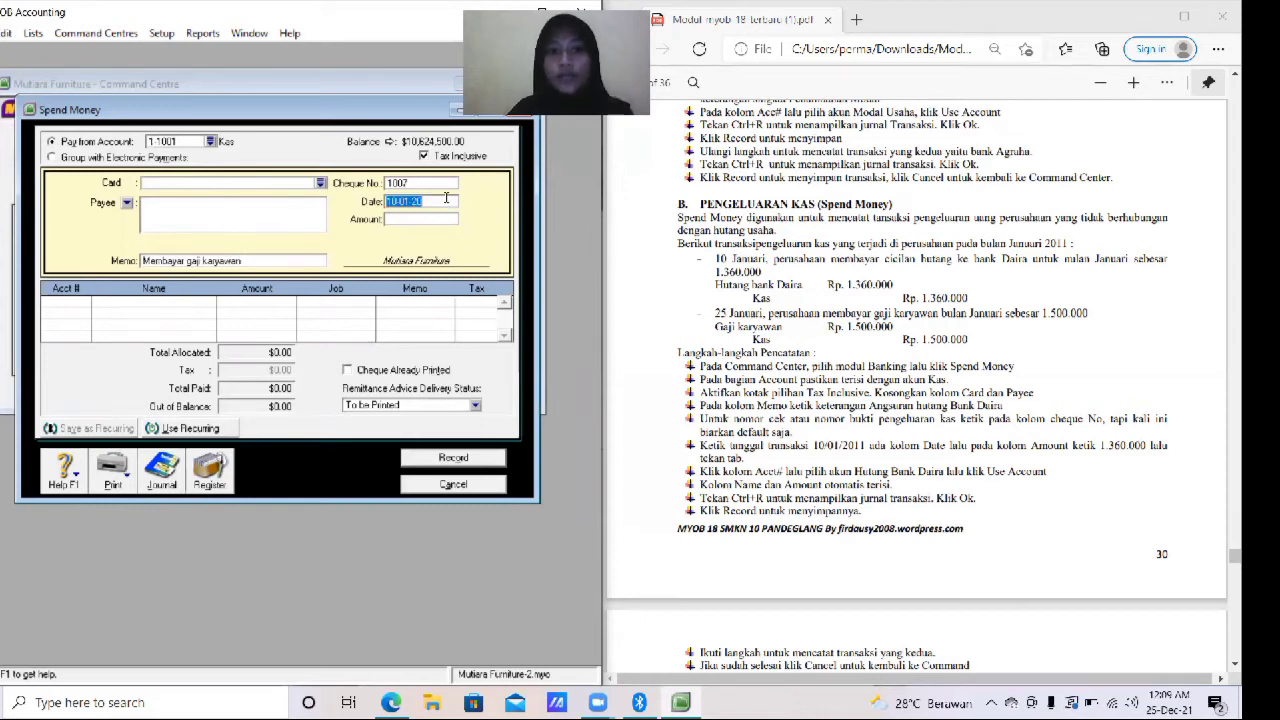
{"action": "type", "text": "25/1/2011"}
{"action": "key", "text": "BackSpace"}
{"action": "key", "text": "BackSpace"}
{"action": "key", "text": "BackSpace"}
{"action": "key", "text": "BackSpace"}
{"action": "type", "text": "2020"}
{"action": "key", "text": "Tab"}
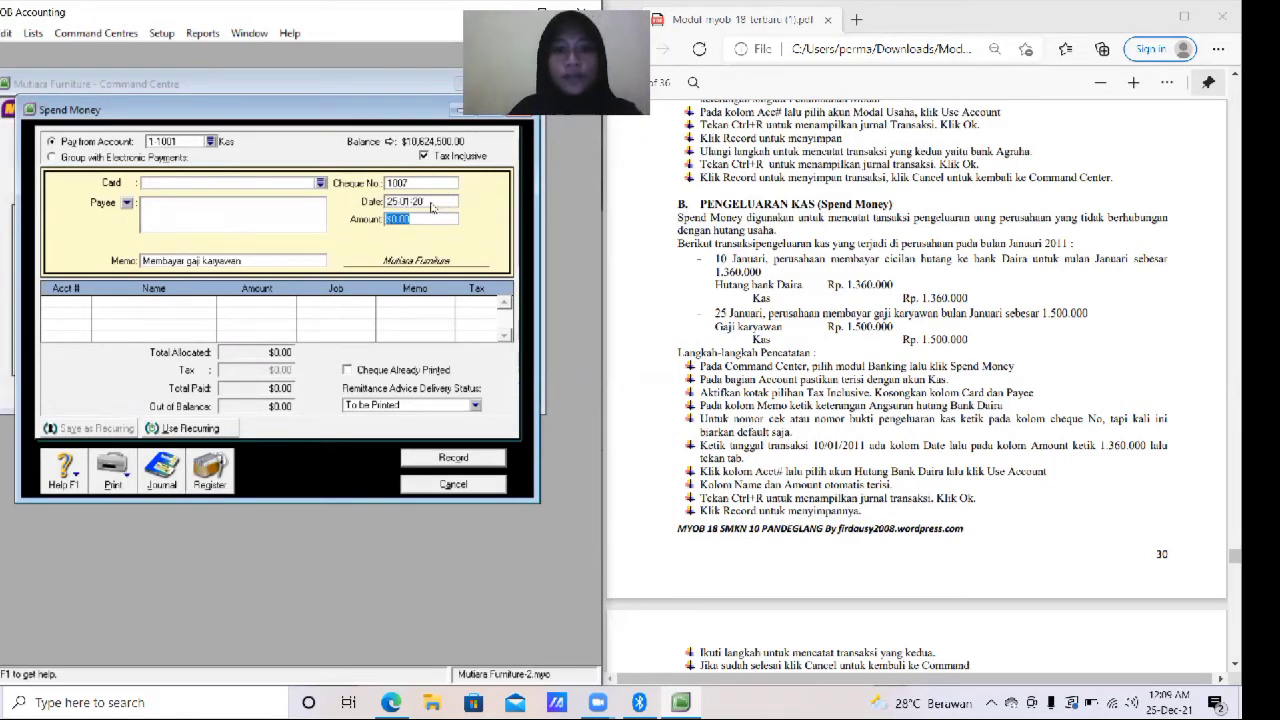
- Enter 1,500,000 as the payment amount
{"action": "type", "text": "1"}
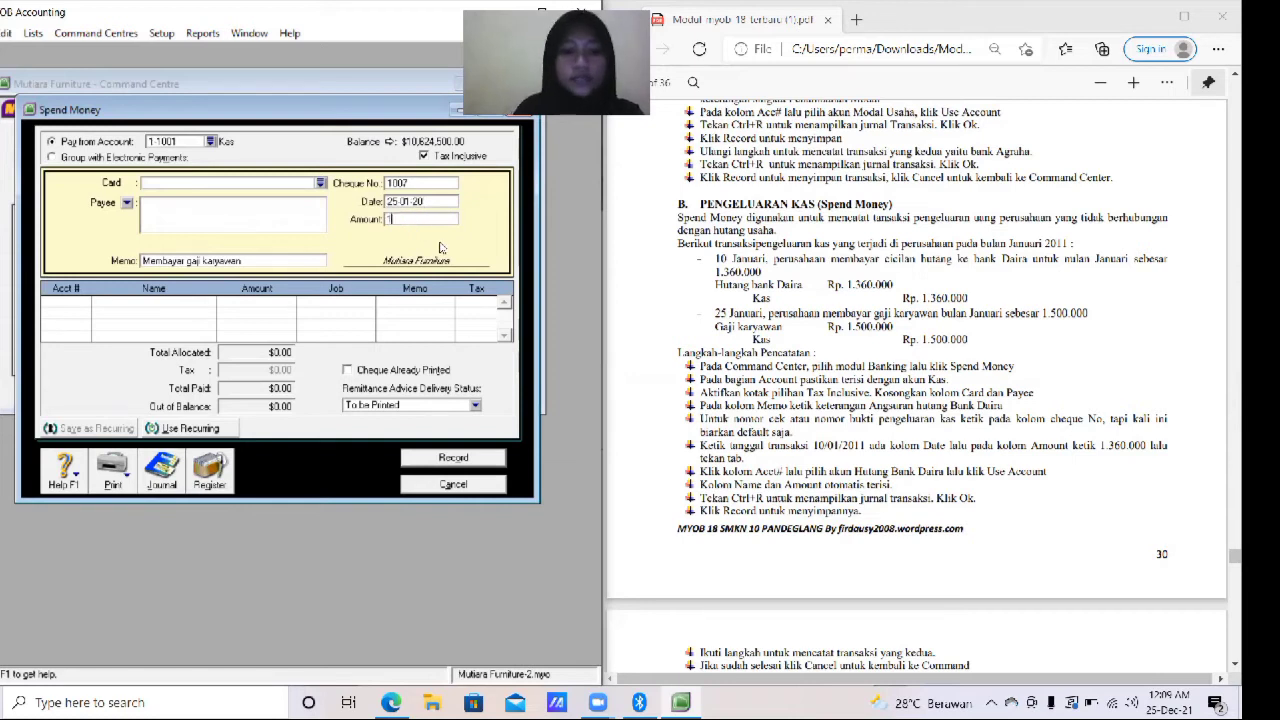
{"action": "type", "text": "50000"}
{"action": "key", "text": "Tab"}
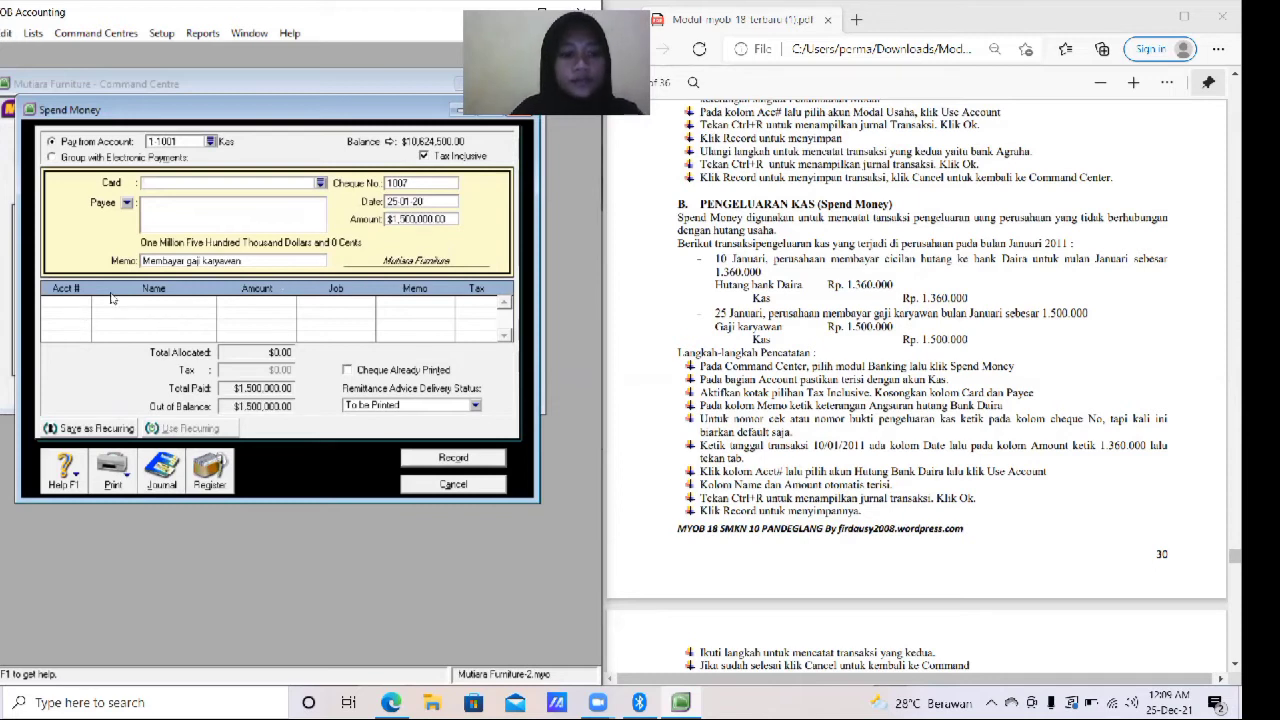
- Allocate the payment line to account 6-2100 Gaji Karyawan
{"action": "key", "text": "Tab"}
{"action": "key", "text": "Tab"}
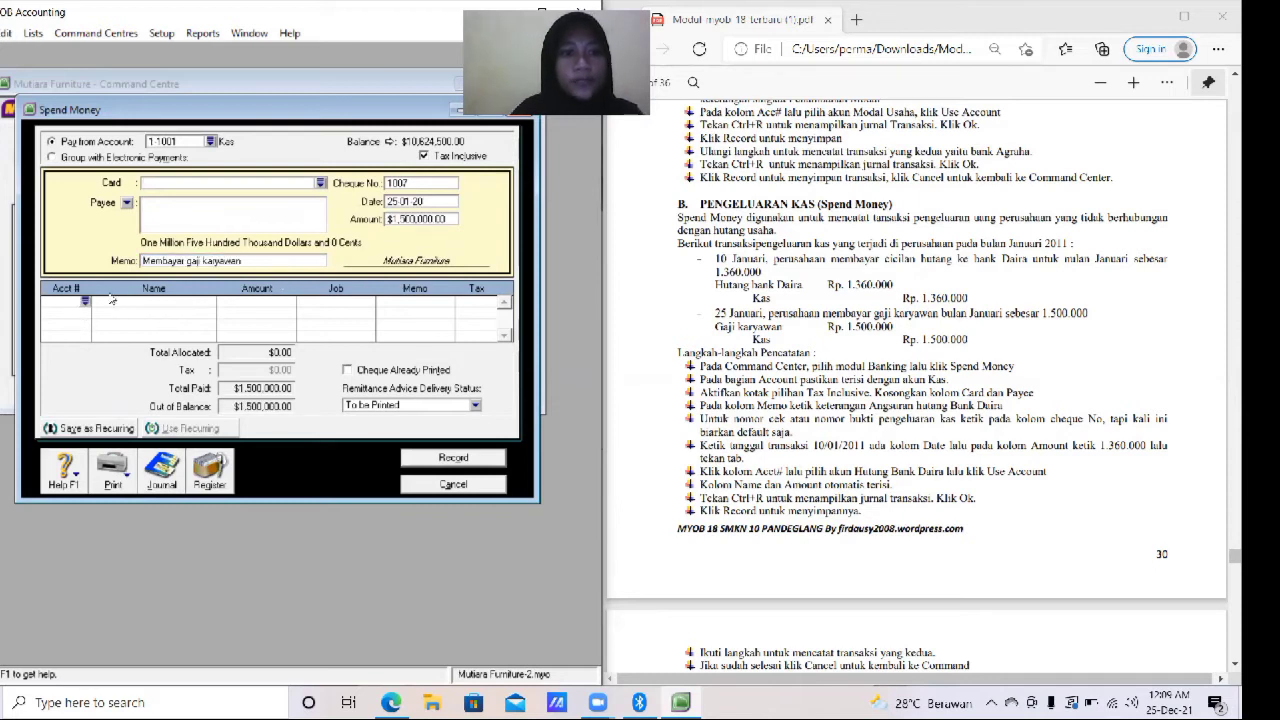
{"action": "type", "text": "6"}
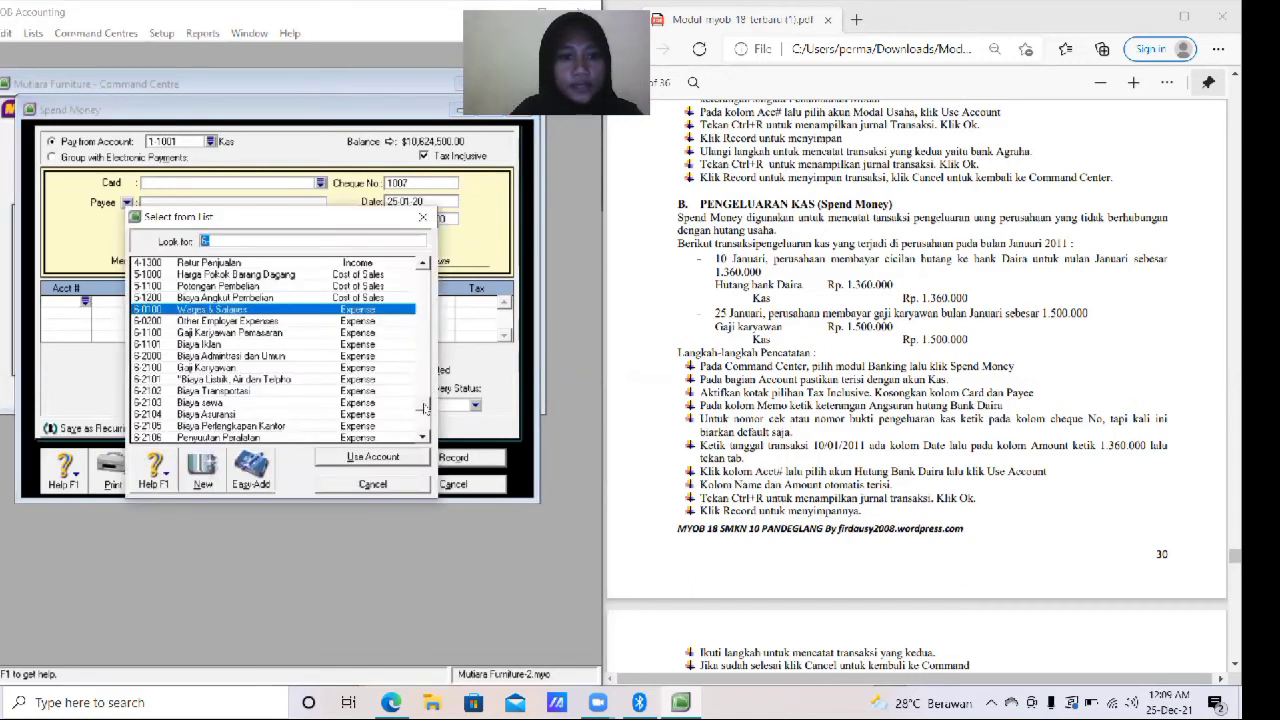
{"action": "scroll", "coordinate": [424, 407], "scroll_direction": "down", "scroll_amount": 1}
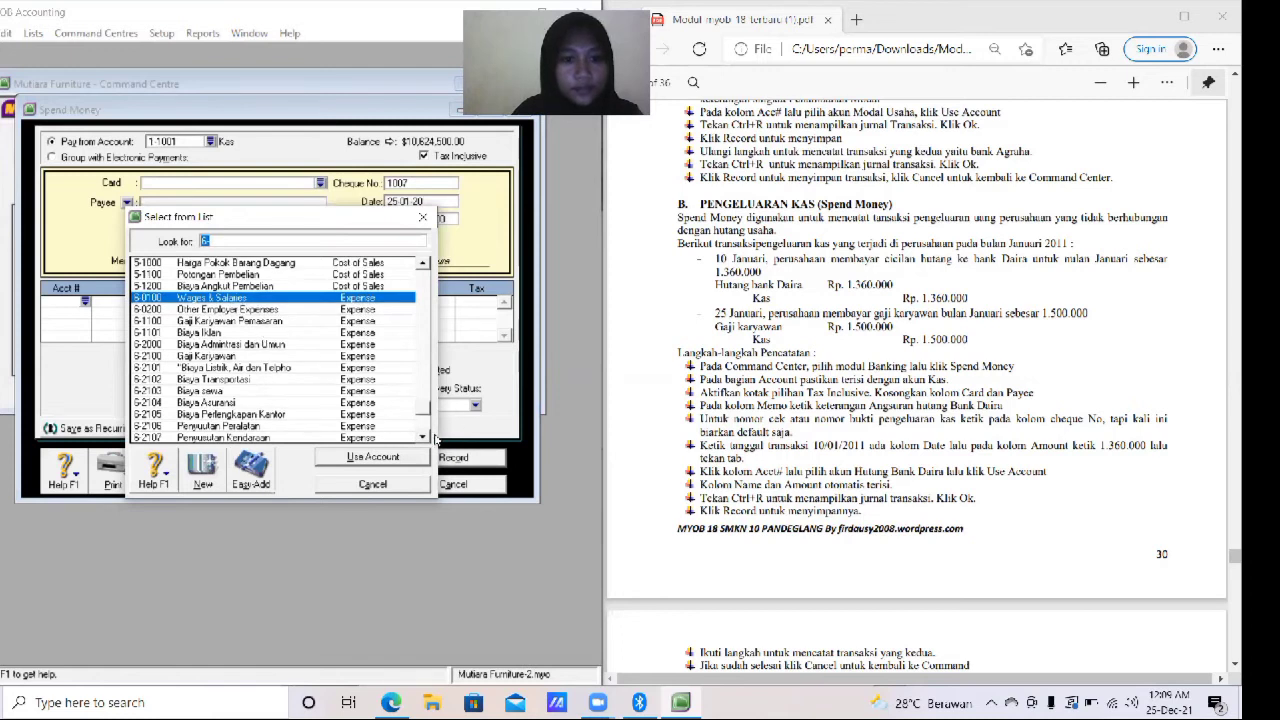
{"action": "scroll", "coordinate": [422, 440], "scroll_direction": "down", "scroll_amount": 4}
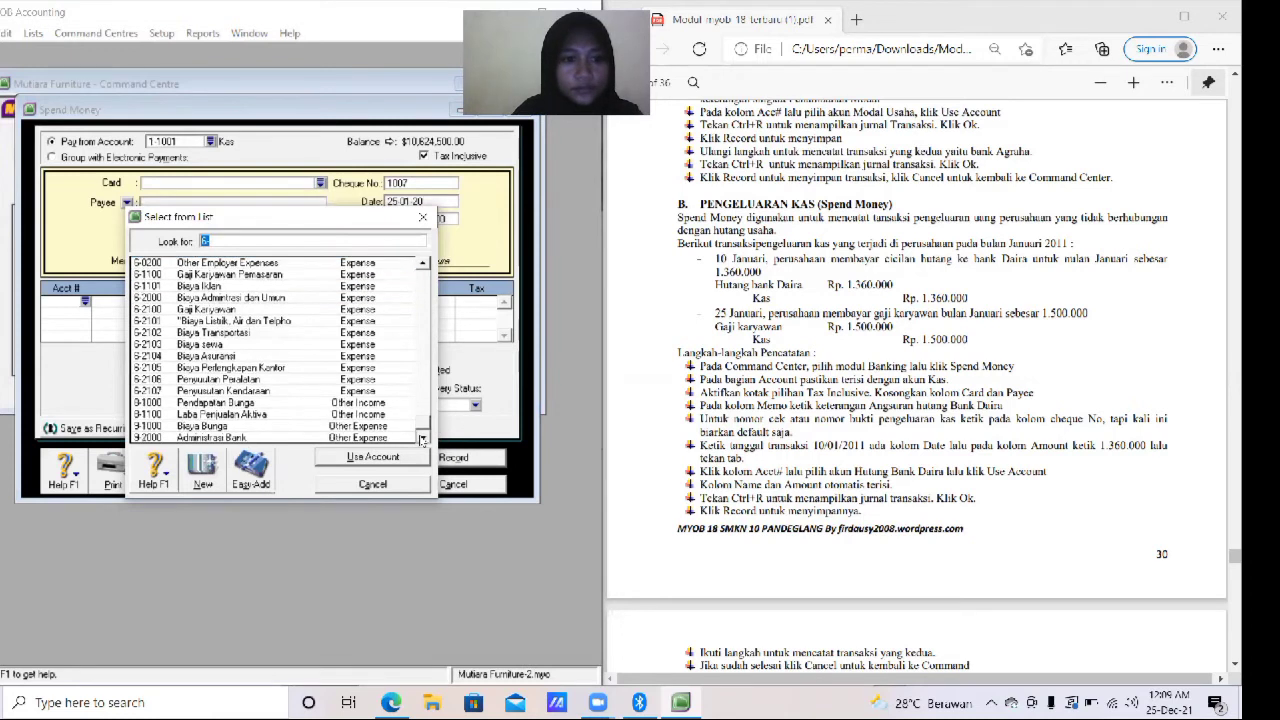
{"action": "left_click", "coordinate": [212, 311]}
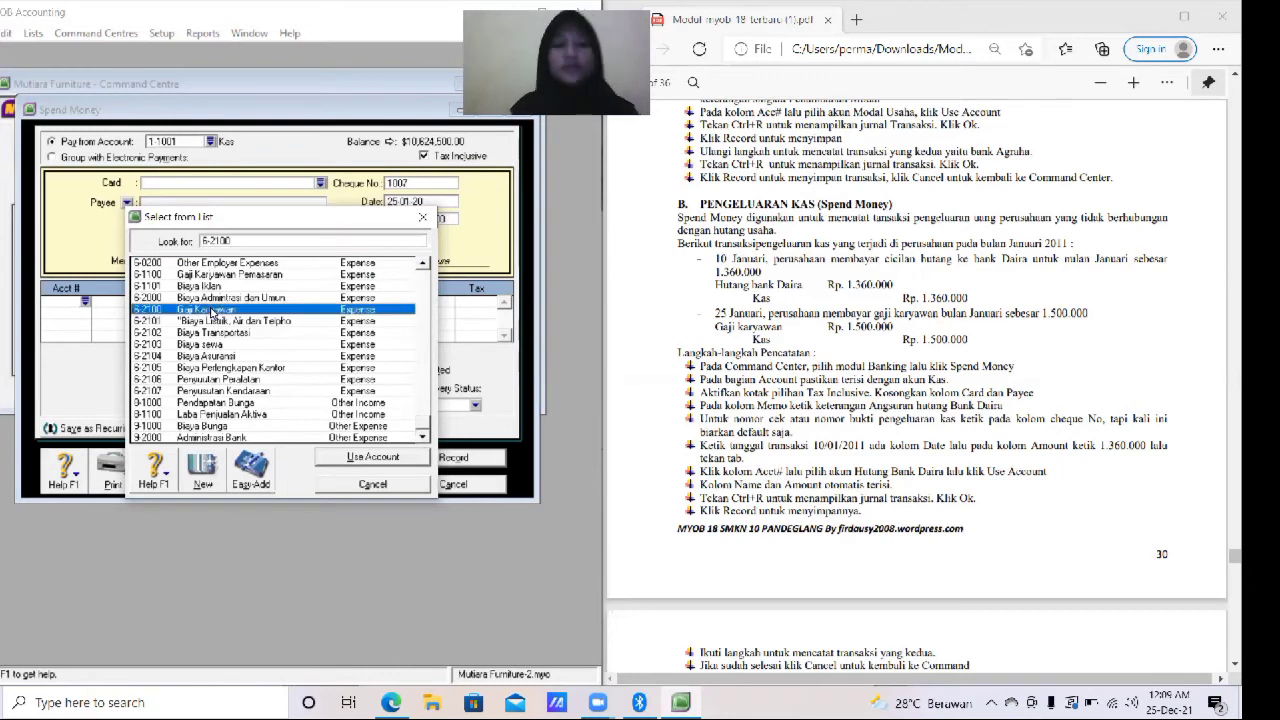
{"action": "left_click", "coordinate": [374, 458]}
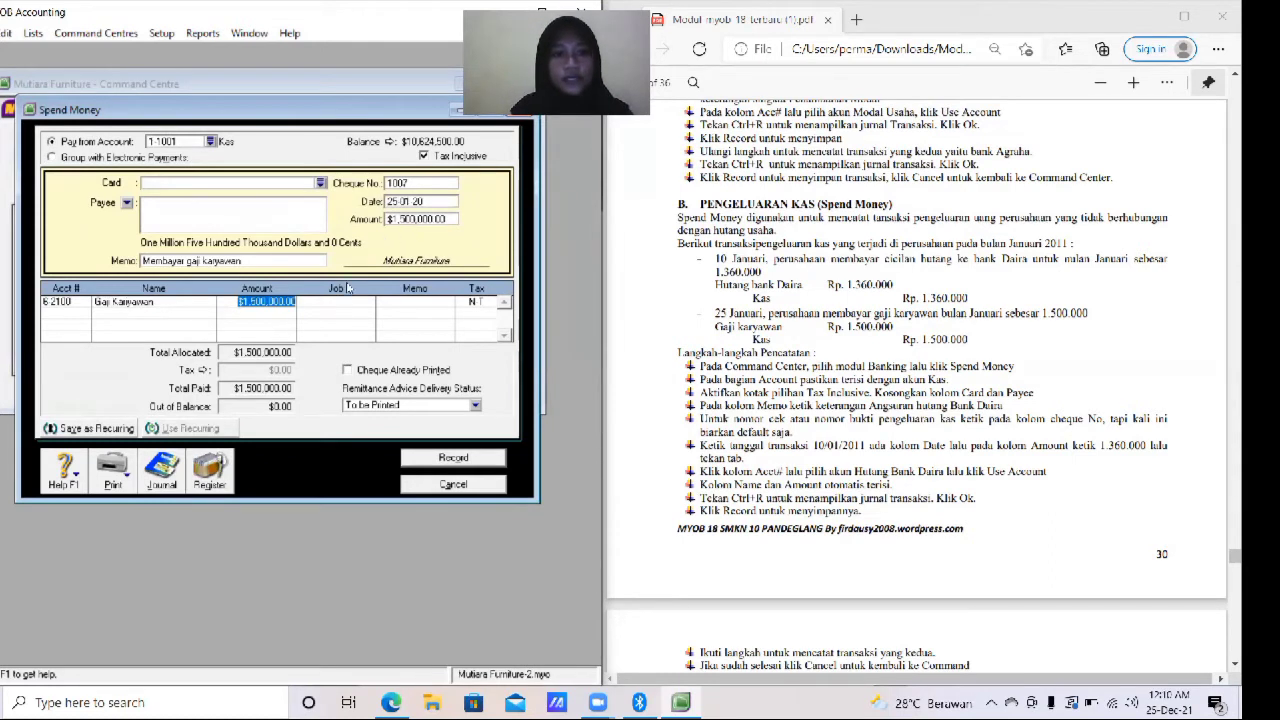
{"action": "key", "text": "Tab"}
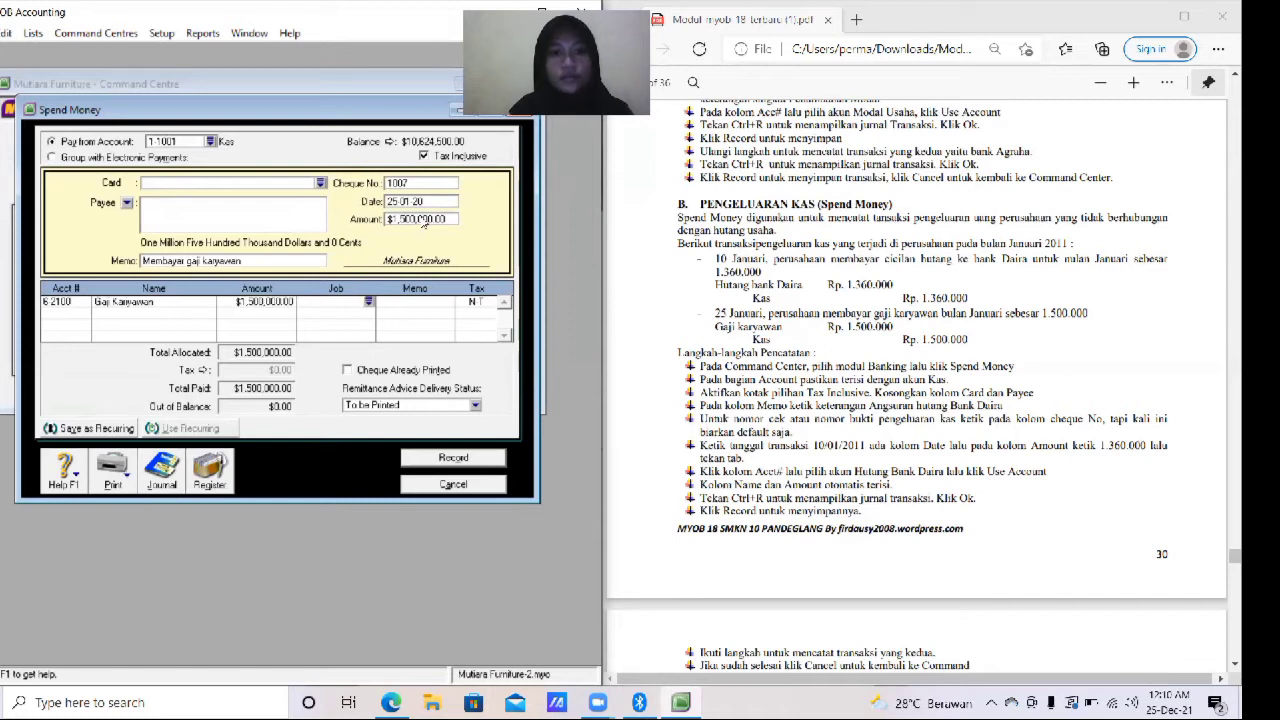
{"action": "key", "text": "Tab"}
{"action": "key", "text": "Tab"}
{"action": "key", "text": "Tab"}
{"action": "key", "text": "Tab"}
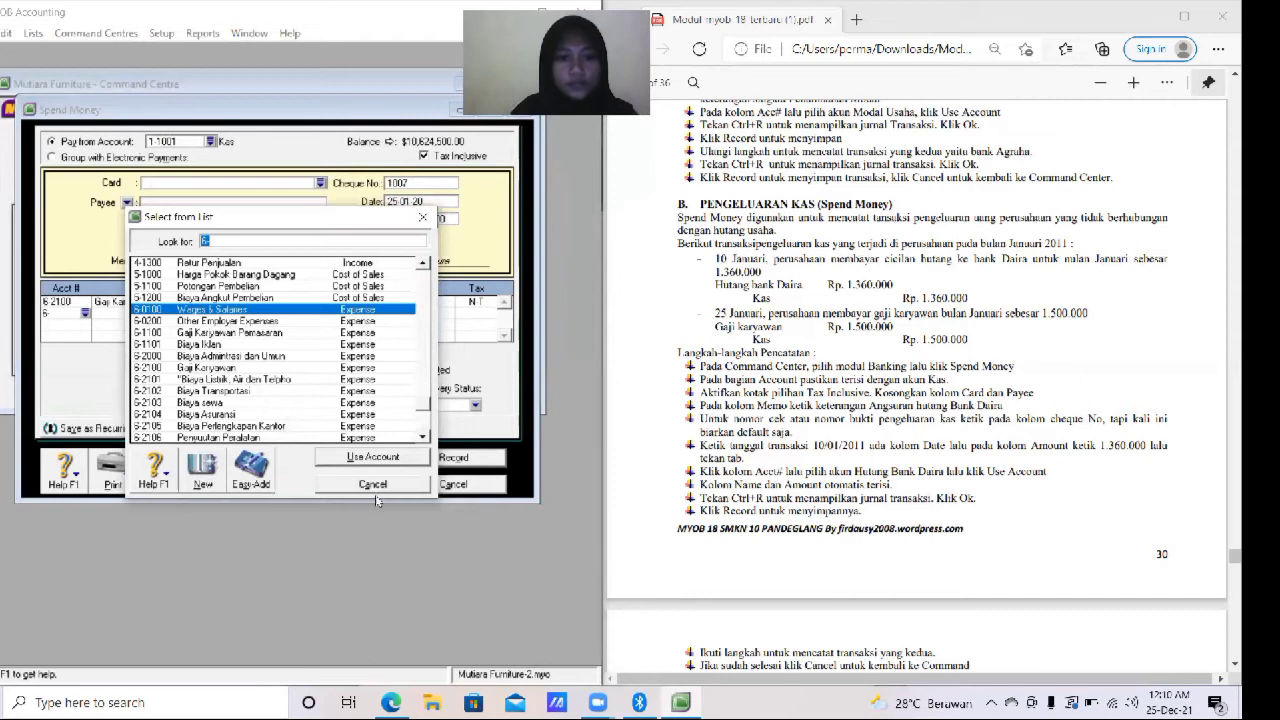
{"action": "left_click", "coordinate": [374, 486]}
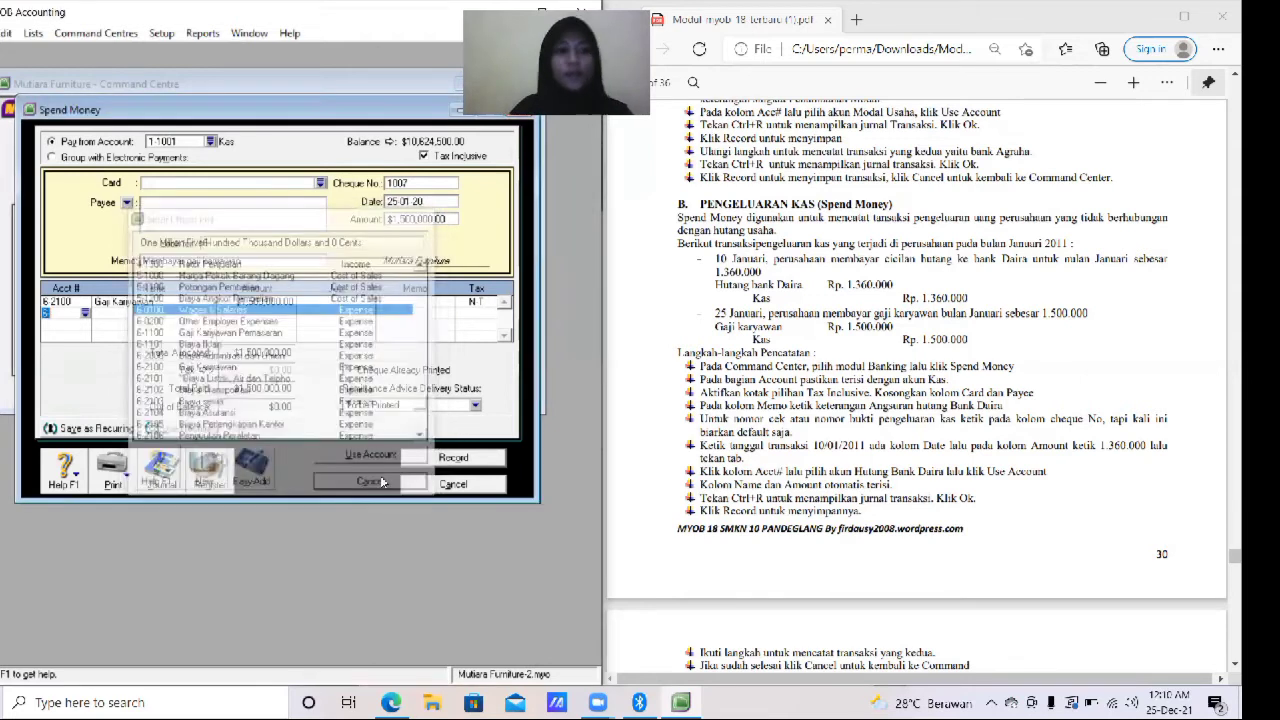
{"action": "key", "text": "BackSpace"}
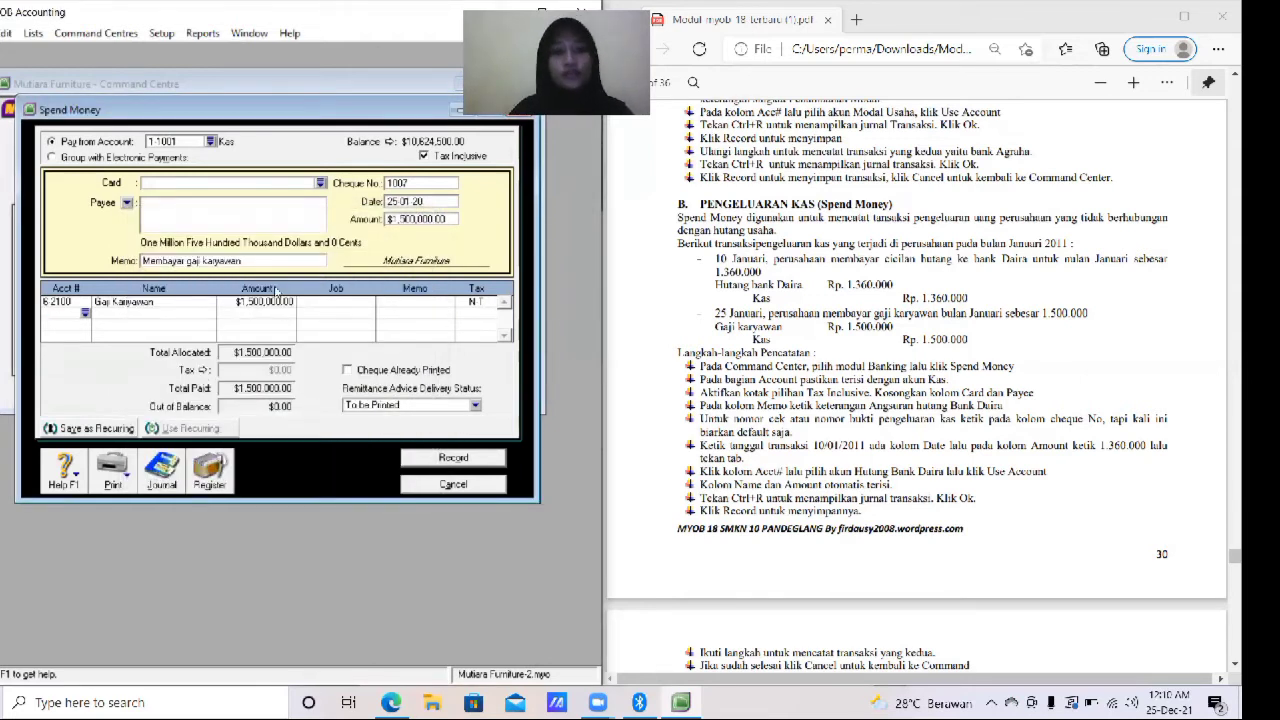
- Review the transaction journal, then record the salary payment
{"action": "key", "text": "ctrl+r"}
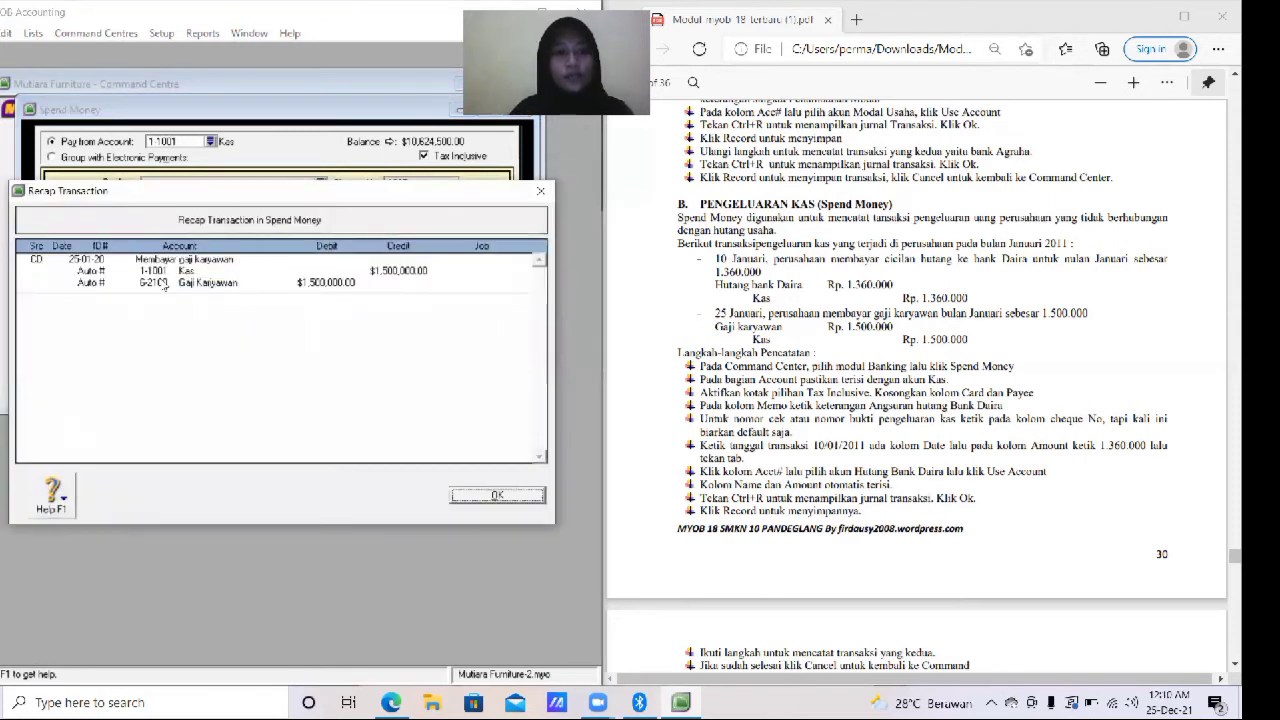
{"action": "left_click", "coordinate": [517, 501]}
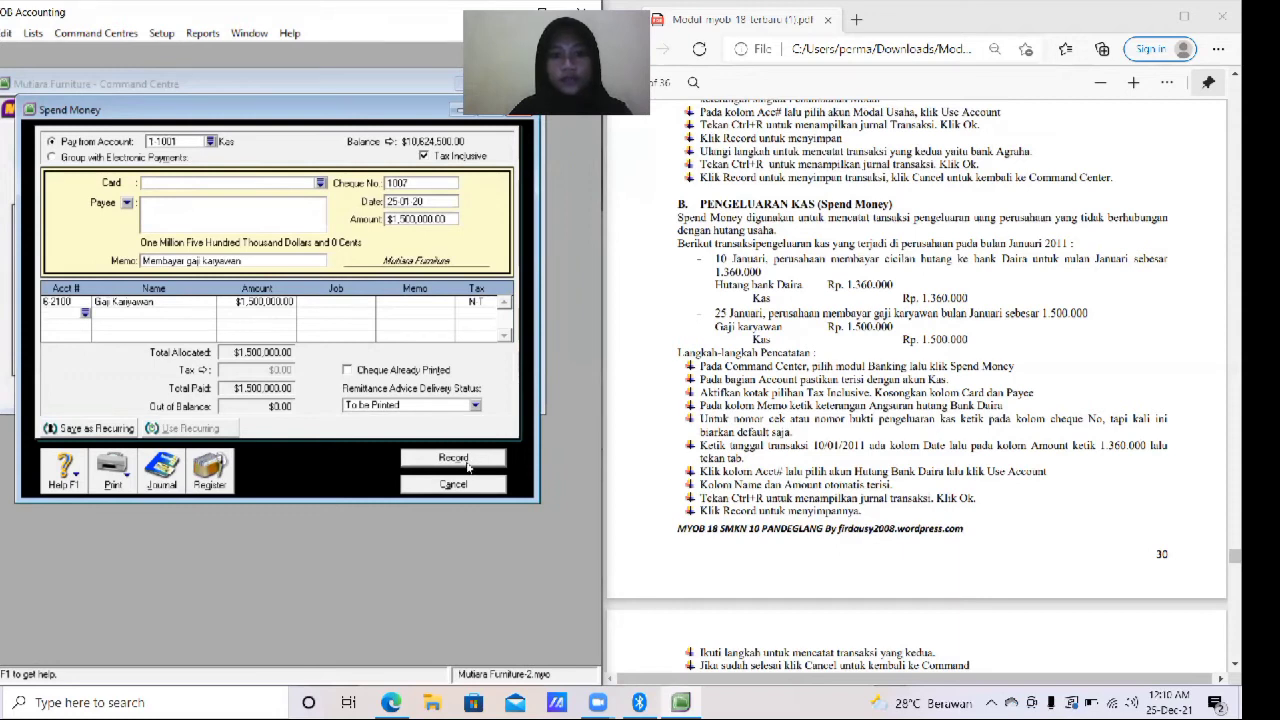
{"action": "left_click", "coordinate": [465, 457]}
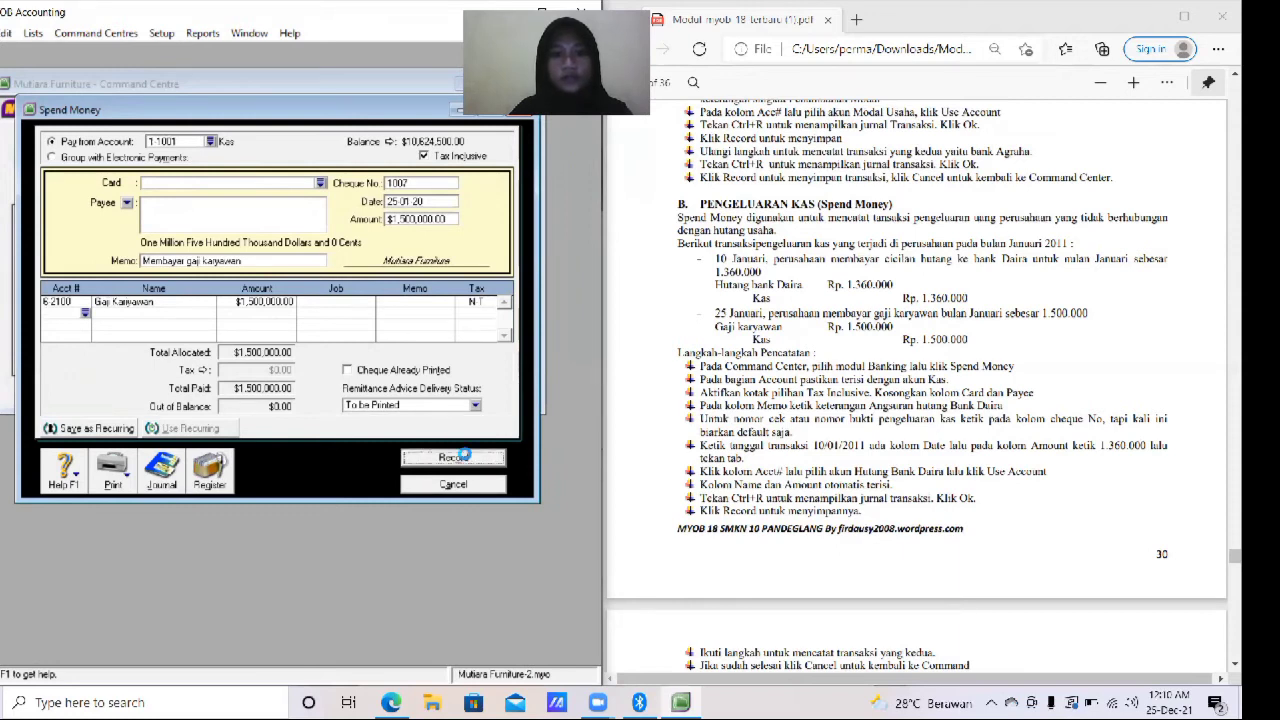
{"action": "left_click", "coordinate": [490, 485]}
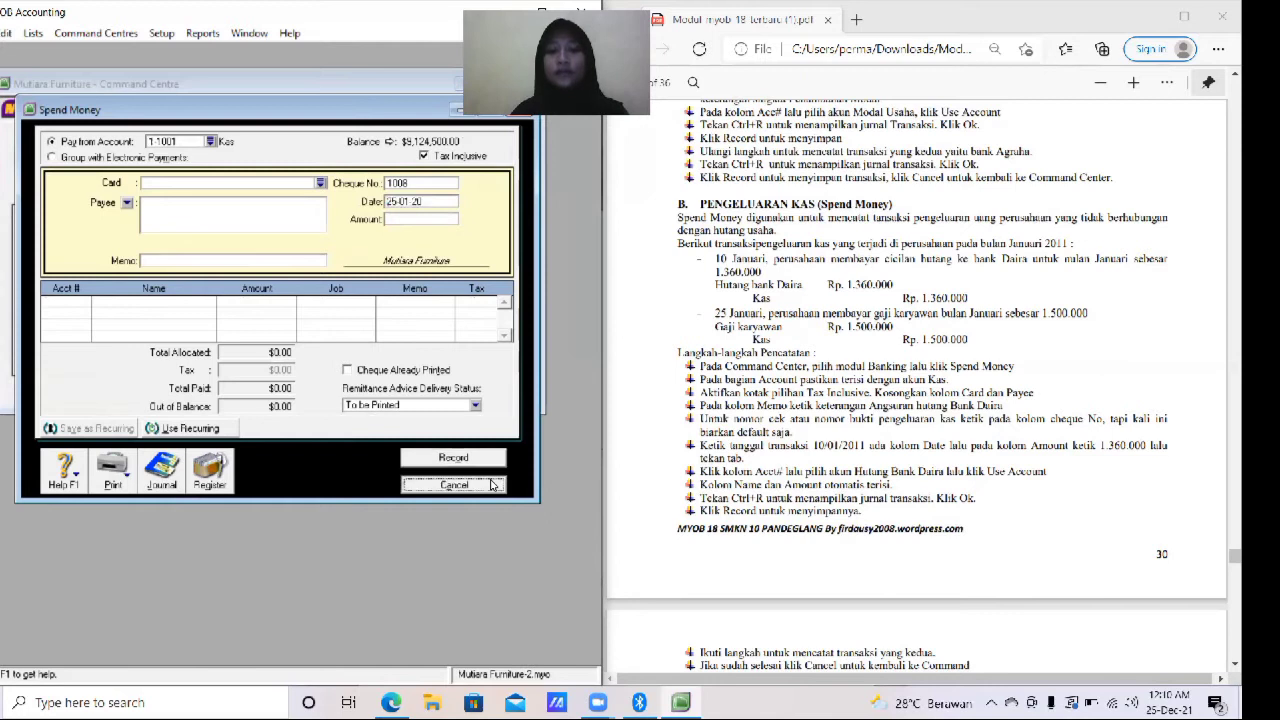
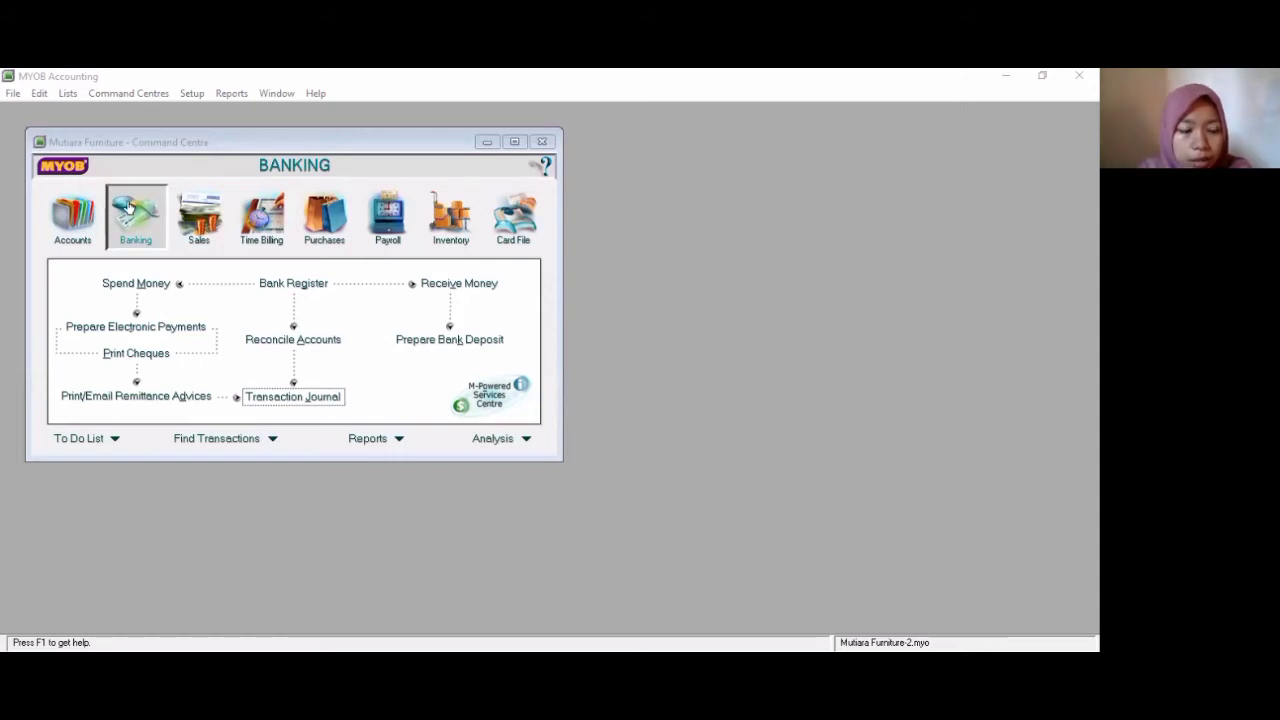
- Open bank account reconciliation and choose account 1-1002 Bank Agraha
{"action": "left_click", "coordinate": [265, 342]}
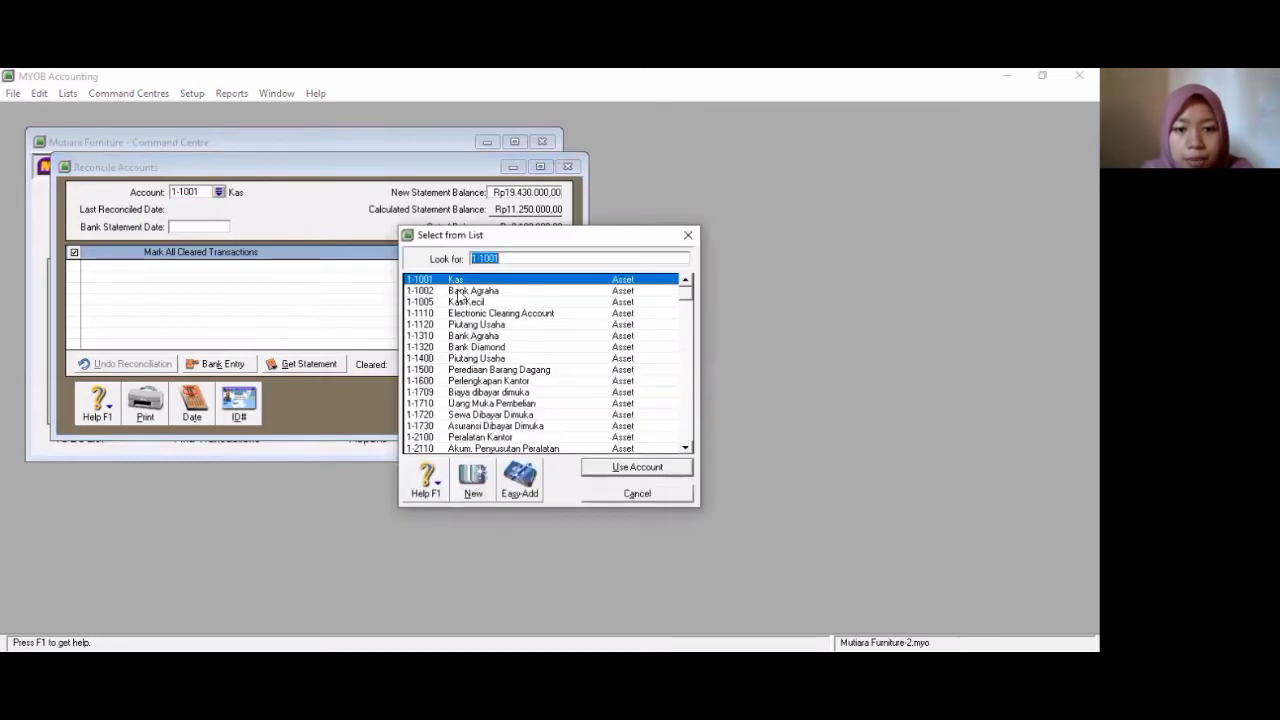
{"action": "left_click", "coordinate": [459, 291]}
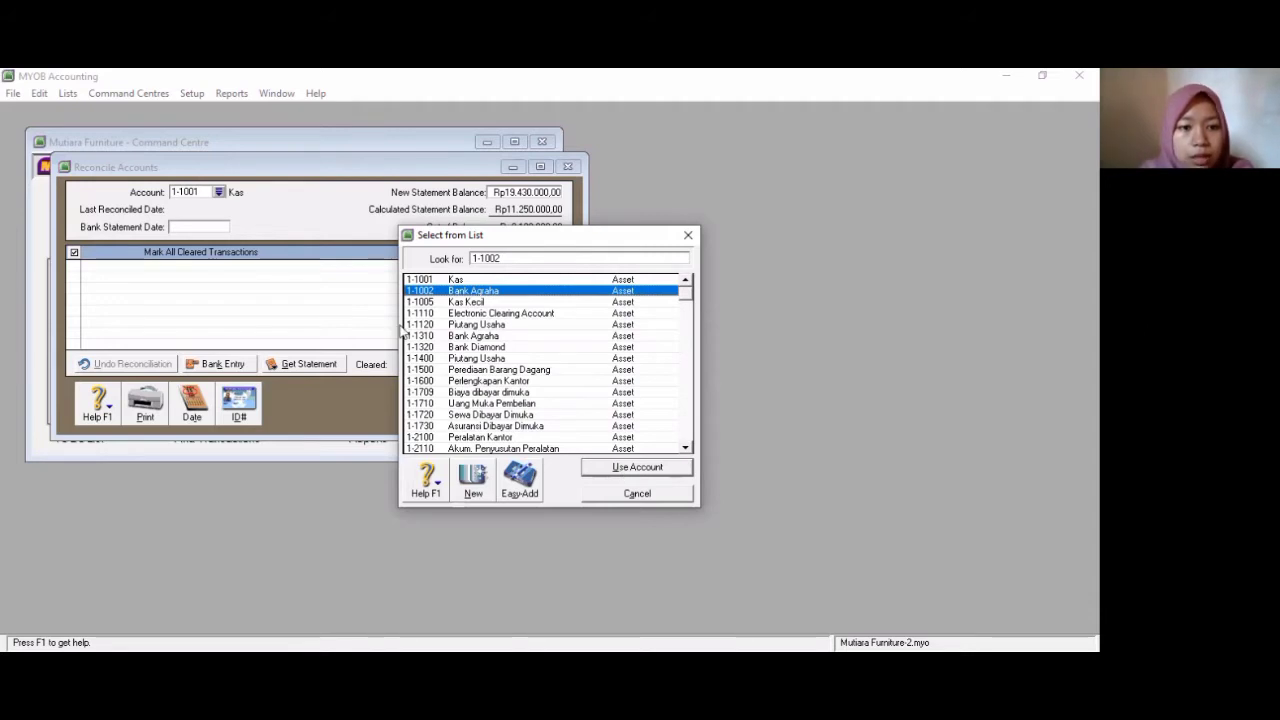
{"action": "left_click", "coordinate": [622, 470]}
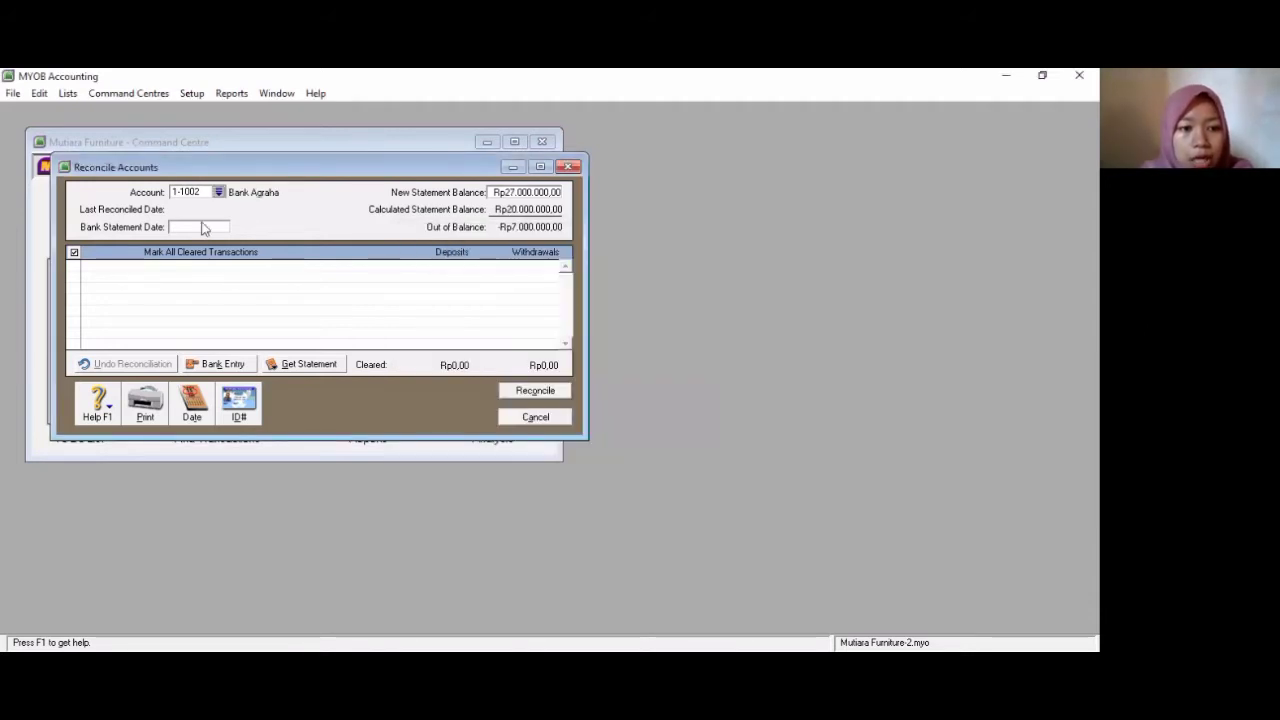
- Set the bank statement date to 31/01/2020
{"action": "left_click", "coordinate": [203, 227]}
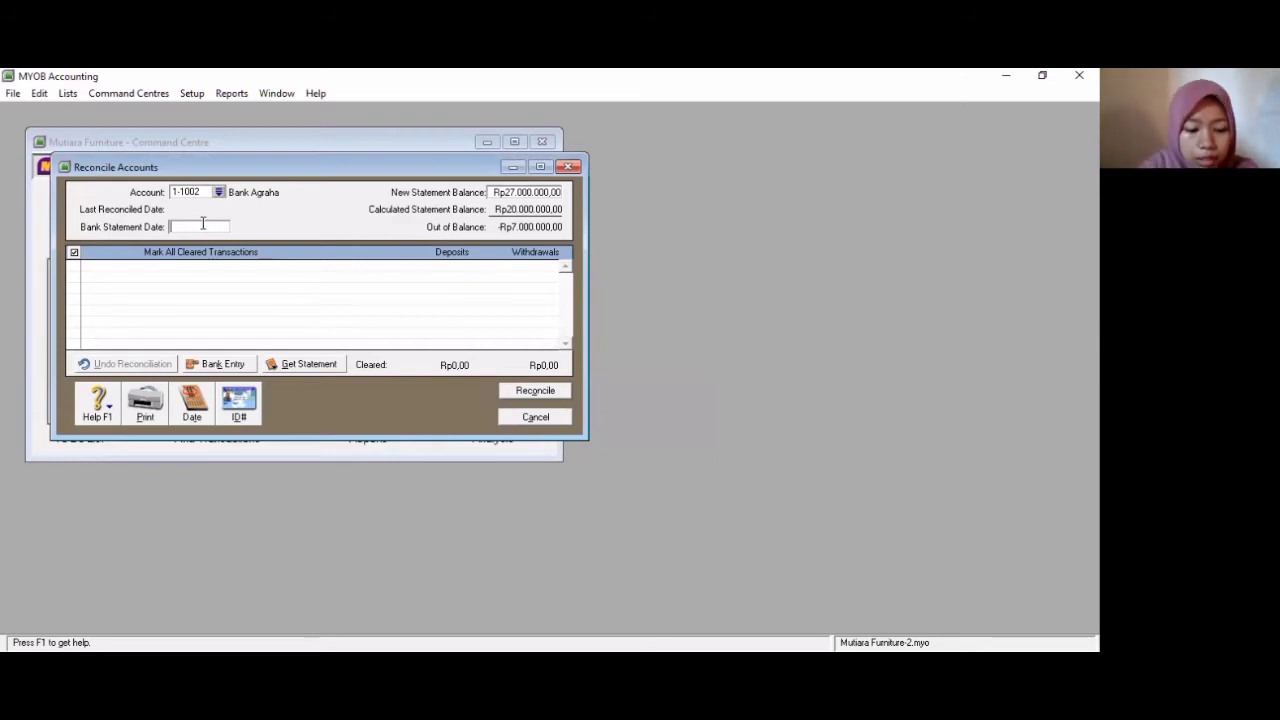
{"action": "type", "text": "31"}
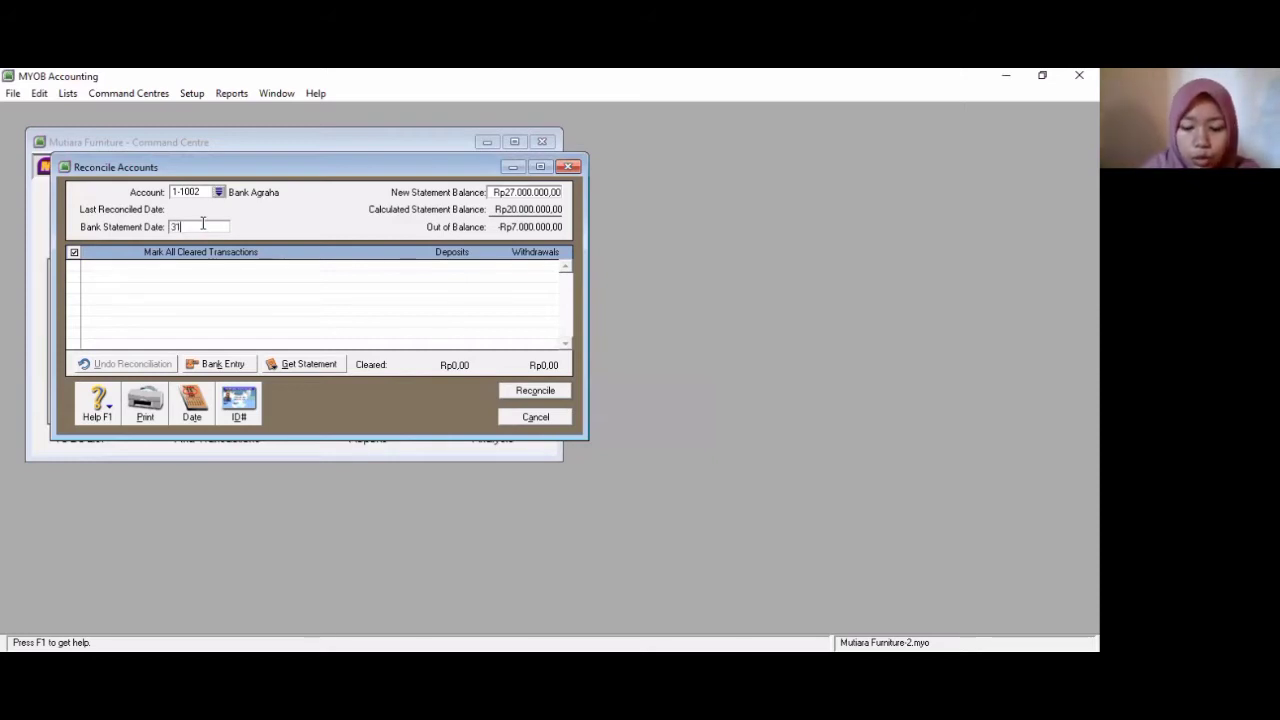
{"action": "type", "text": "/01/2020"}
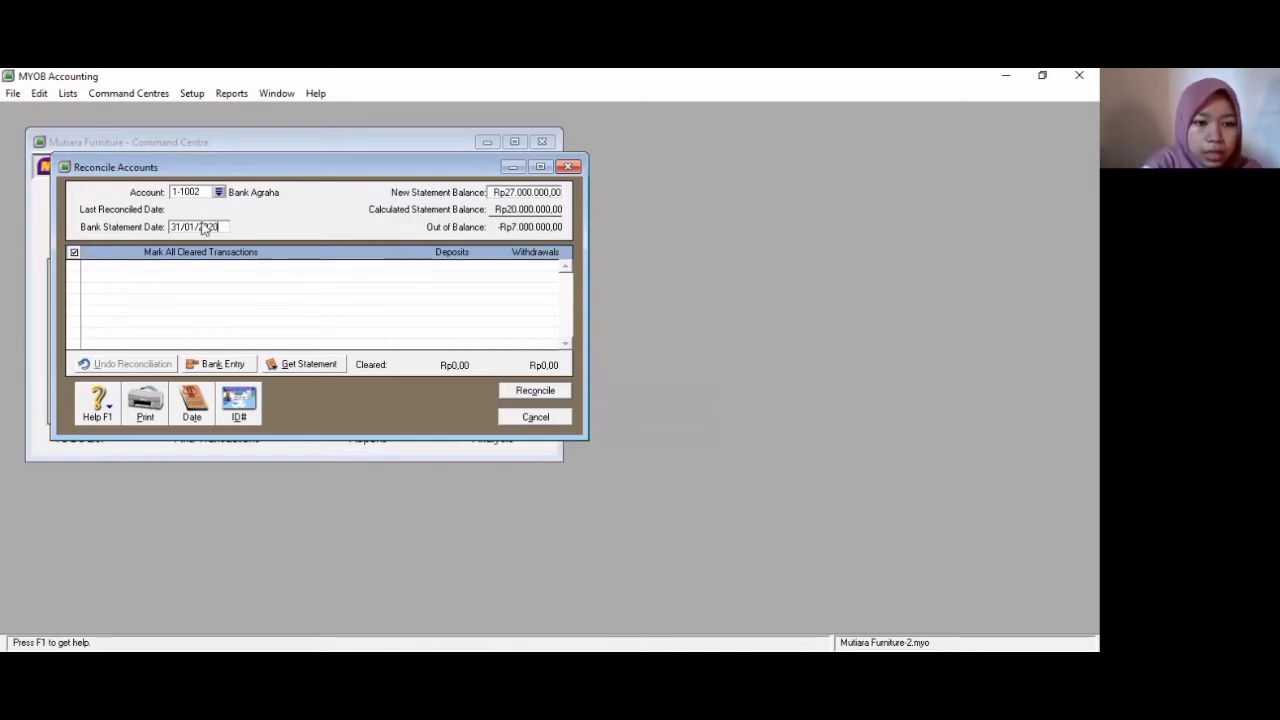
{"action": "key", "text": "Tab"}
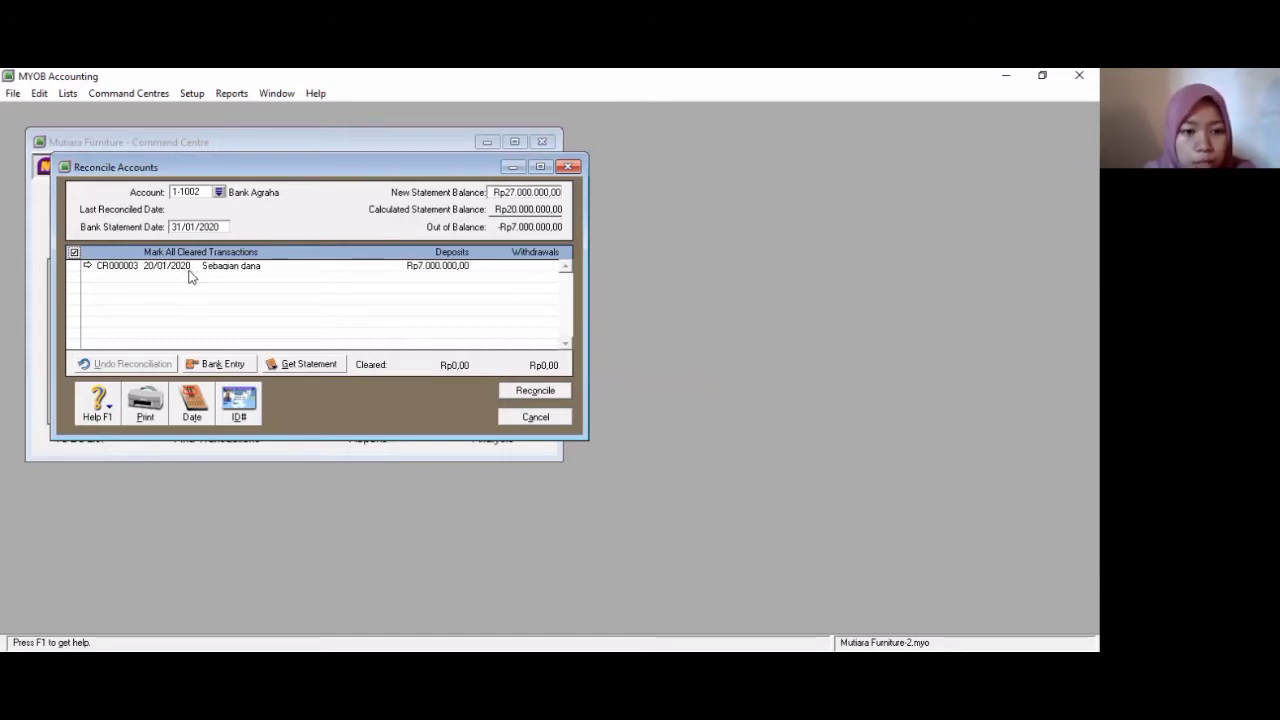
- Open a bank entry adjustment and set the service charge amount to 10,000
{"action": "left_click", "coordinate": [230, 368]}
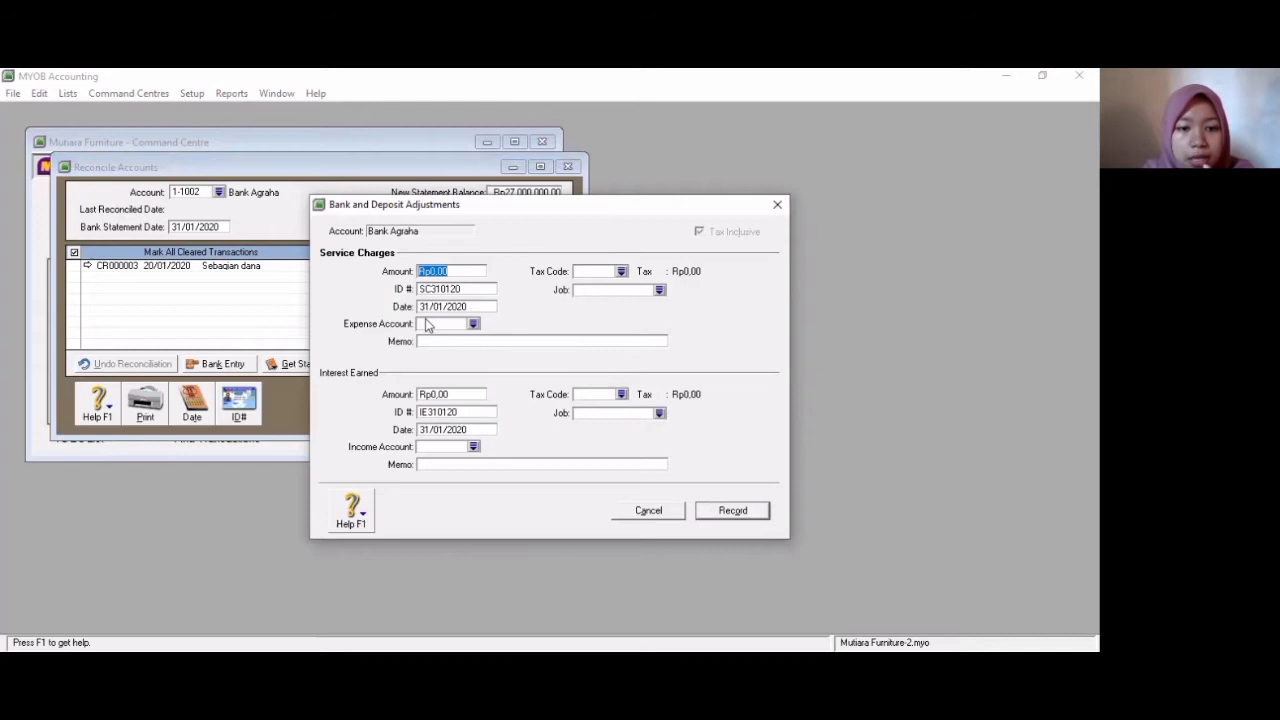
{"action": "left_click", "coordinate": [449, 270]}
{"action": "key", "text": "BackSpace"}
{"action": "key", "text": "BackSpace"}
{"action": "key", "text": "BackSpace"}
{"action": "key", "text": "BackSpace"}
{"action": "key", "text": "BackSpace"}
{"action": "key", "text": "BackSpace"}
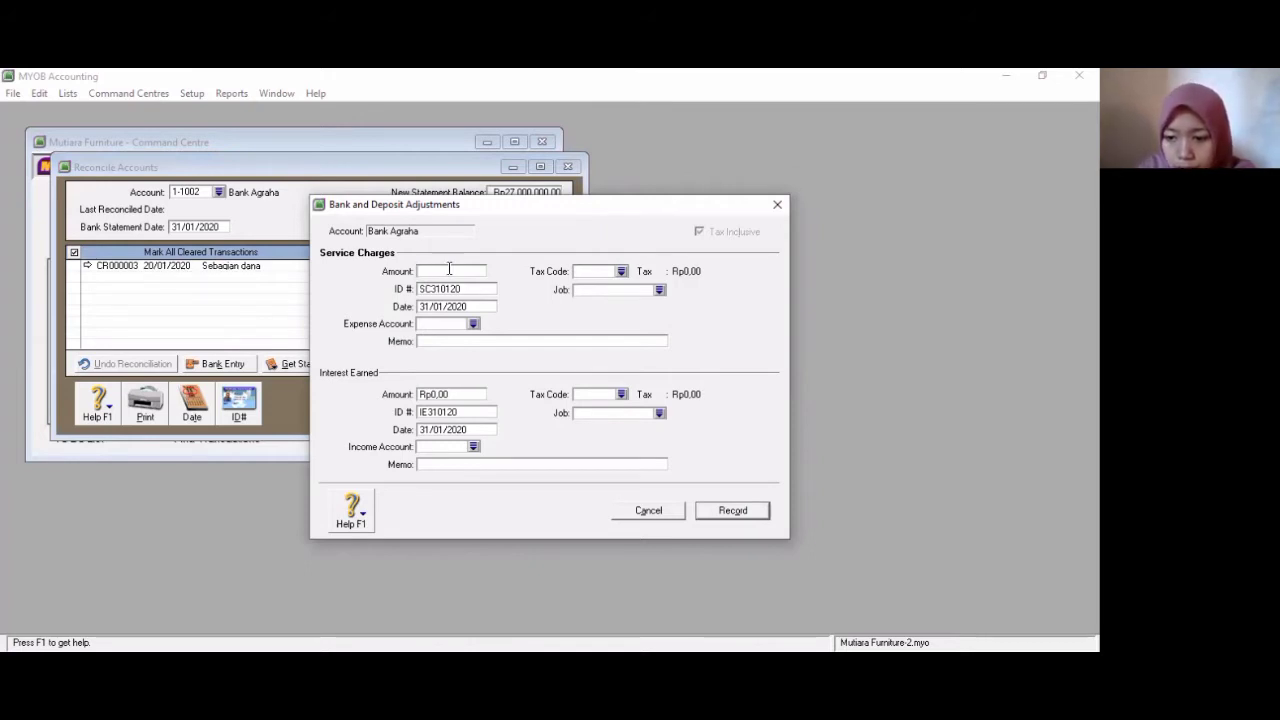
{"action": "type", "text": "10000"}
{"action": "key", "text": "Tab"}
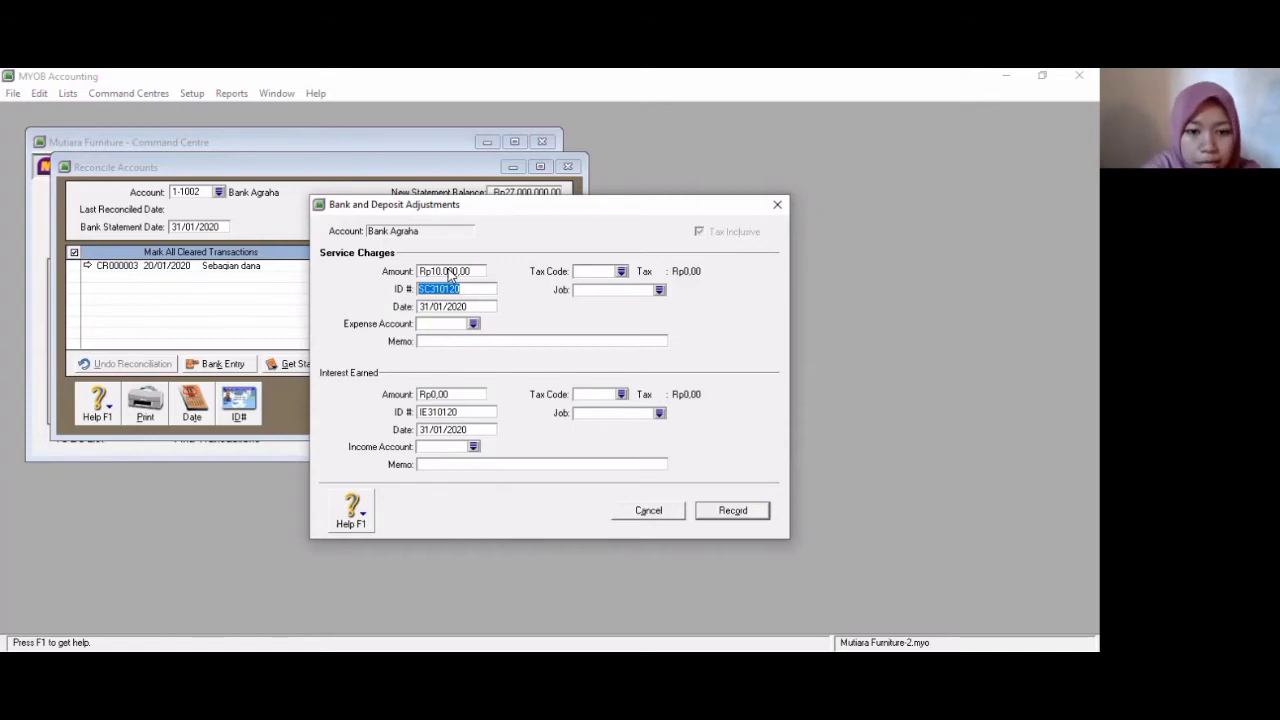
- Assign the service charge to expense account 9-2000 Administrasi Bank
{"action": "key", "text": "Tab"}
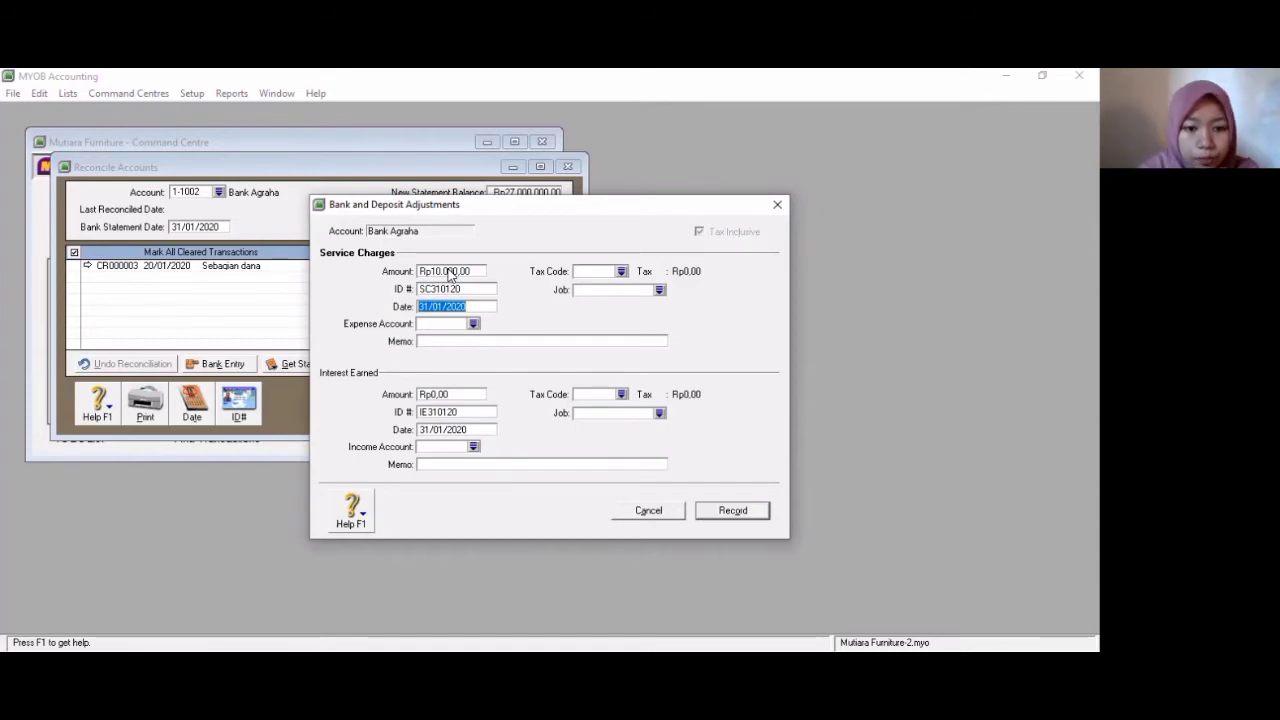
{"action": "key", "text": "Tab"}
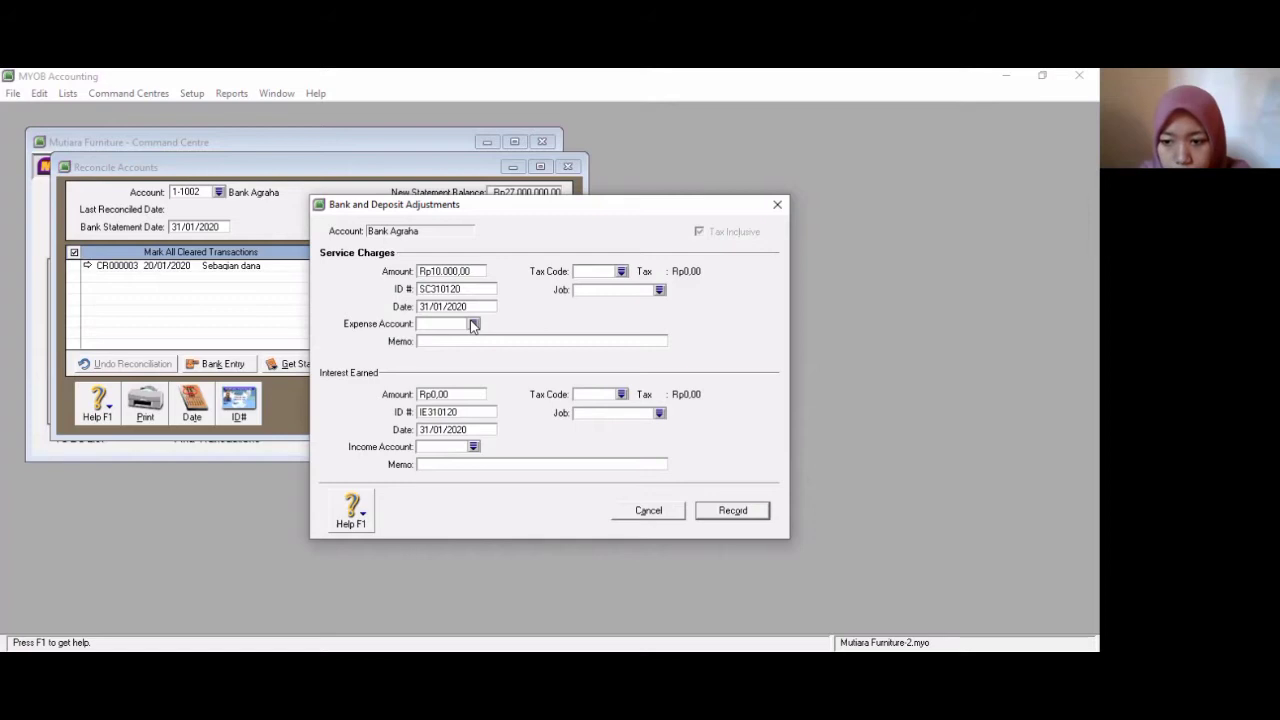
{"action": "left_click", "coordinate": [474, 324]}
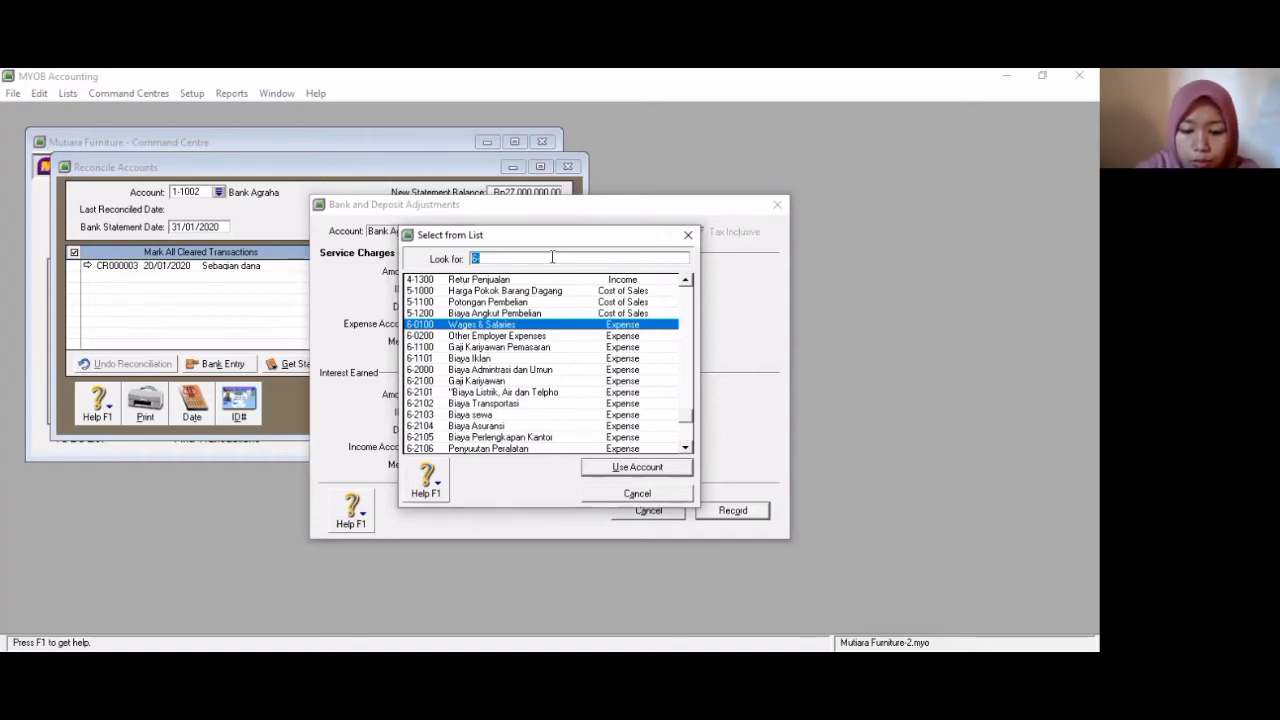
{"action": "type", "text": "9"}
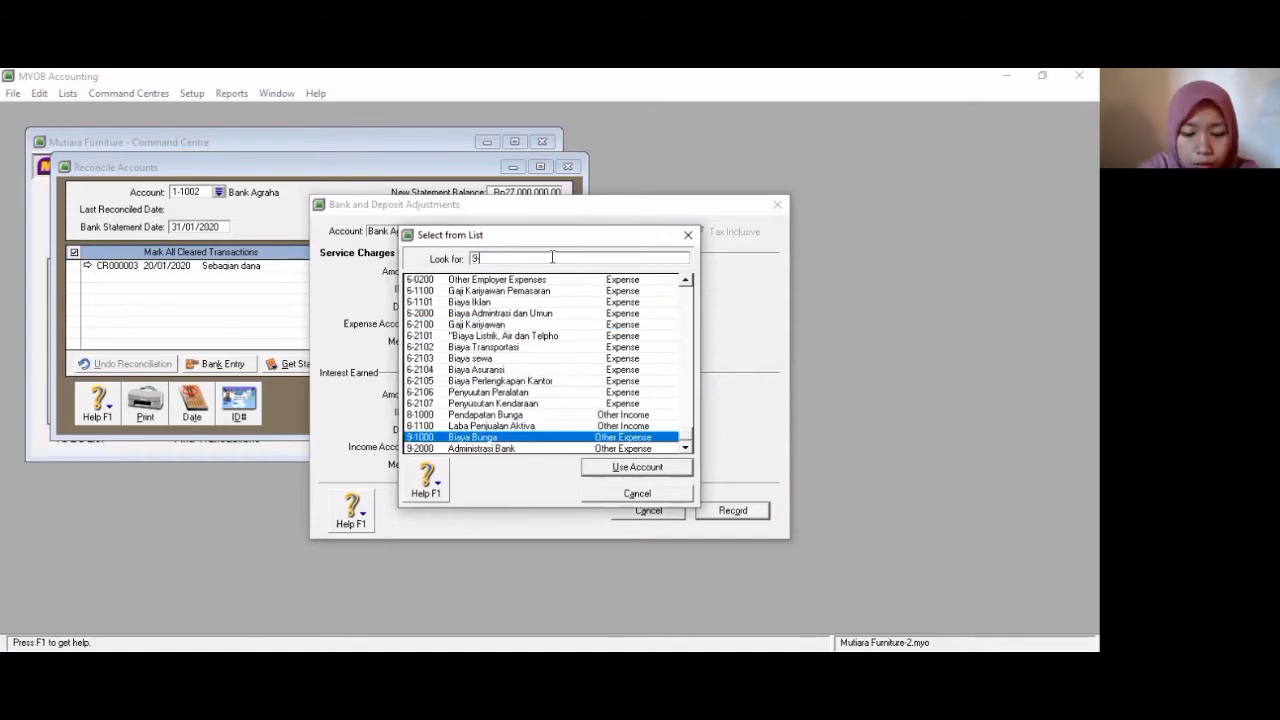
{"action": "type", "text": "-2000"}
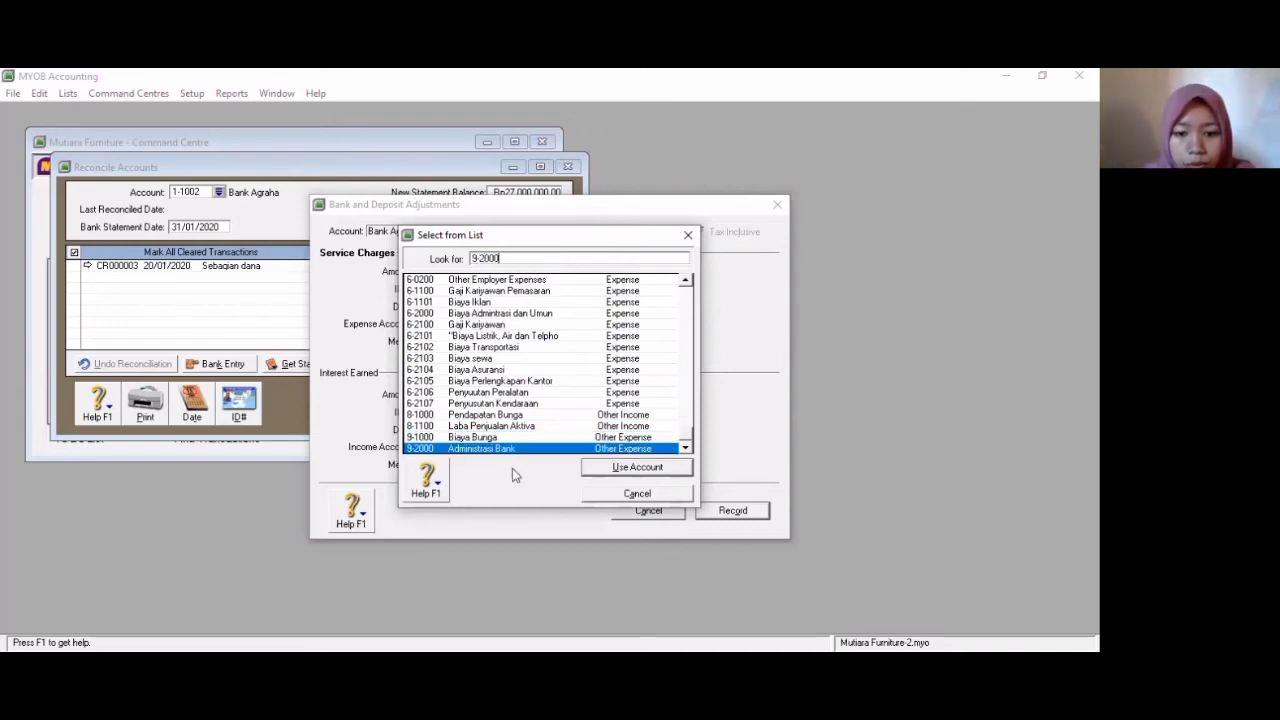
{"action": "left_click", "coordinate": [616, 476]}
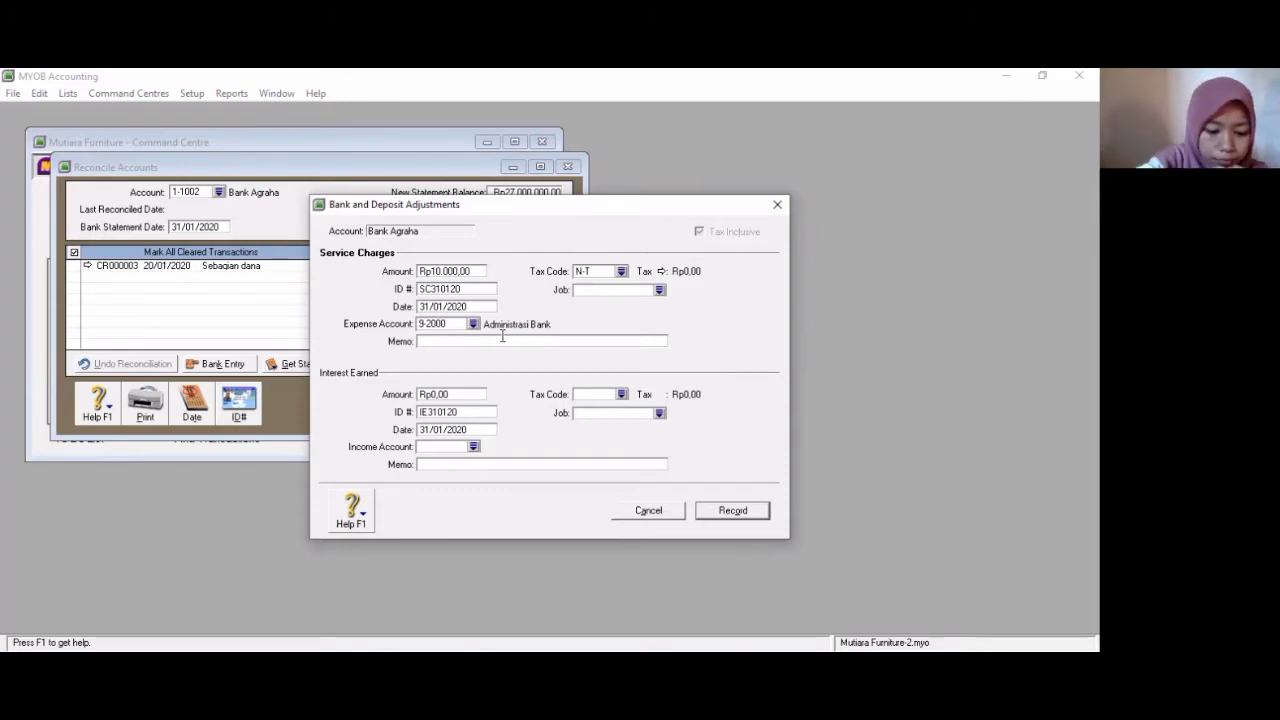
- Enter the service charge memo as Biaya Administrasi Bank Agraha
{"action": "type", "text": "Biaya"}
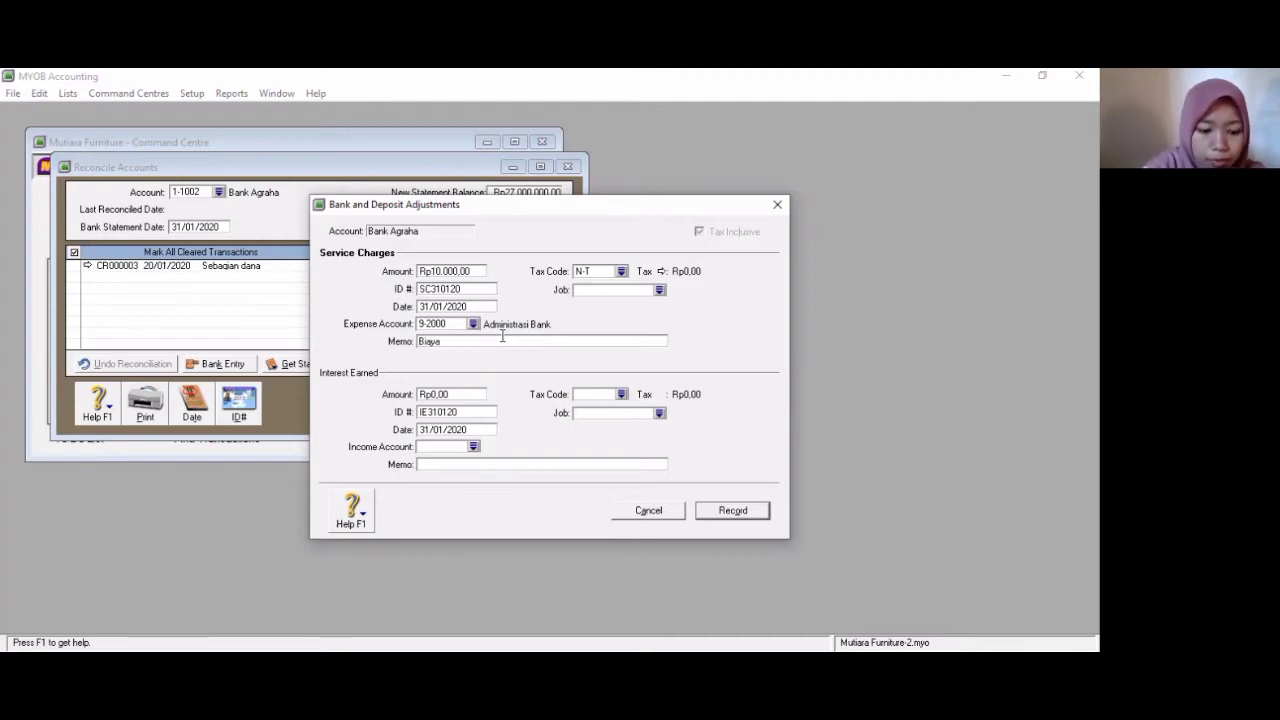
{"action": "type", "text": " Admini"}
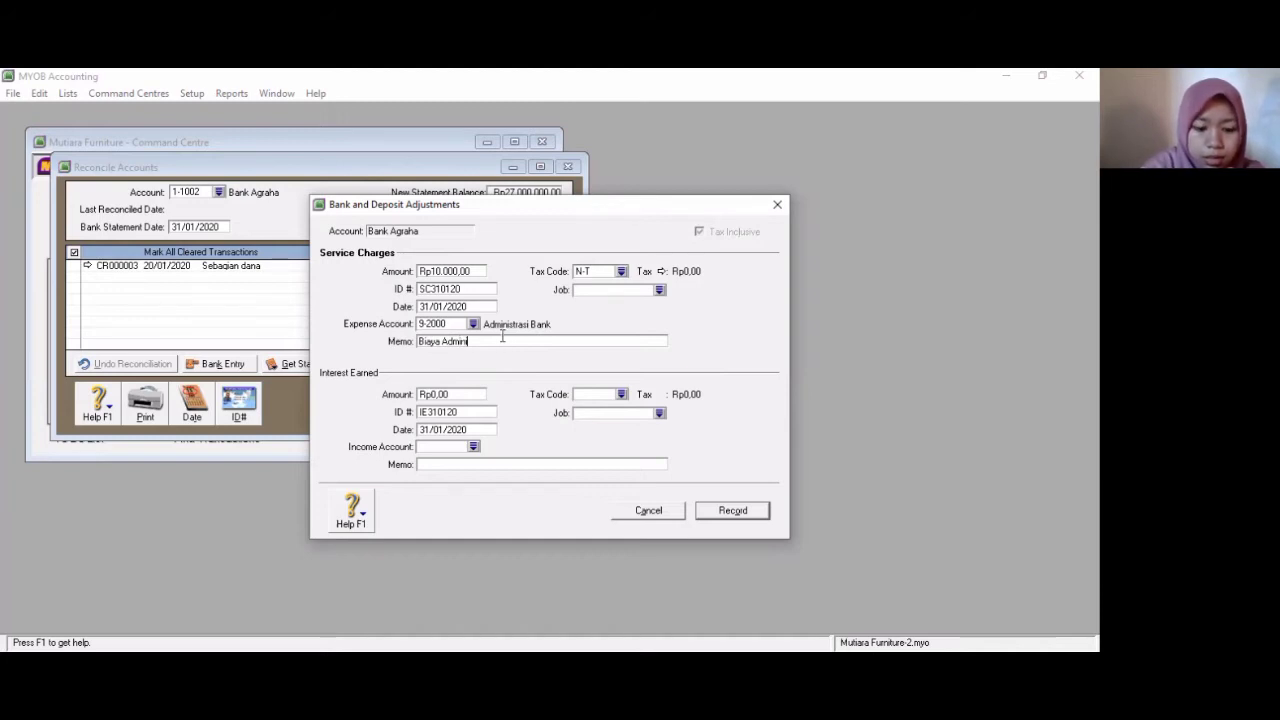
{"action": "type", "text": "strasi ban"}
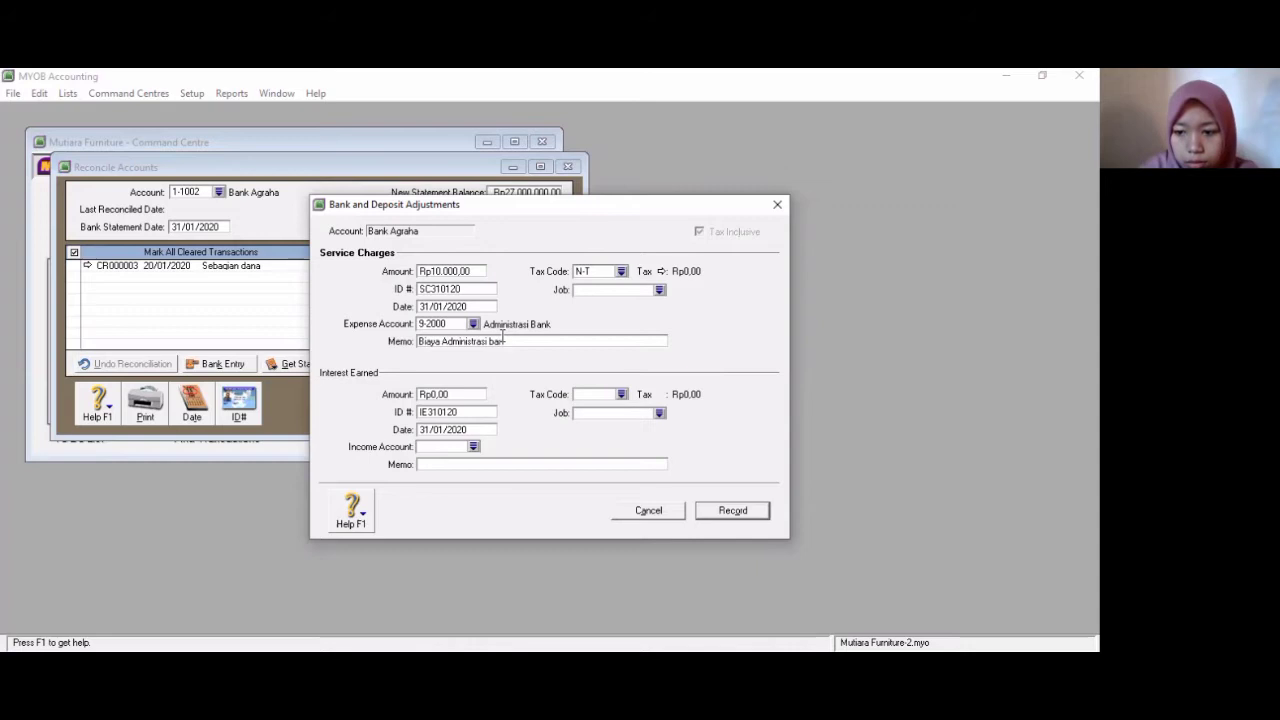
{"action": "type", "text": "k"}
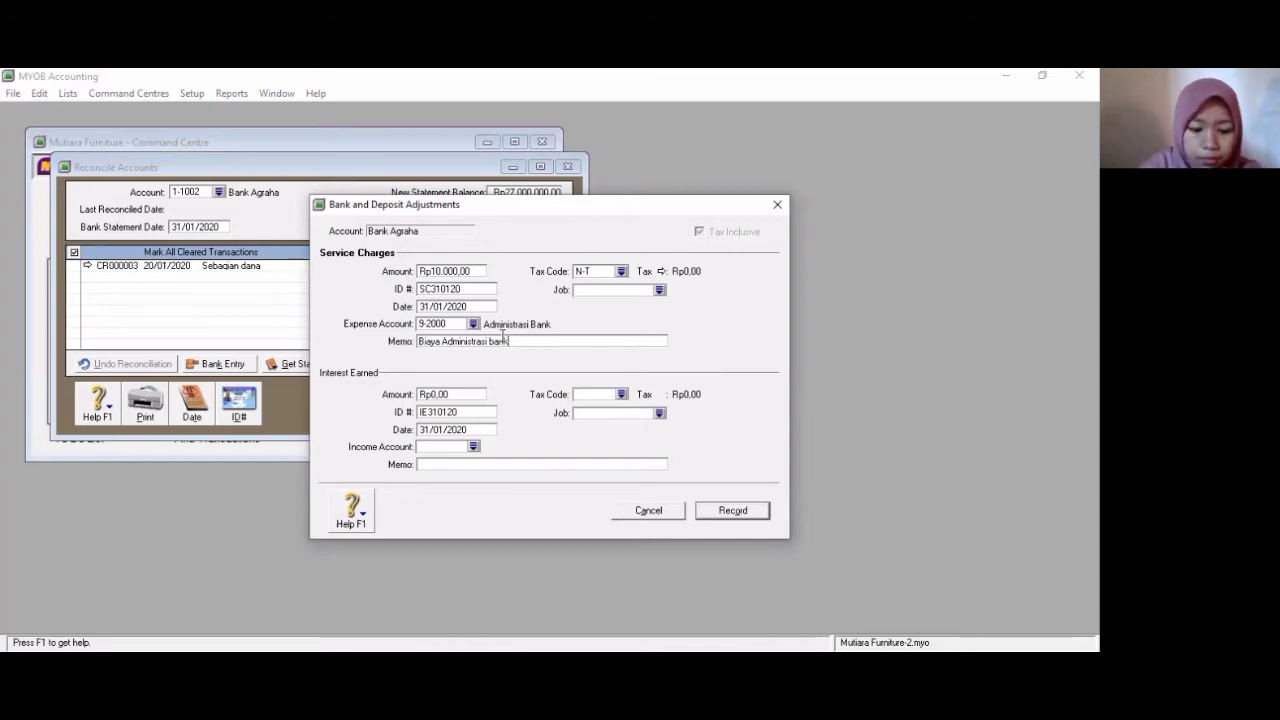
{"action": "type", "text": " Agraha"}
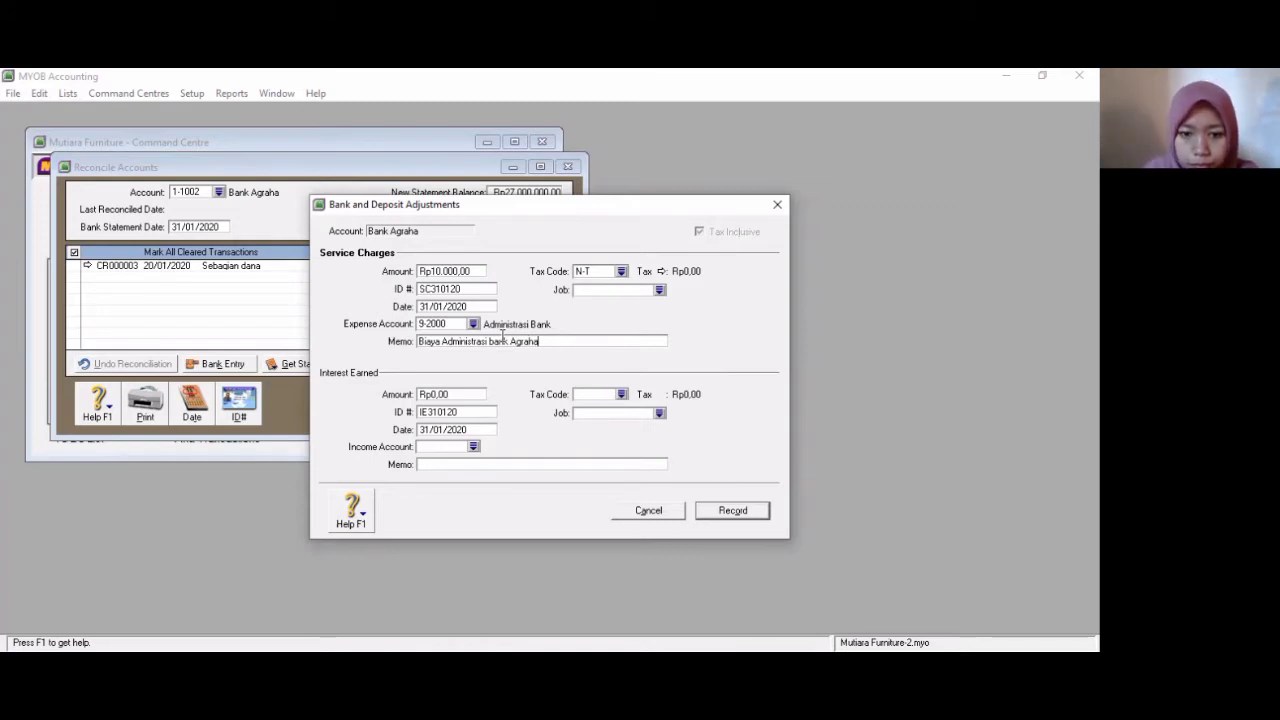
{"action": "key", "text": "Delete"}
{"action": "type", "text": "B"}
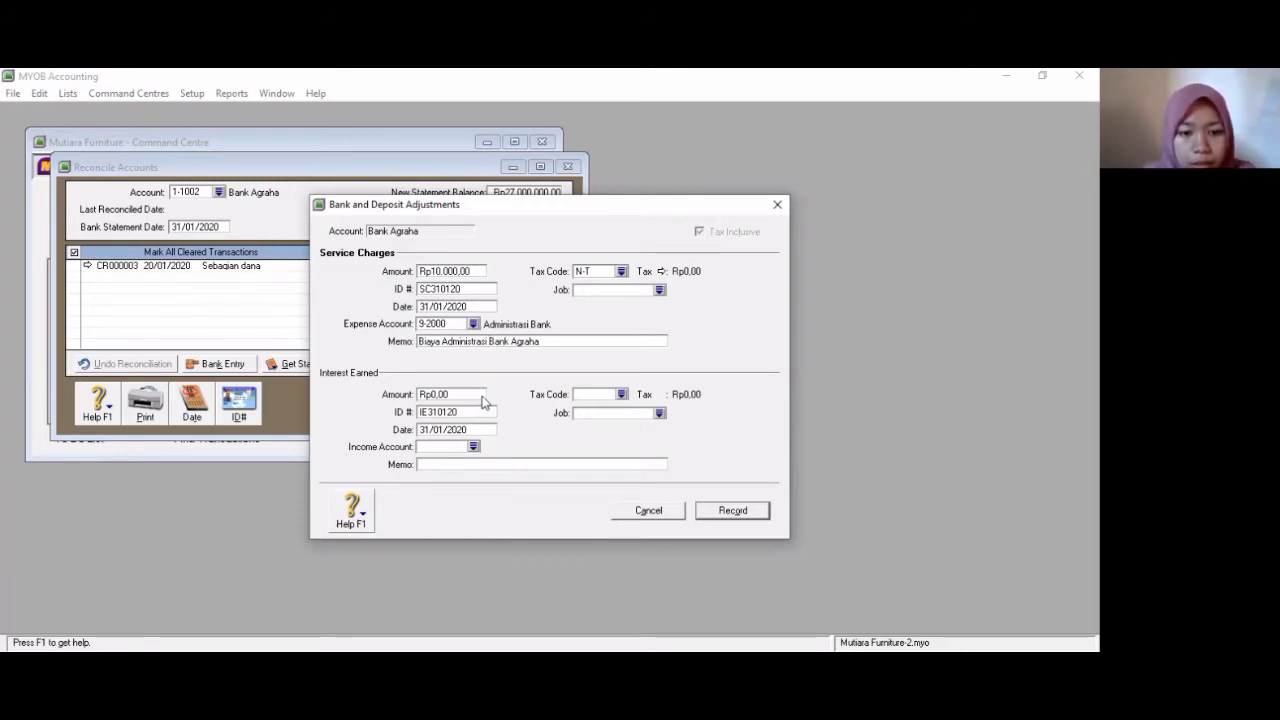
- Set the interest earned amount to 33,500
{"action": "left_click", "coordinate": [473, 393]}
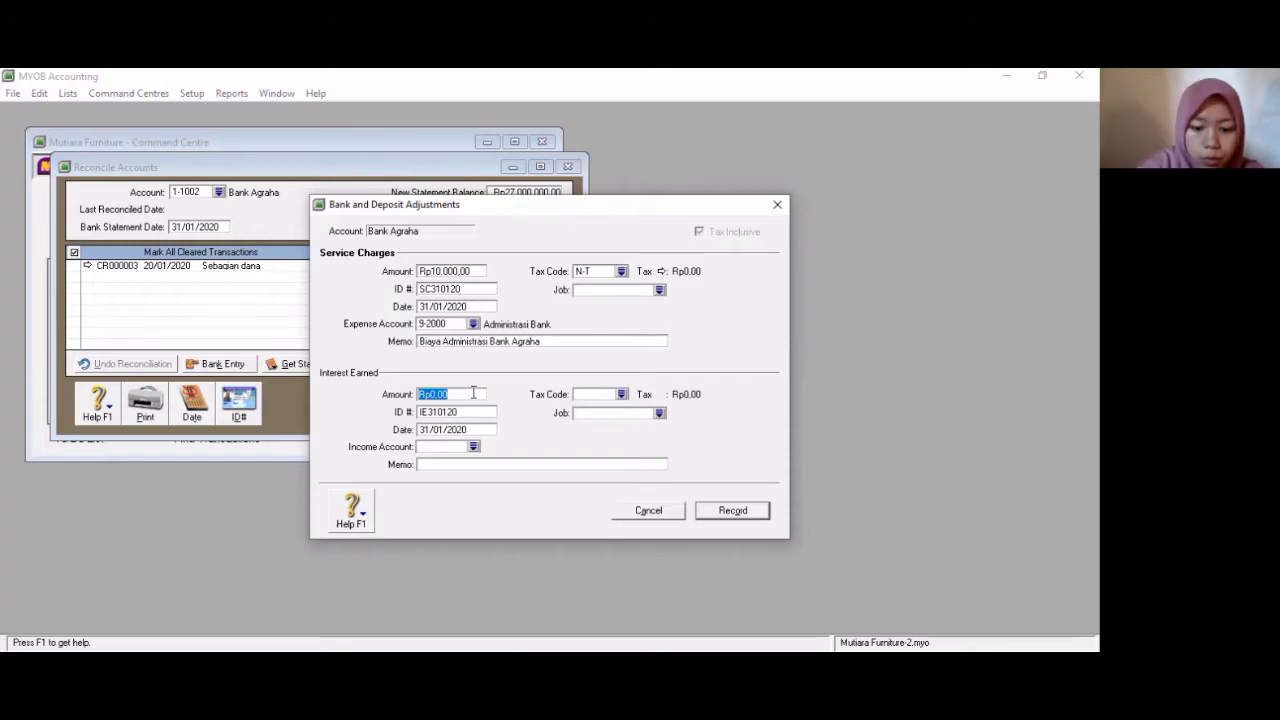
{"action": "type", "text": "33"}
{"action": "type", "text": "500"}
{"action": "key", "text": "Tab"}
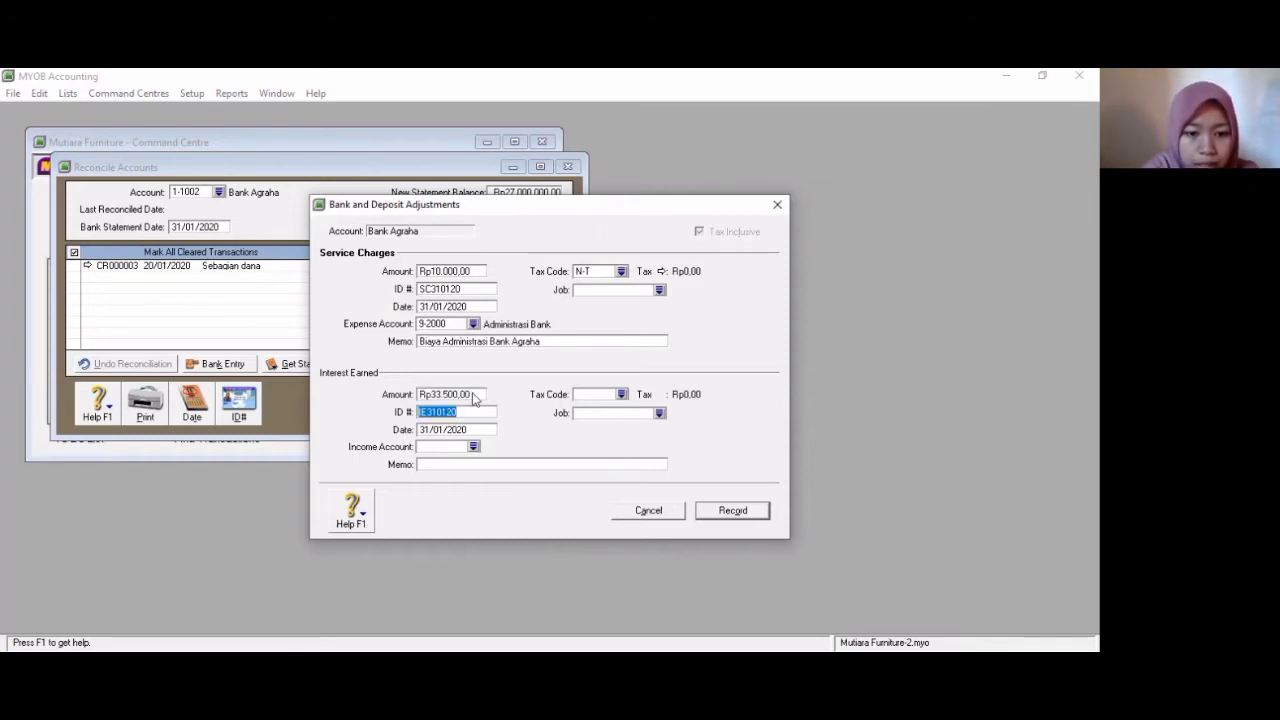
{"action": "key", "text": "Tab"}
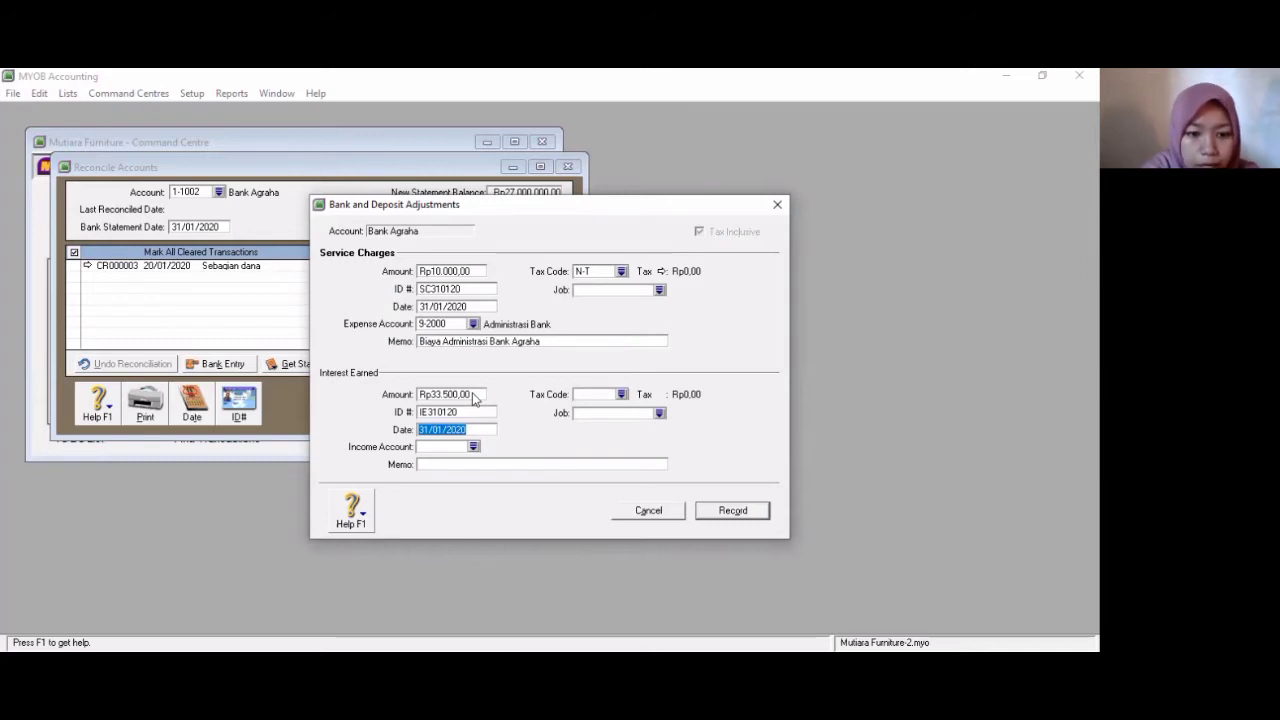
{"action": "key", "text": "Tab"}
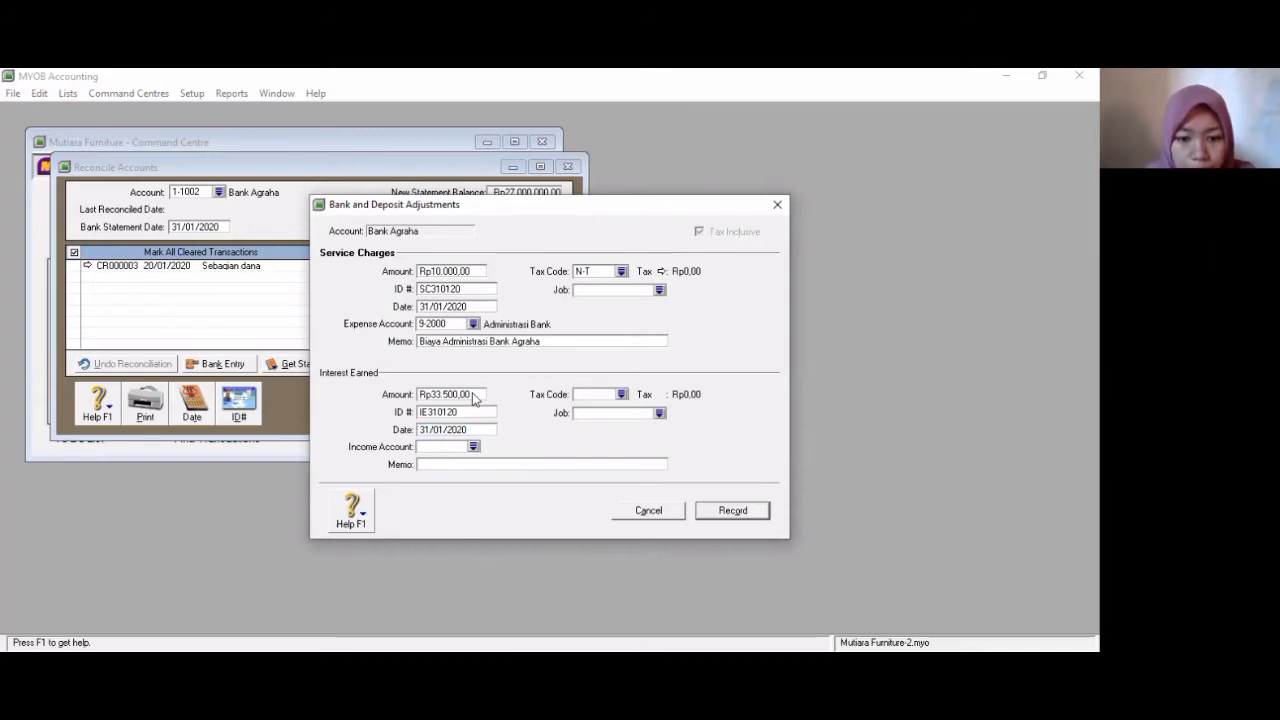
- Assign the interest earned to income account 8-1000 Pendapatan Bunga
{"action": "left_click", "coordinate": [474, 448]}
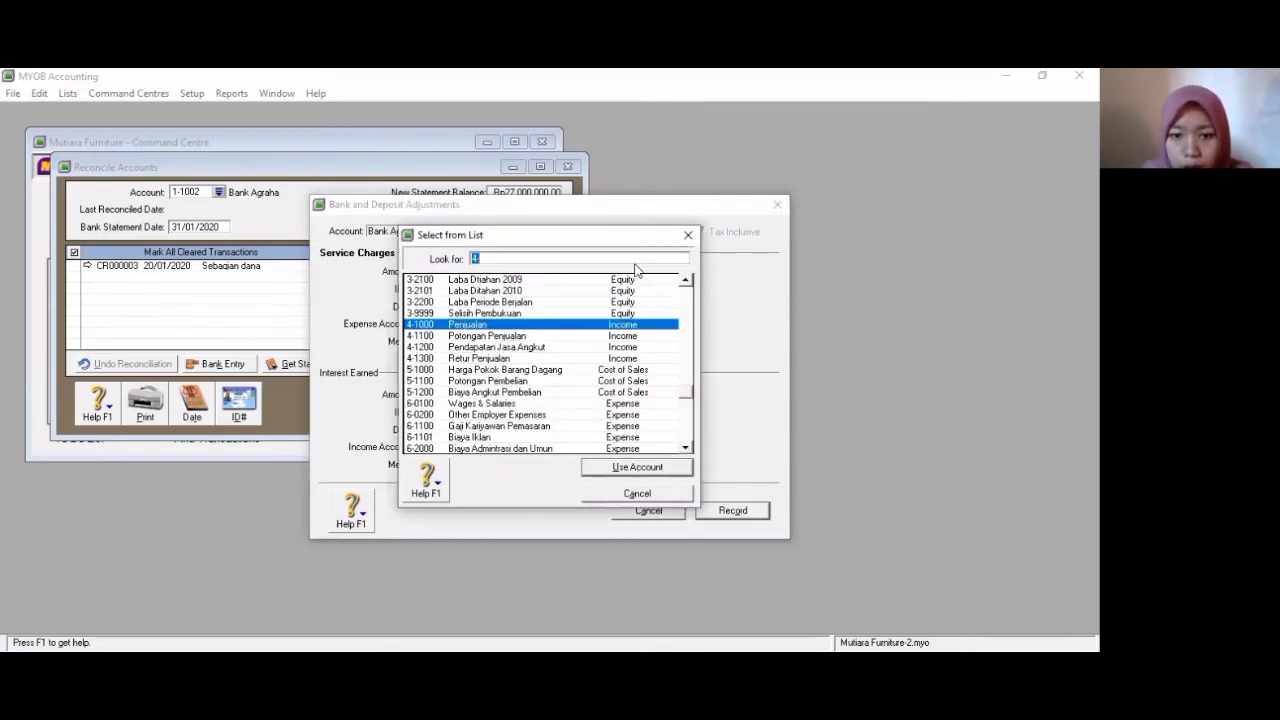
{"action": "type", "text": "8"}
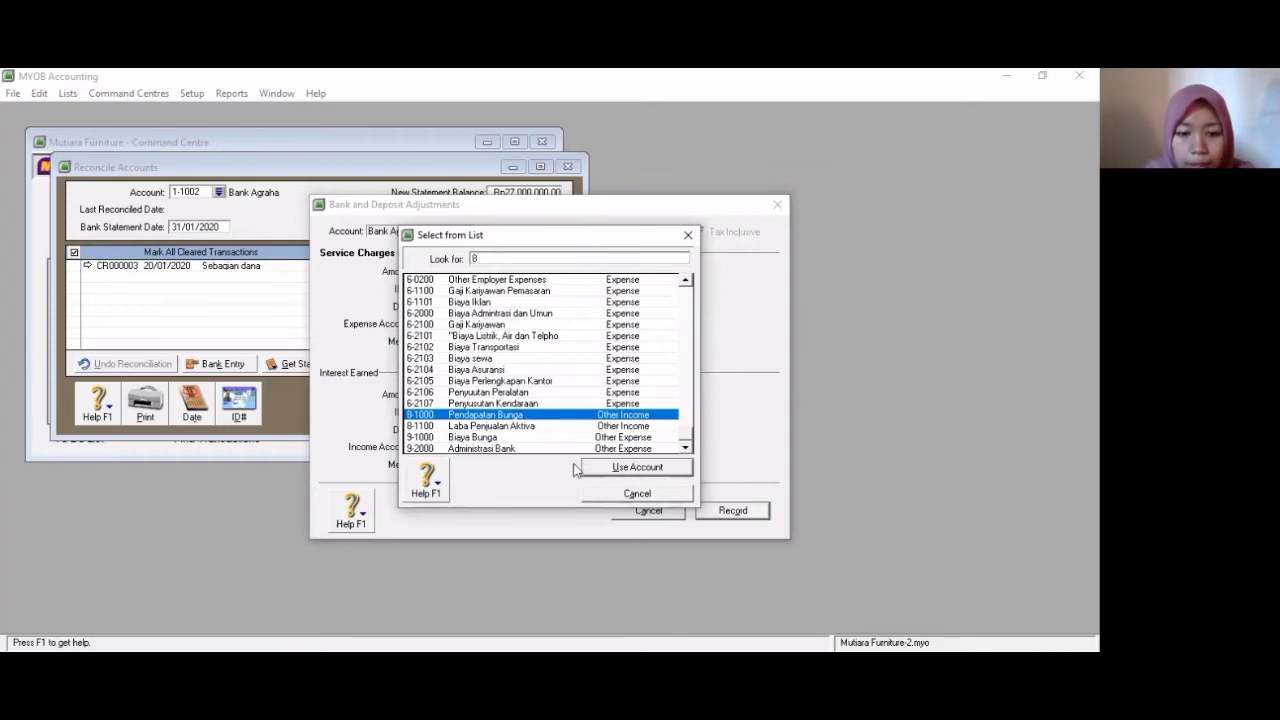
{"action": "key", "text": "Return"}
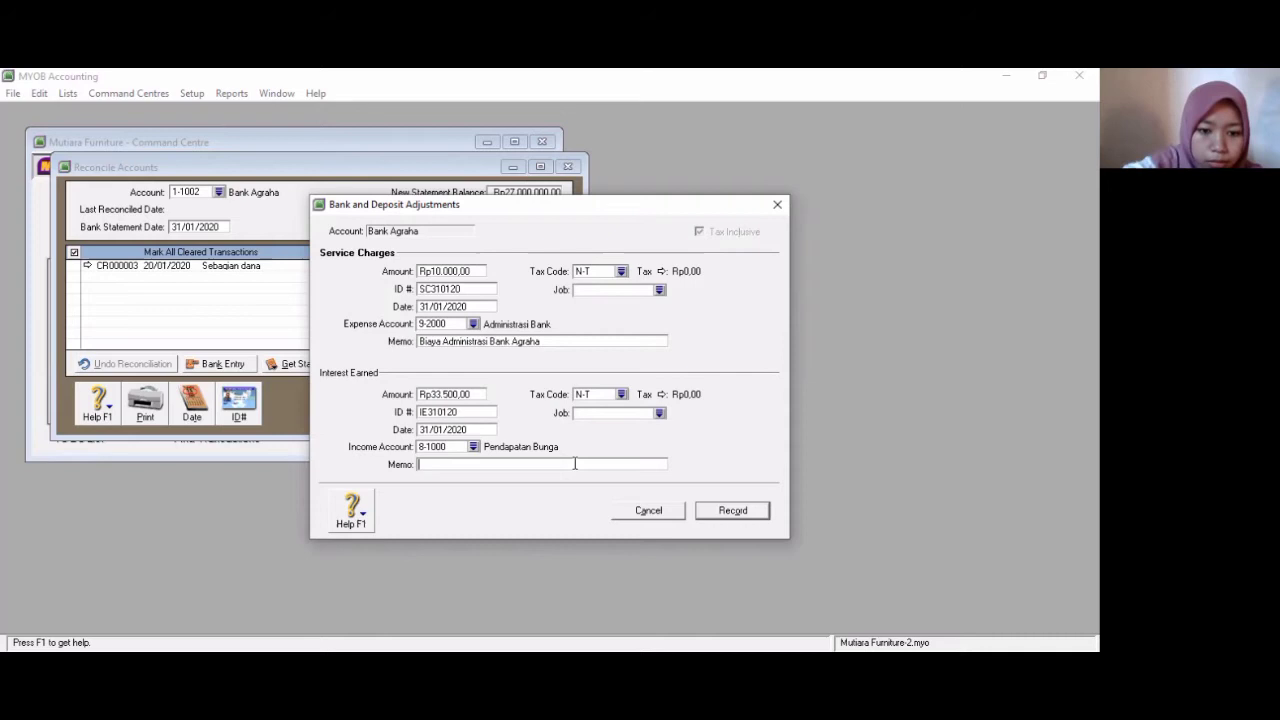
- Enter the interest memo as Bunga Bank and record the bank adjustments
{"action": "type", "text": "Bunga Bank"}
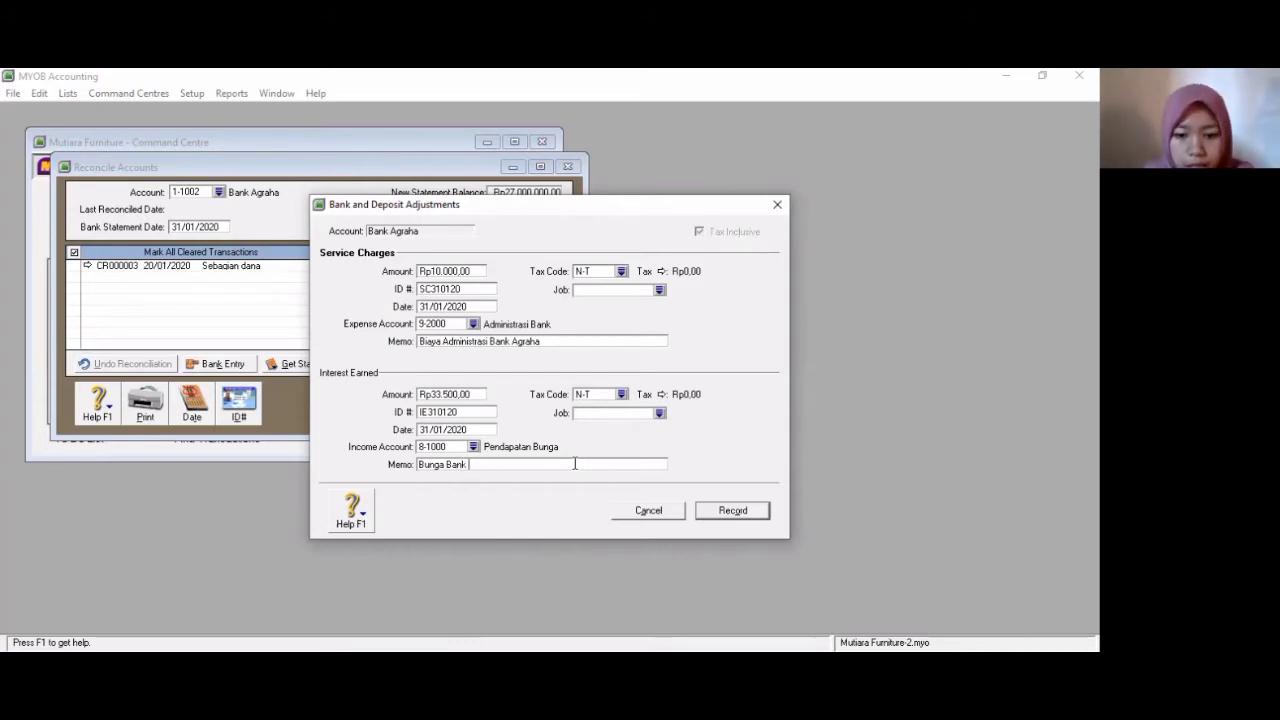
{"action": "left_click", "coordinate": [736, 512]}
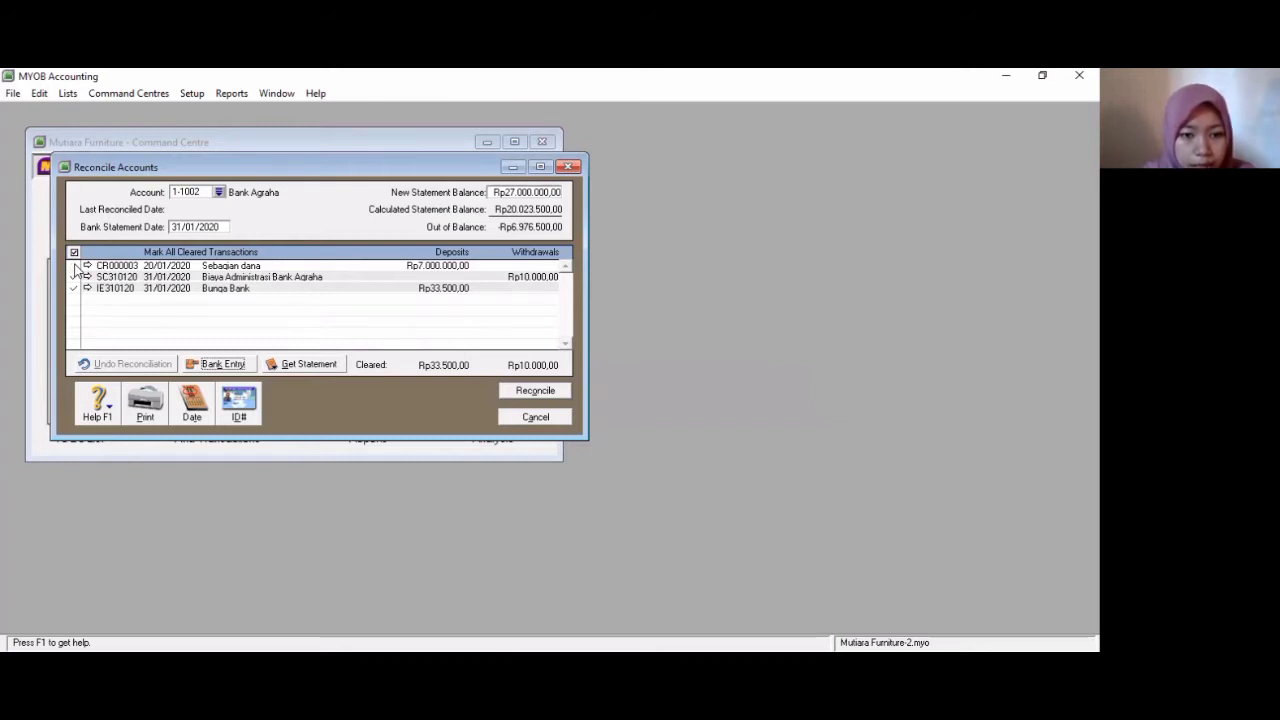
- Mark the 20/01/2020 Sebagian dana deposit as cleared
{"action": "left_click", "coordinate": [74, 265]}
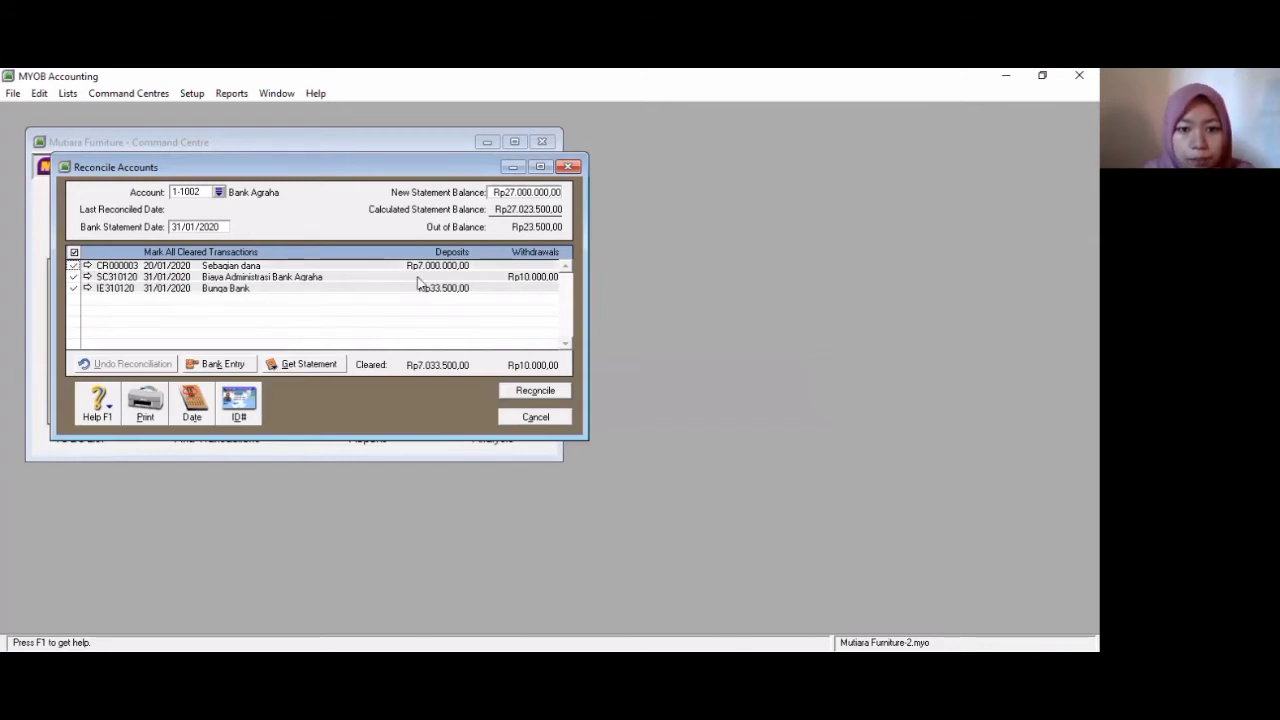
- Enter a new statement balance of 2,702,350,000
{"action": "left_click", "coordinate": [521, 193]}
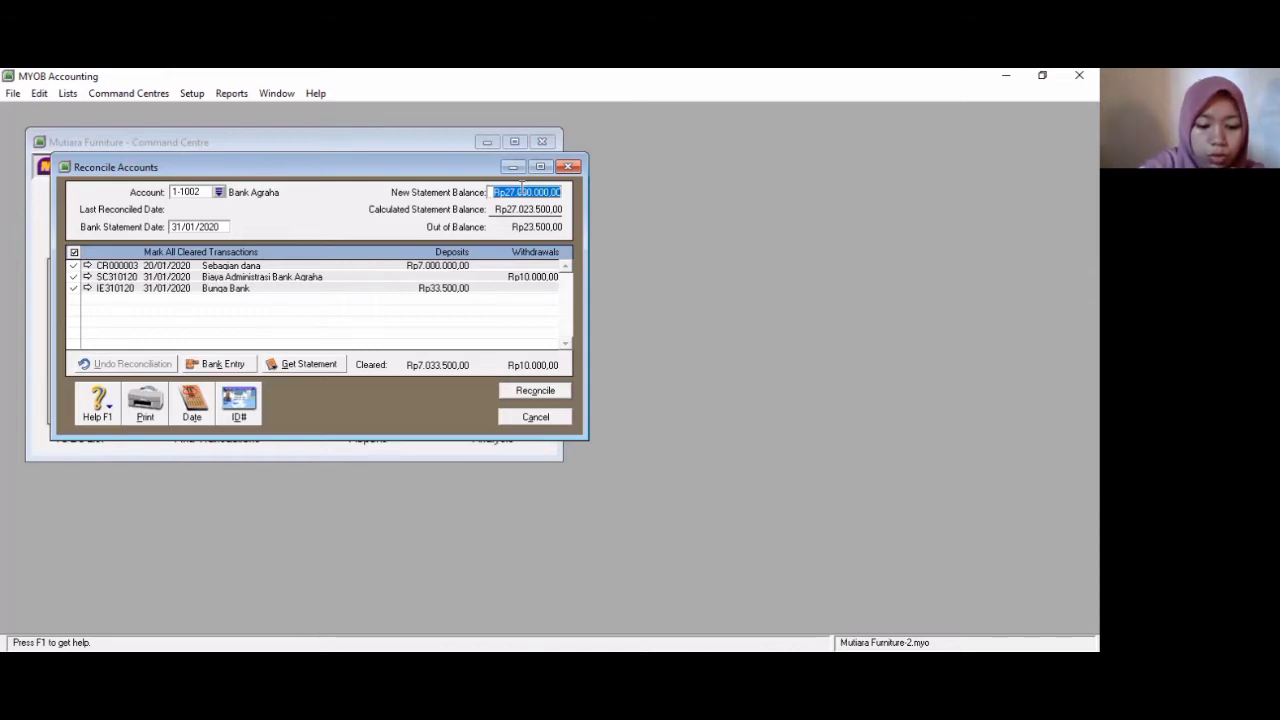
{"action": "type", "text": "27023500"}
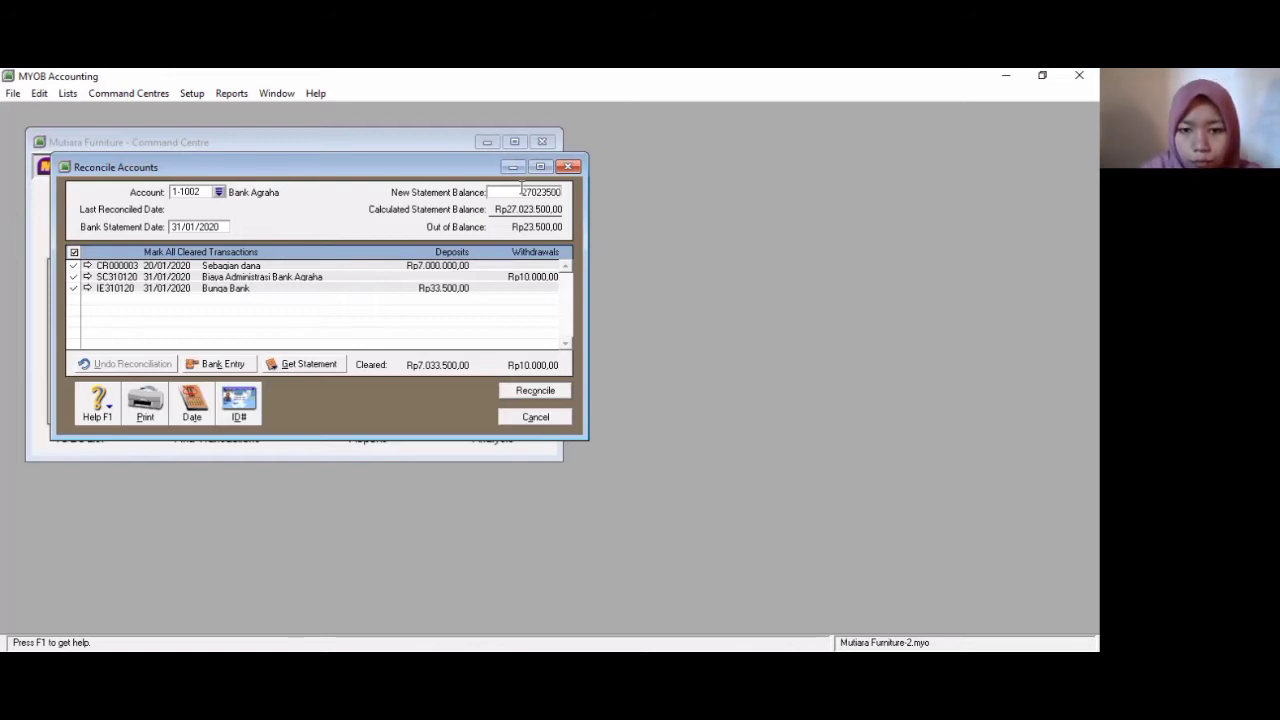
{"action": "type", "text": "00"}
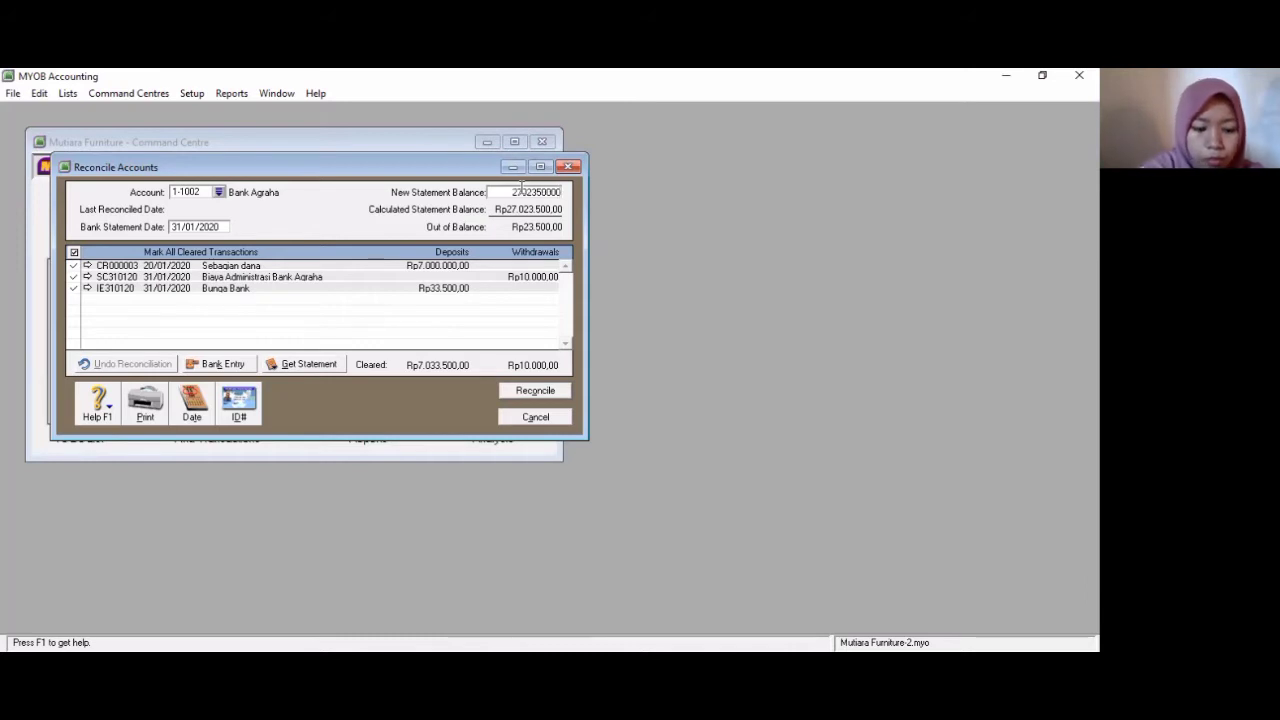
{"action": "key", "text": "Tab"}
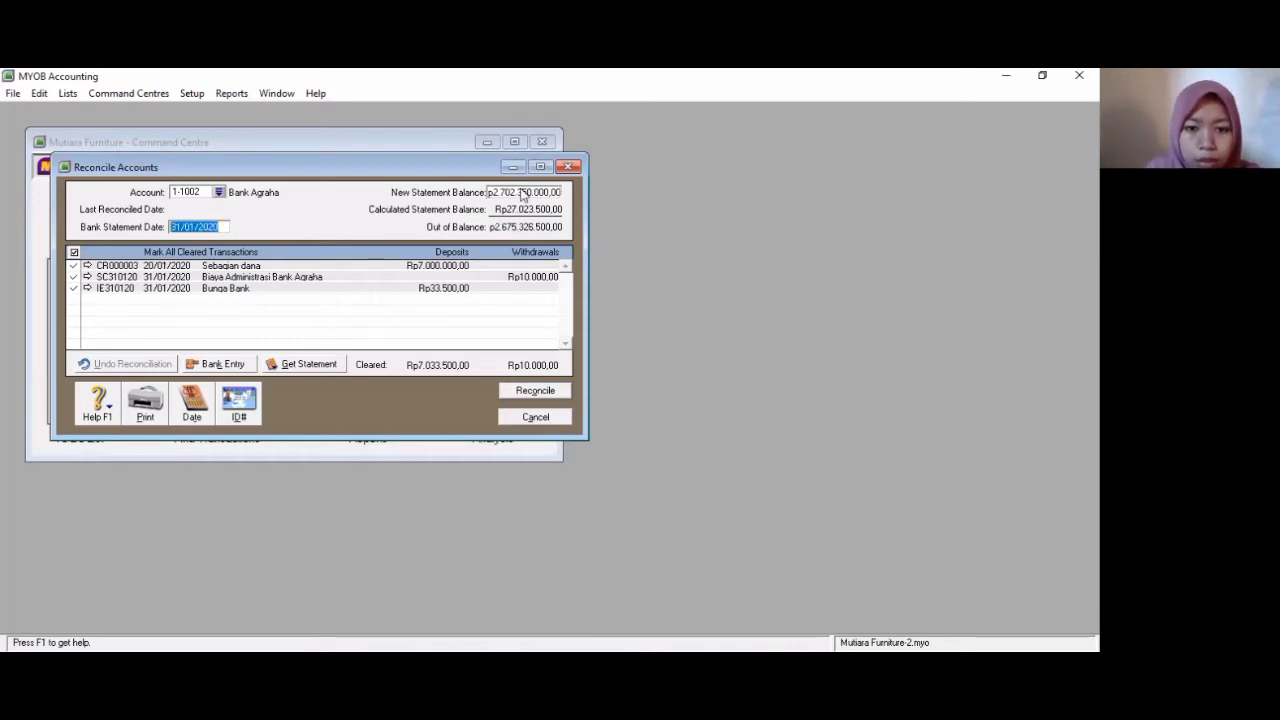
- Set the new statement balance to 27,023,500 and reconcile the Bank Agraha account
{"action": "left_click", "coordinate": [523, 192]}
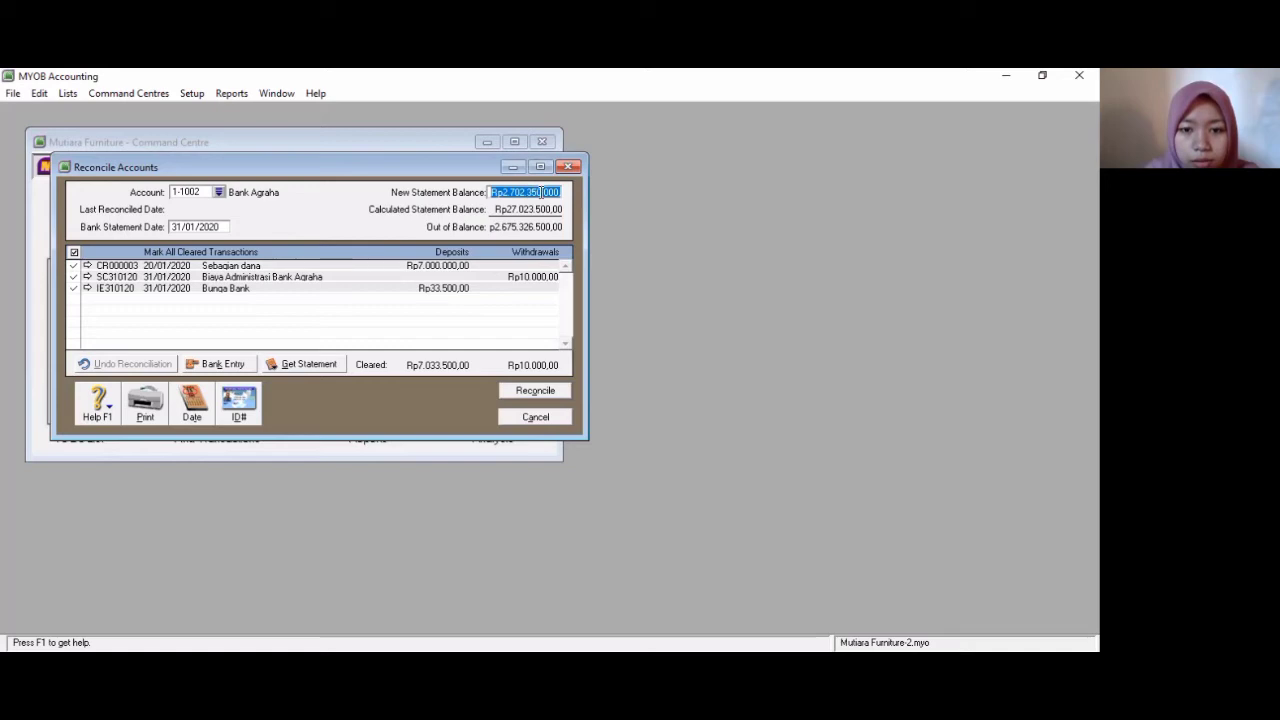
{"action": "left_click", "coordinate": [541, 192]}
{"action": "key", "text": "BackSpace"}
{"action": "key", "text": "BackSpace"}
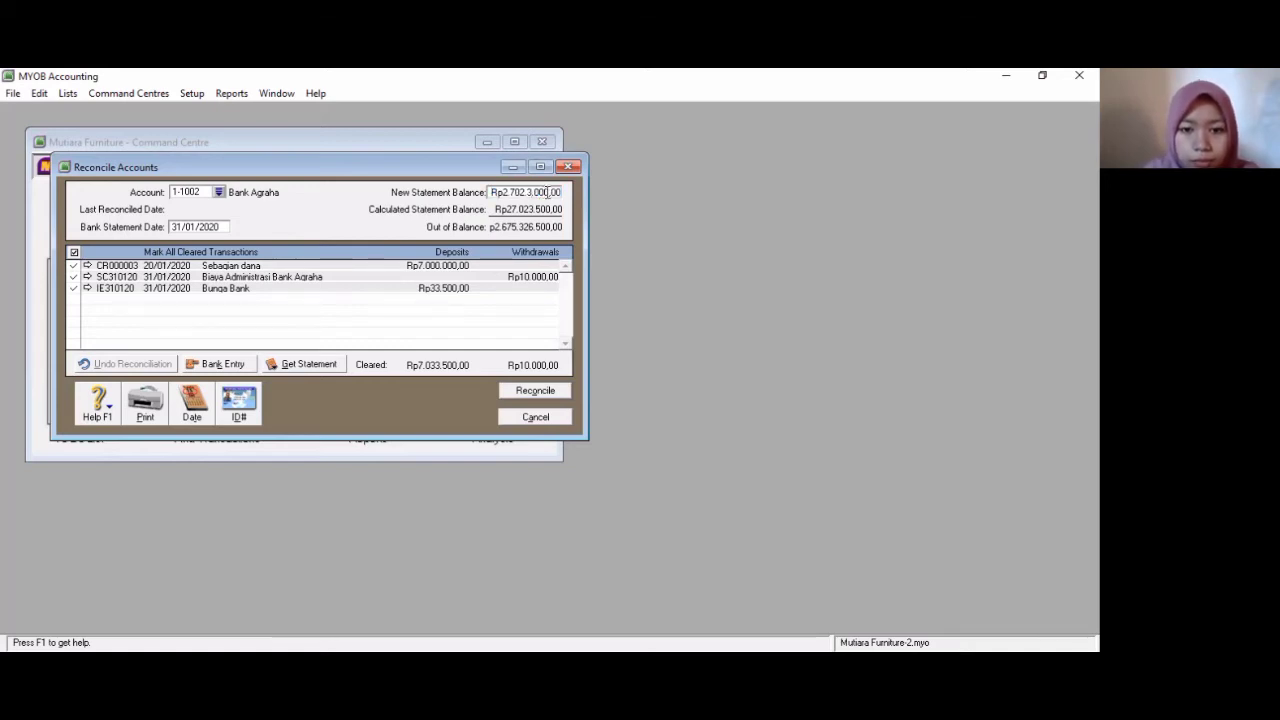
{"action": "key", "text": "BackSpace"}
{"action": "key", "text": "BackSpace"}
{"action": "key", "text": "BackSpace"}
{"action": "key", "text": "BackSpace"}
{"action": "key", "text": "BackSpace"}
{"action": "key", "text": "BackSpace"}
{"action": "key", "text": "BackSpace"}
{"action": "key", "text": "BackSpace"}
{"action": "key", "text": "BackSpace"}
{"action": "key", "text": "BackSpace"}
{"action": "key", "text": "BackSpace"}
{"action": "key", "text": "BackSpace"}
{"action": "key", "text": "BackSpace"}
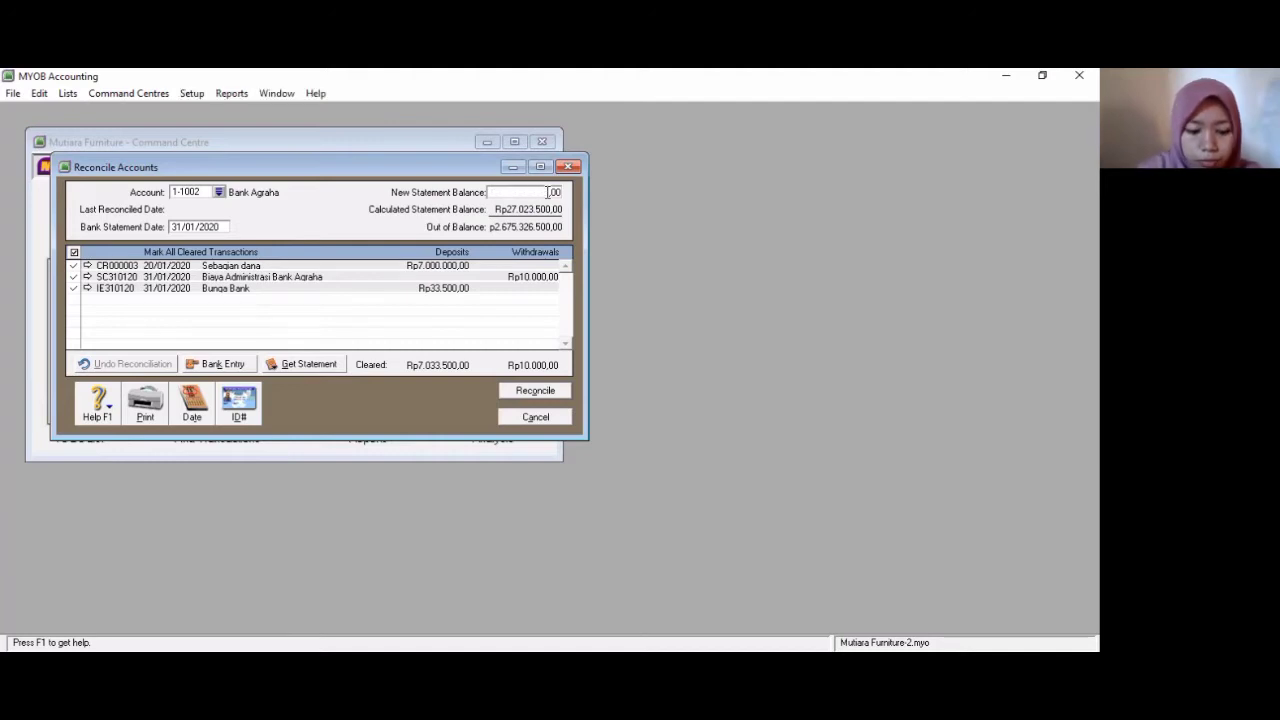
{"action": "type", "text": "27"}
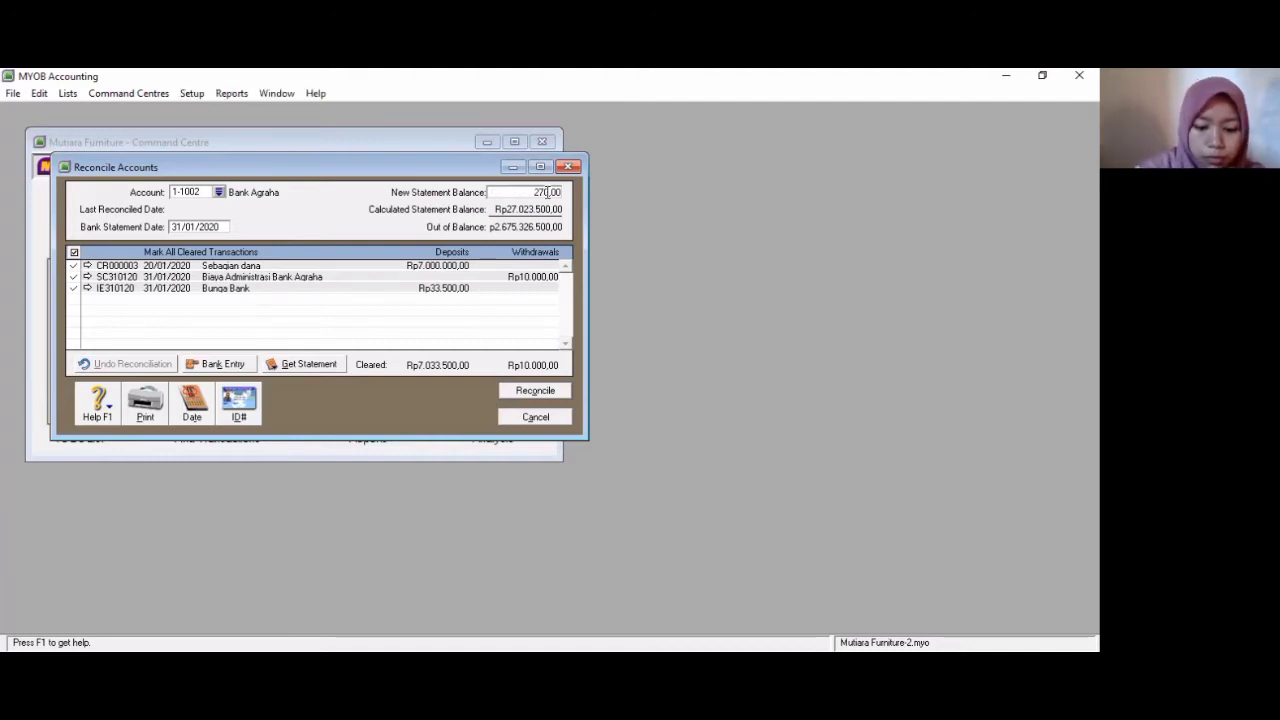
{"action": "type", "text": "023500"}
{"action": "key", "text": "Tab"}
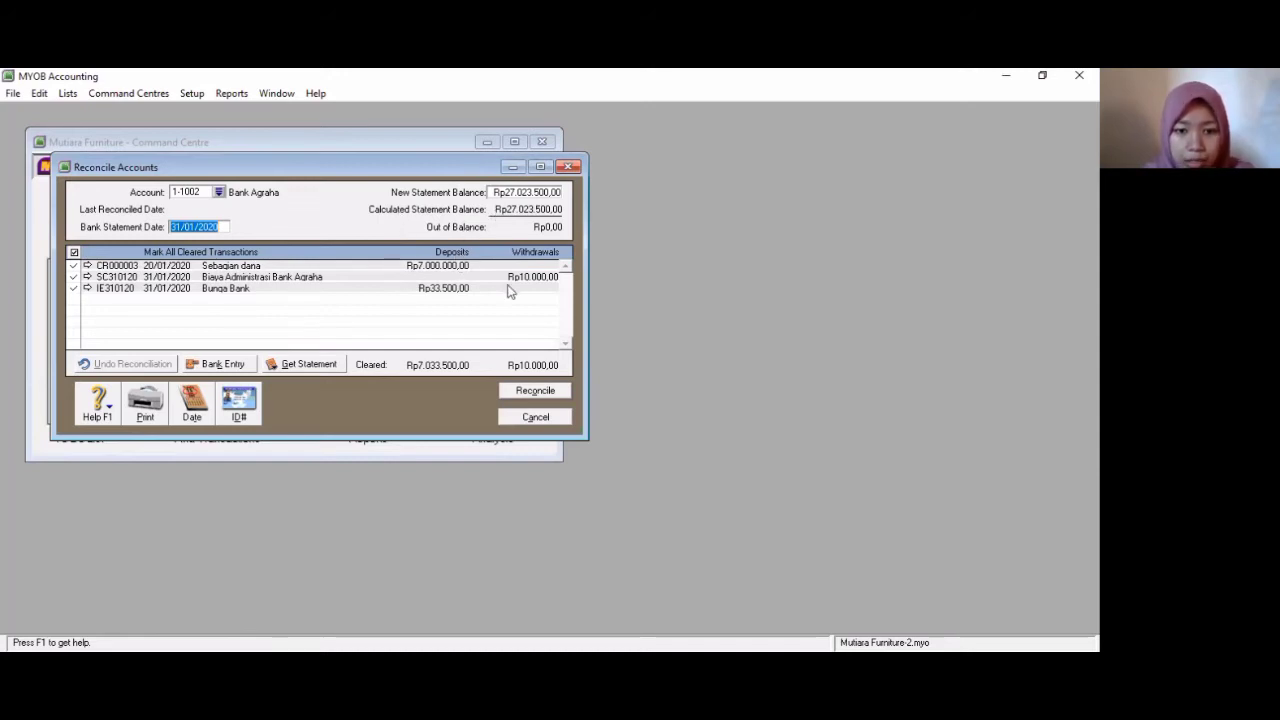
{"action": "left_click", "coordinate": [530, 392]}
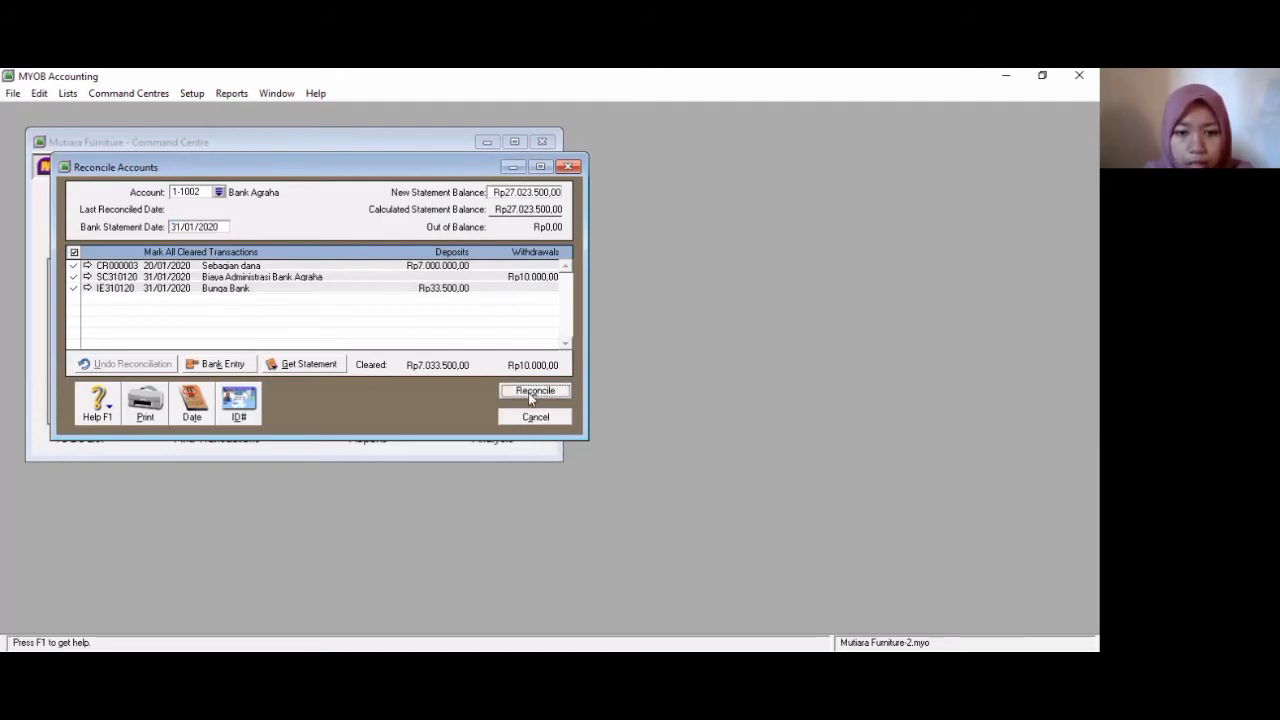
{"action": "left_click", "coordinate": [656, 463]}
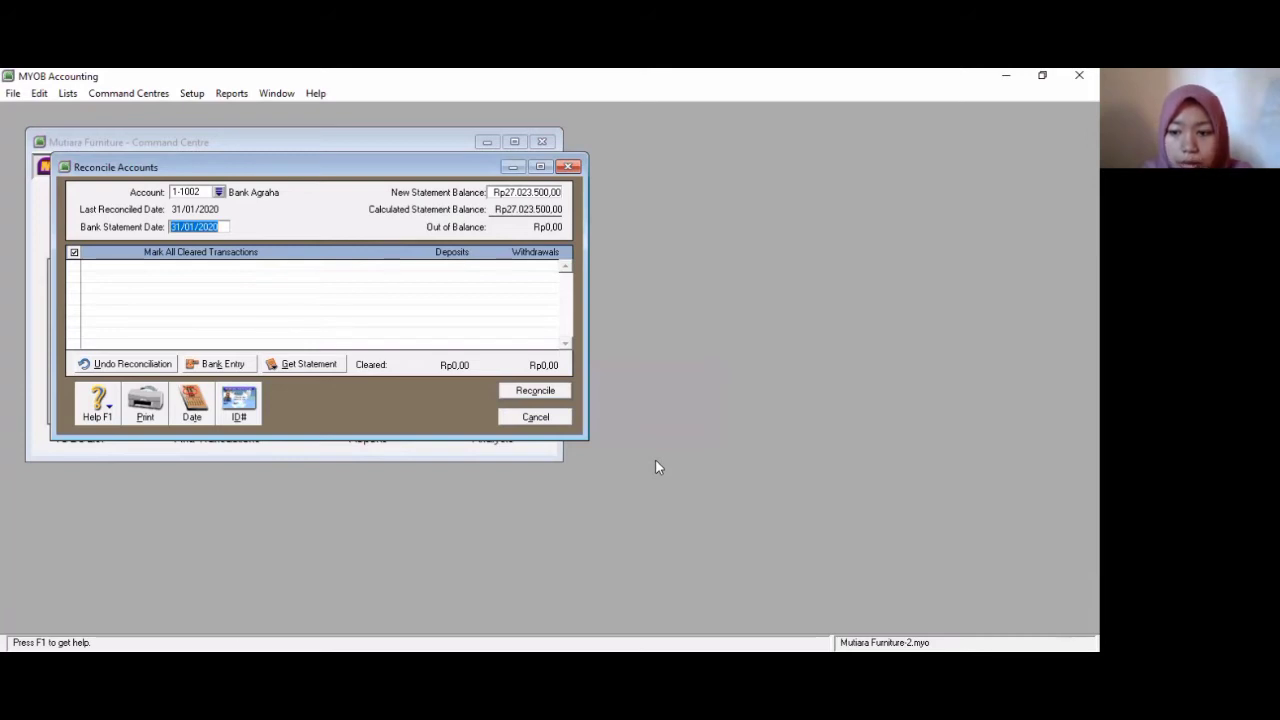
- Switch the reconciliation to account 1-1320 Bank Diamond
{"action": "left_click", "coordinate": [219, 192]}
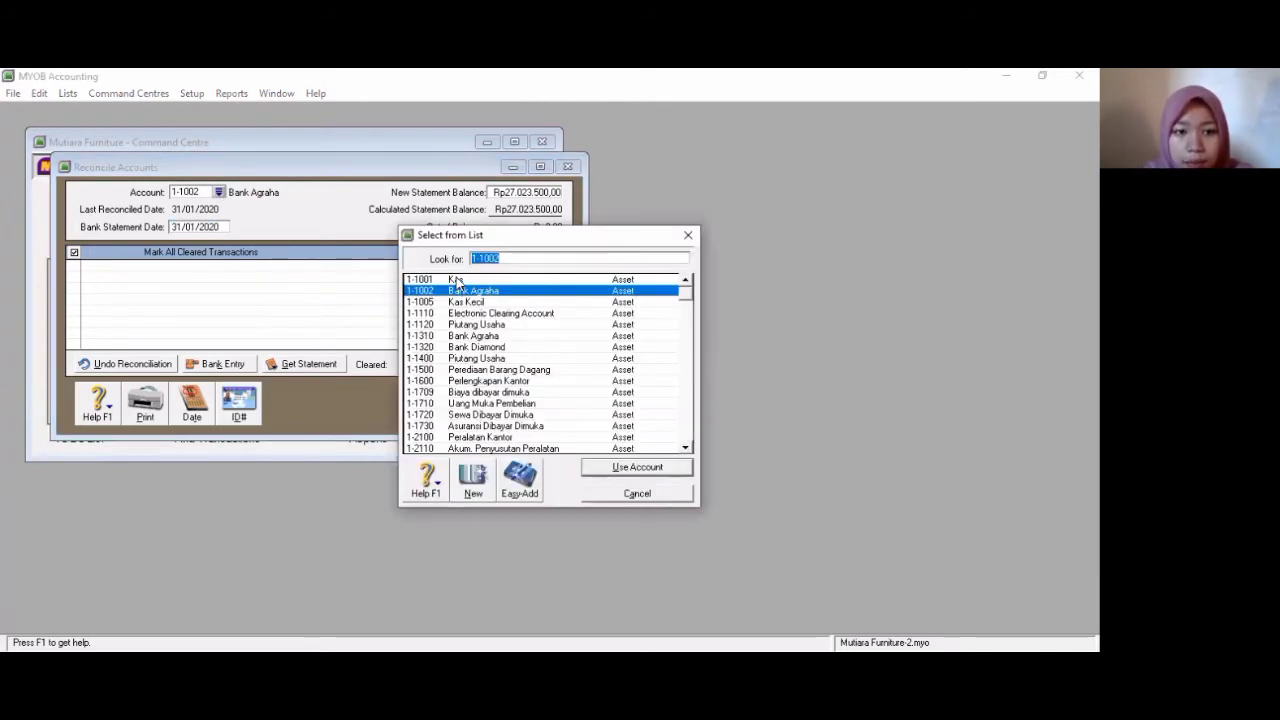
{"action": "left_click", "coordinate": [478, 347]}
{"action": "left_click", "coordinate": [591, 467]}
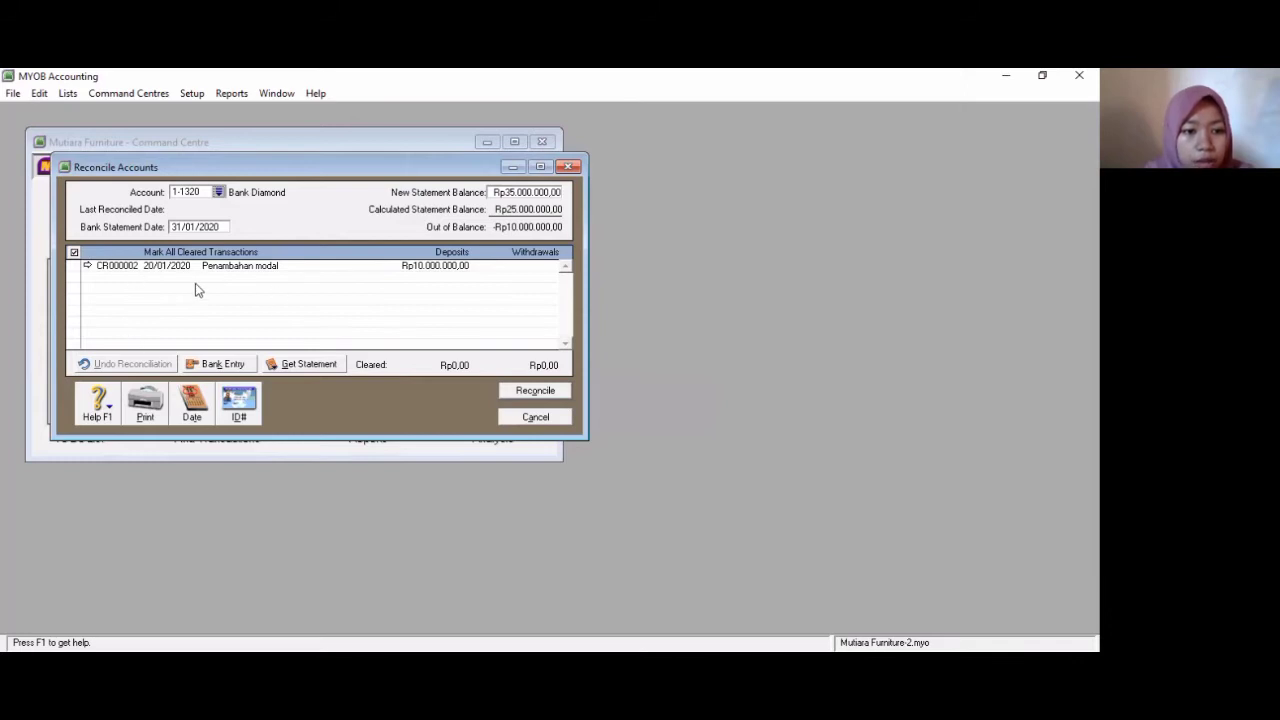
- Open a bank entry and set the service charge amount to 10,000
{"action": "left_click", "coordinate": [224, 364]}
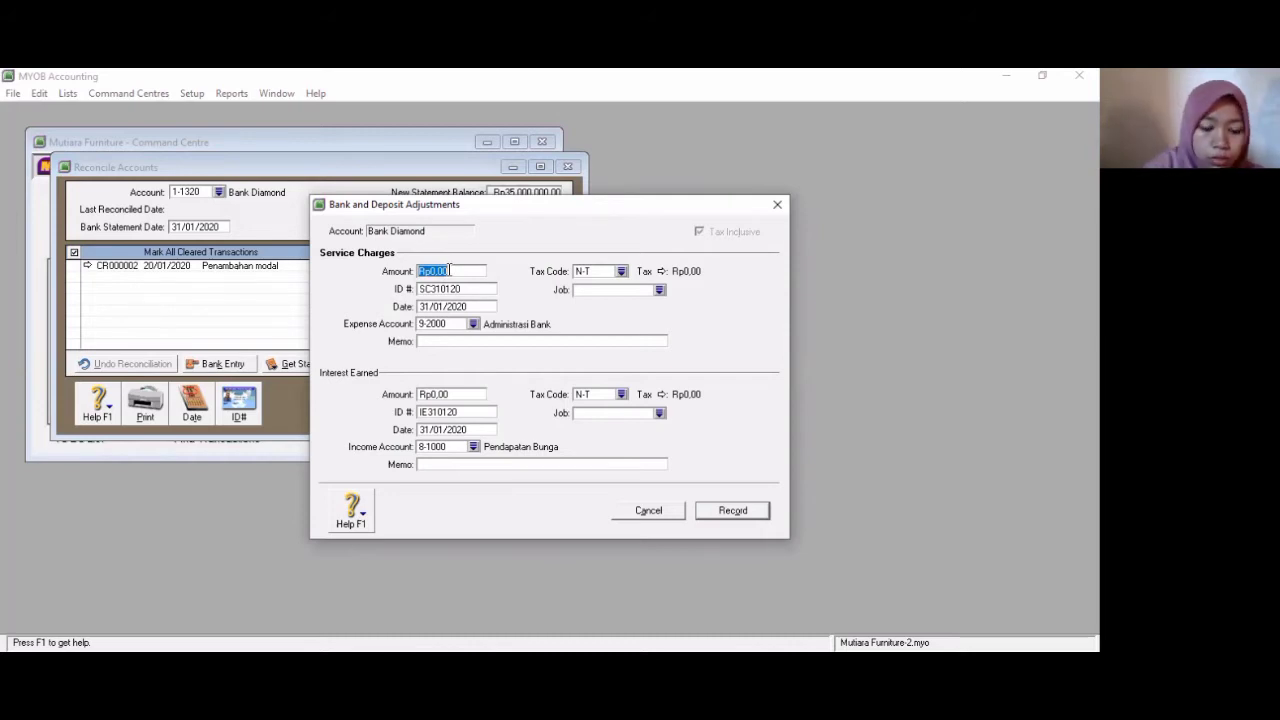
{"action": "type", "text": "10000"}
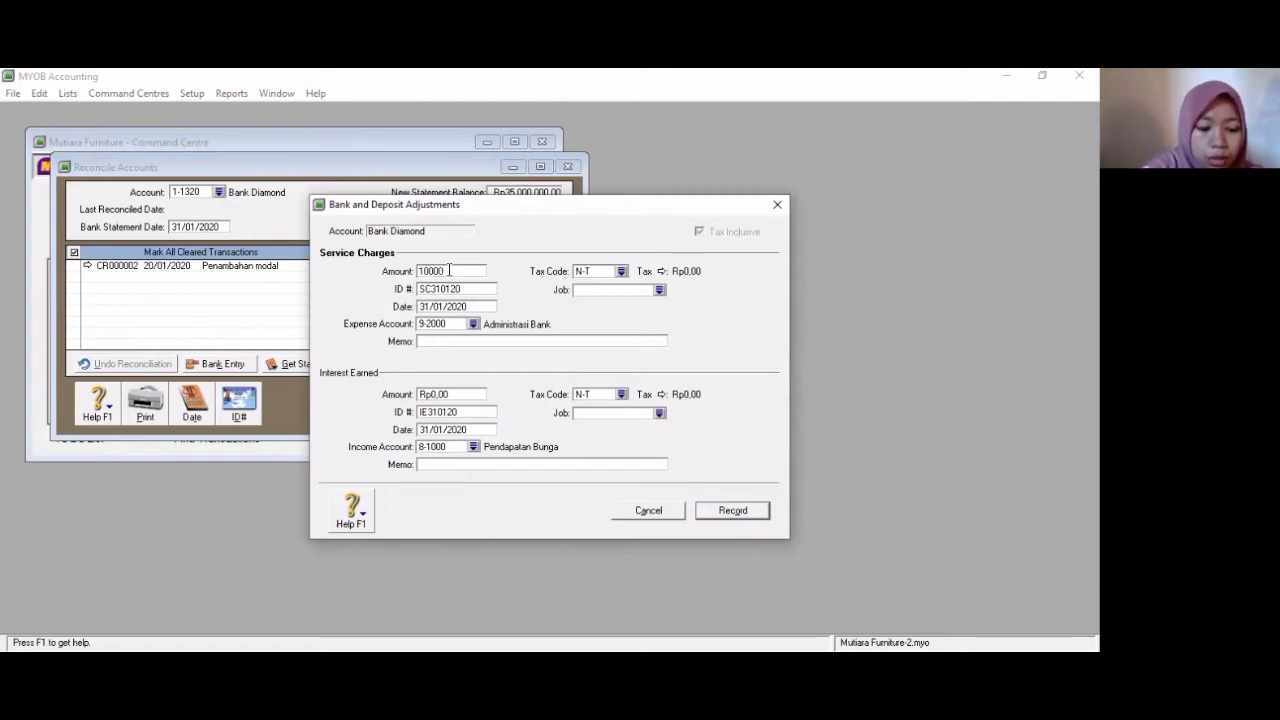
{"action": "key", "text": "Tab"}
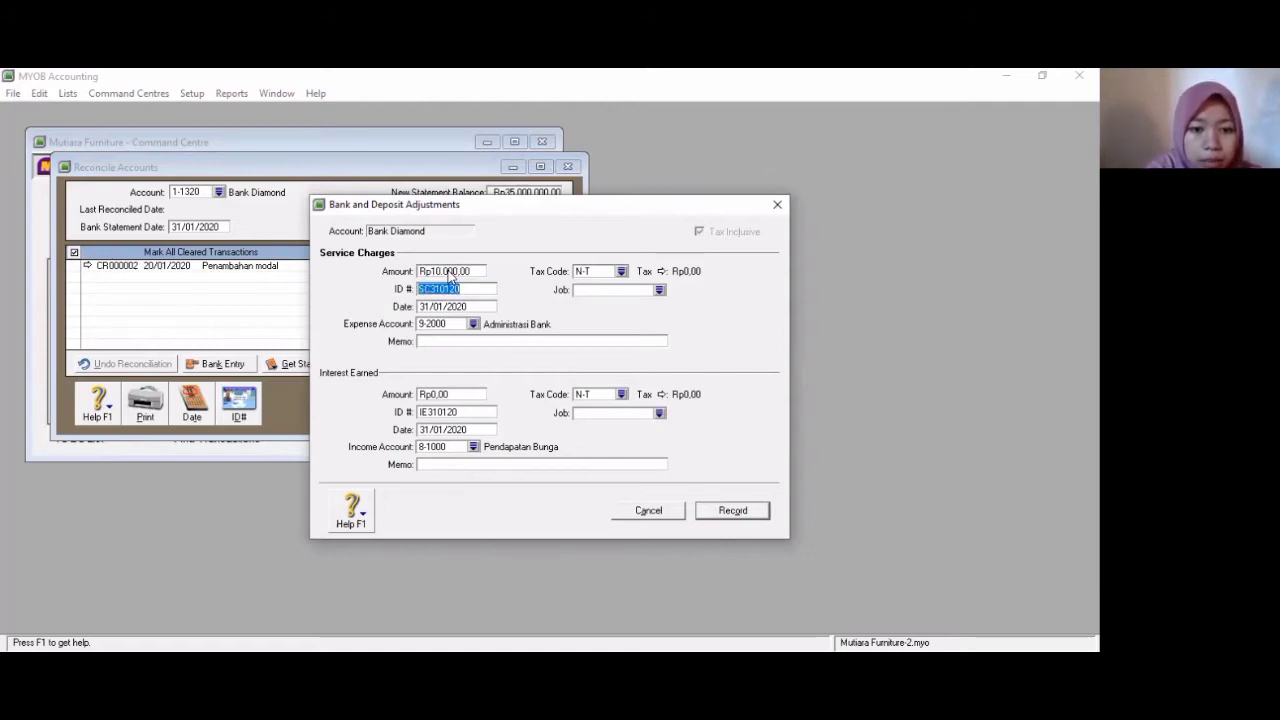
{"action": "key", "text": "Tab"}
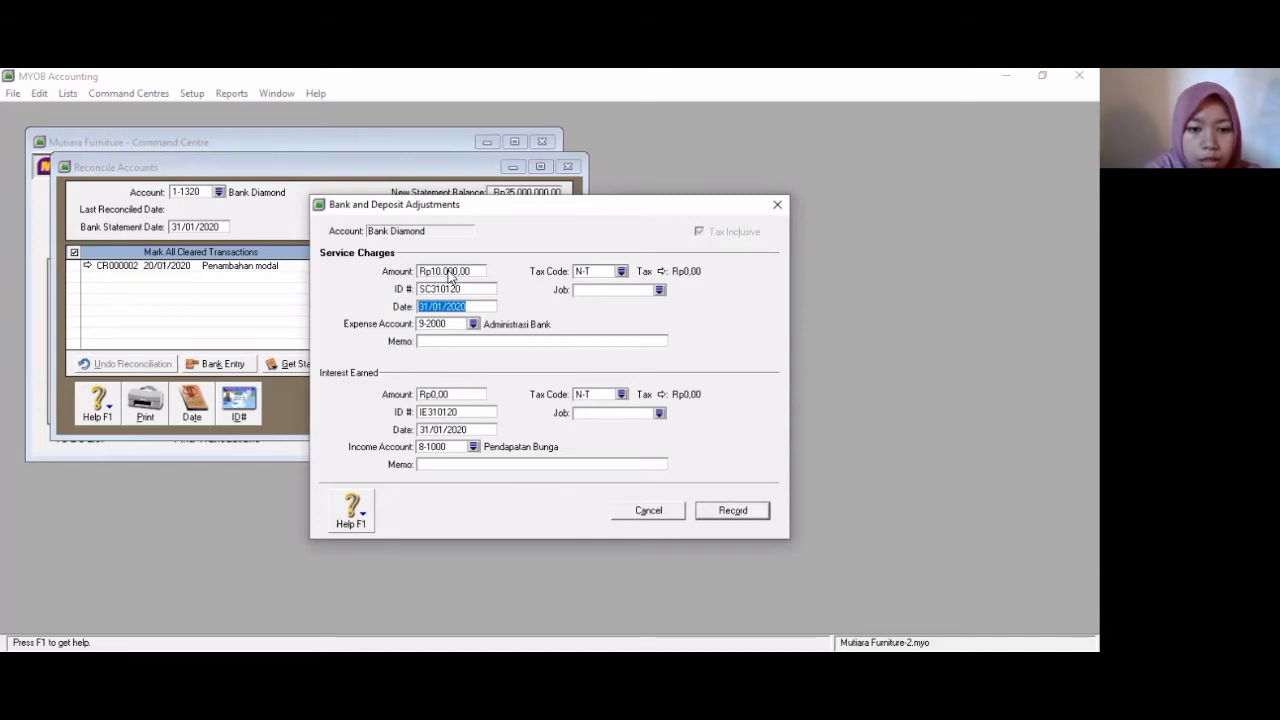
{"action": "key", "text": "Tab"}
{"action": "key", "text": "Tab"}
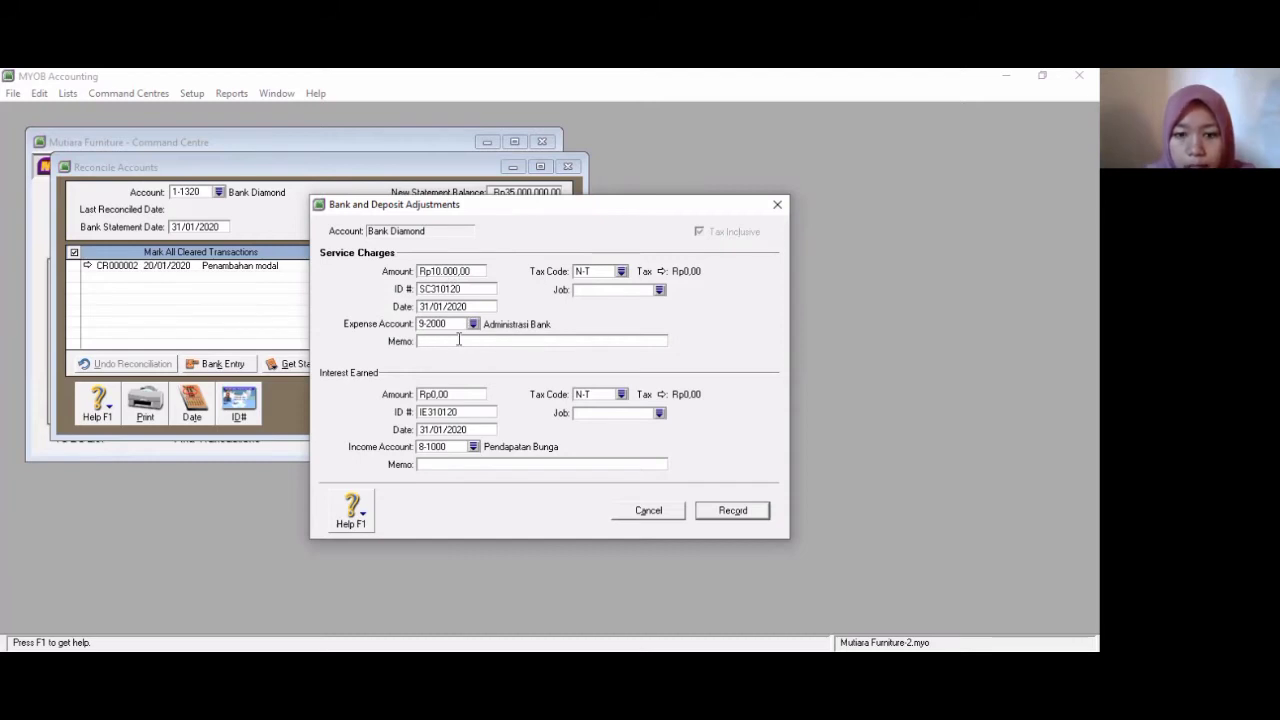
- Enter the service charge memo as Biaya Administrasi Bank Diamond
{"action": "type", "text": "Biaya Administr"}
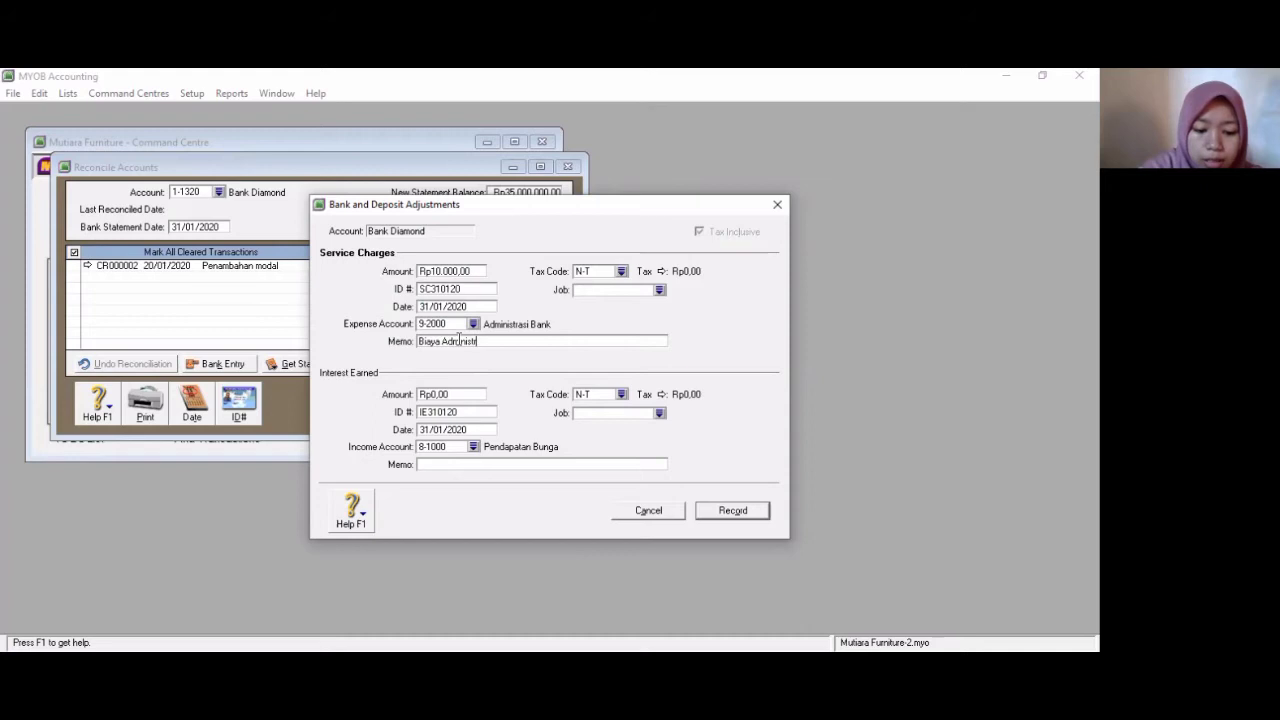
{"action": "type", "text": "asi Bank"}
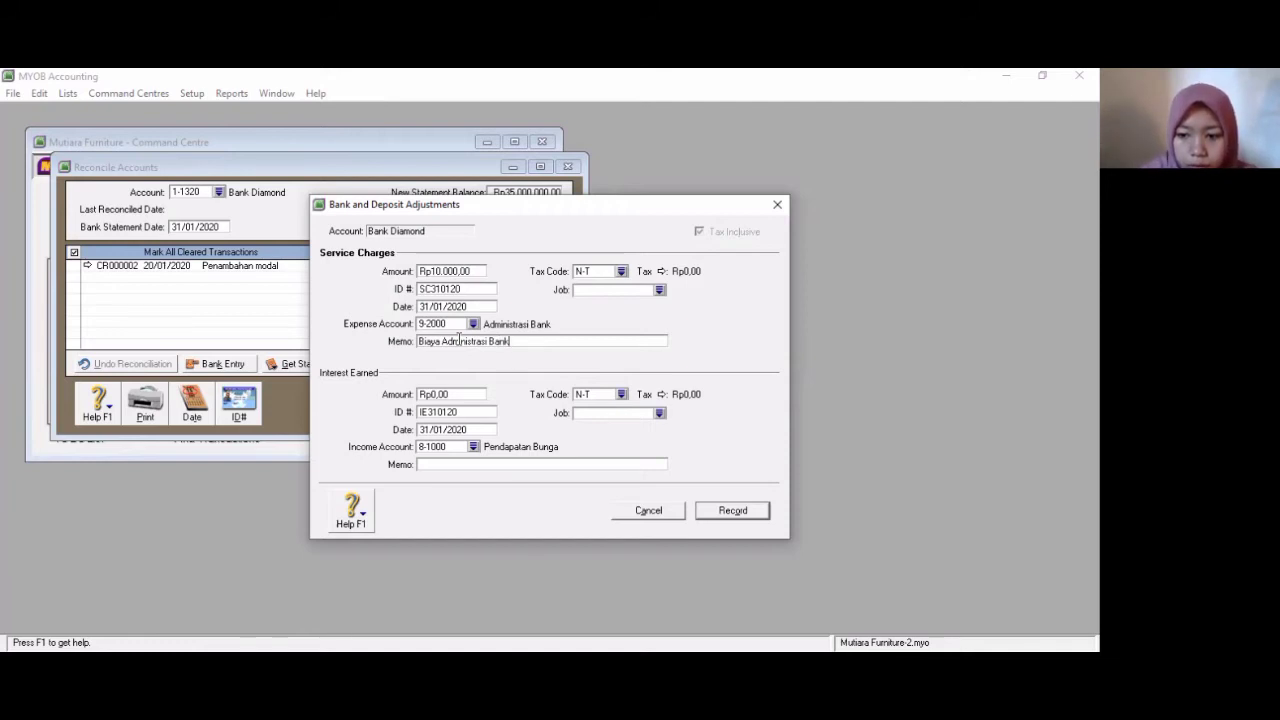
{"action": "type", "text": "Dia"}
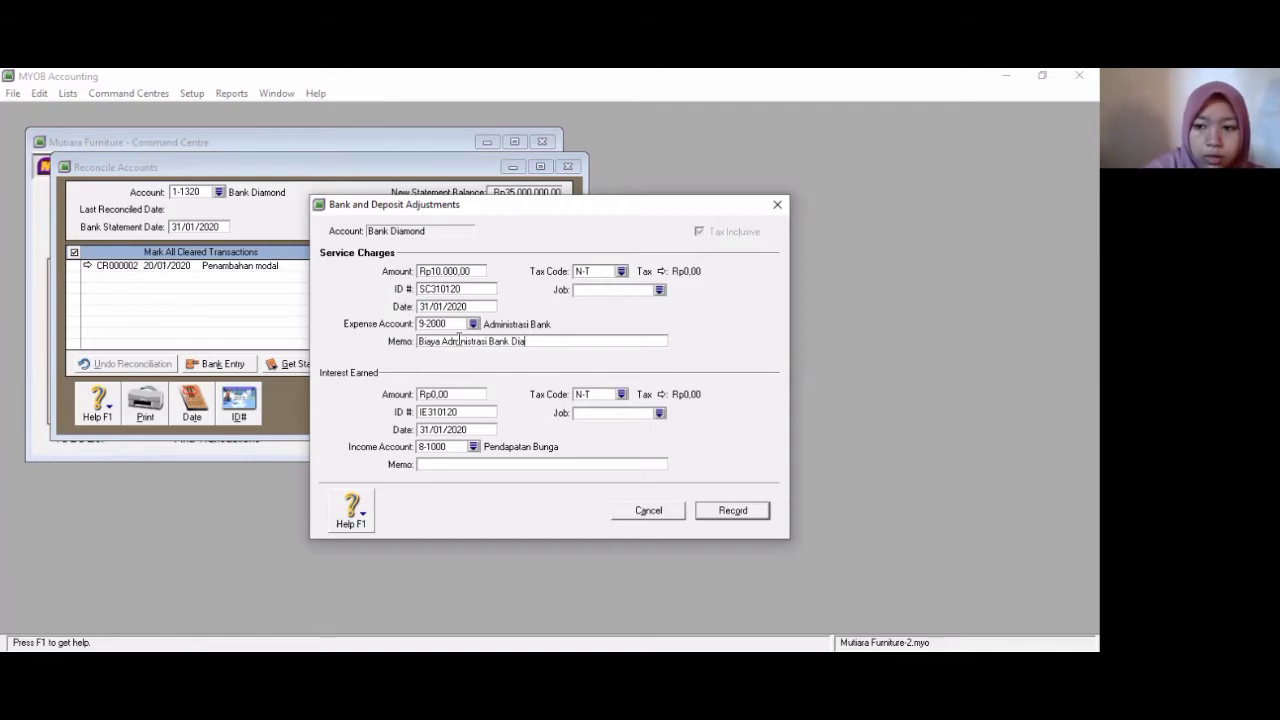
{"action": "type", "text": "mond"}
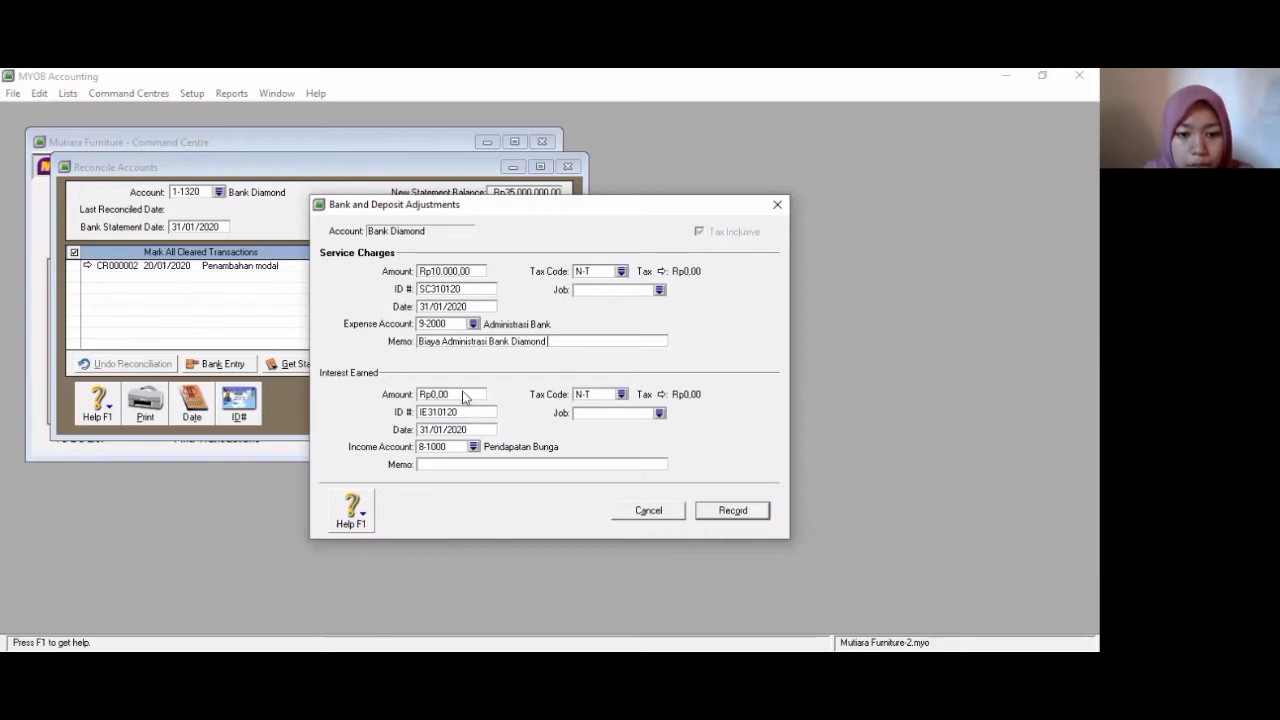
- Set the interest earned amount to 37,500
{"action": "left_click", "coordinate": [463, 391]}
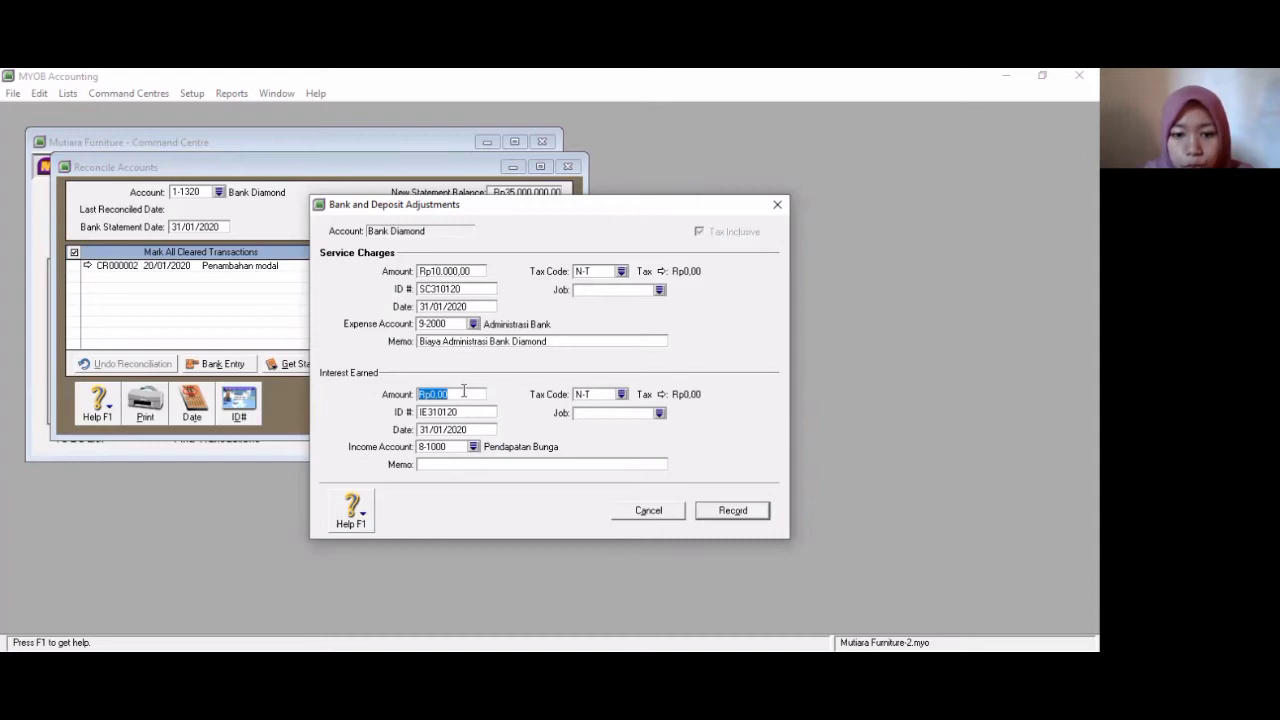
{"action": "type", "text": "37500"}
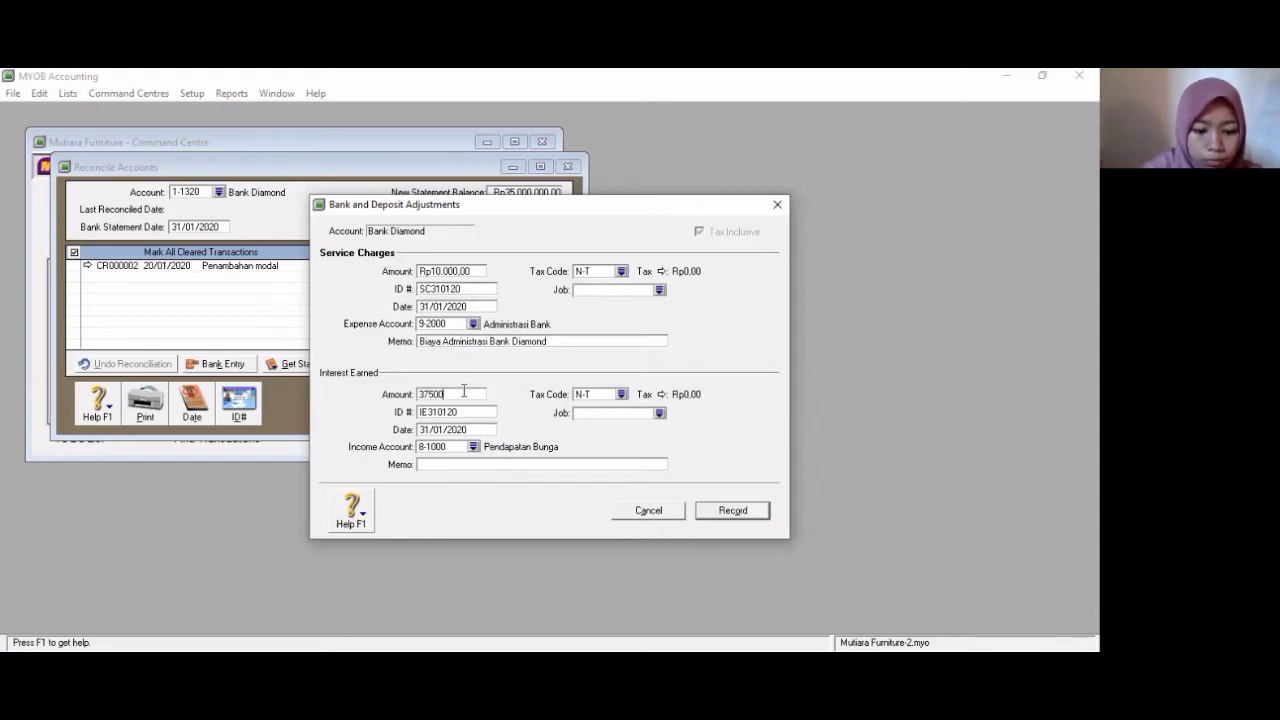
{"action": "key", "text": "Tab"}
{"action": "key", "text": "Tab"}
{"action": "key", "text": "Tab"}
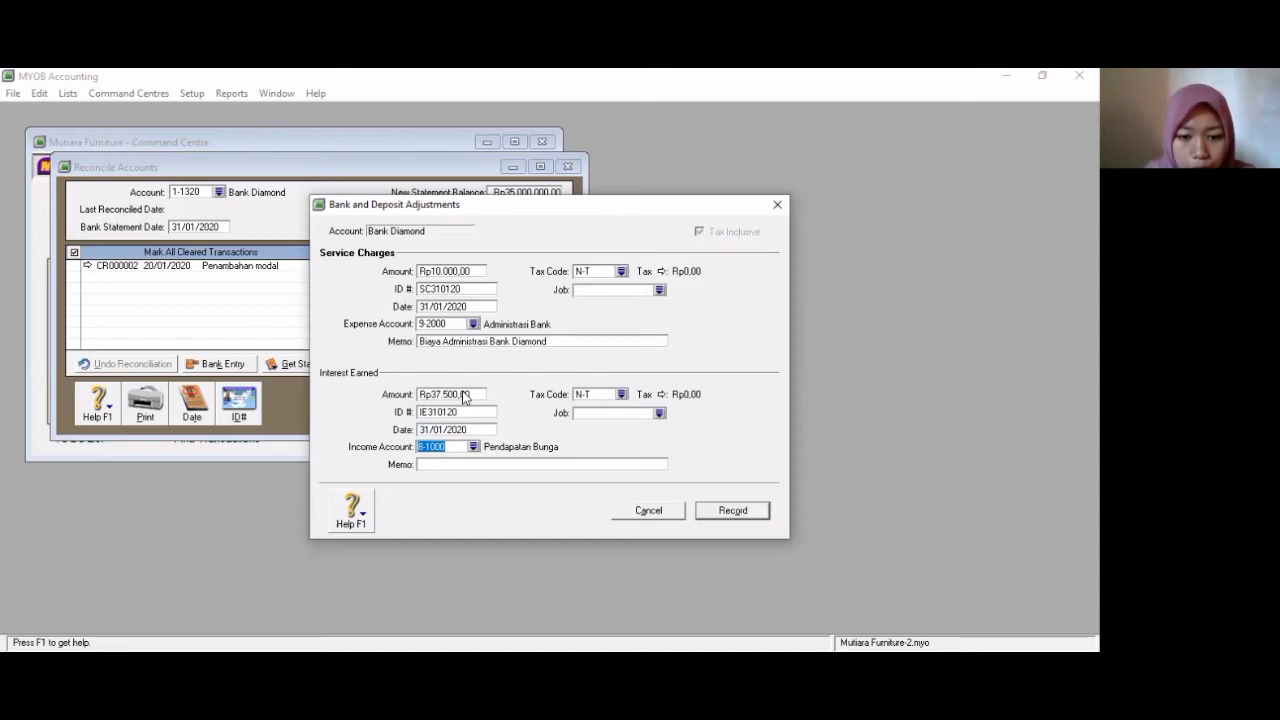
- Enter the interest memo as Bunga Bank and record the bank adjustments
{"action": "left_click", "coordinate": [449, 462]}
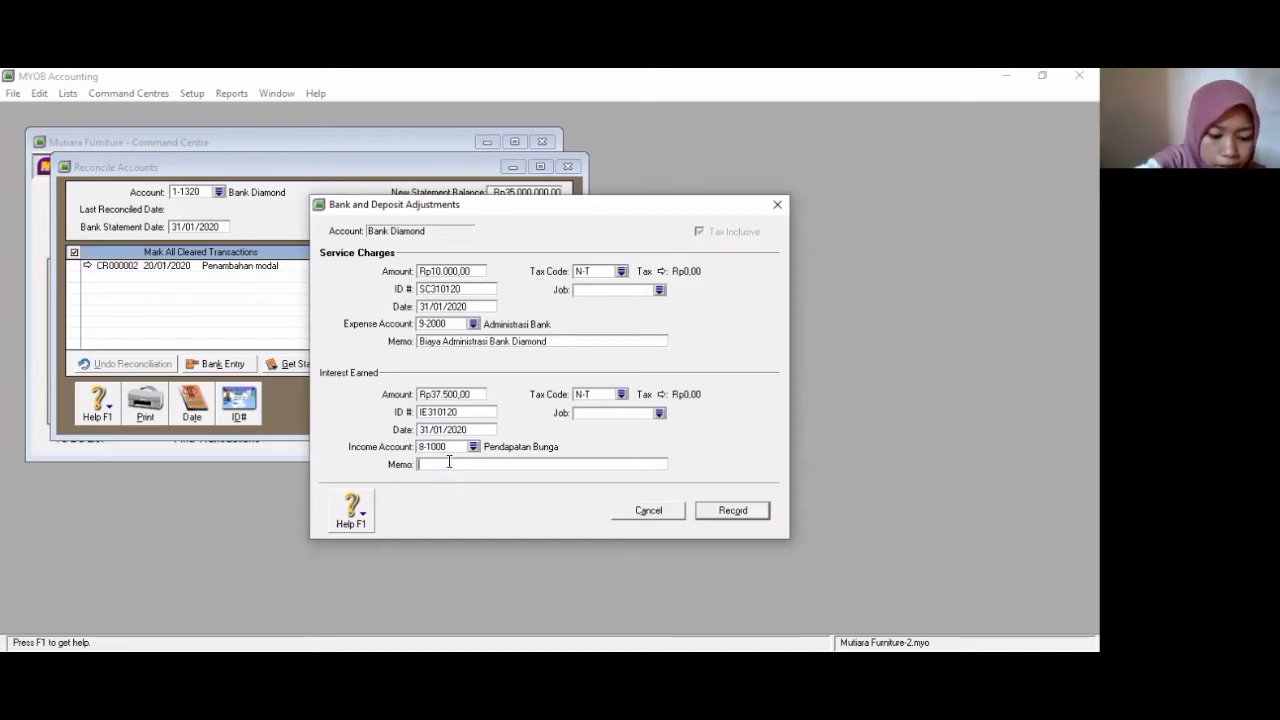
{"action": "type", "text": "Bun"}
{"action": "type", "text": "ga"}
{"action": "type", "text": " Ja"}
{"action": "type", "text": "nk"}
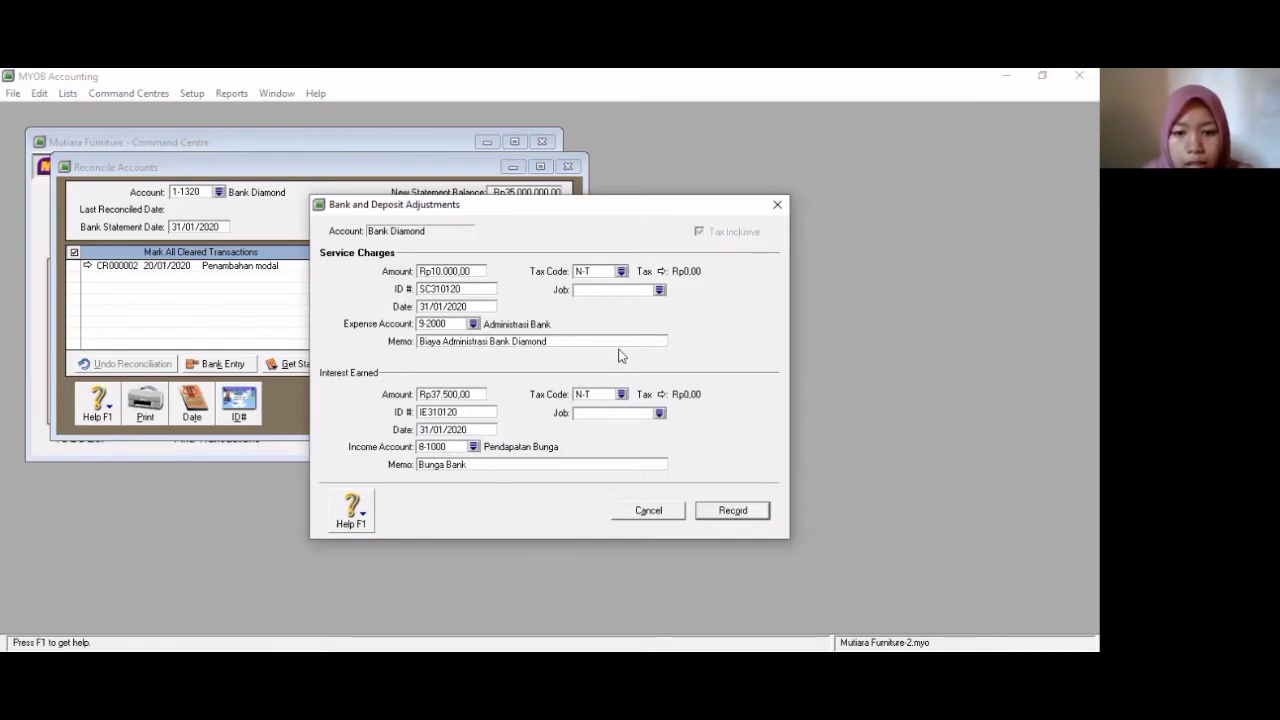
{"action": "left_click", "coordinate": [710, 509]}
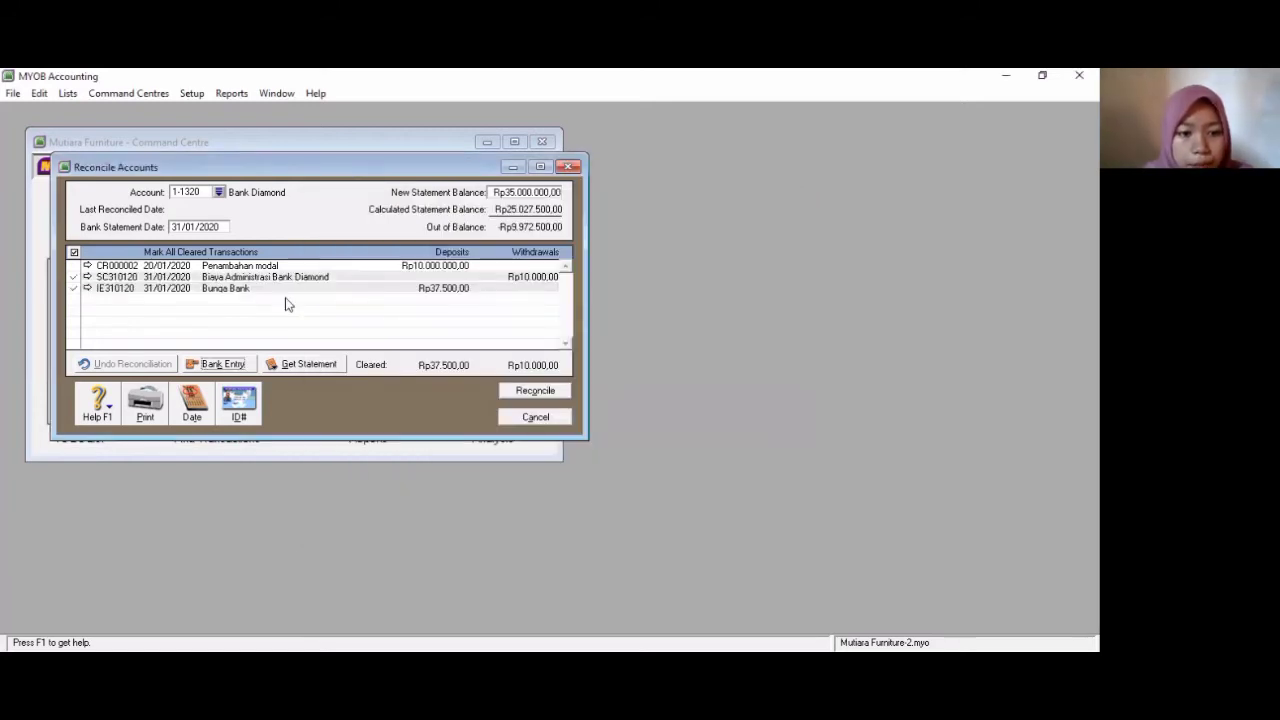
- Mark the Penambahan modal deposit as cleared and set the new statement balance to 35,027,500
{"action": "left_click", "coordinate": [73, 266]}
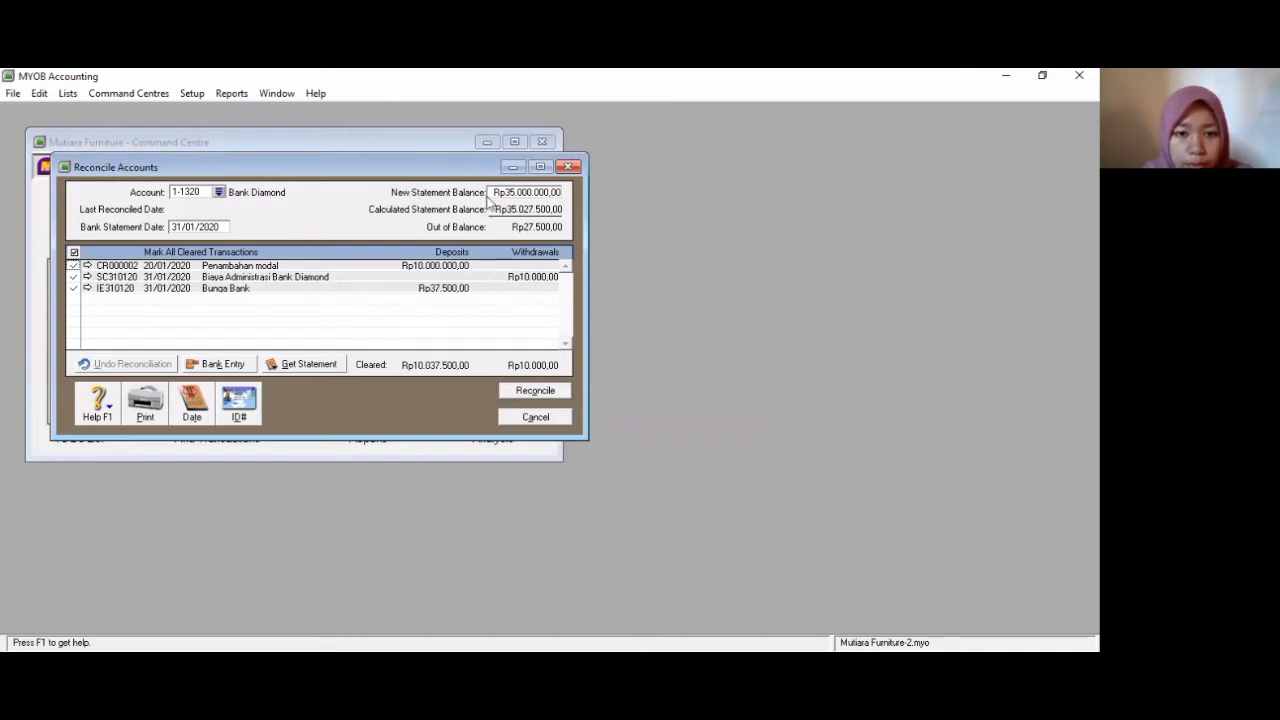
{"action": "left_click", "coordinate": [518, 193]}
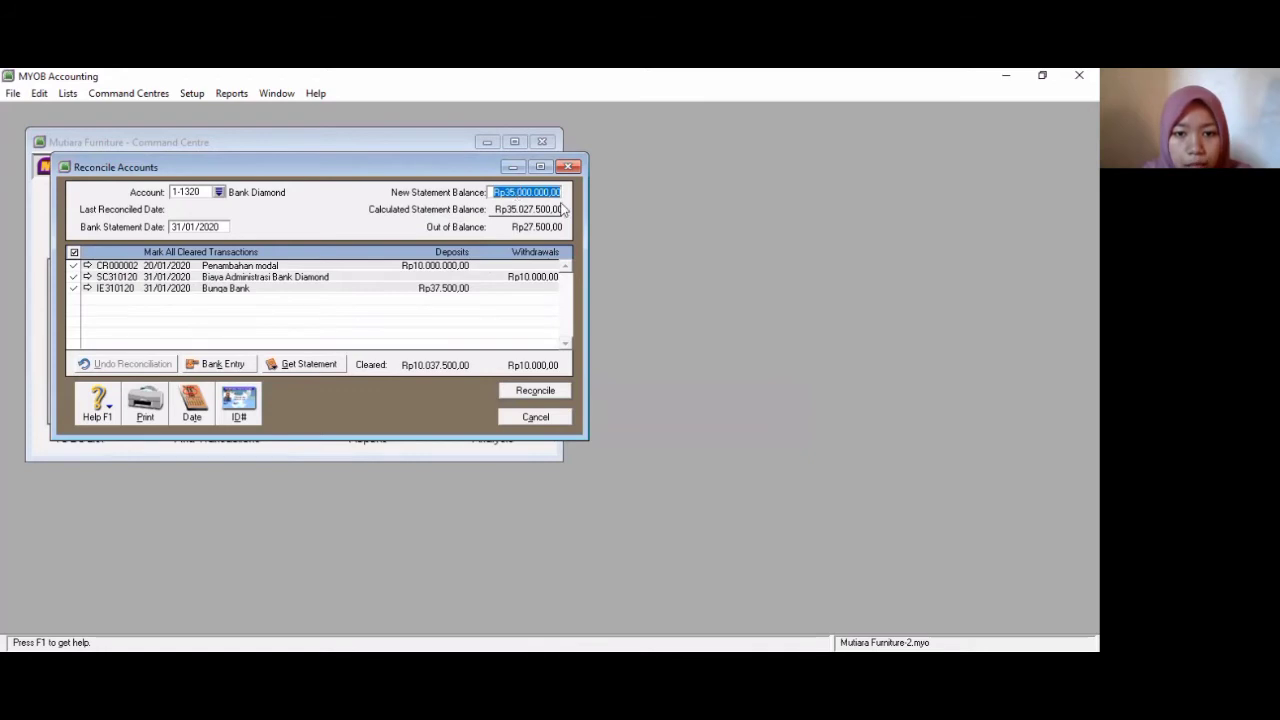
{"action": "type", "text": "3"}
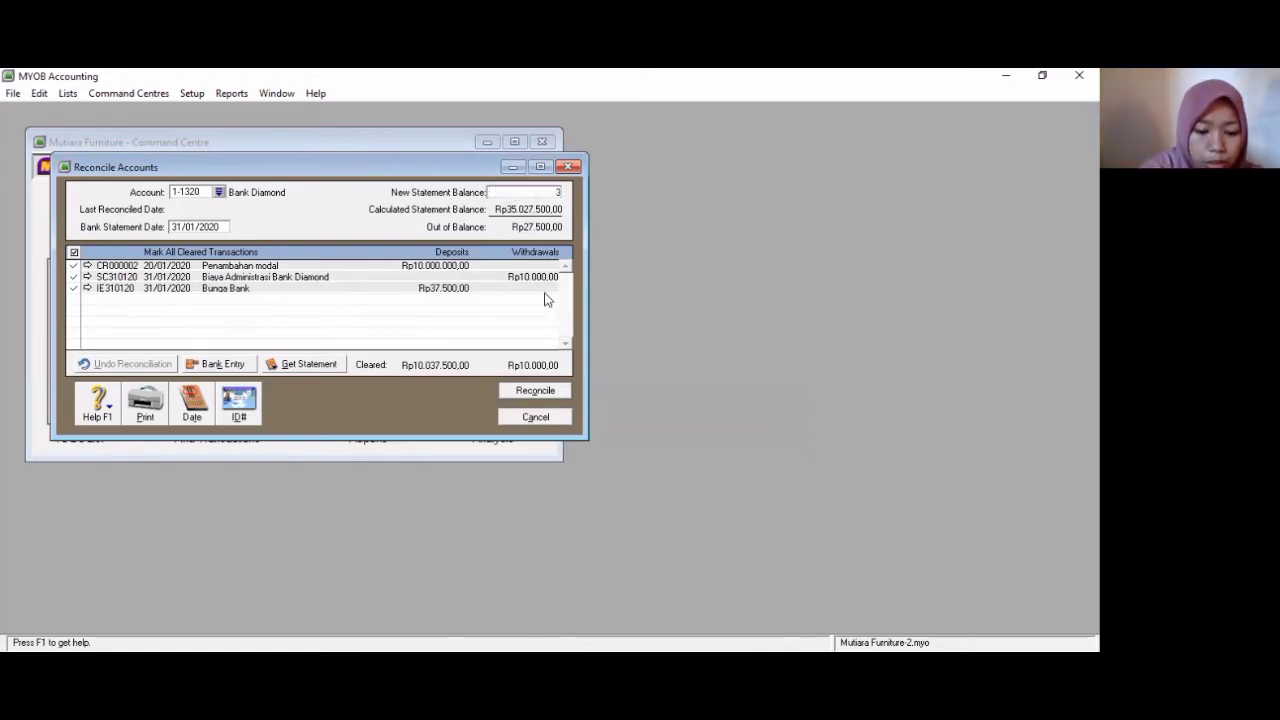
{"action": "type", "text": "50"}
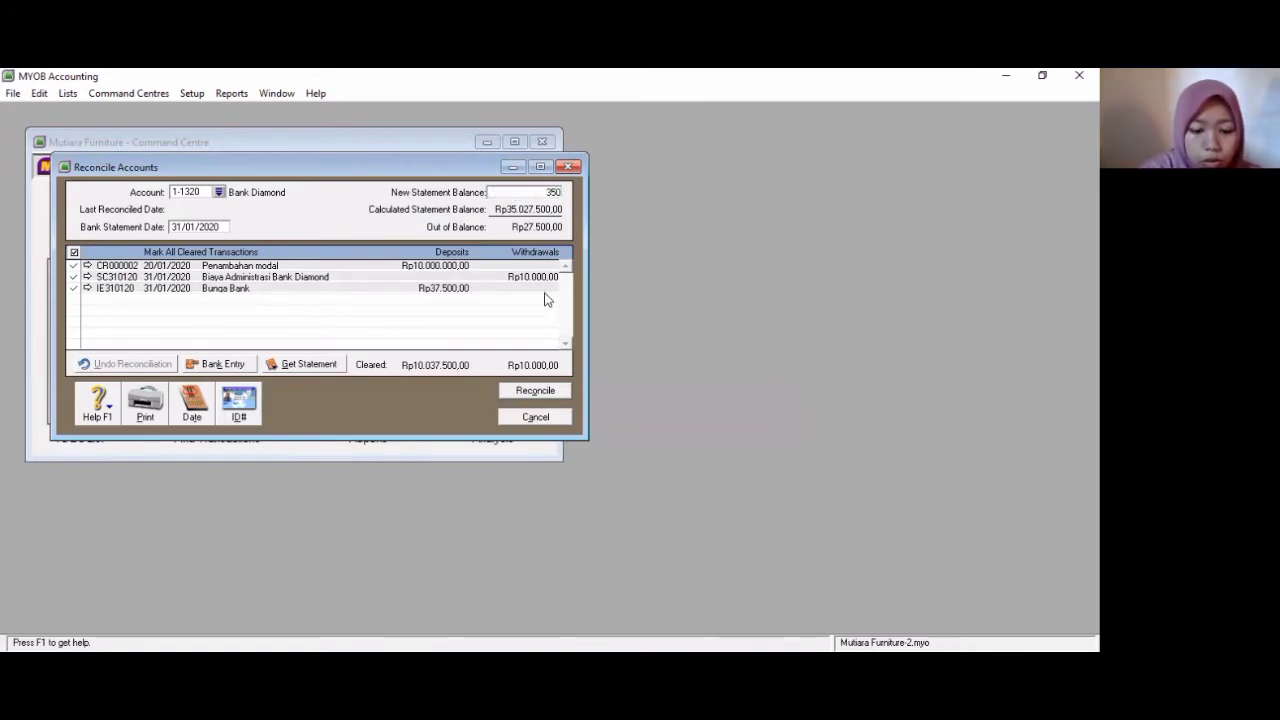
{"action": "type", "text": "27"}
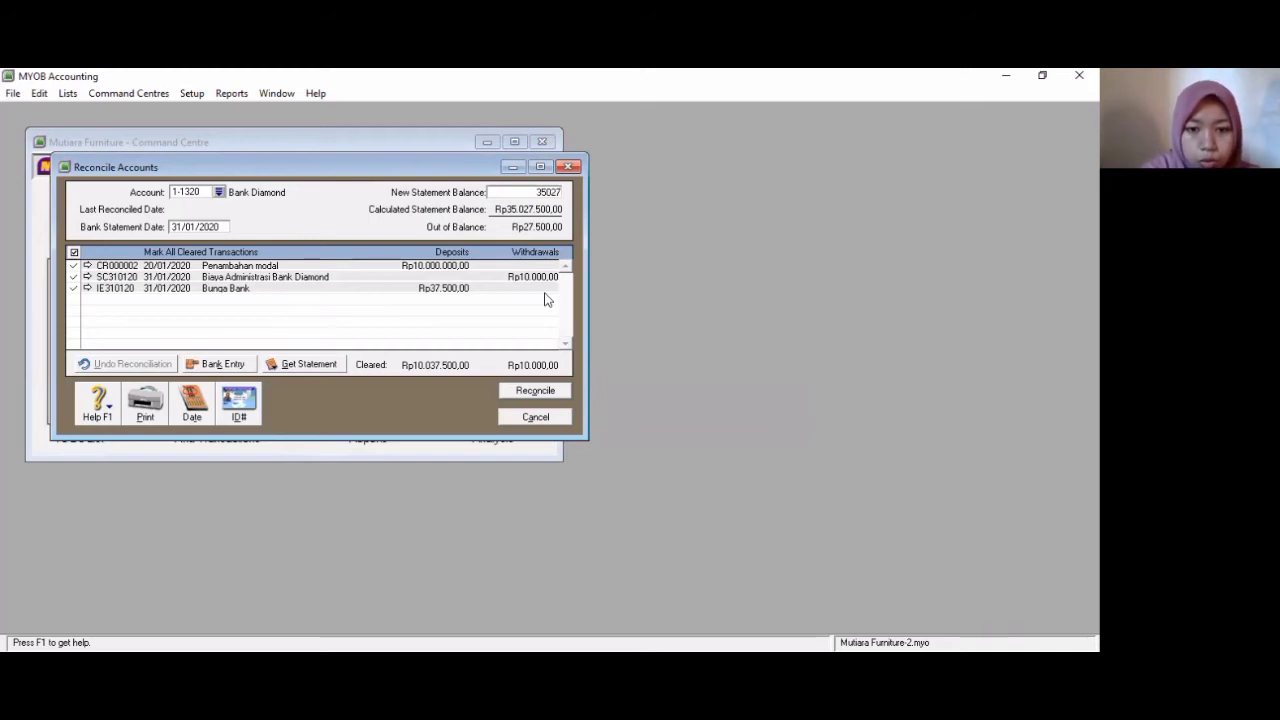
{"action": "type", "text": "500"}
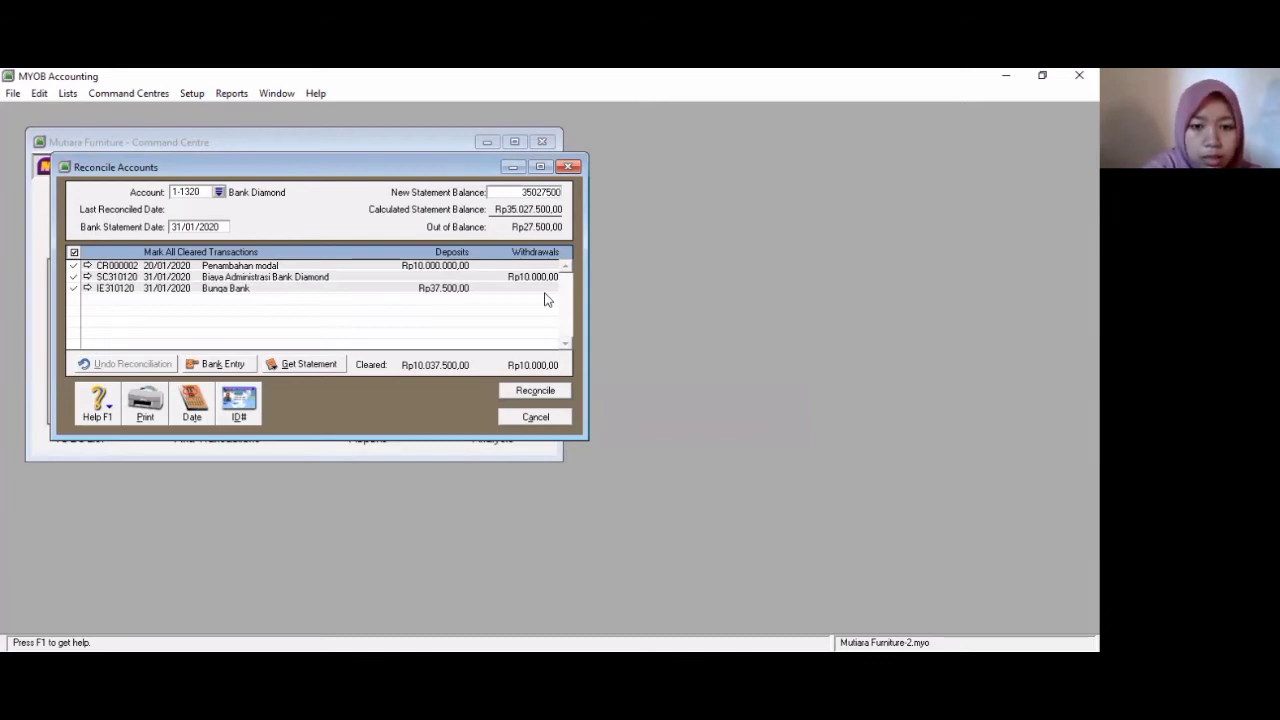
{"action": "key", "text": "Tab"}
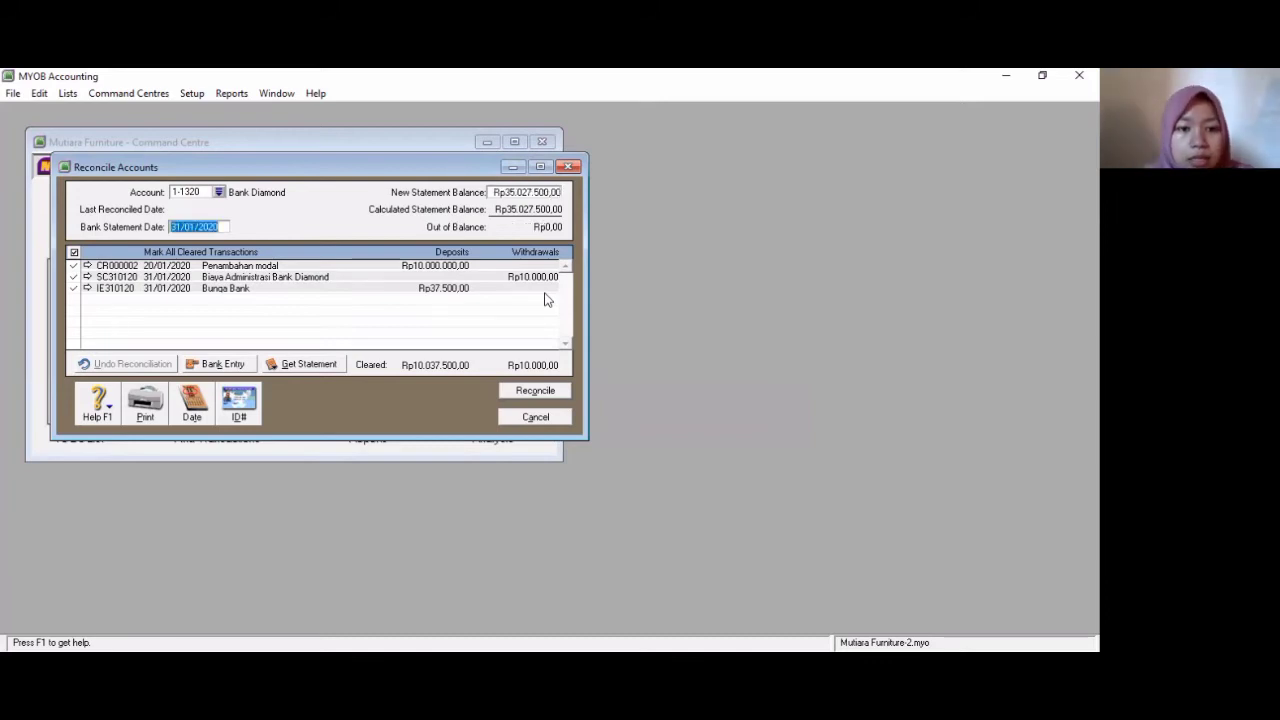
- Reconcile the Bank Diamond account and close the reconciliation window
{"action": "left_click", "coordinate": [530, 392]}
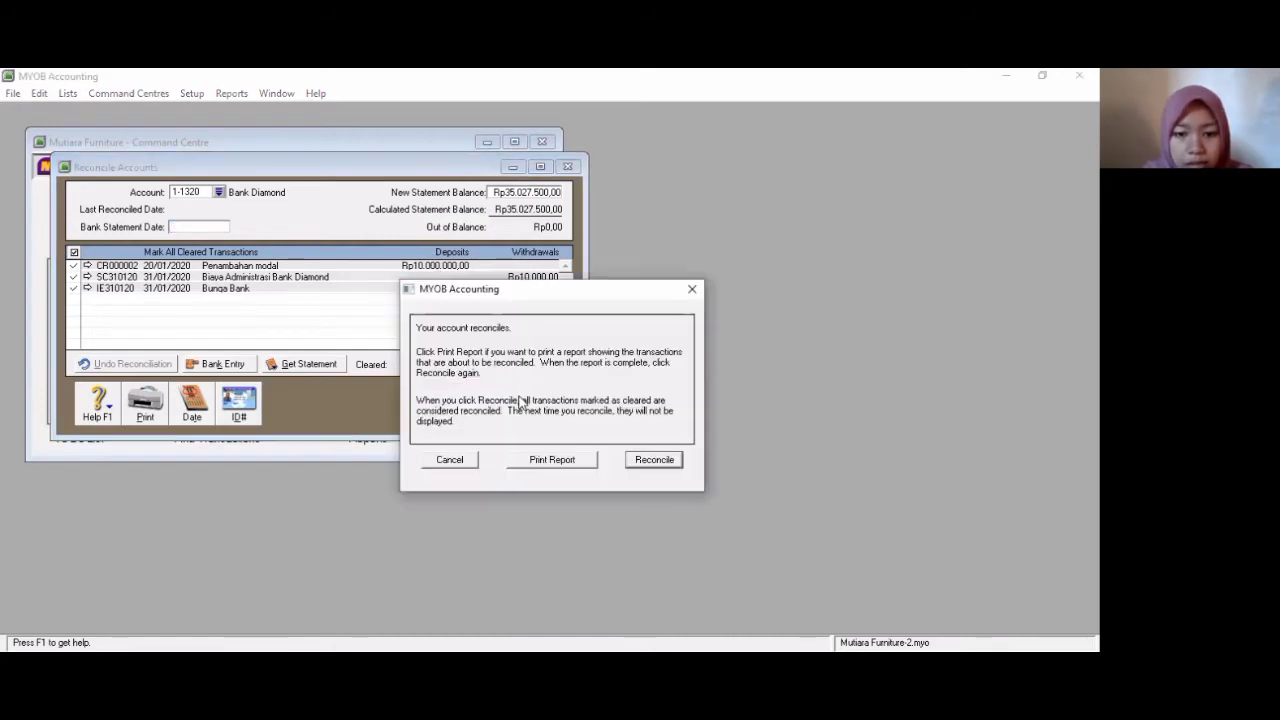
{"action": "left_click", "coordinate": [656, 461]}
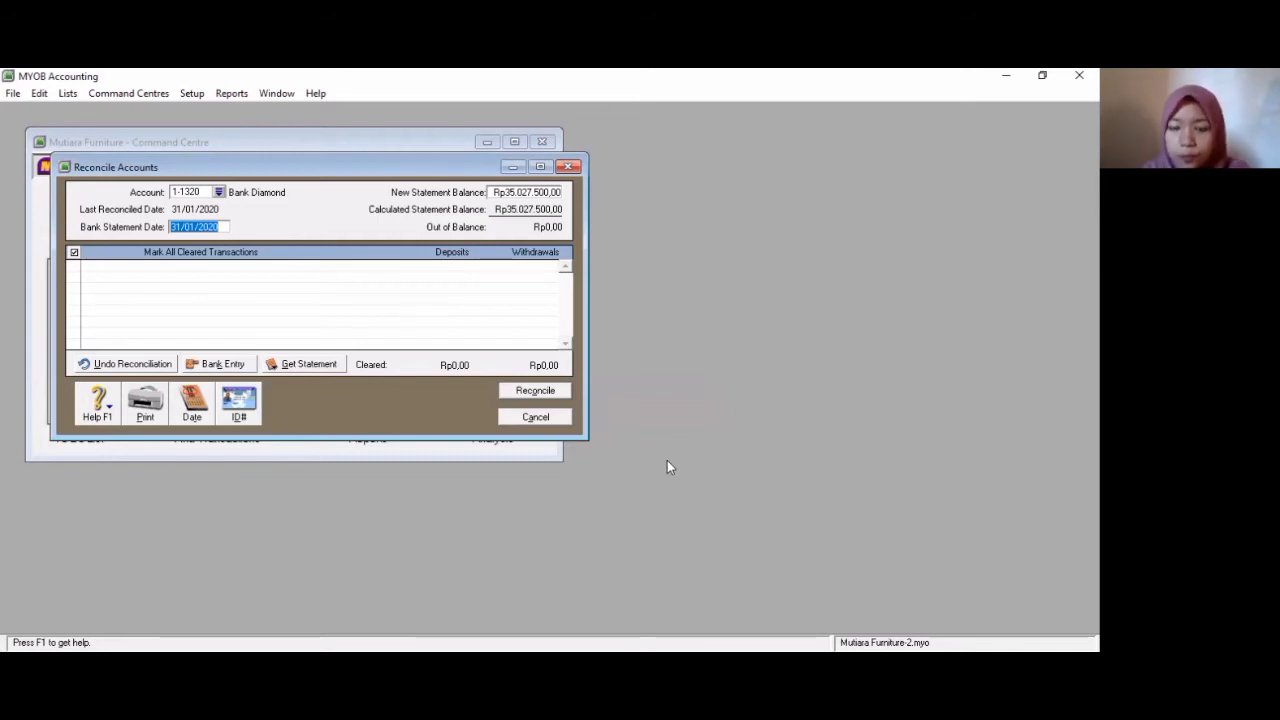
{"action": "left_click", "coordinate": [533, 418]}
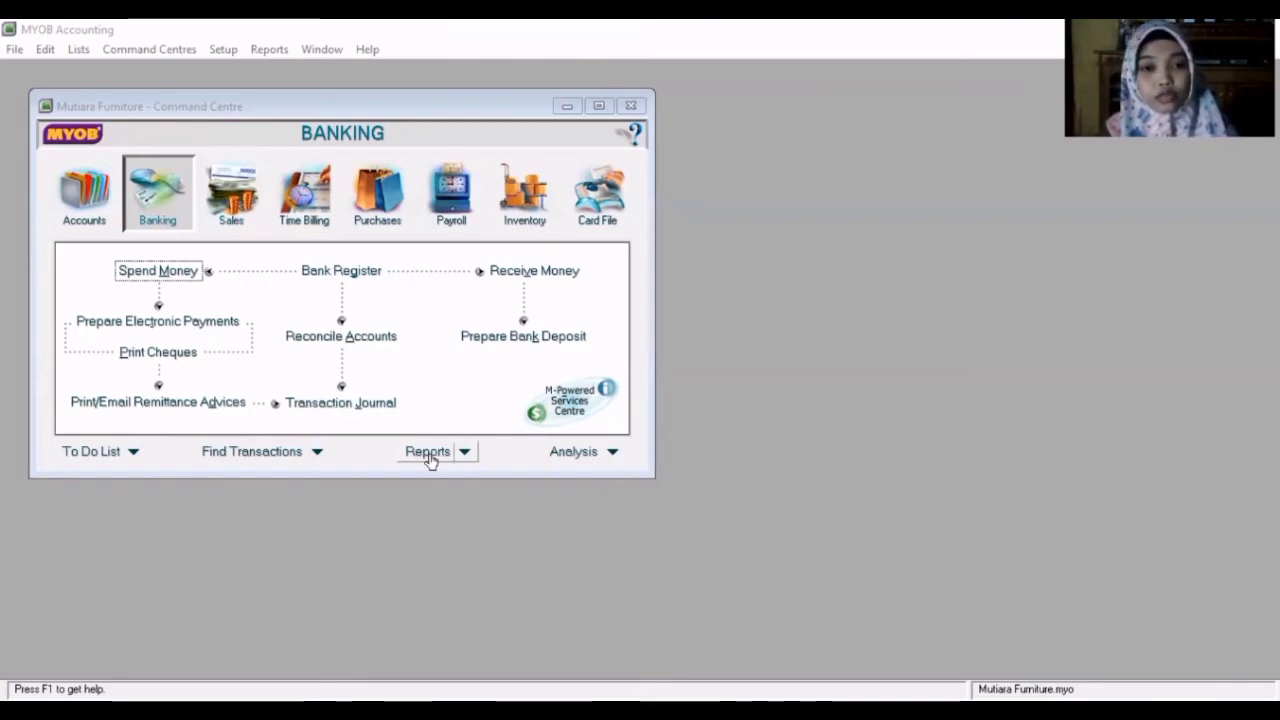
- Display the Bank Register report dated from 01/01/2020 to 31/01/2020
{"action": "left_click", "coordinate": [465, 455]}
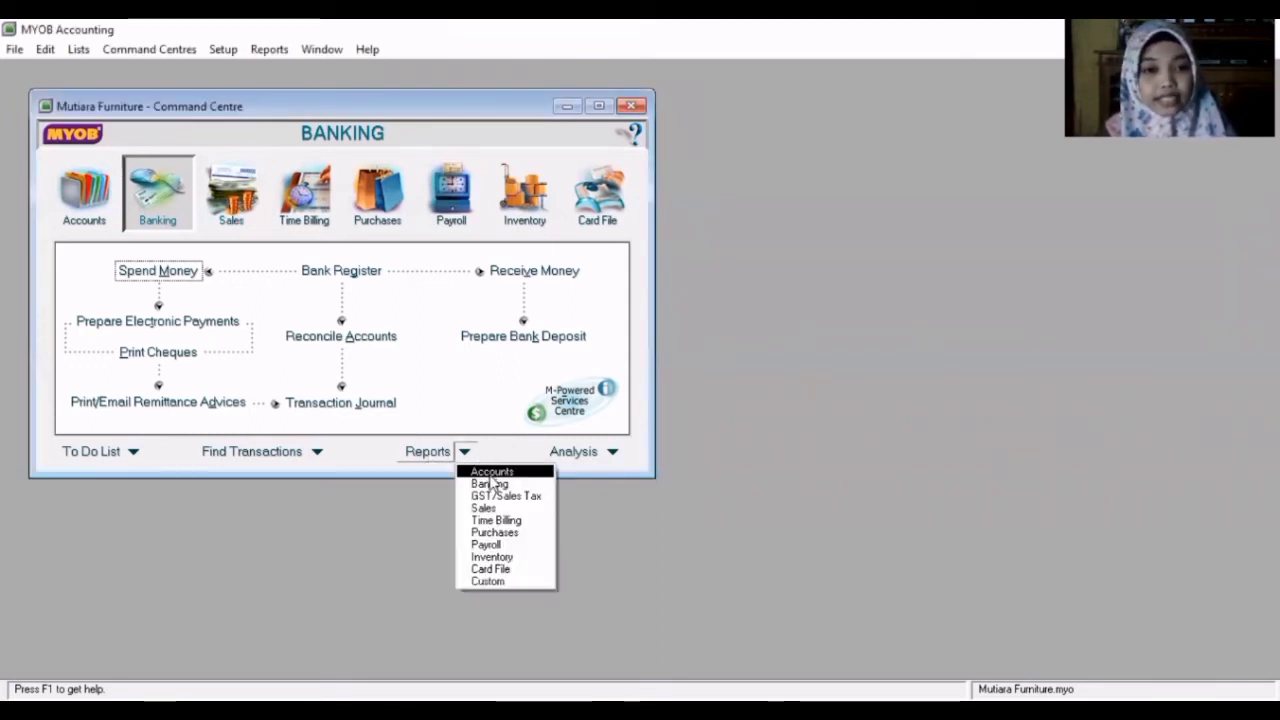
{"action": "left_click", "coordinate": [491, 484]}
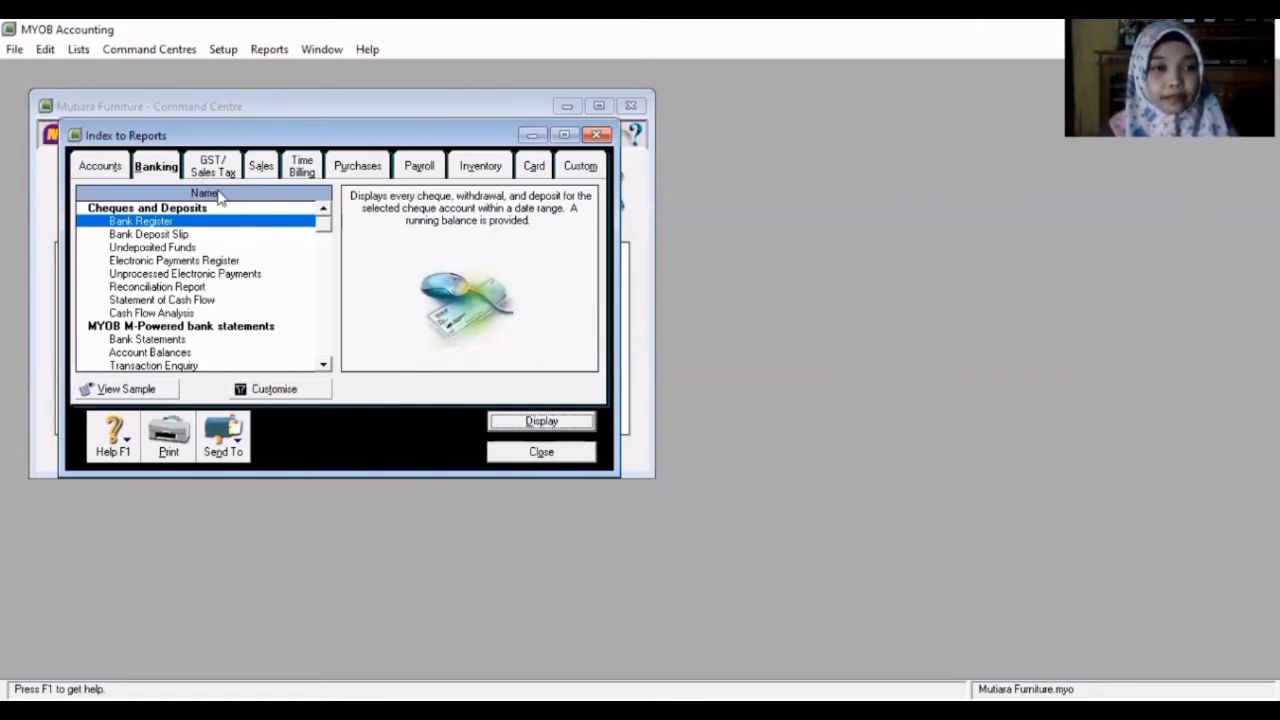
{"action": "left_click", "coordinate": [283, 389]}
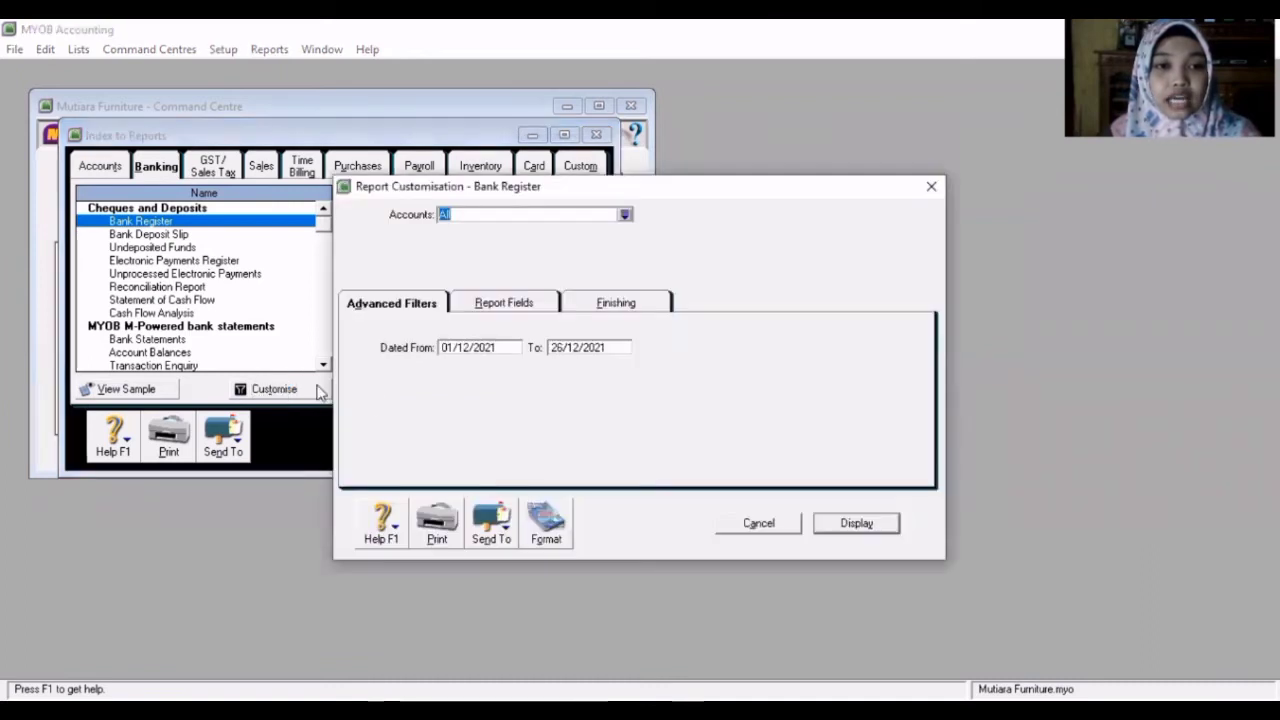
{"action": "left_click", "coordinate": [513, 347]}
{"action": "key", "text": "BackSpace"}
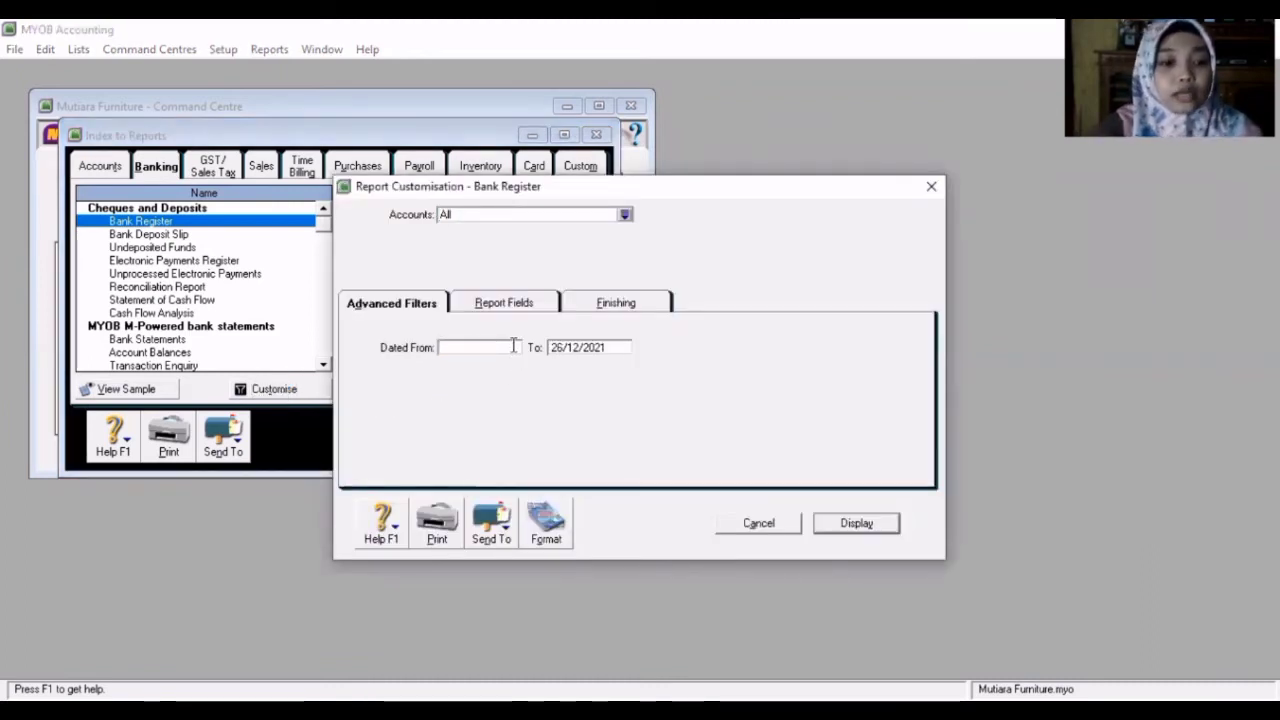
{"action": "type", "text": "0"}
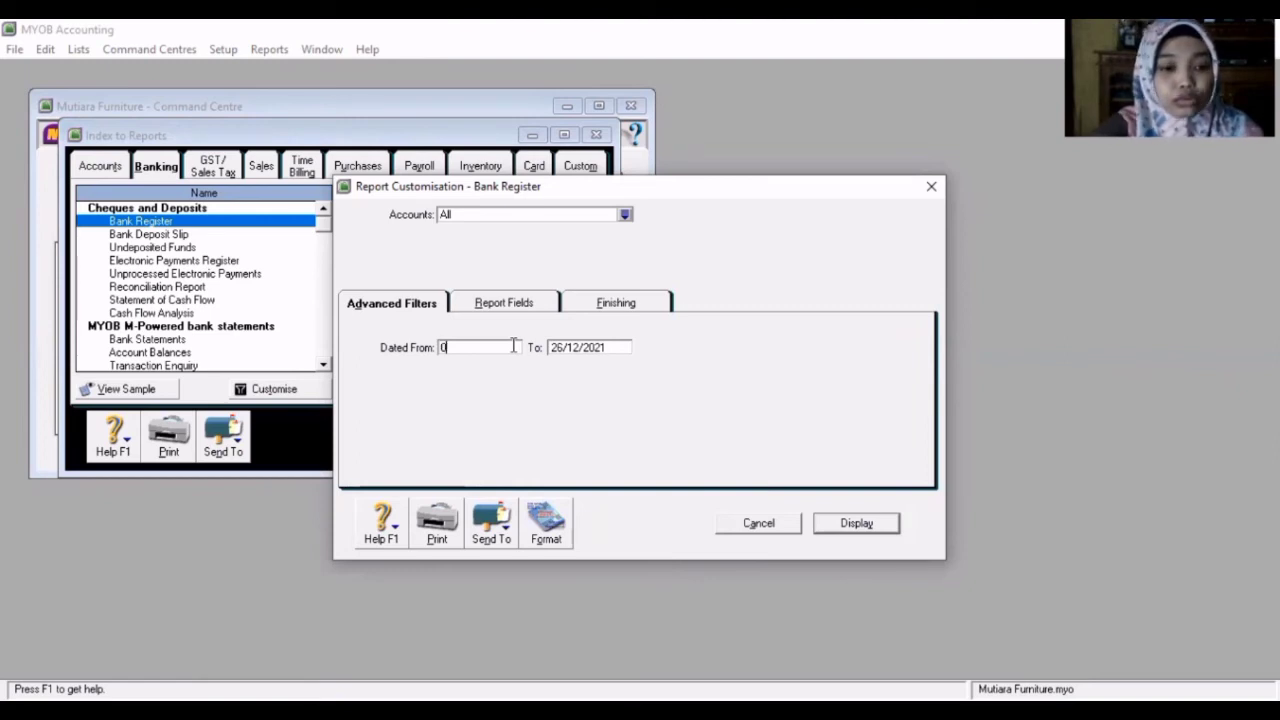
{"action": "type", "text": "1/"}
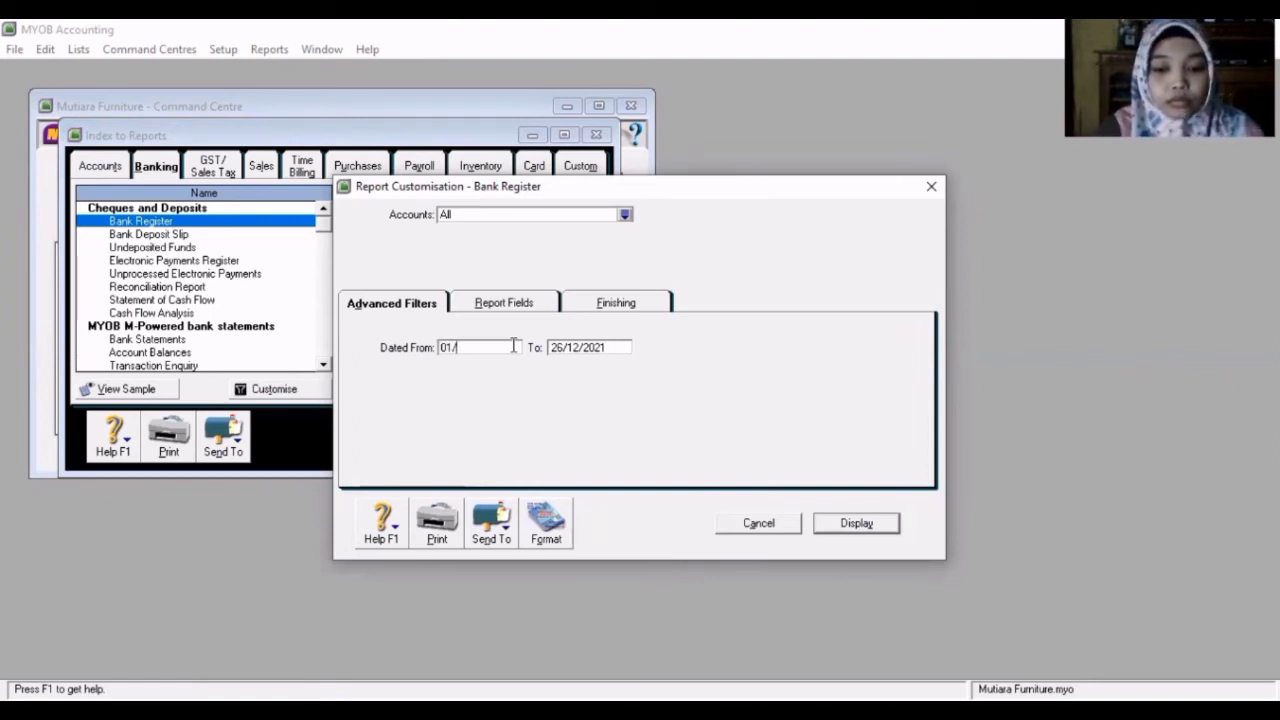
{"action": "type", "text": "01/2020"}
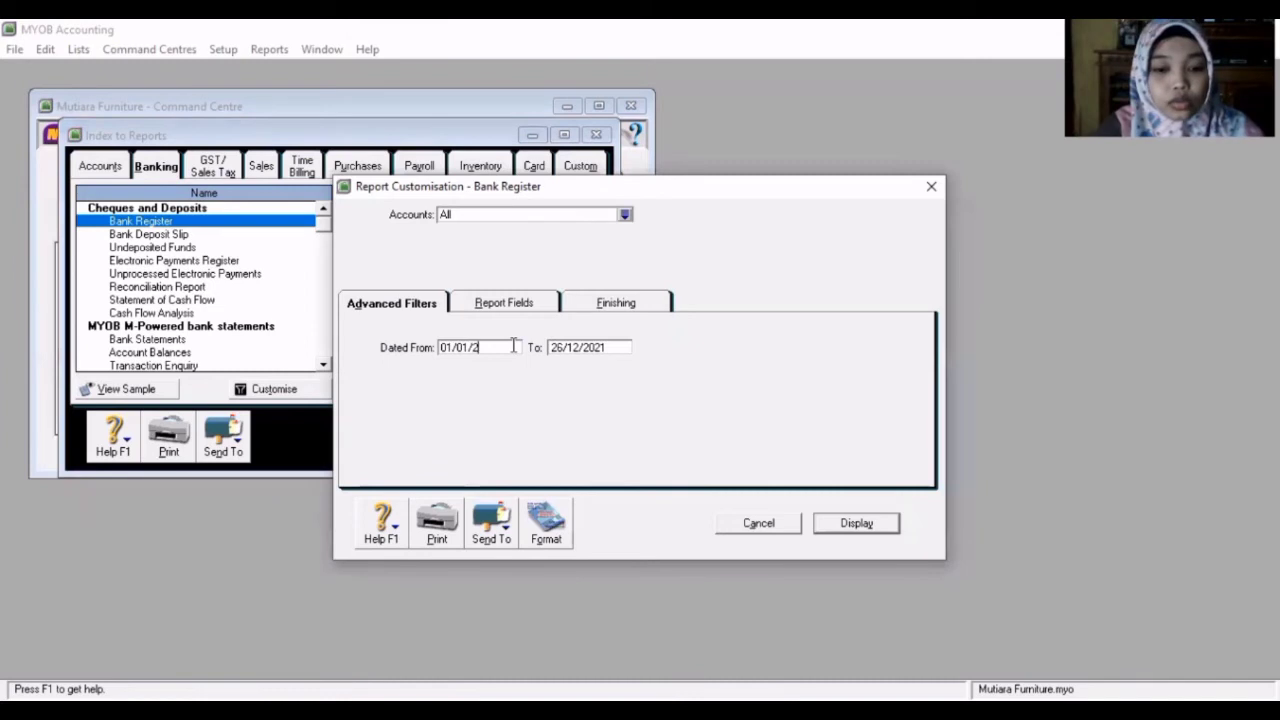
{"action": "left_click", "coordinate": [613, 346]}
{"action": "key", "text": "BackSpace"}
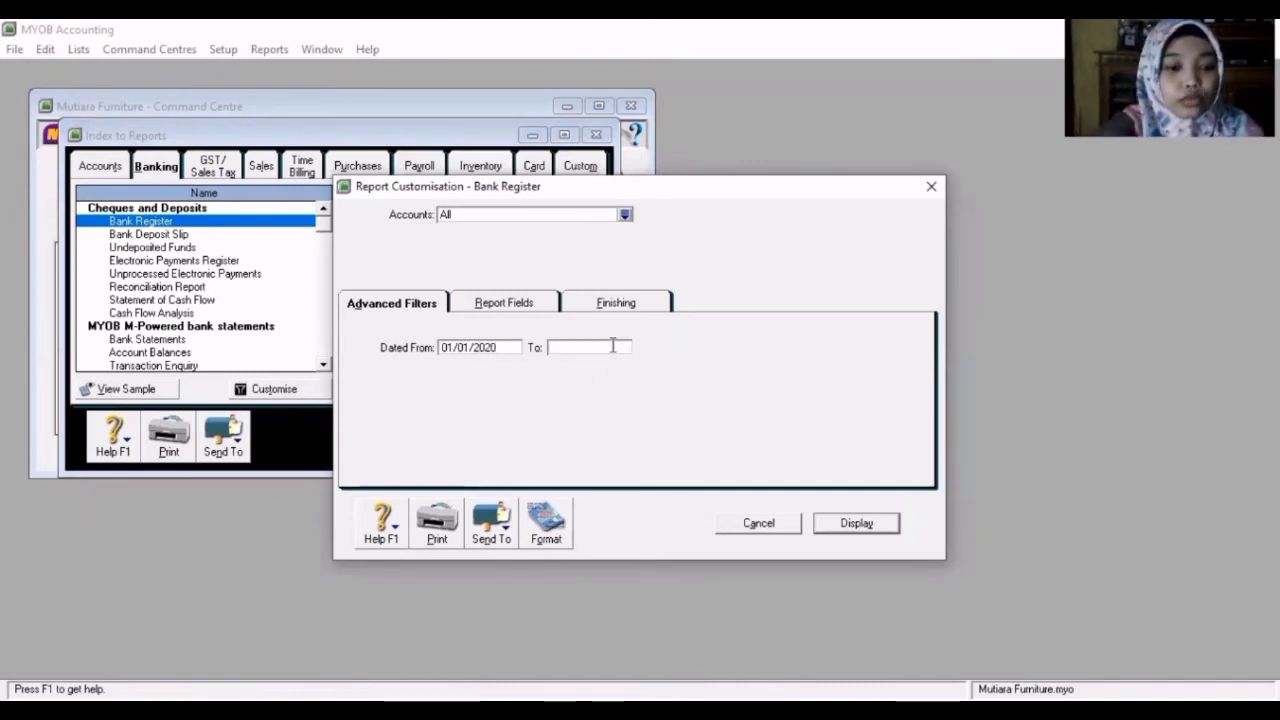
{"action": "type", "text": "31/01/2020"}
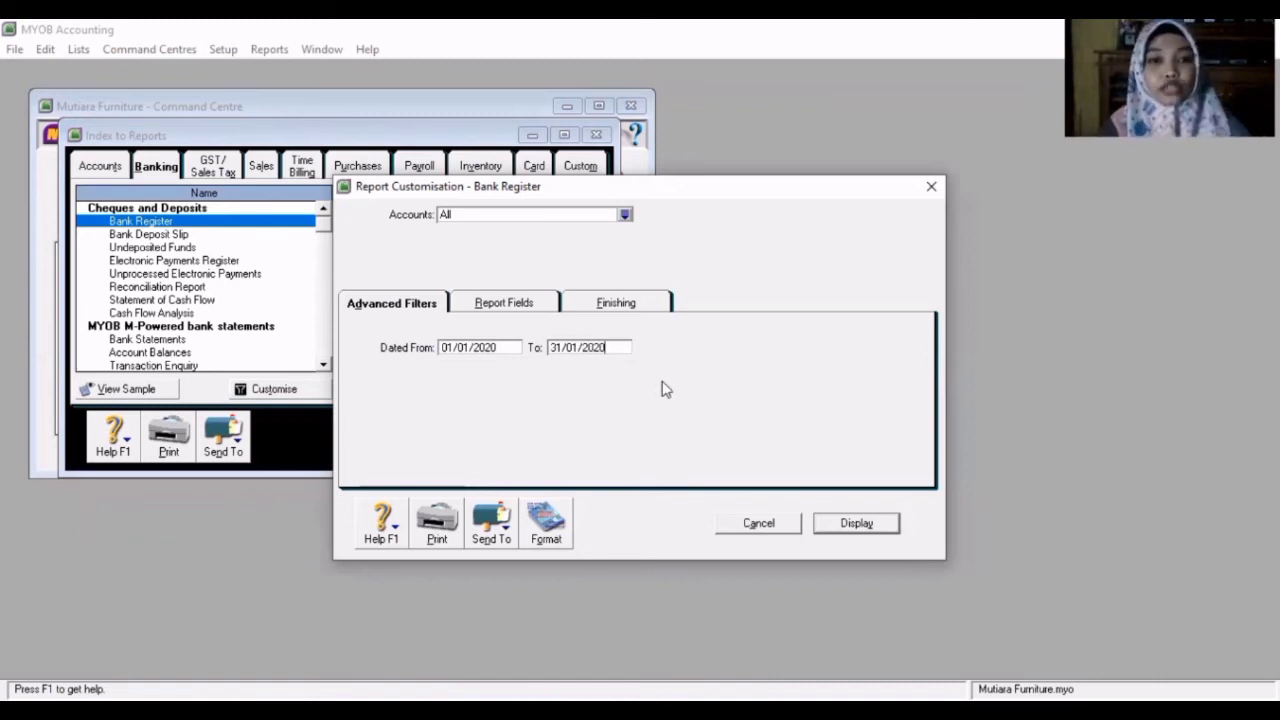
{"action": "left_click", "coordinate": [824, 520]}
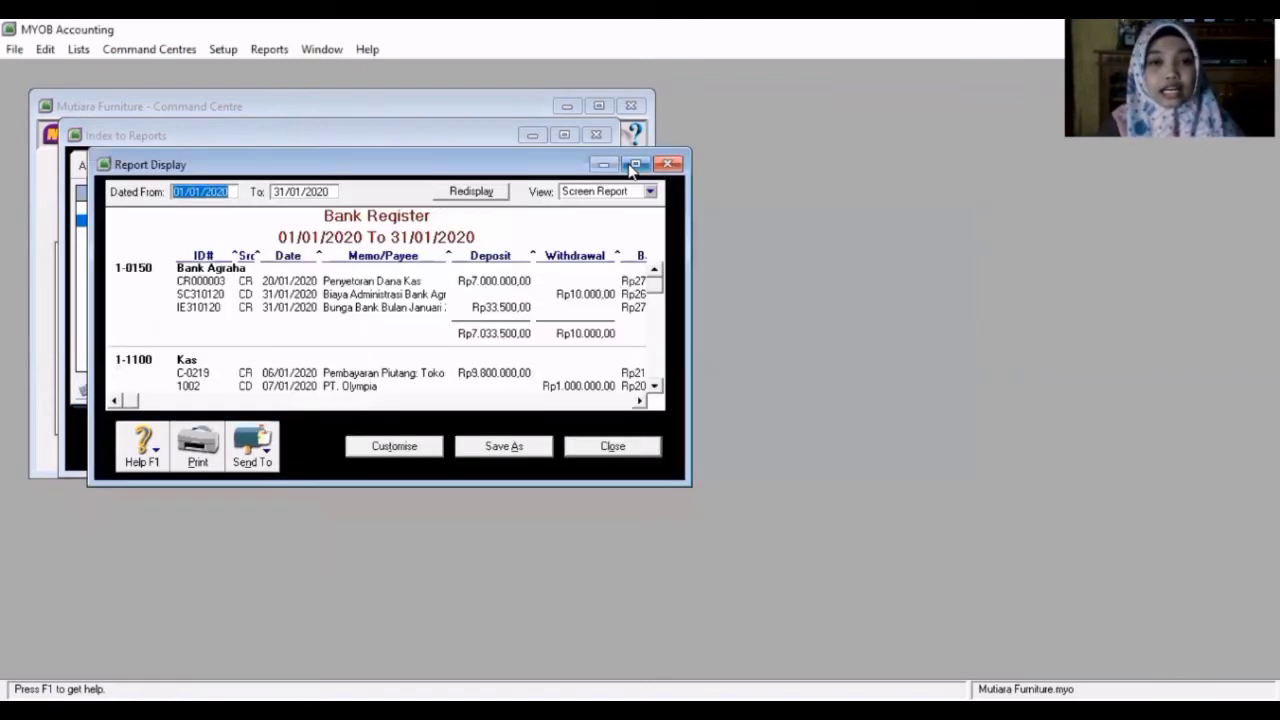
- Close the Bank Register report and the reports index
{"action": "left_click", "coordinate": [633, 165]}
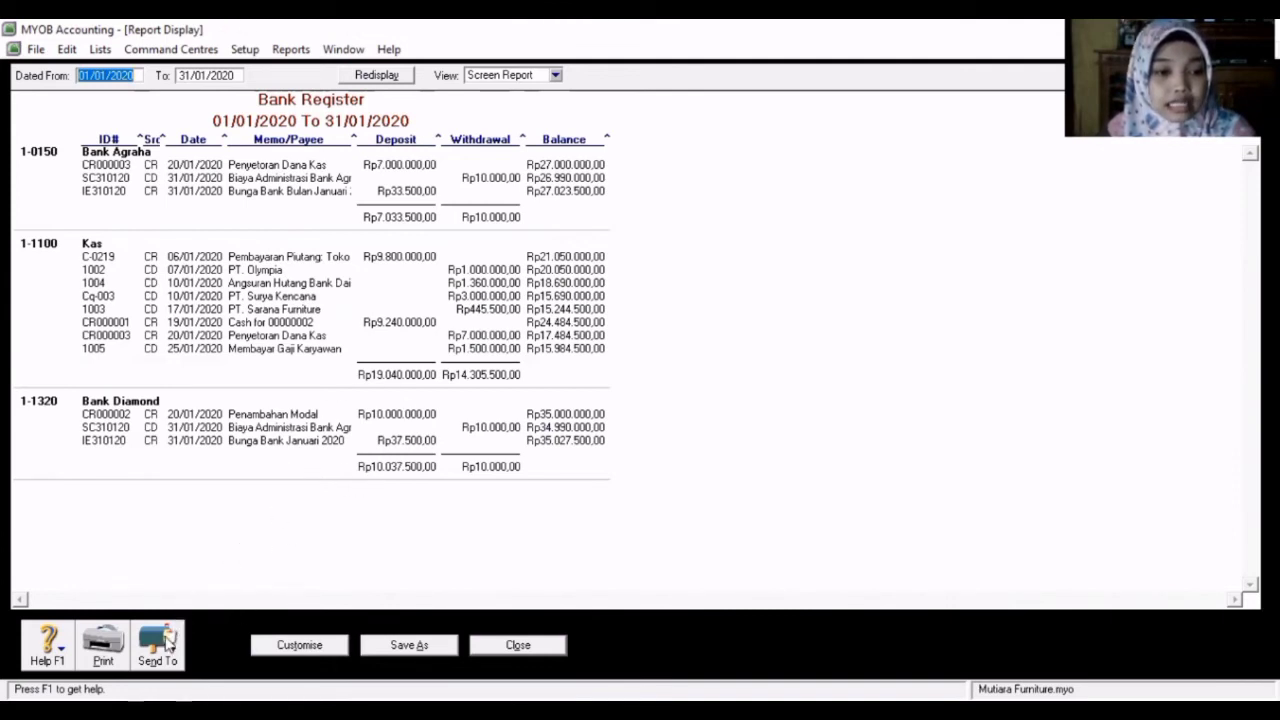
{"action": "left_click", "coordinate": [155, 668]}
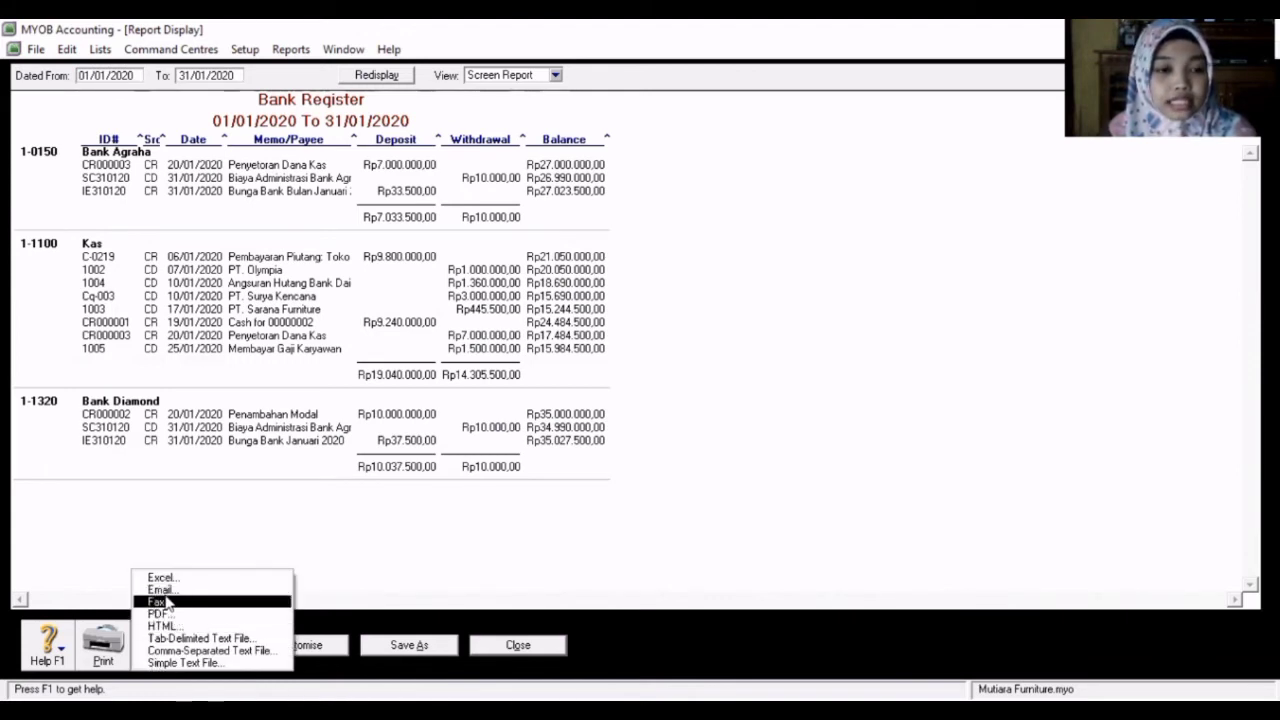
{"action": "left_click", "coordinate": [233, 540]}
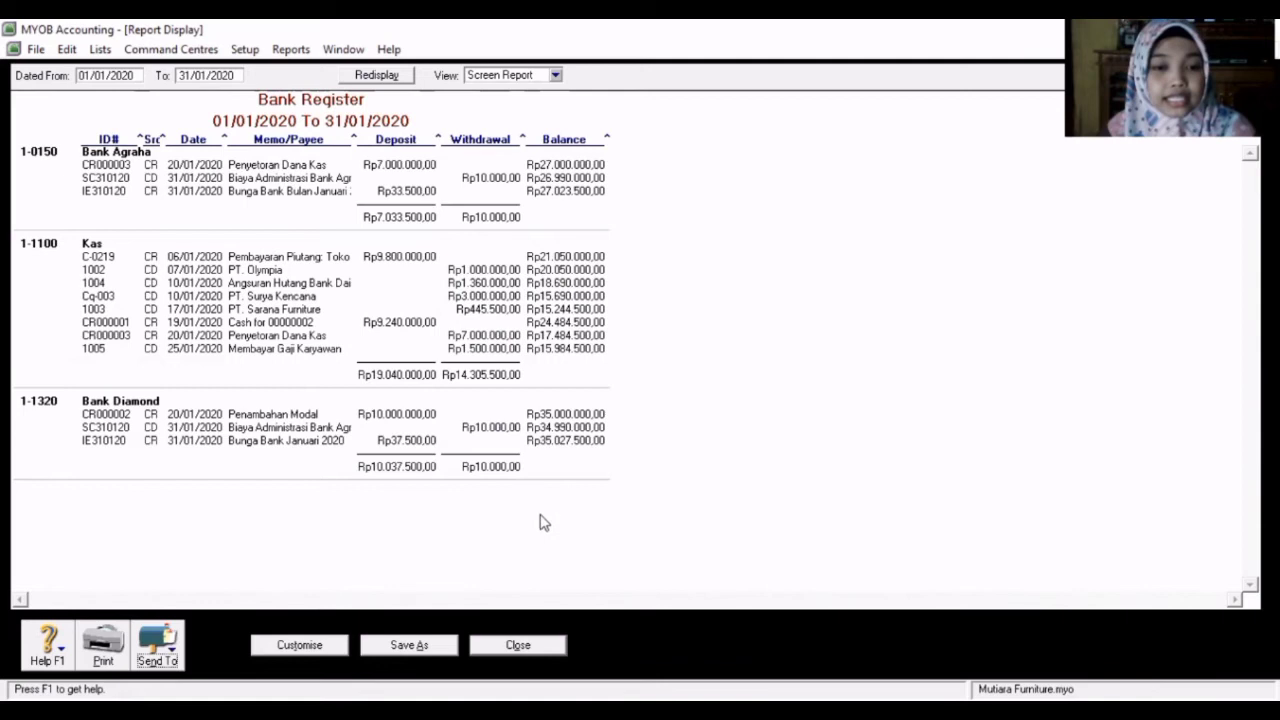
{"action": "left_click", "coordinate": [530, 645]}
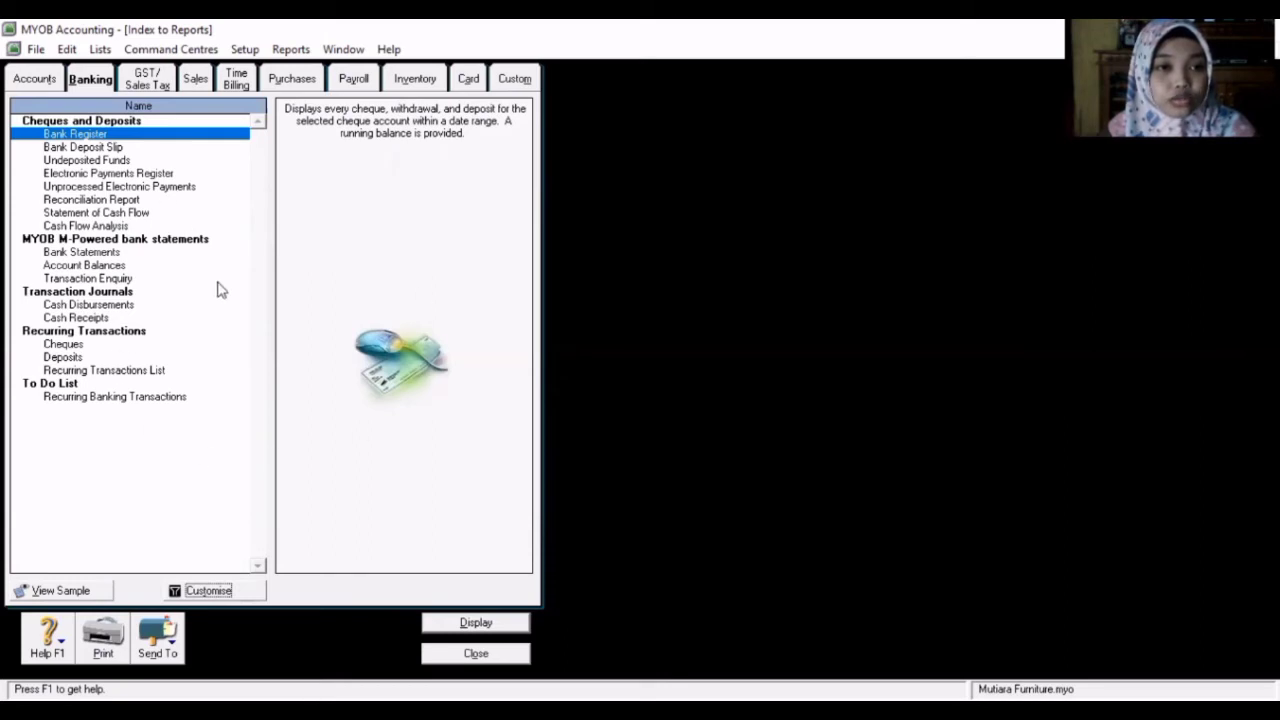
{"action": "left_click", "coordinate": [460, 653]}
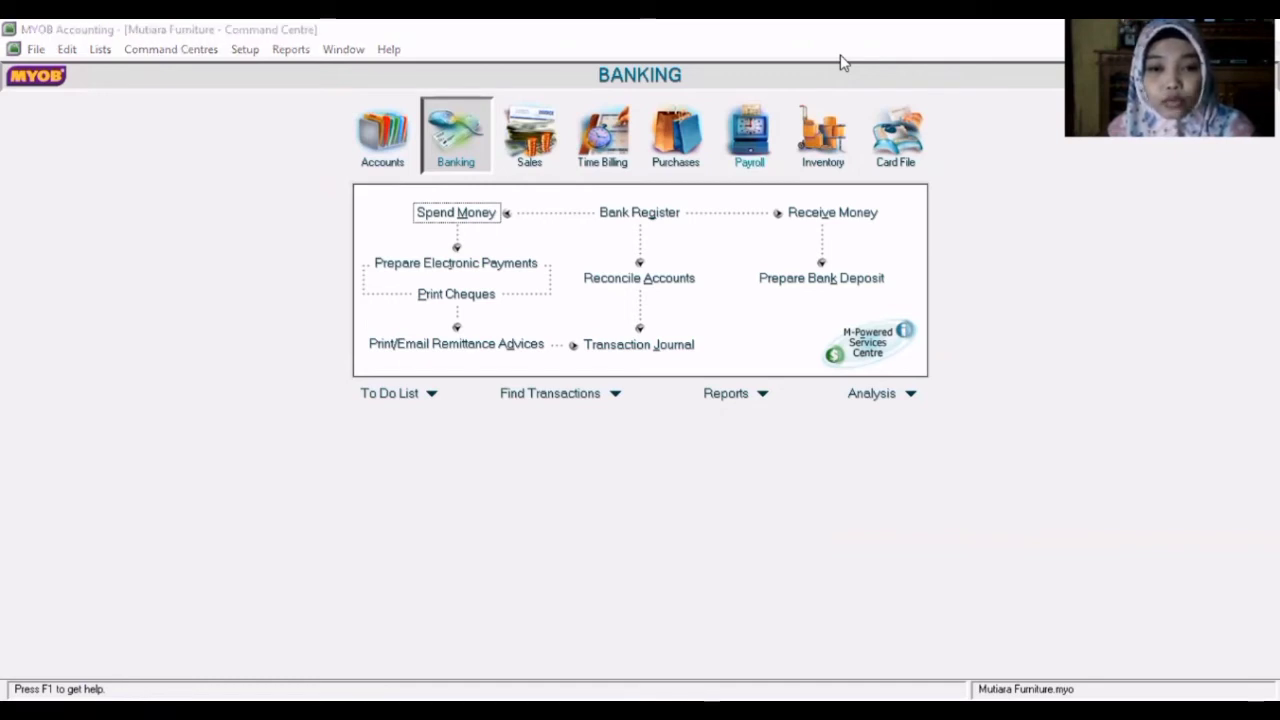
- Open Count Inventory and set the counted quantity of Kursi Kerja to 1
{"action": "key", "text": "alt+Tab"}
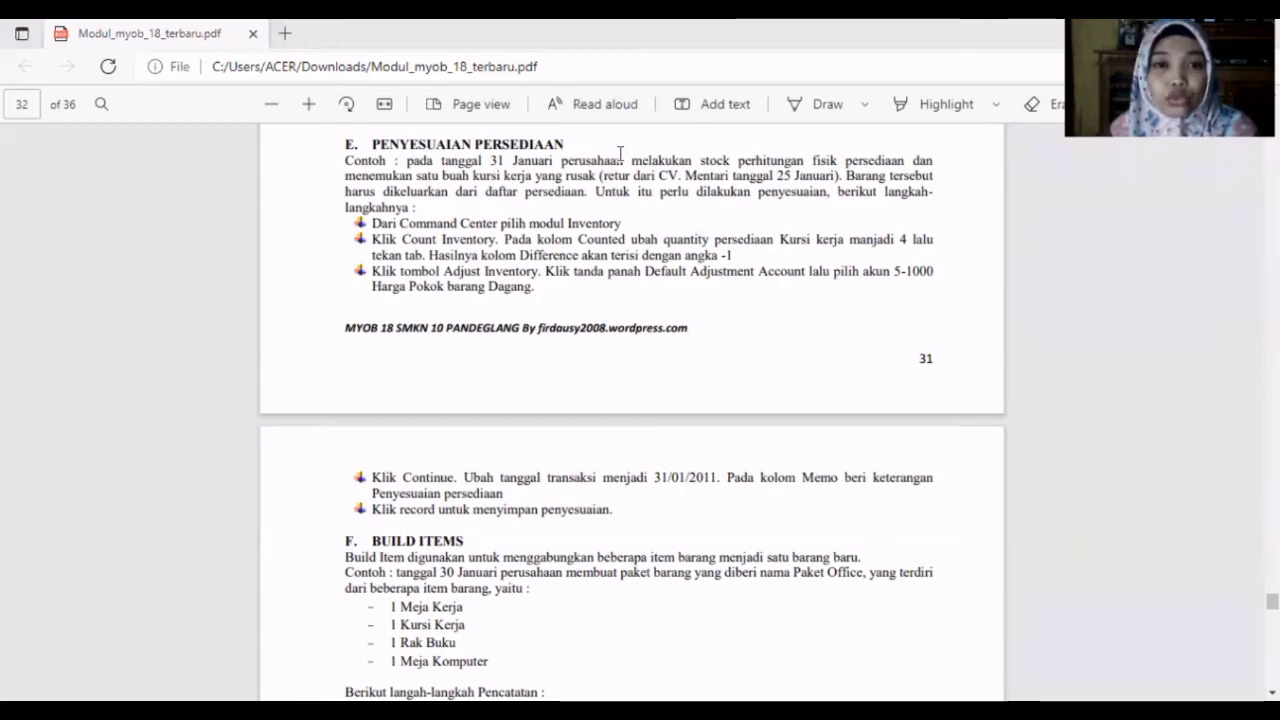
{"action": "key", "text": "alt+Tab"}
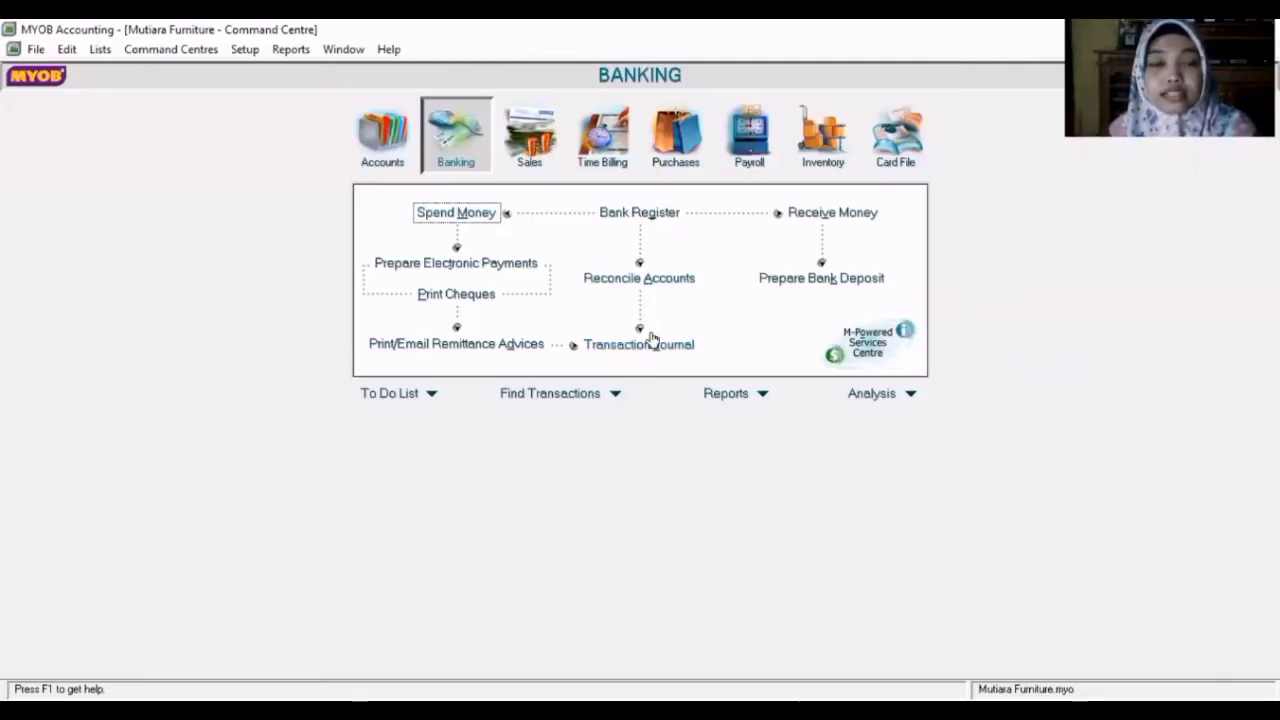
{"action": "left_click", "coordinate": [820, 165]}
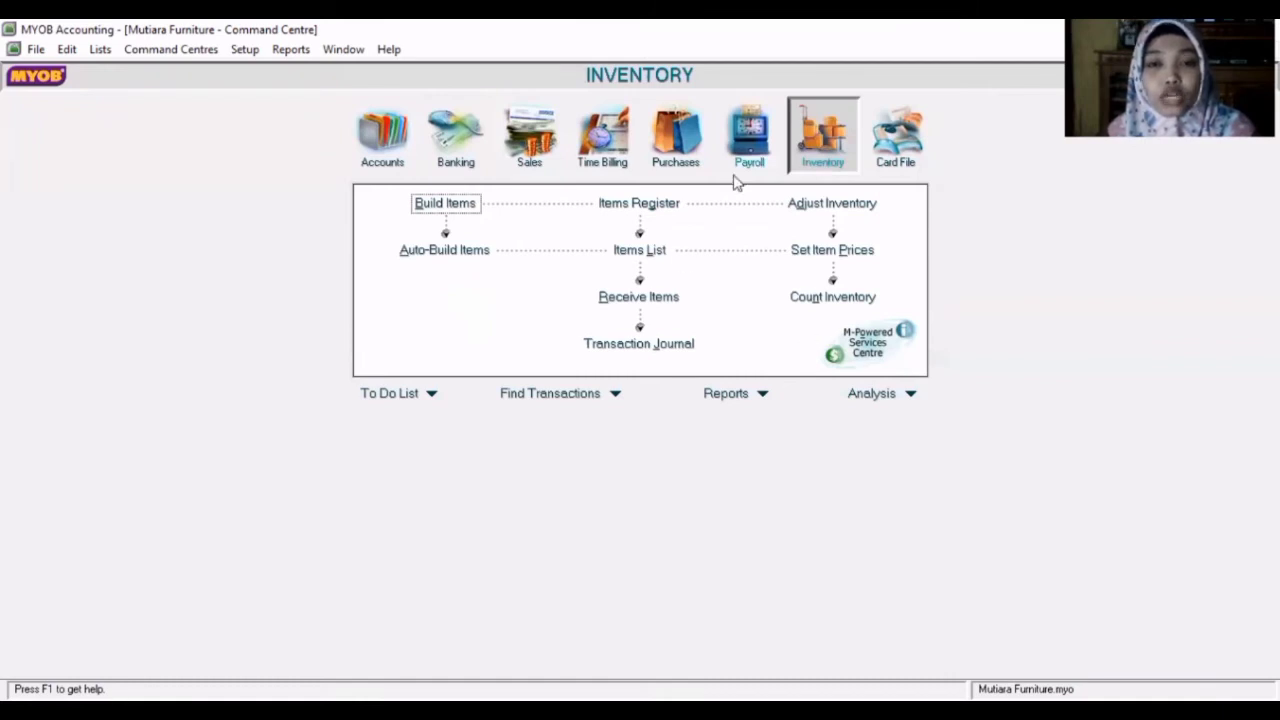
{"action": "left_click", "coordinate": [821, 299]}
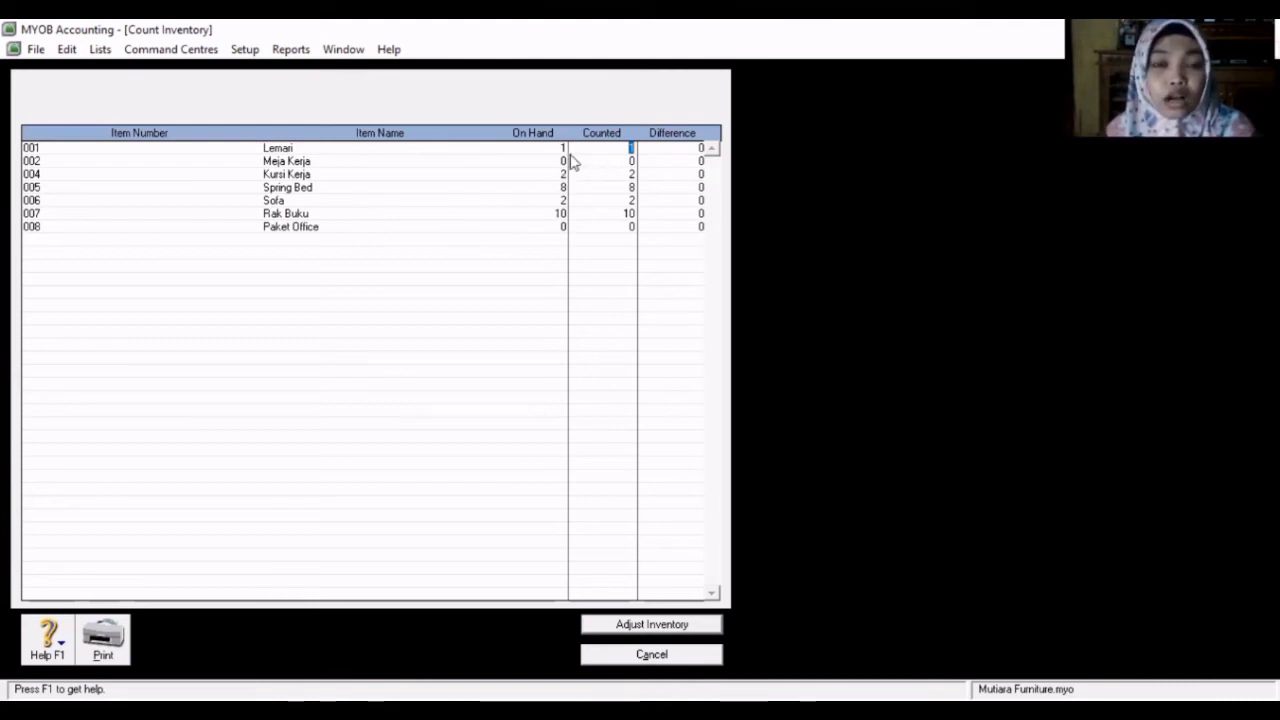
{"action": "left_click", "coordinate": [631, 173]}
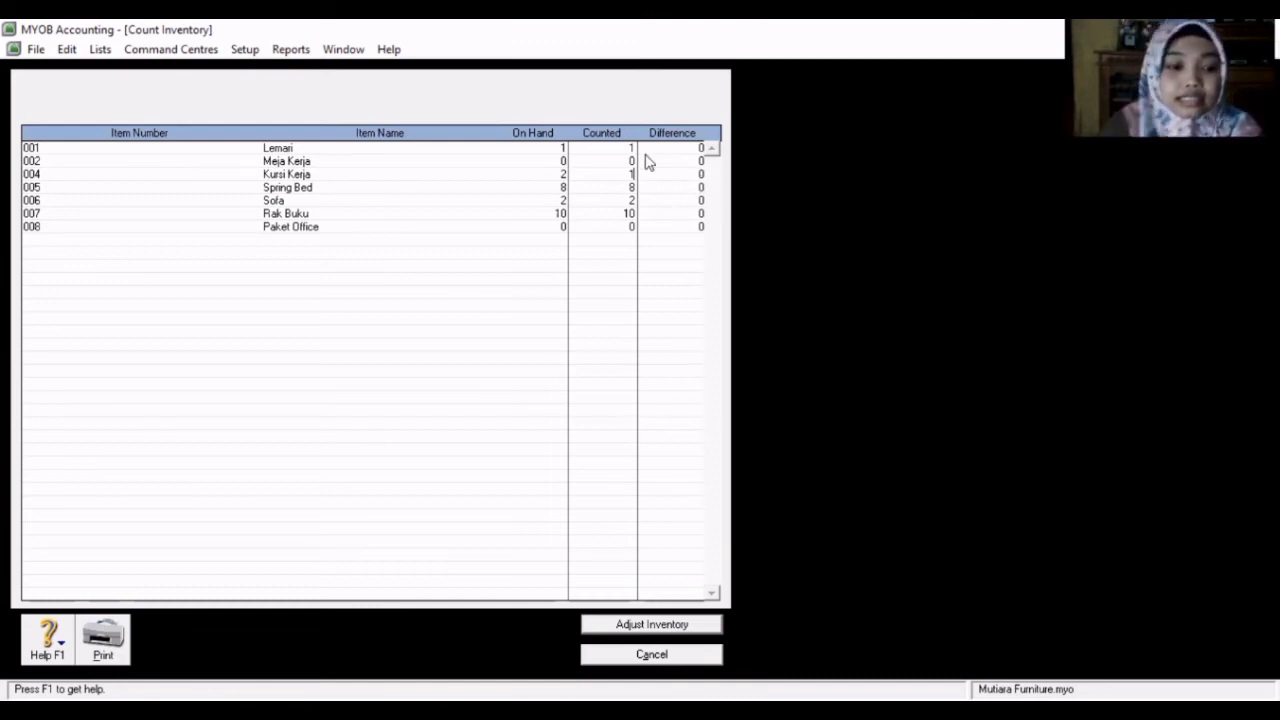
{"action": "key", "text": "Tab"}
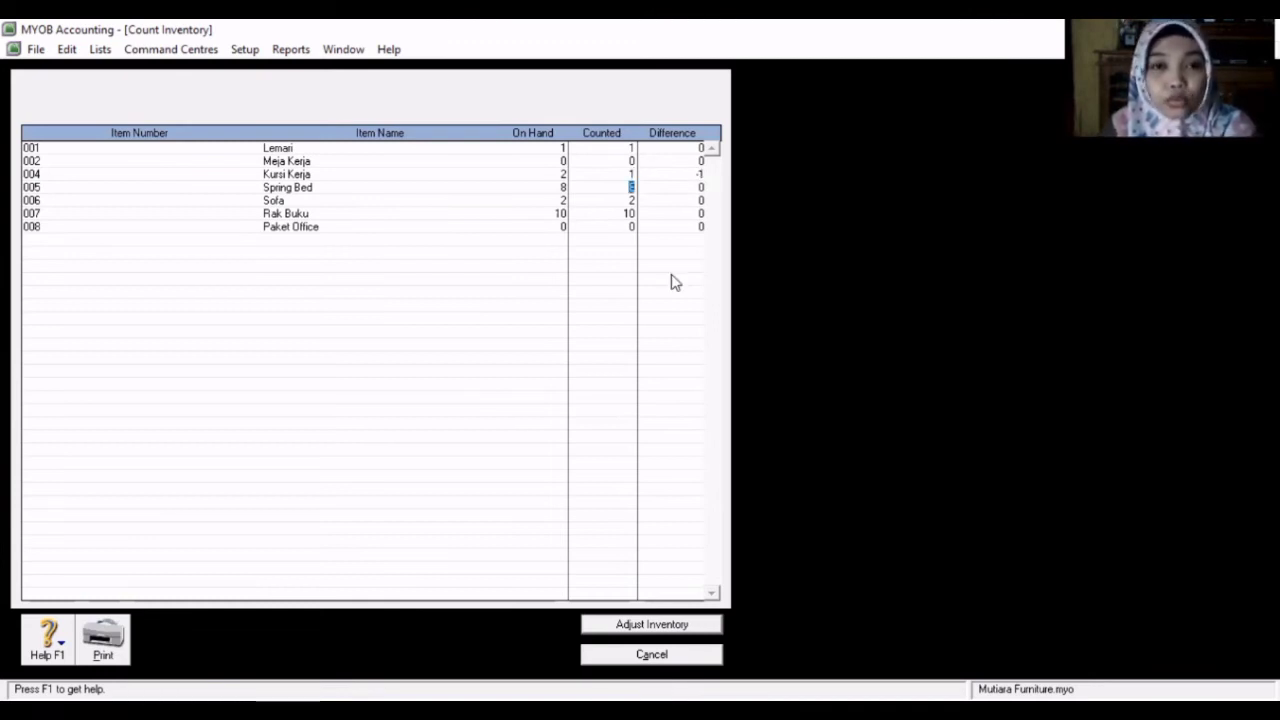
- Start the inventory adjustment with default adjustment account 5-1000 Harga Pokok Barang Dagang
{"action": "left_click", "coordinate": [627, 626]}
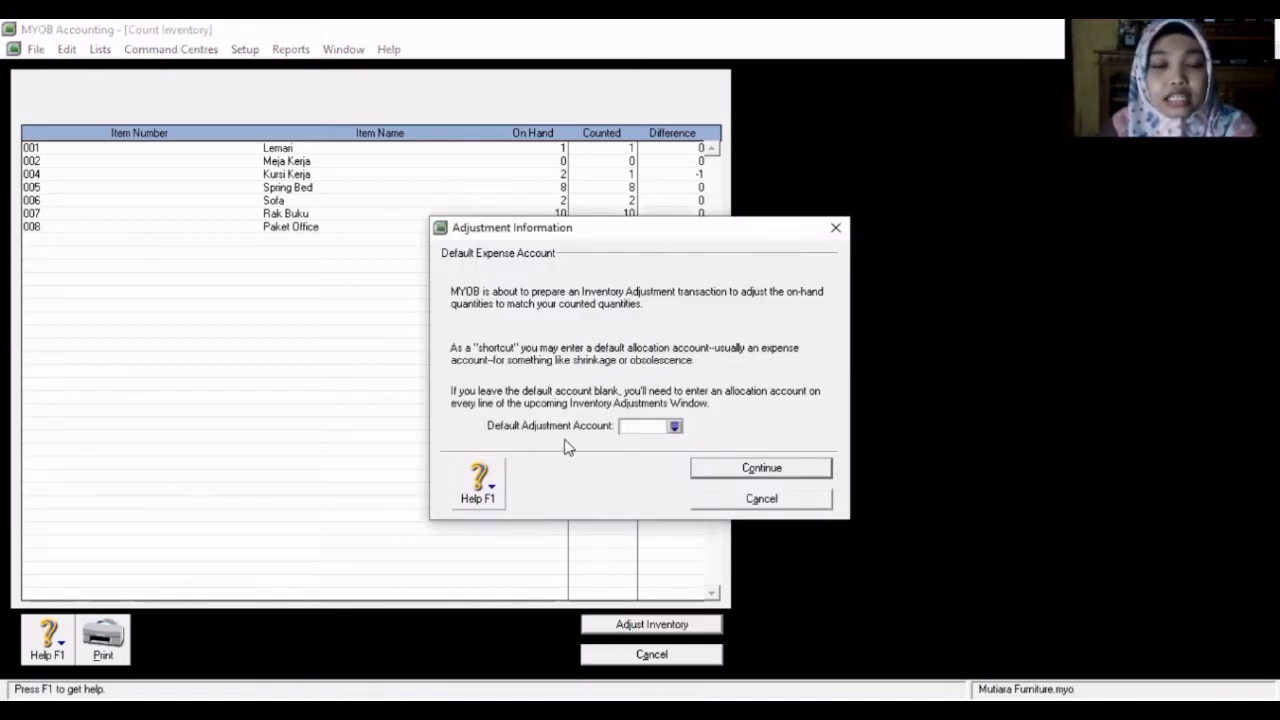
{"action": "left_click", "coordinate": [675, 426]}
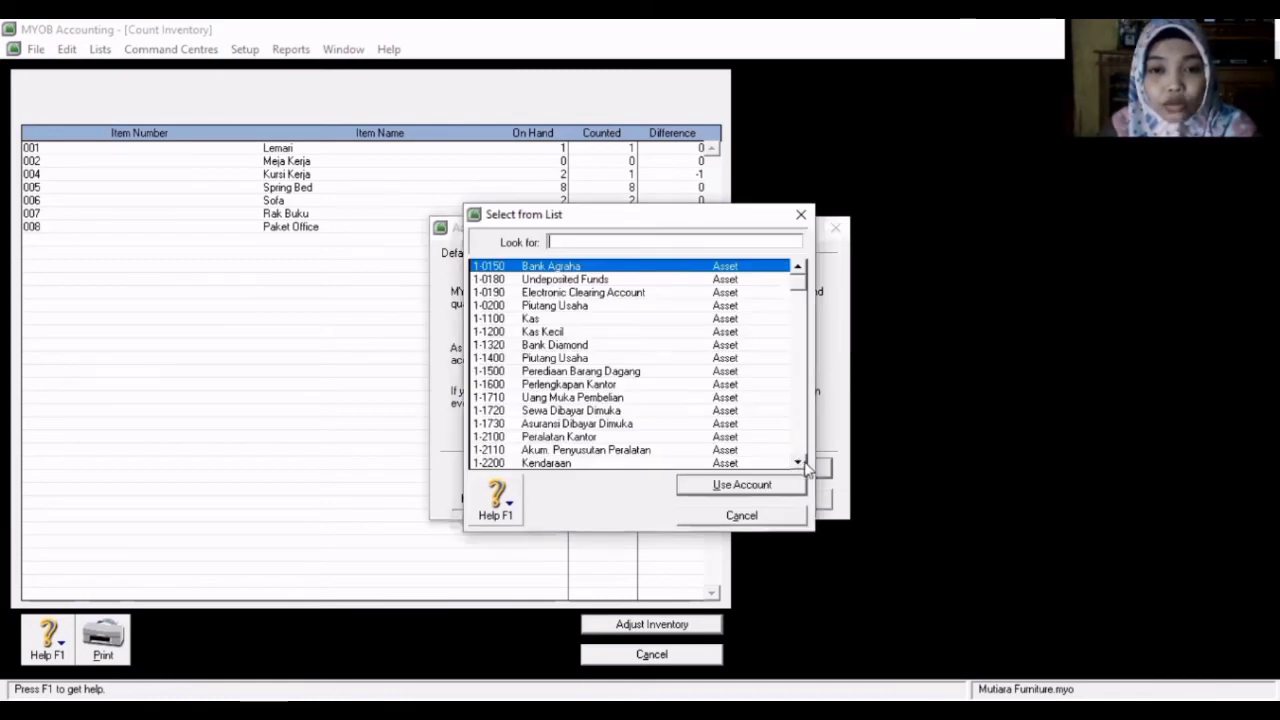
{"action": "left_click", "coordinate": [802, 462]}
{"action": "left_click", "coordinate": [803, 463]}
{"action": "left_click_drag", "start_coordinate": [803, 463], "coordinate": [803, 463]}
{"action": "left_click", "coordinate": [528, 397]}
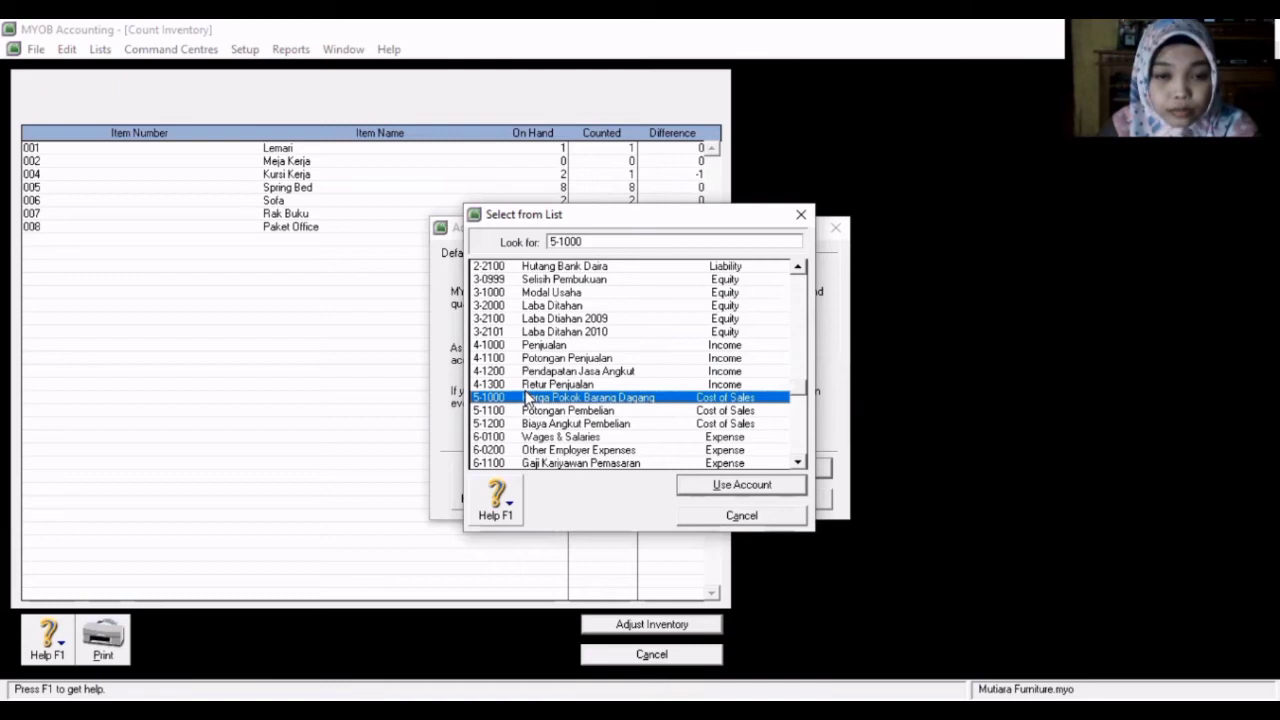
{"action": "left_click", "coordinate": [716, 484]}
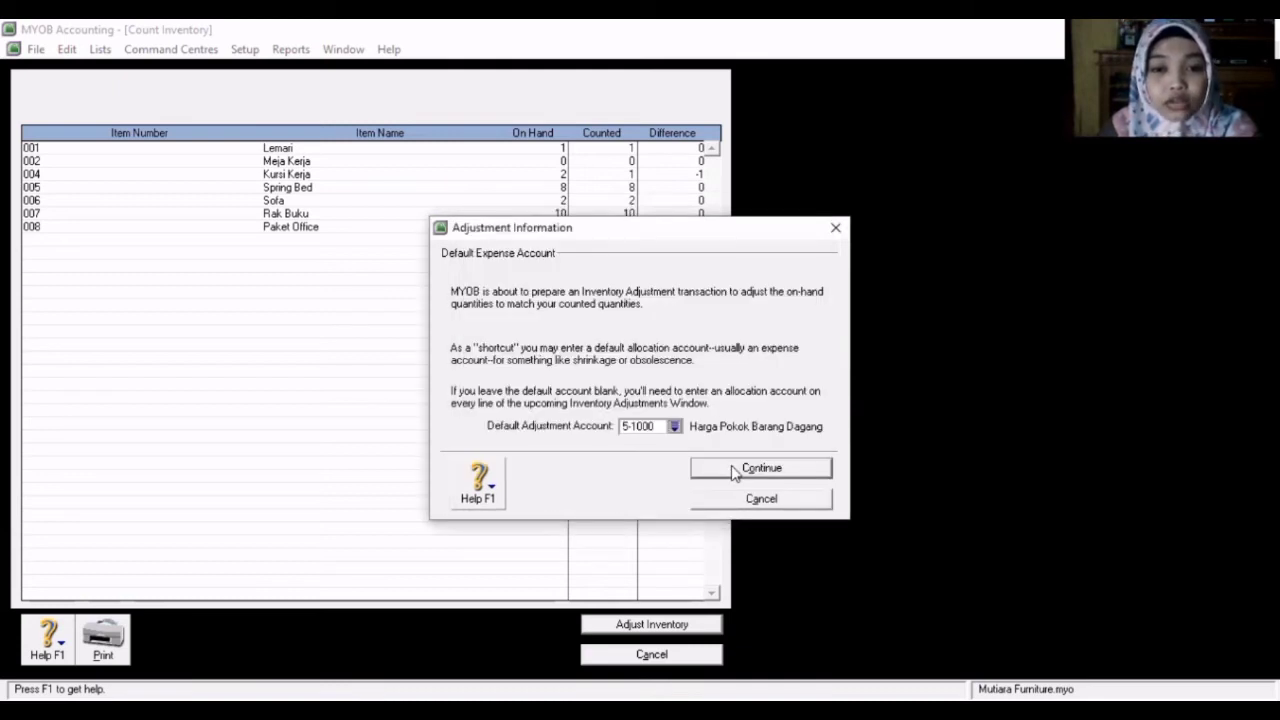
- Continue to the Adjust Inventory window and set the adjustment date to 31/01/2020
{"action": "left_click", "coordinate": [733, 469]}
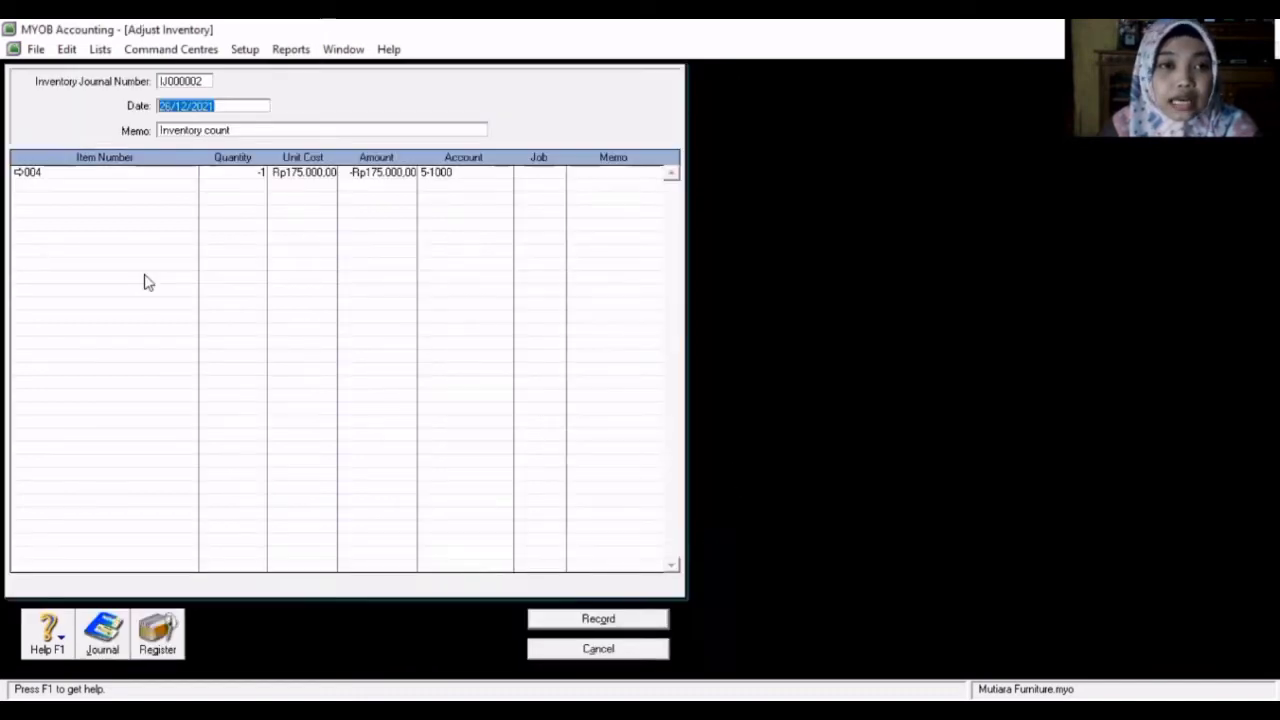
{"action": "left_click", "coordinate": [226, 105]}
{"action": "key", "text": "BackSpace"}
{"action": "key", "text": "BackSpace"}
{"action": "key", "text": "BackSpace"}
{"action": "key", "text": "BackSpace"}
{"action": "key", "text": "BackSpace"}
{"action": "key", "text": "BackSpace"}
{"action": "key", "text": "BackSpace"}
{"action": "key", "text": "BackSpace"}
{"action": "key", "text": "BackSpace"}
{"action": "key", "text": "BackSpace"}
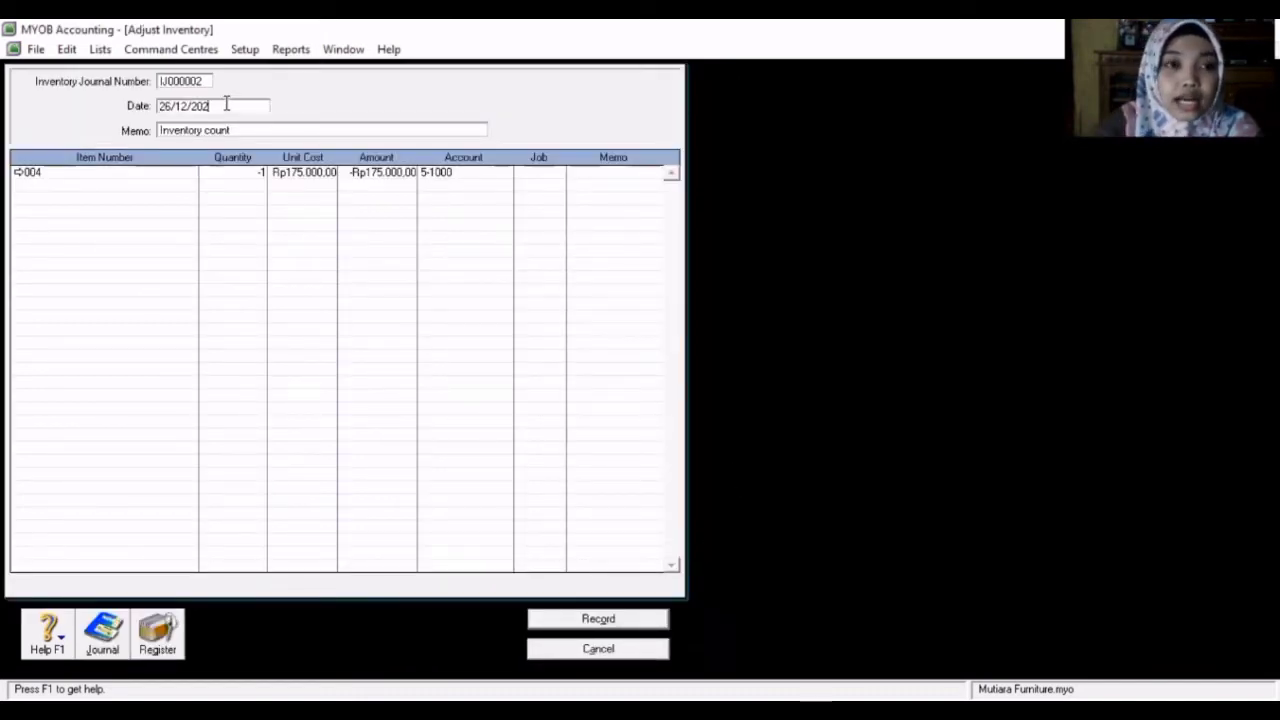
{"action": "type", "text": "3"}
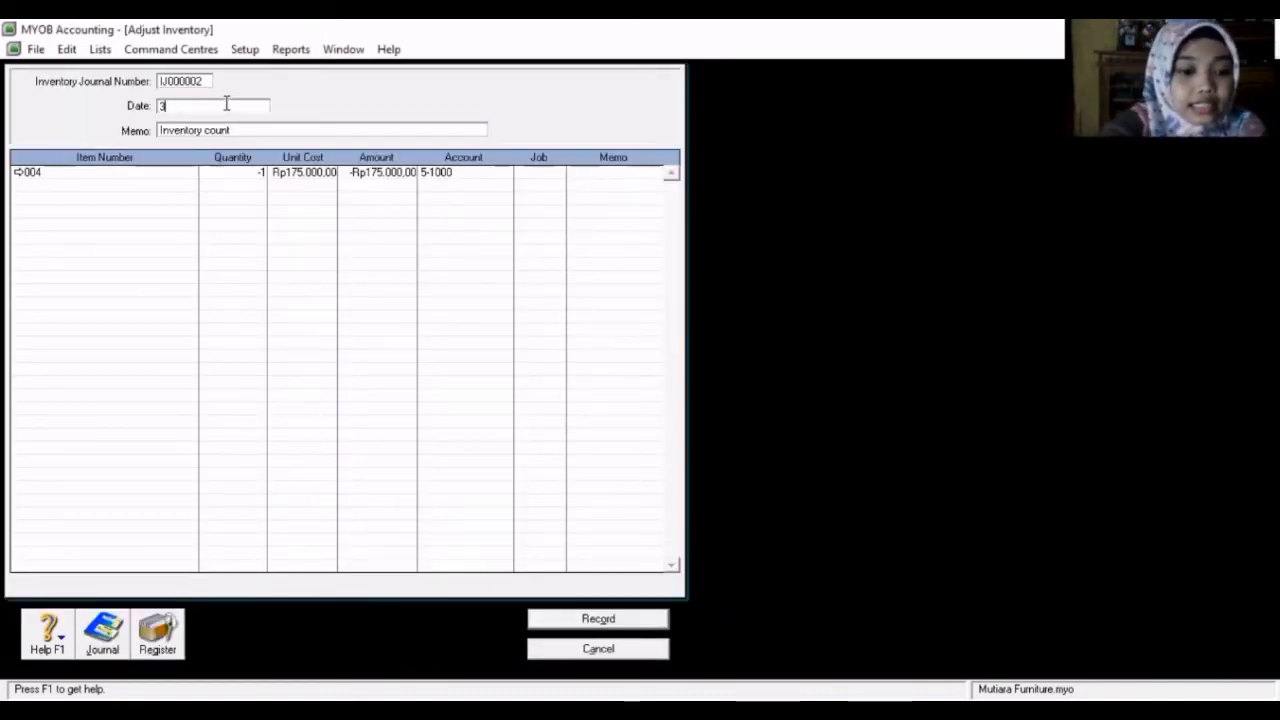
{"action": "type", "text": "1/0"}
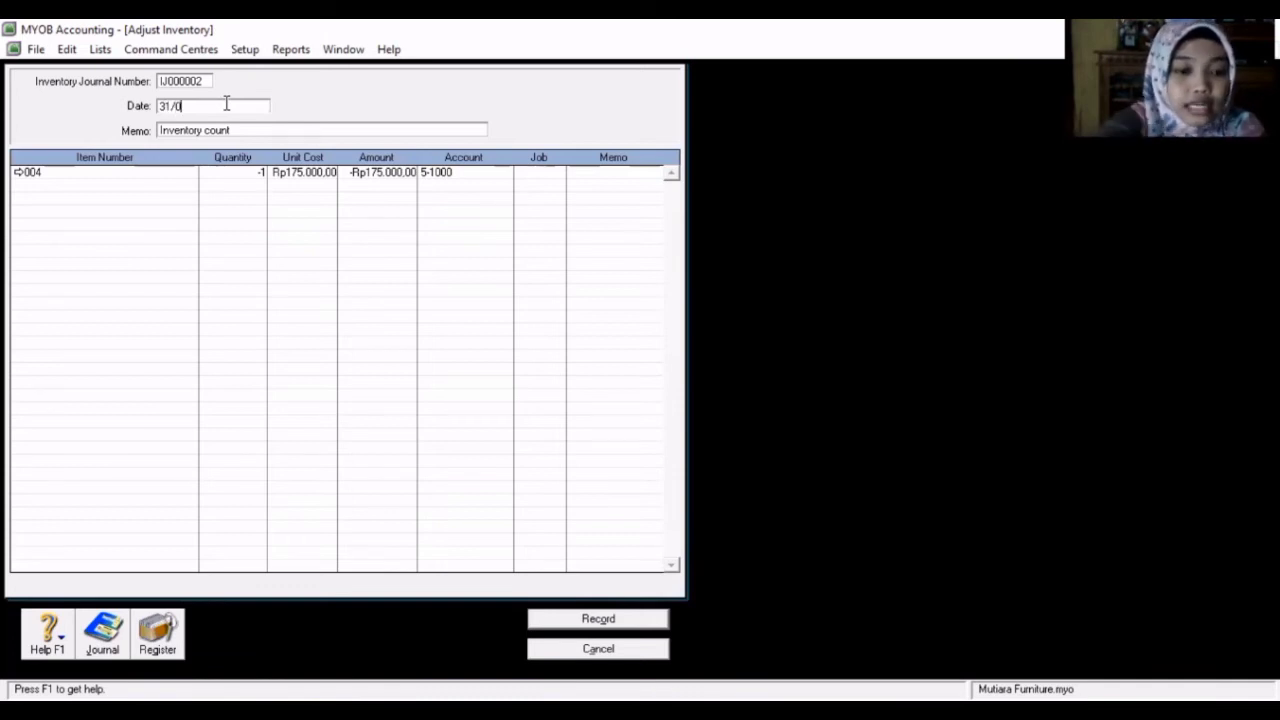
{"action": "type", "text": "1/2020"}
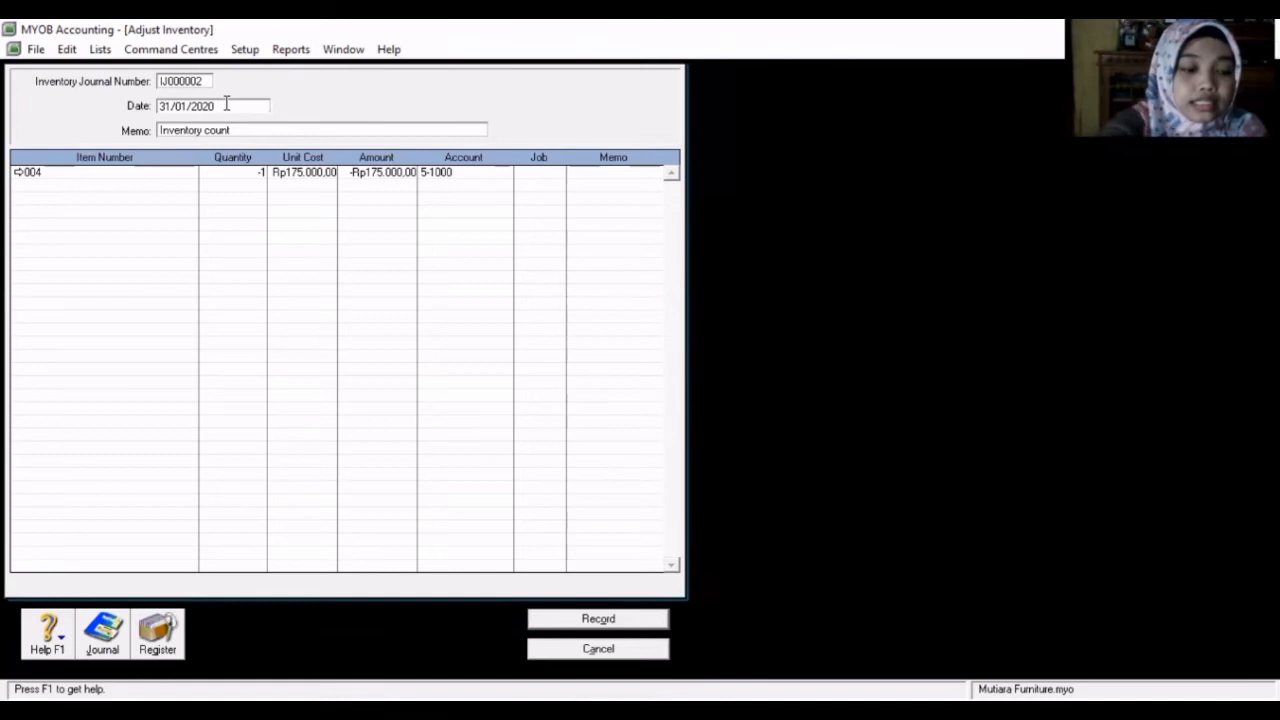
{"action": "key", "text": "Tab"}
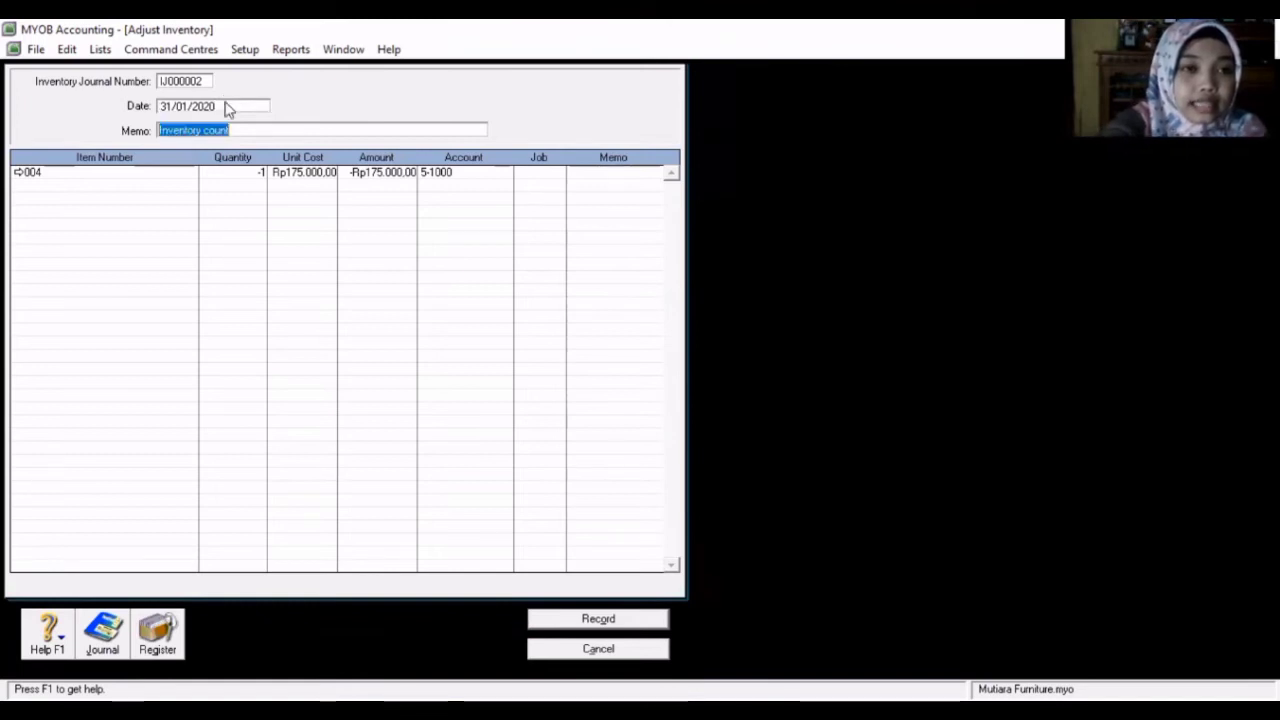
- Replace the memo with Penyesuaian Persediaan and record the inventory adjustment
{"action": "key", "text": "BackSpace"}
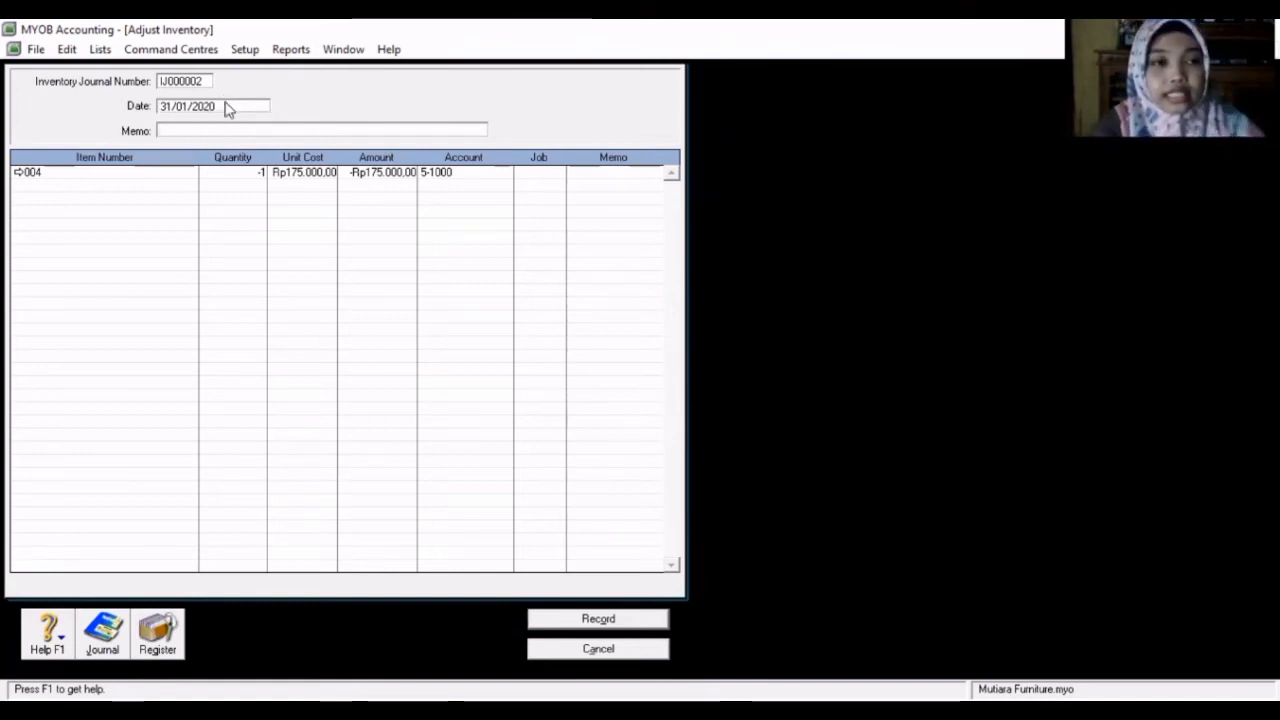
{"action": "type", "text": "P"}
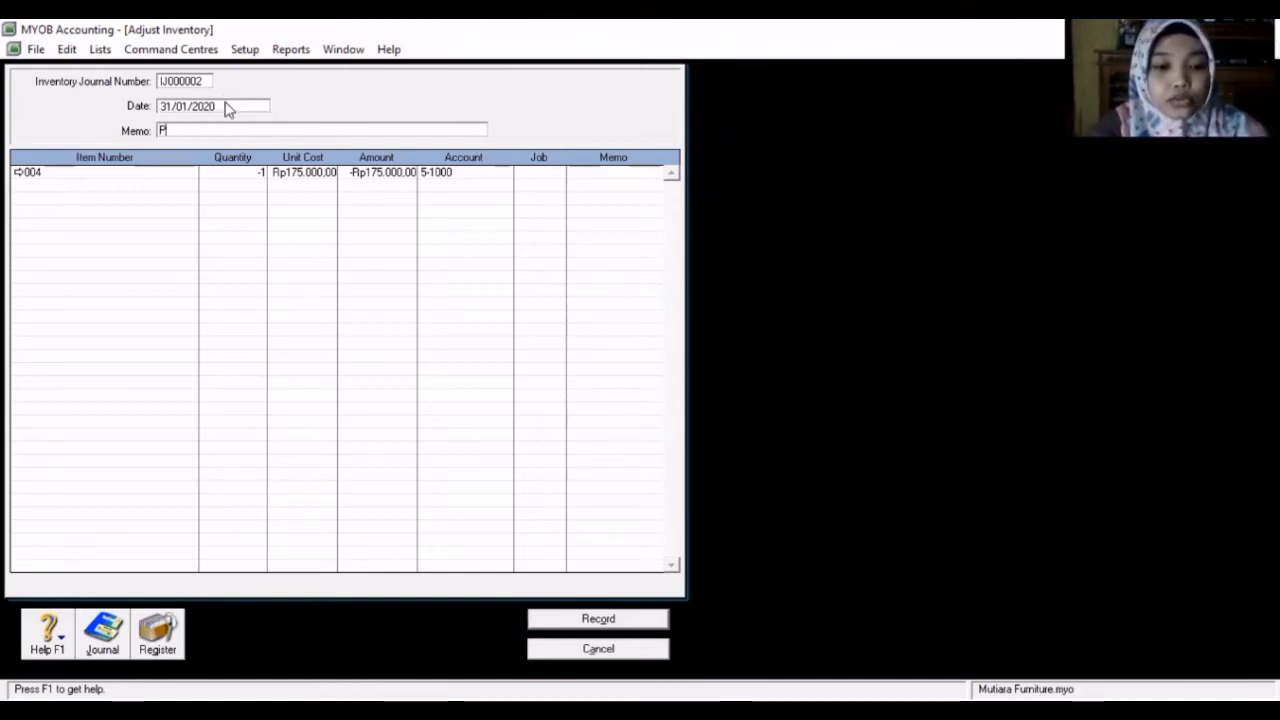
{"action": "type", "text": "enyesuaia"}
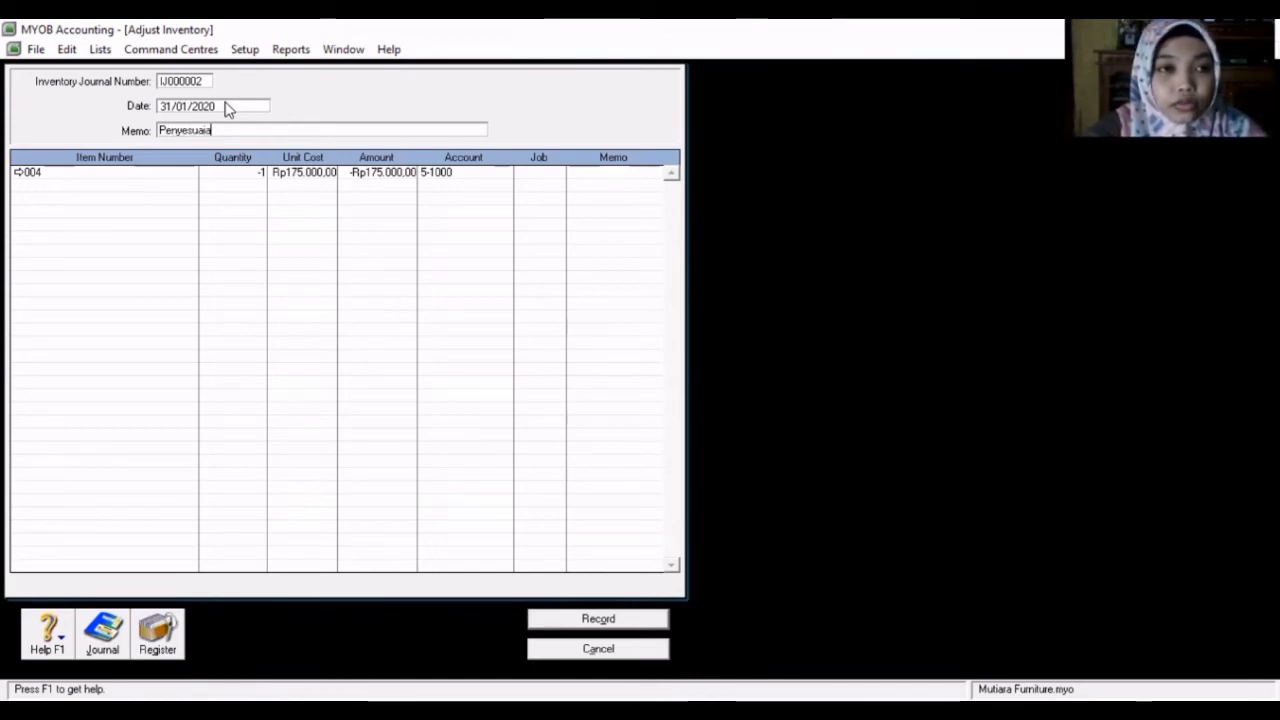
{"action": "type", "text": "n Persediaan"}
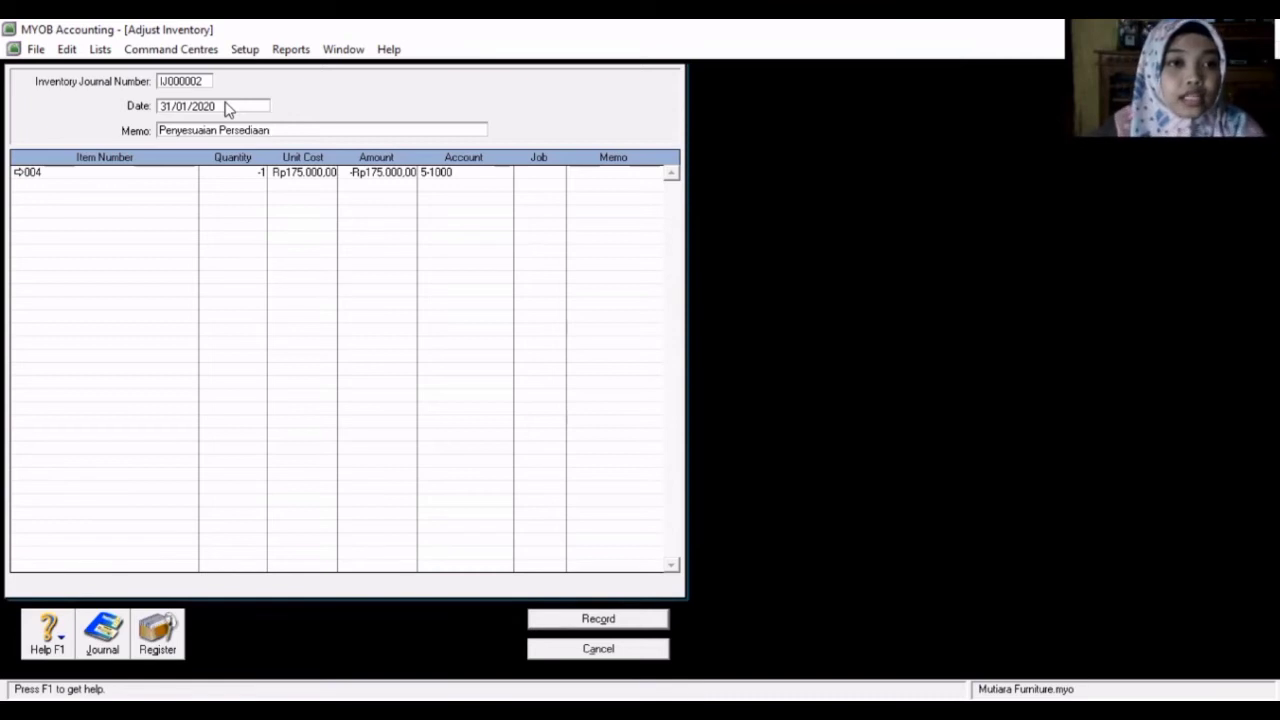
{"action": "left_click", "coordinate": [600, 619]}
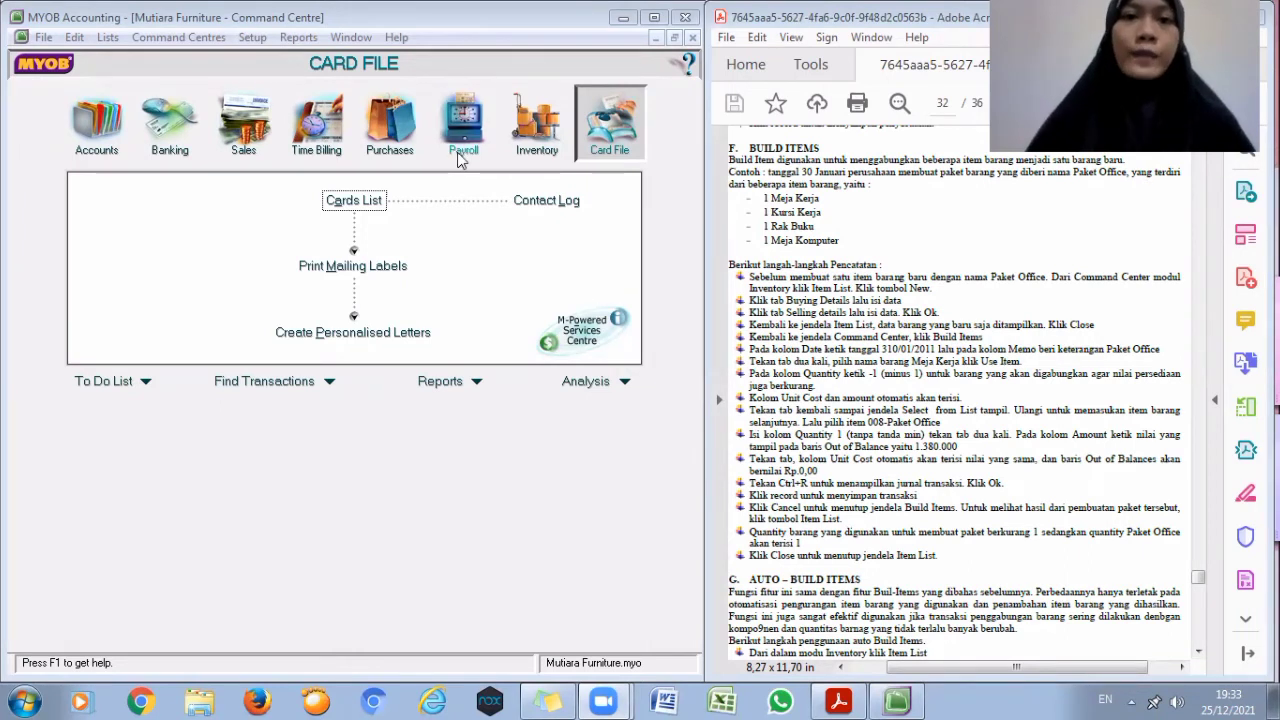
- Open the Inventory items list and start a new item with item number 008
{"action": "left_click", "coordinate": [553, 121]}
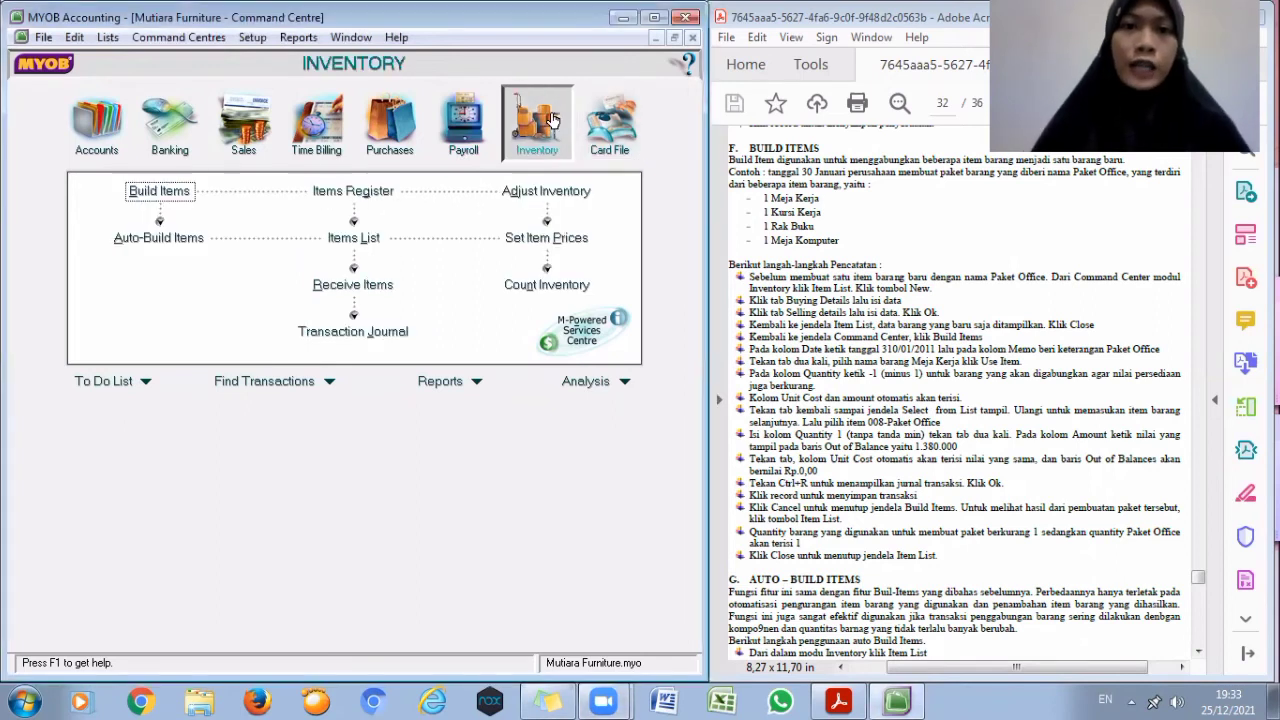
{"action": "left_click", "coordinate": [350, 240]}
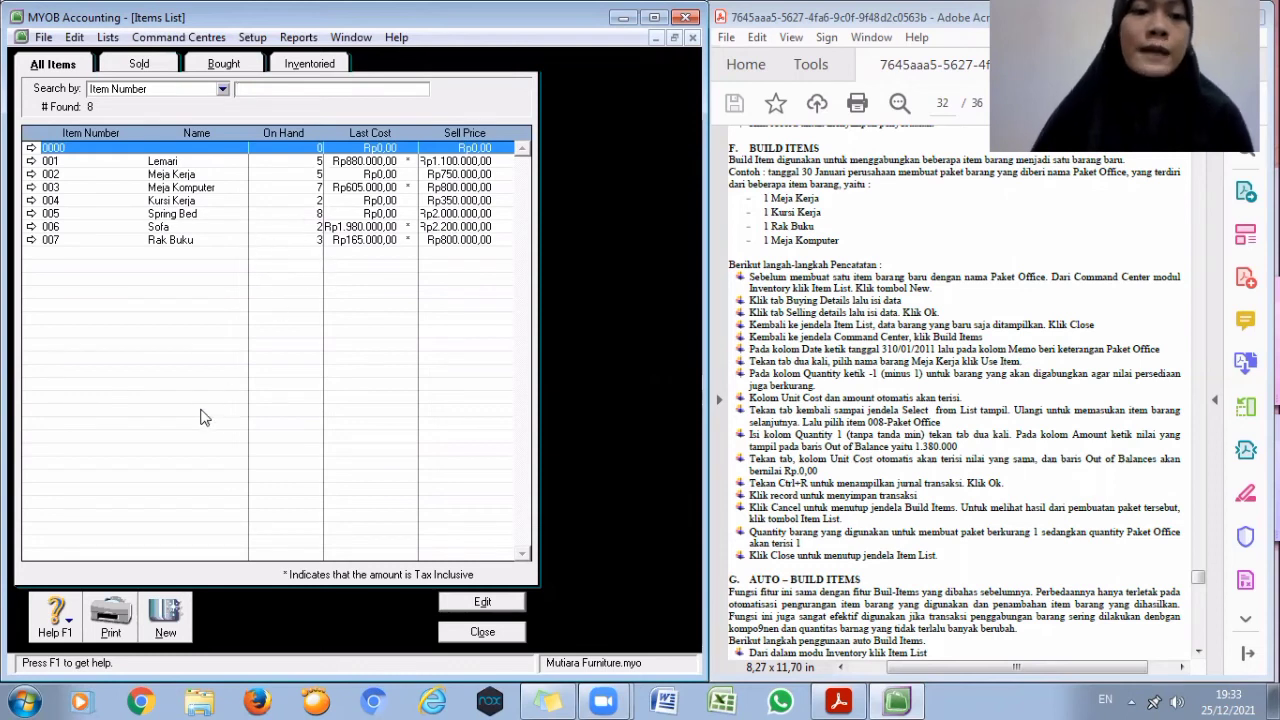
{"action": "left_click", "coordinate": [168, 625]}
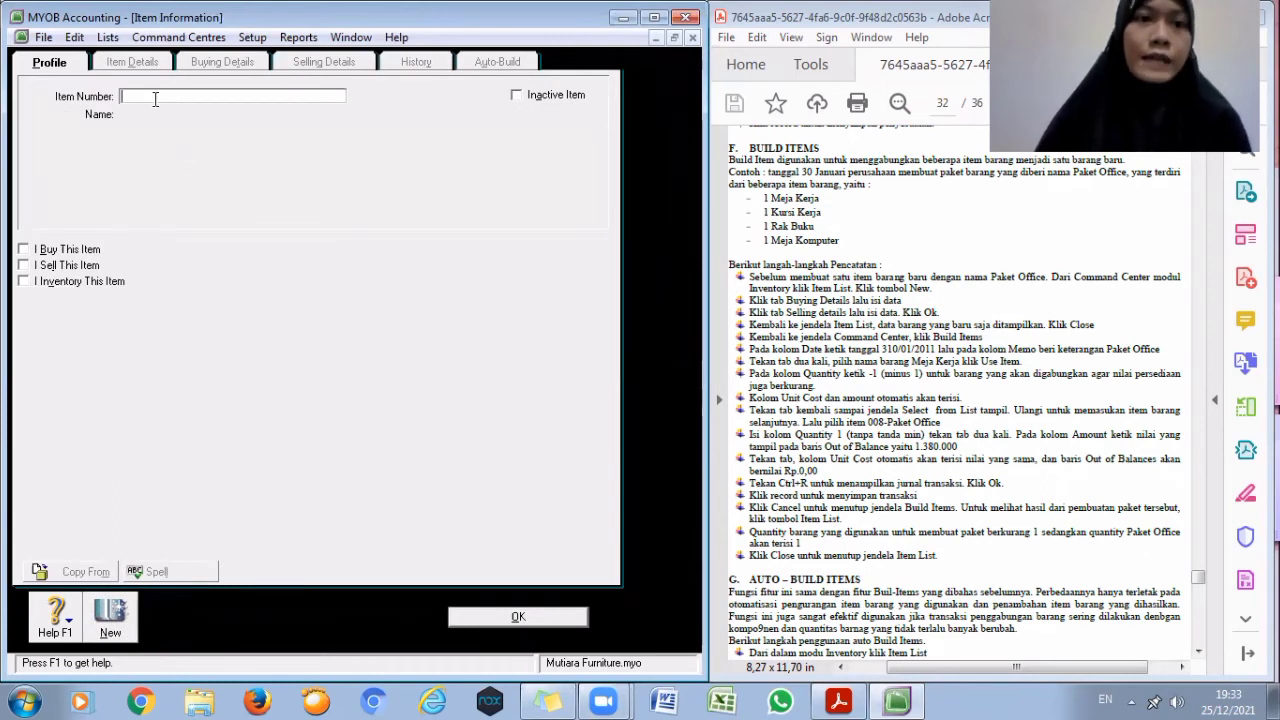
{"action": "type", "text": "00"}
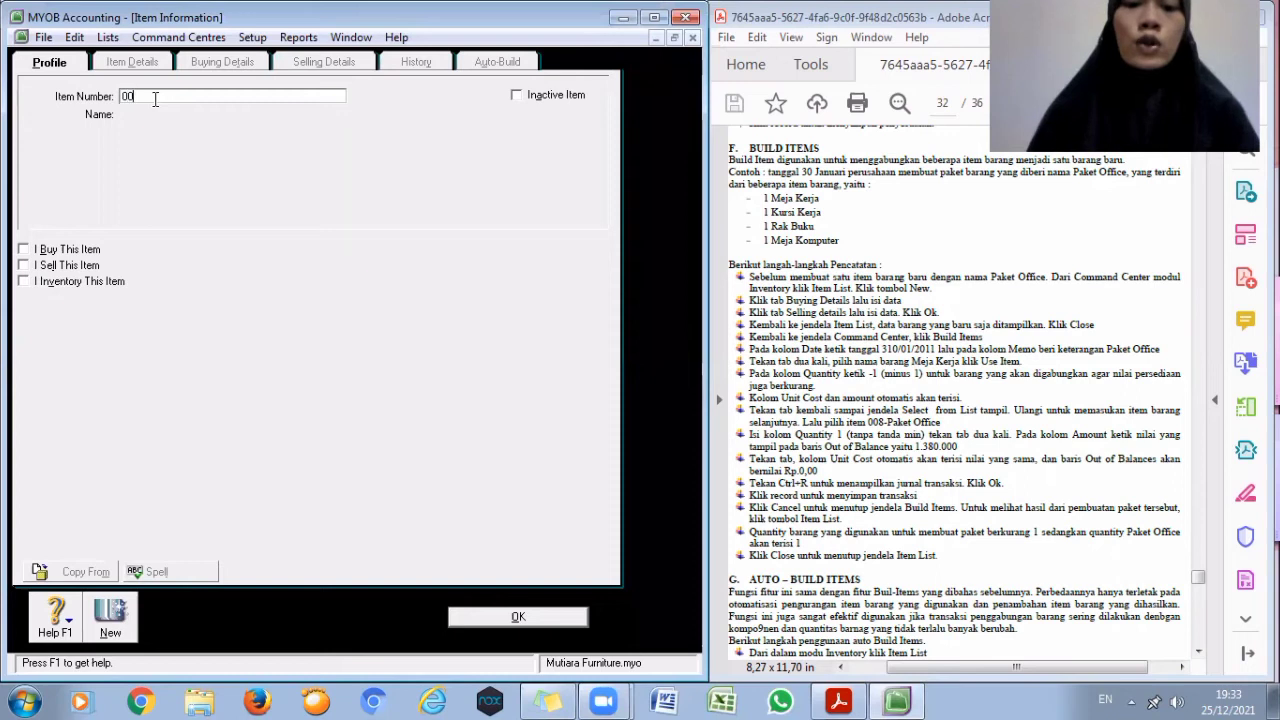
{"action": "type", "text": "8"}
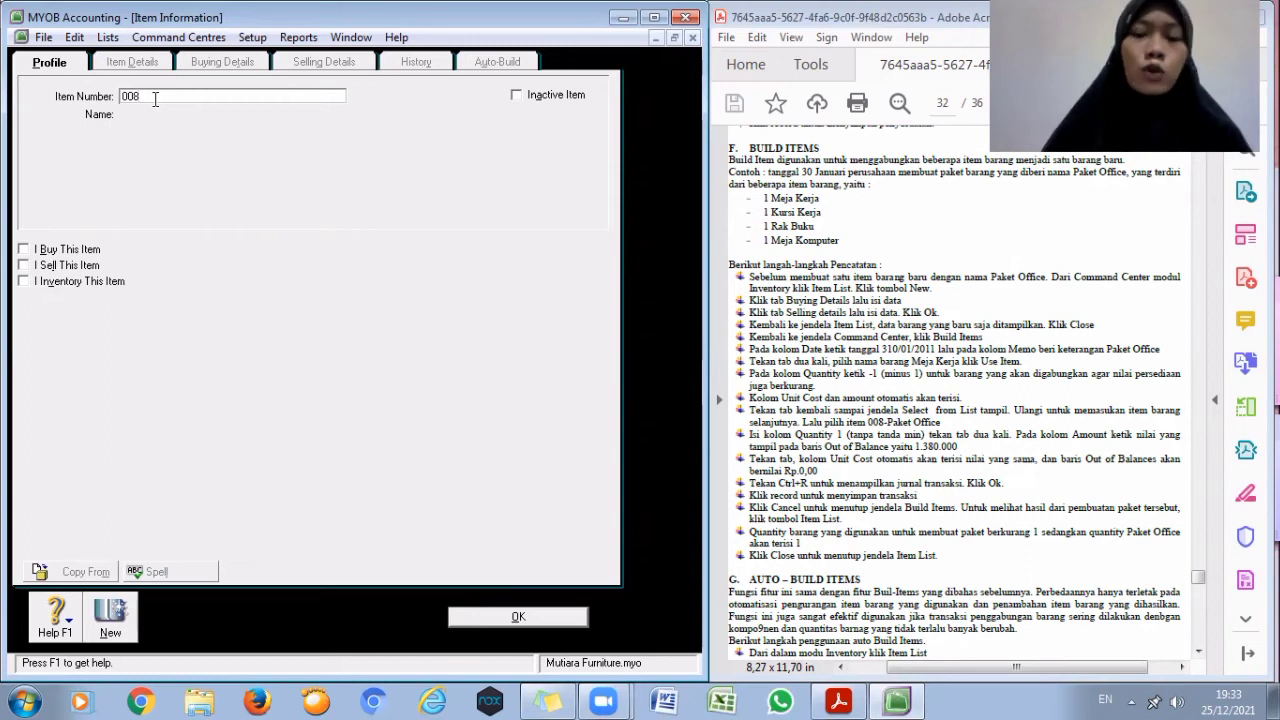
{"action": "key", "text": "Tab"}
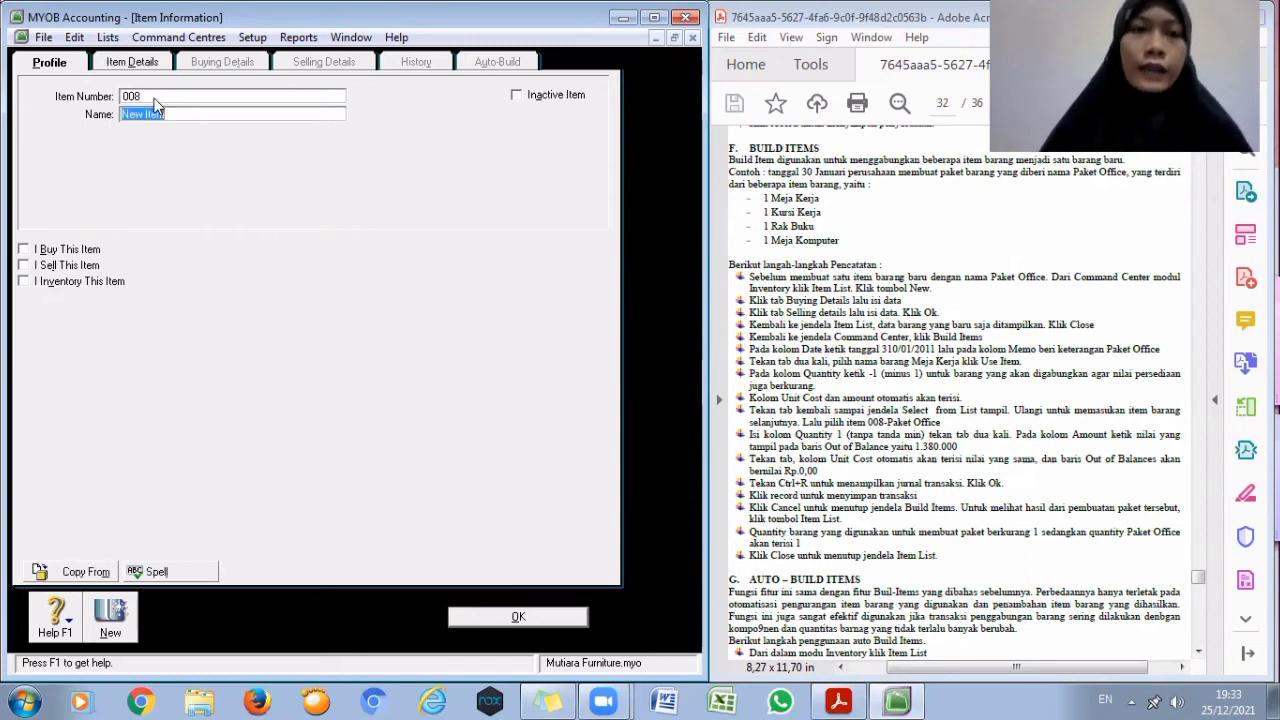
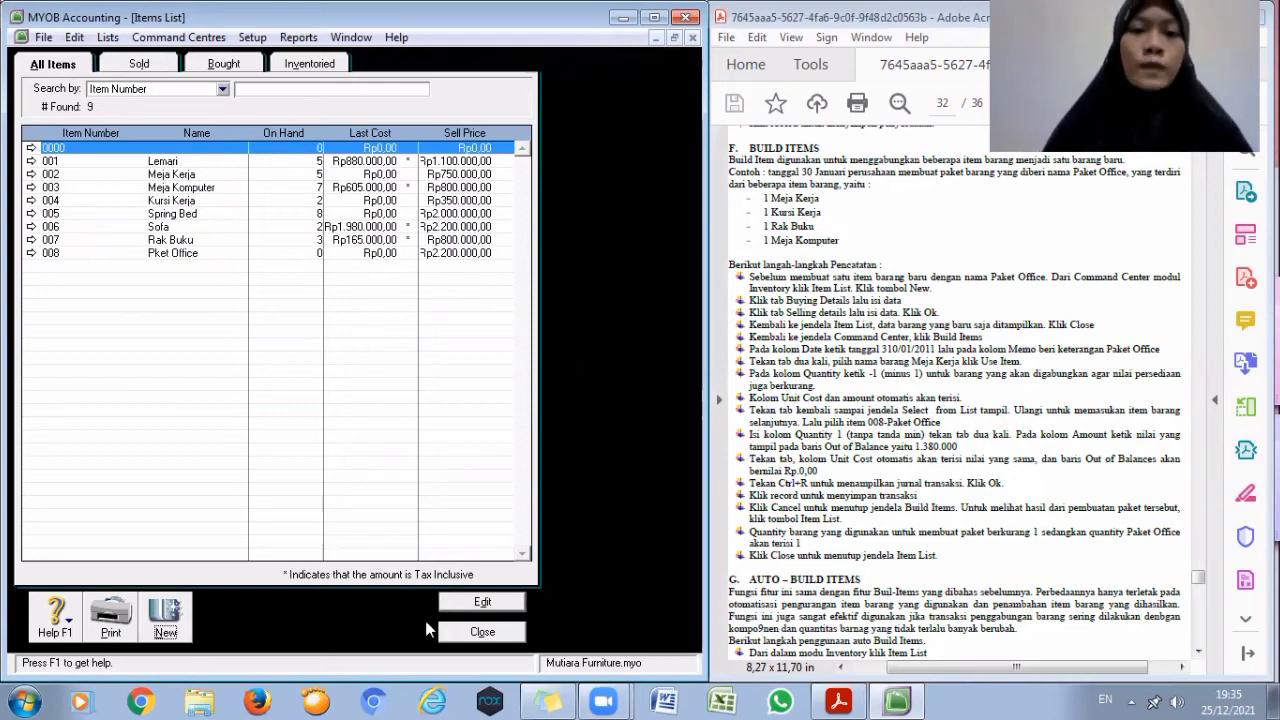
- Close the Items List, open Build Items, and set the date to 30/01/2020 with memo Paket OFFICE
{"action": "left_click", "coordinate": [480, 632]}
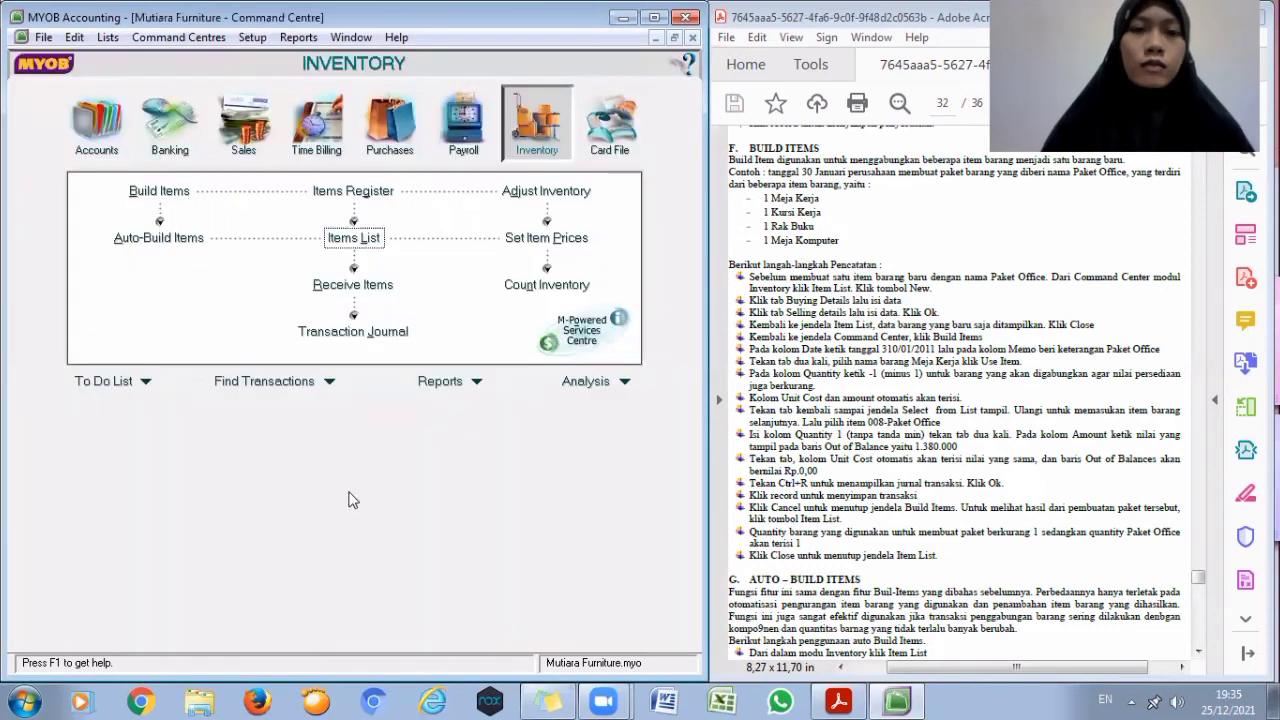
{"action": "left_click", "coordinate": [161, 192]}
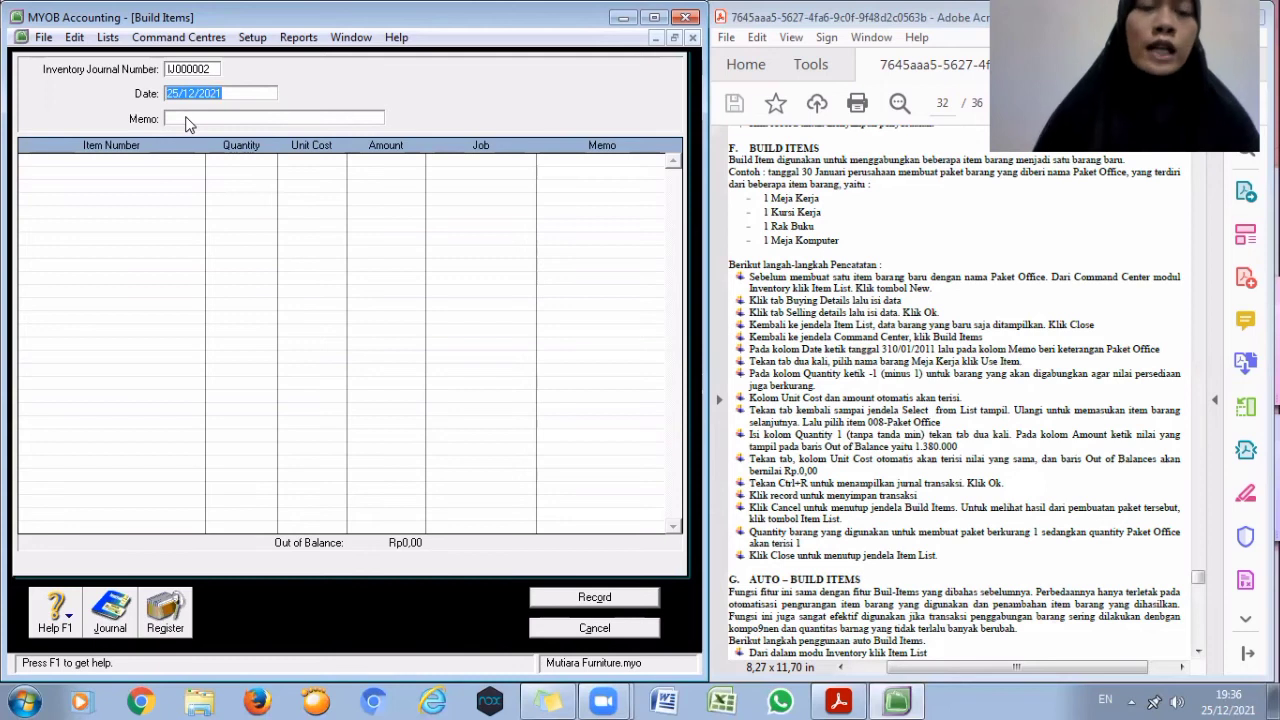
{"action": "type", "text": "30,"}
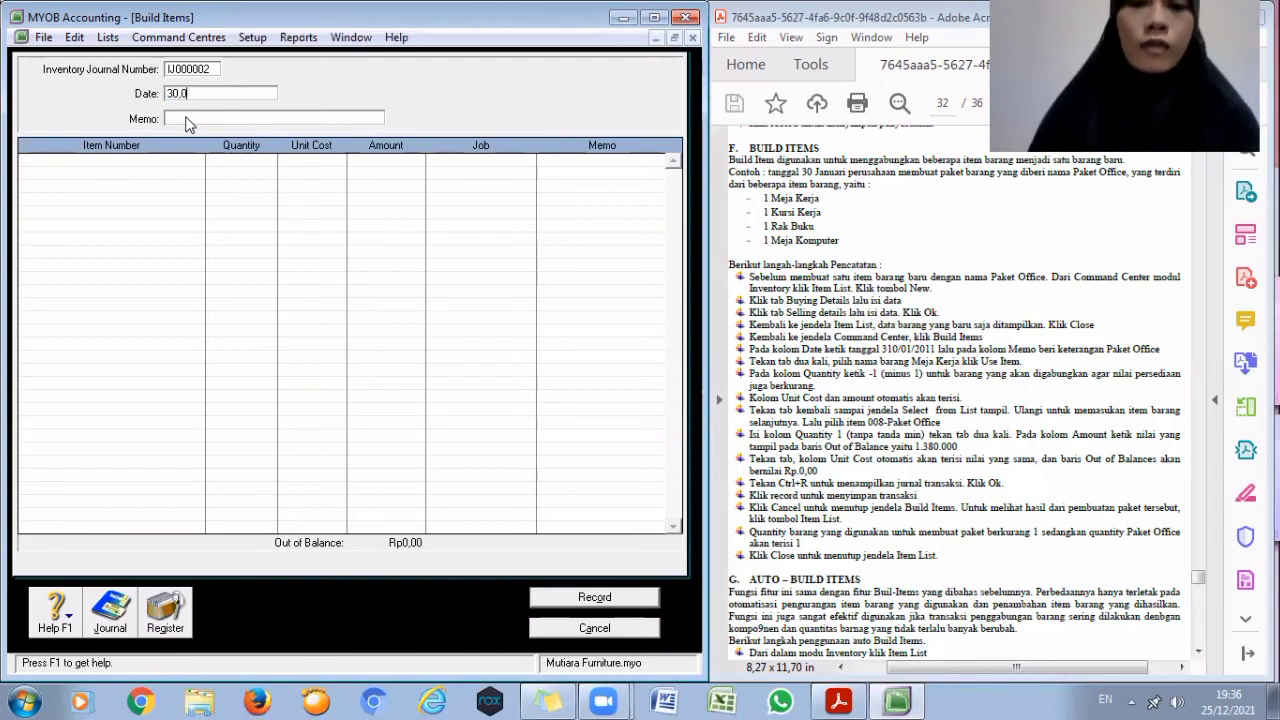
{"action": "type", "text": "0/01/2020"}
{"action": "left_click", "coordinate": [186, 118]}
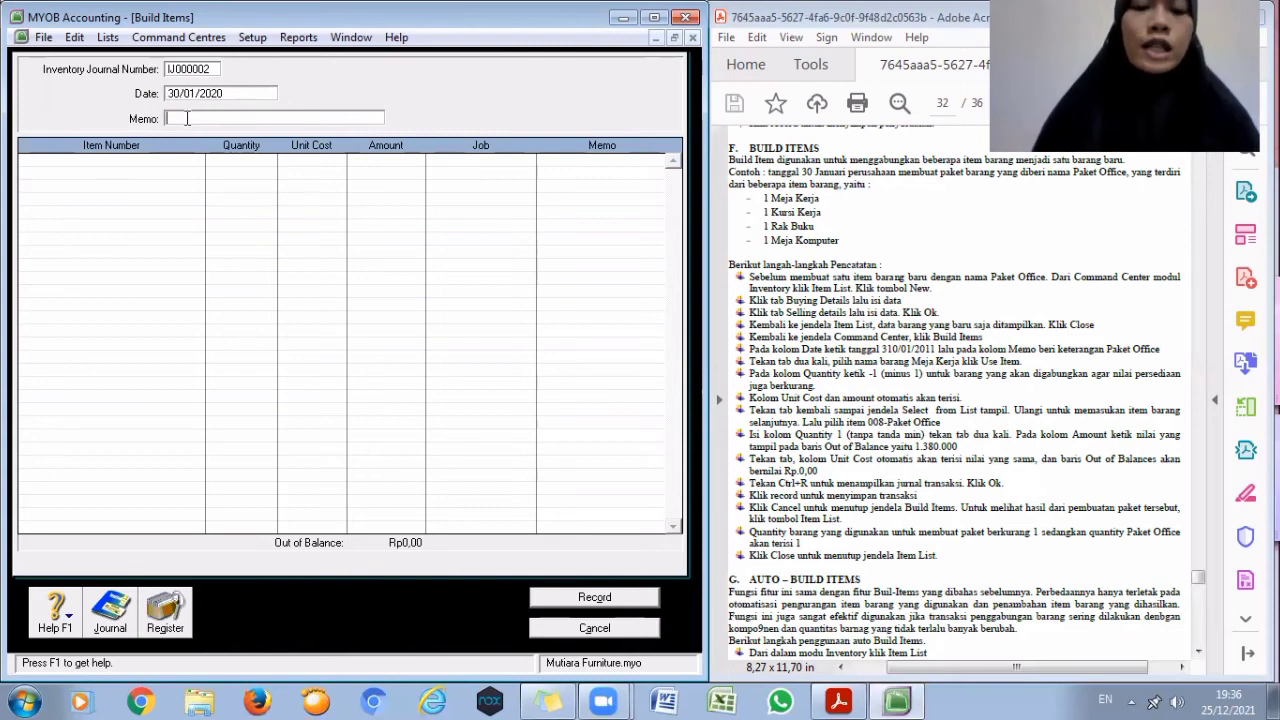
{"action": "type", "text": "Paket OFFICE"}
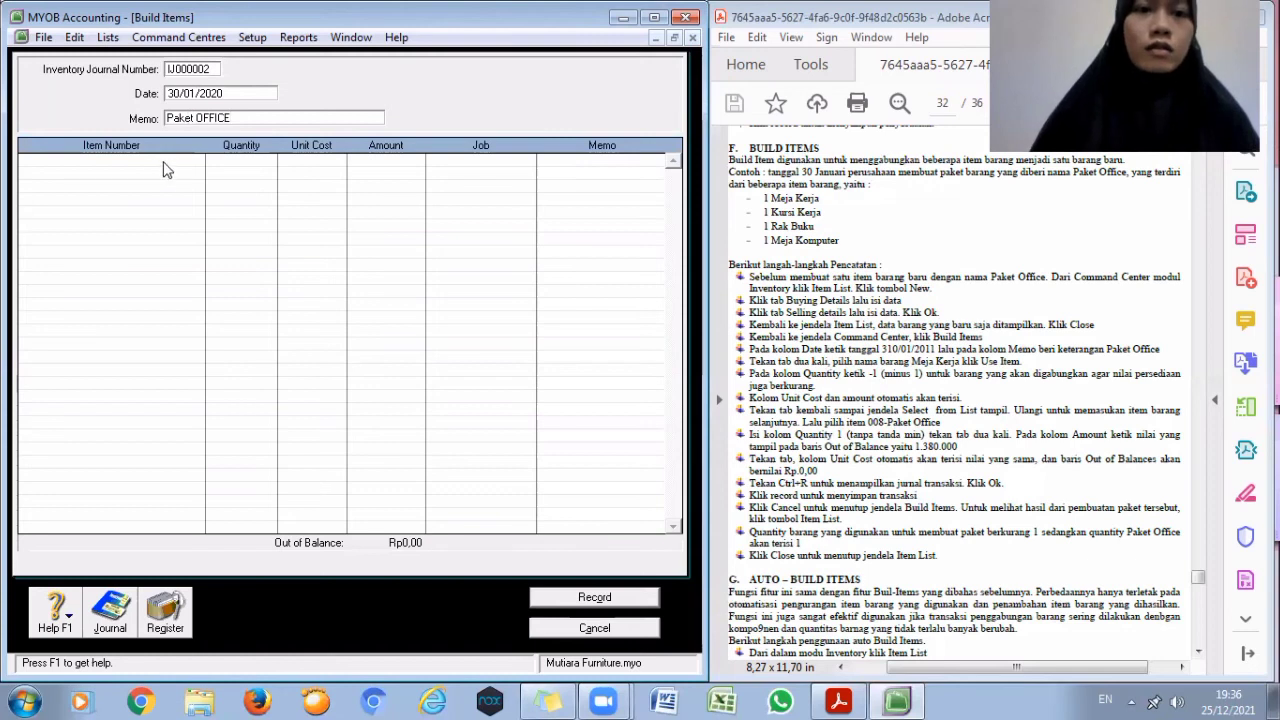
{"action": "key", "text": "Tab"}
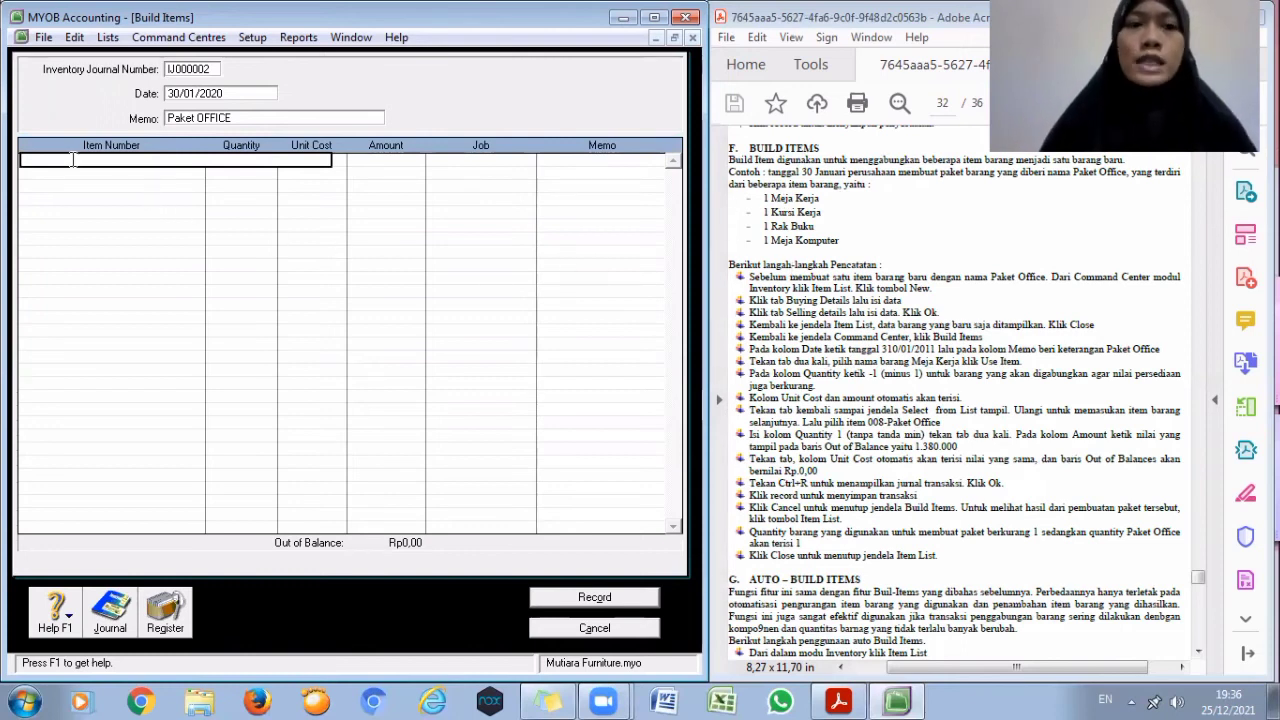
- Add item 002 Meja Kerja to the build with quantity -1
{"action": "key", "text": "Tab"}
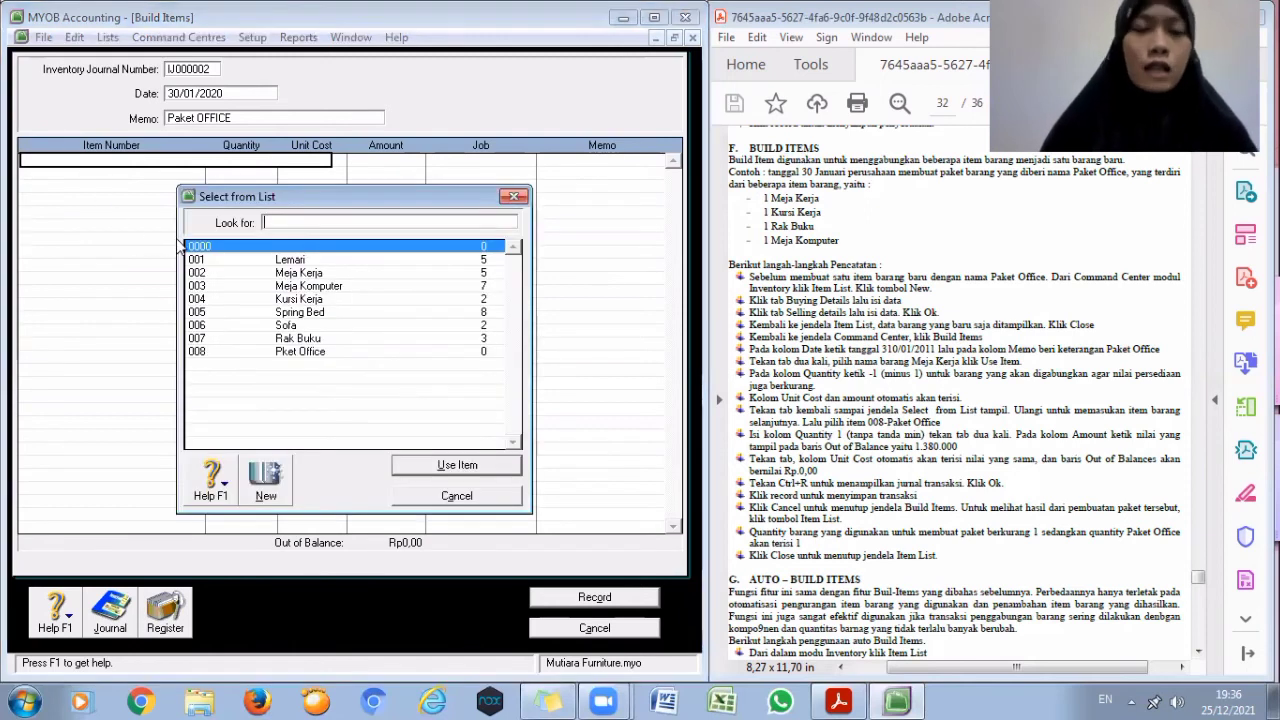
{"action": "left_click", "coordinate": [250, 273]}
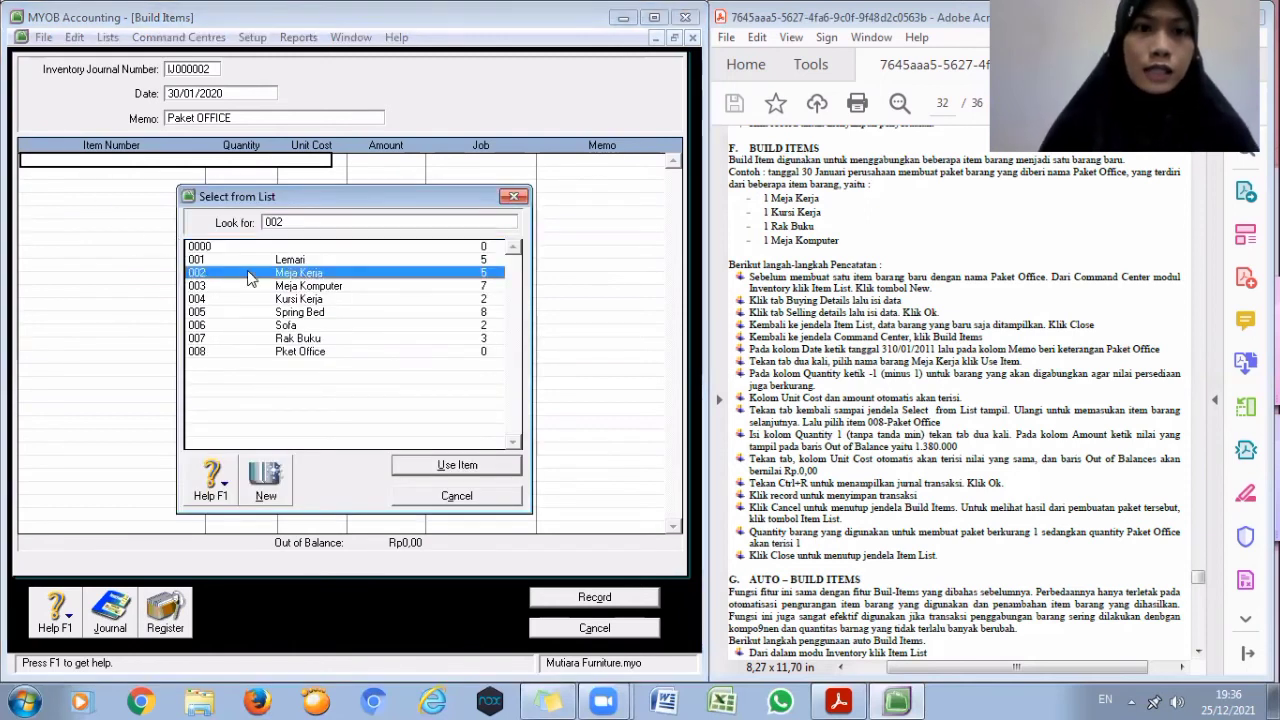
{"action": "left_click", "coordinate": [440, 465]}
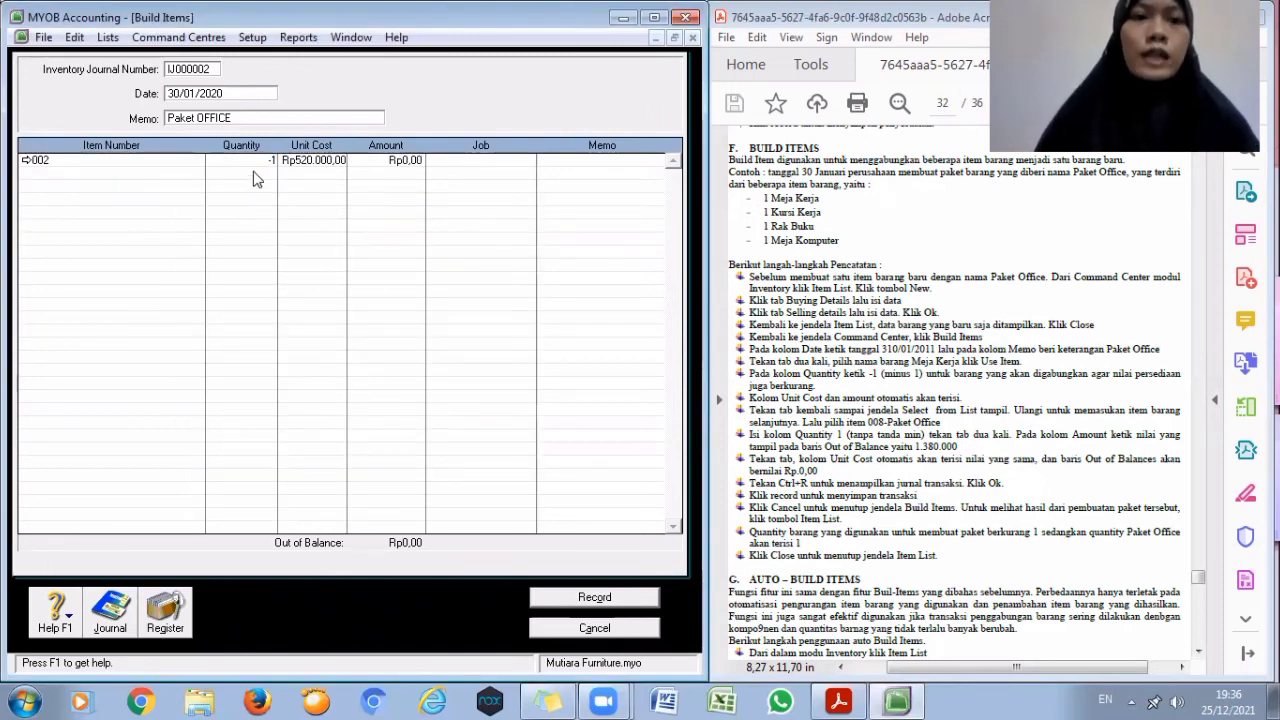
{"action": "left_click", "coordinate": [254, 172]}
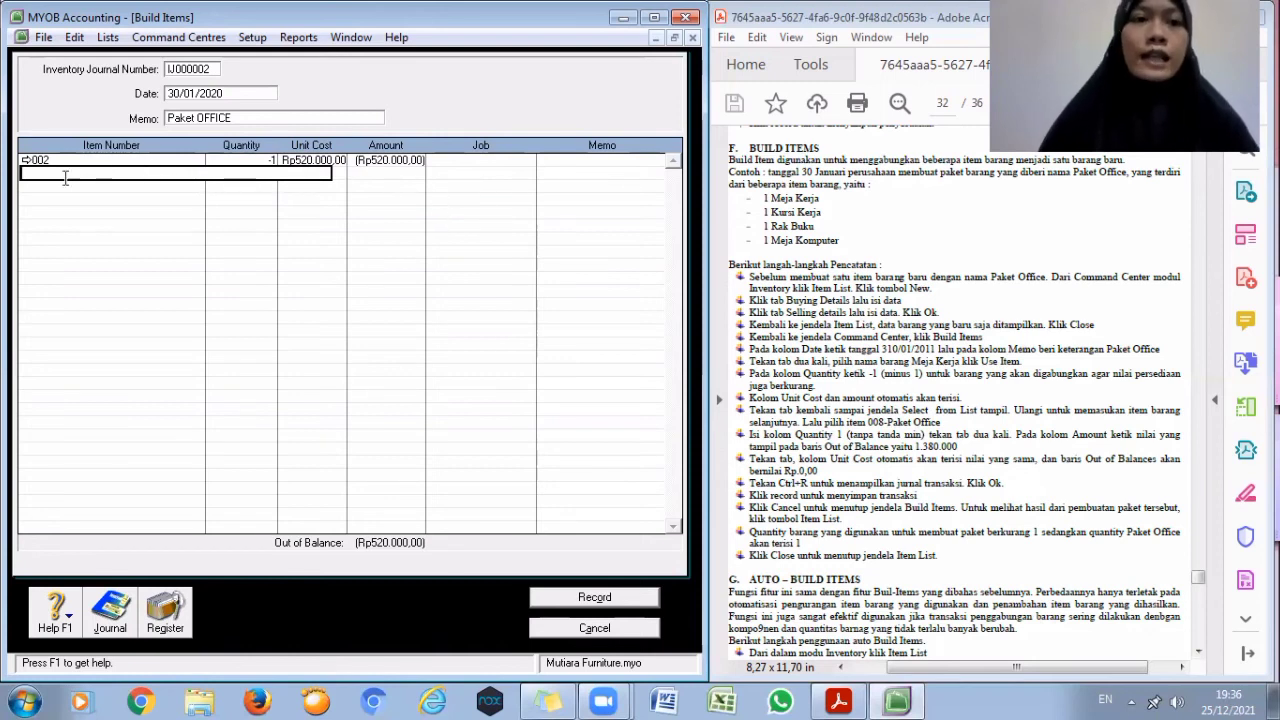
- Add item 004 Kursi Kerja to the build with quantity -1
{"action": "key", "text": "Tab"}
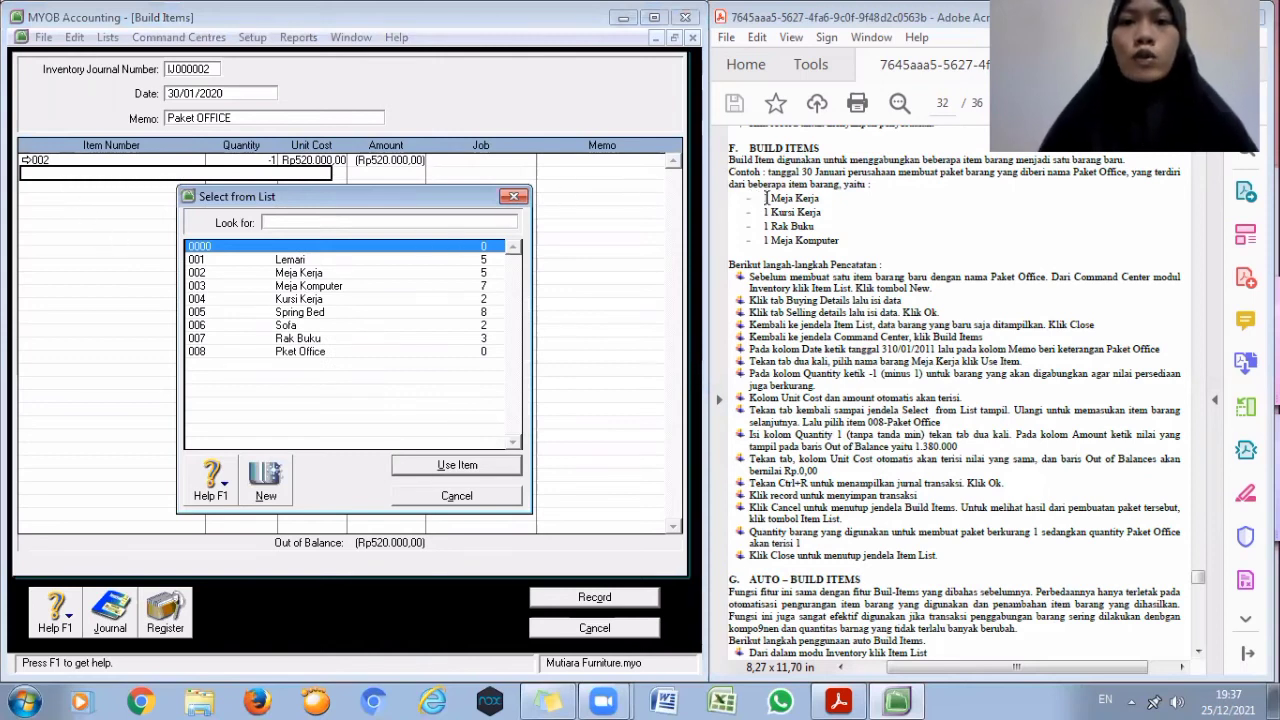
{"action": "type", "text": "004"}
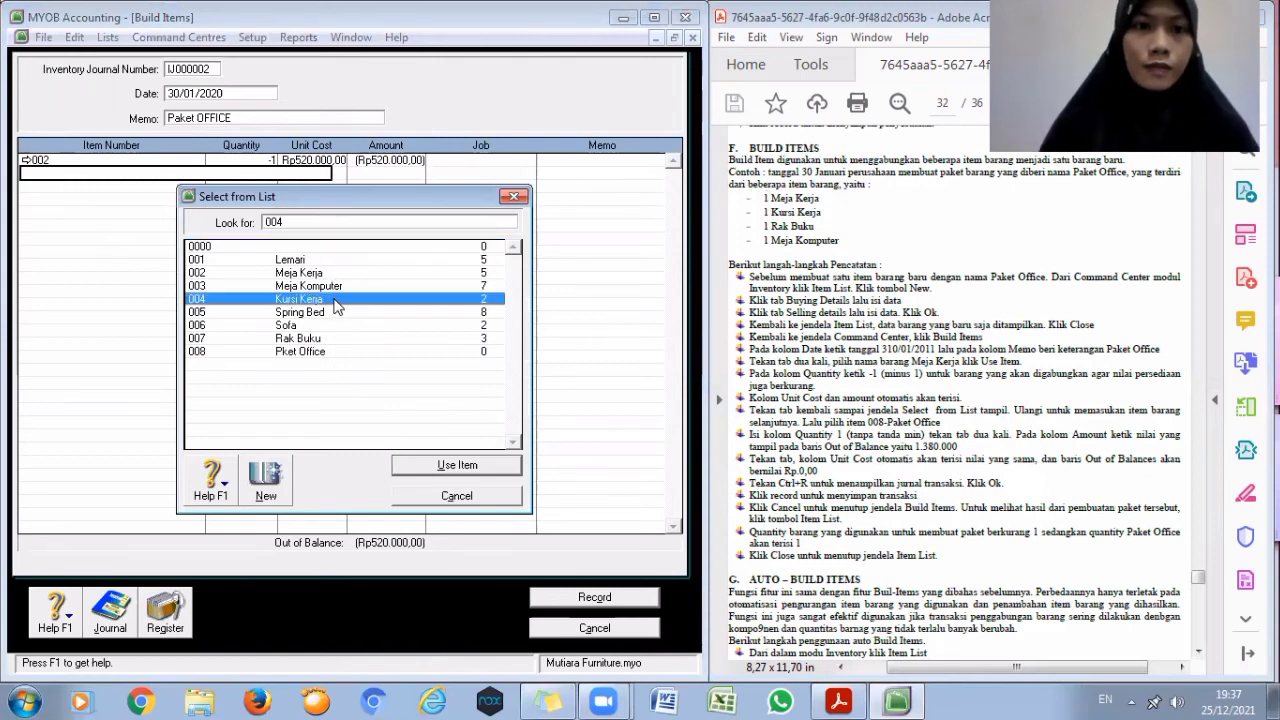
{"action": "left_click", "coordinate": [448, 465]}
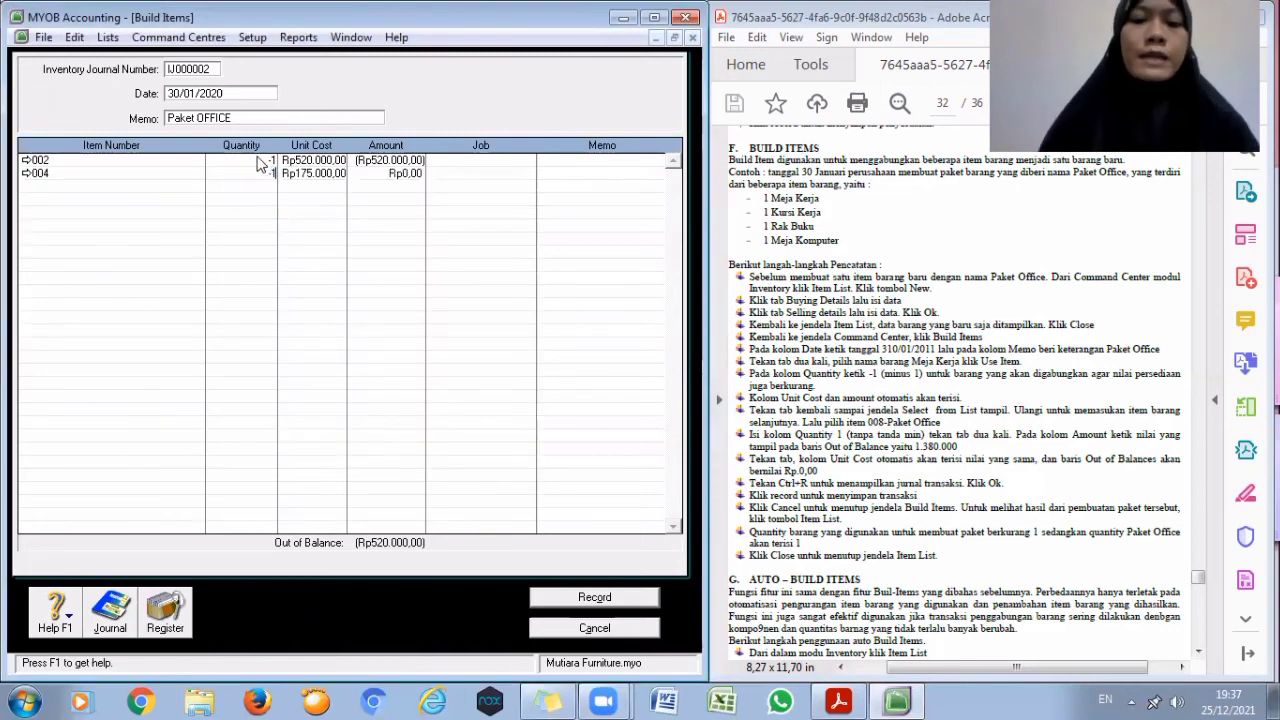
{"action": "type", "text": "-1"}
{"action": "key", "text": "Tab"}
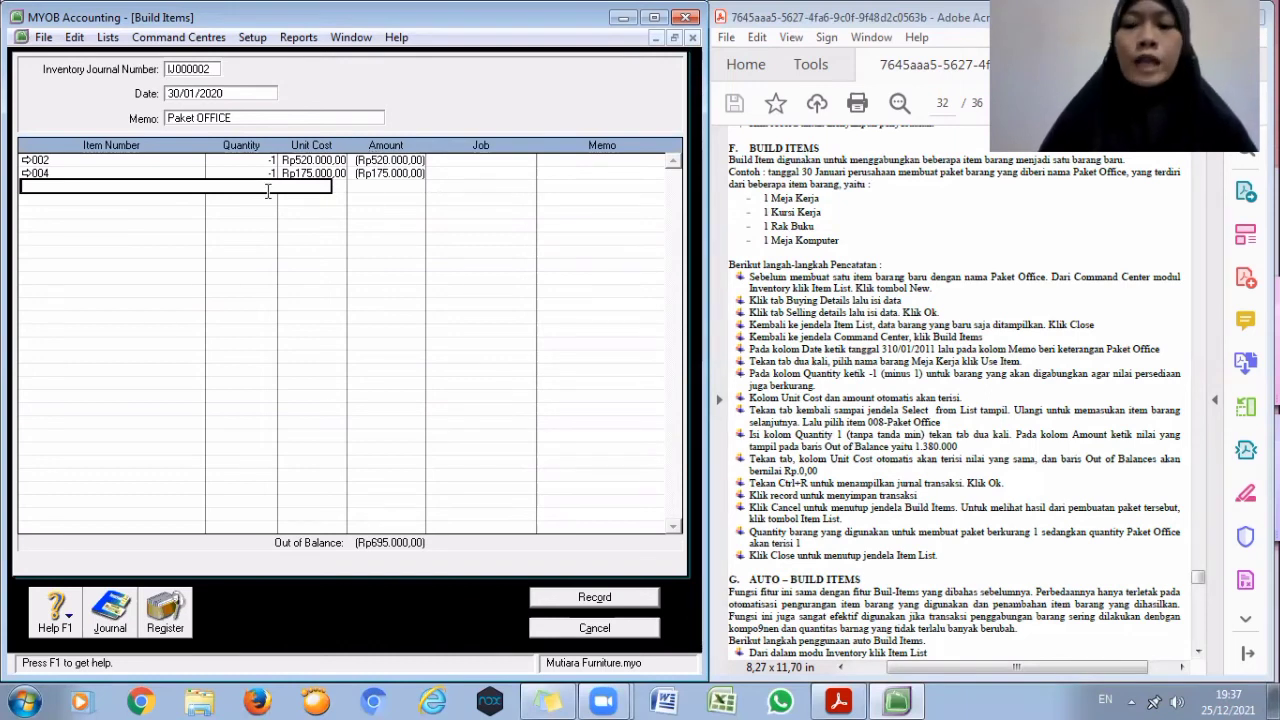
- Add item 007 Rak Buku to the build with quantity -1
{"action": "key", "text": "Tab"}
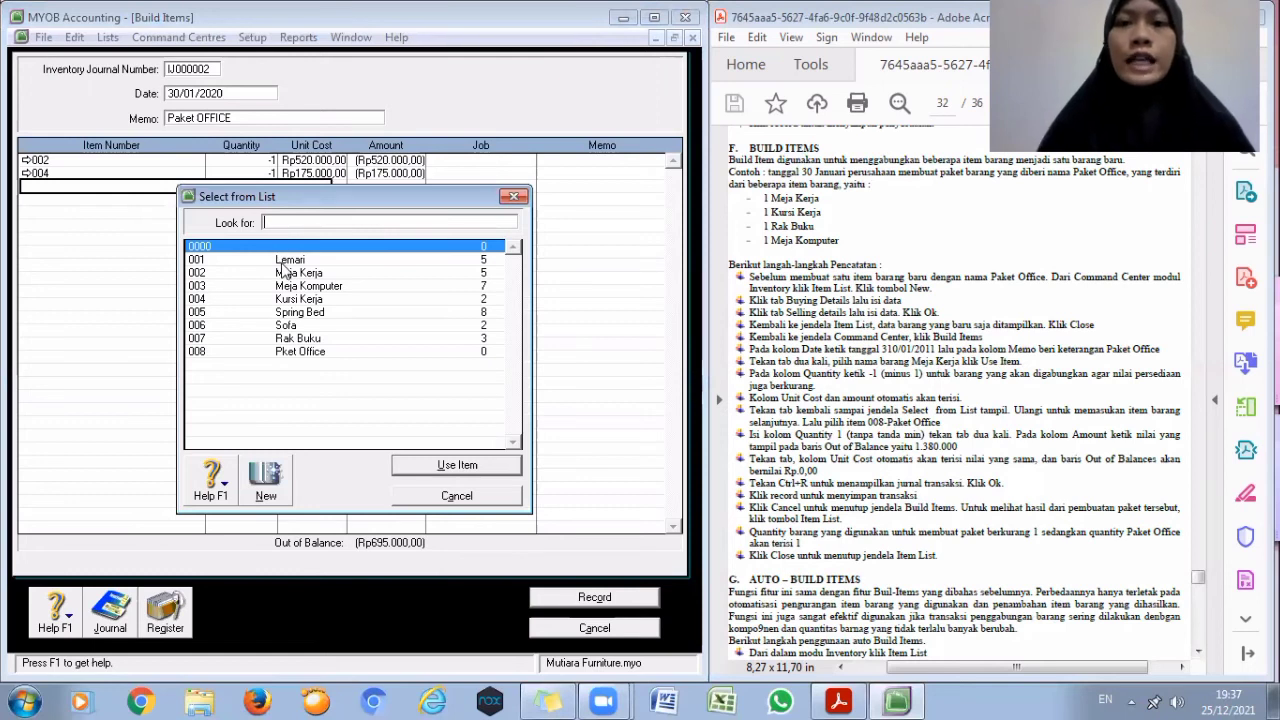
{"action": "left_click", "coordinate": [297, 340]}
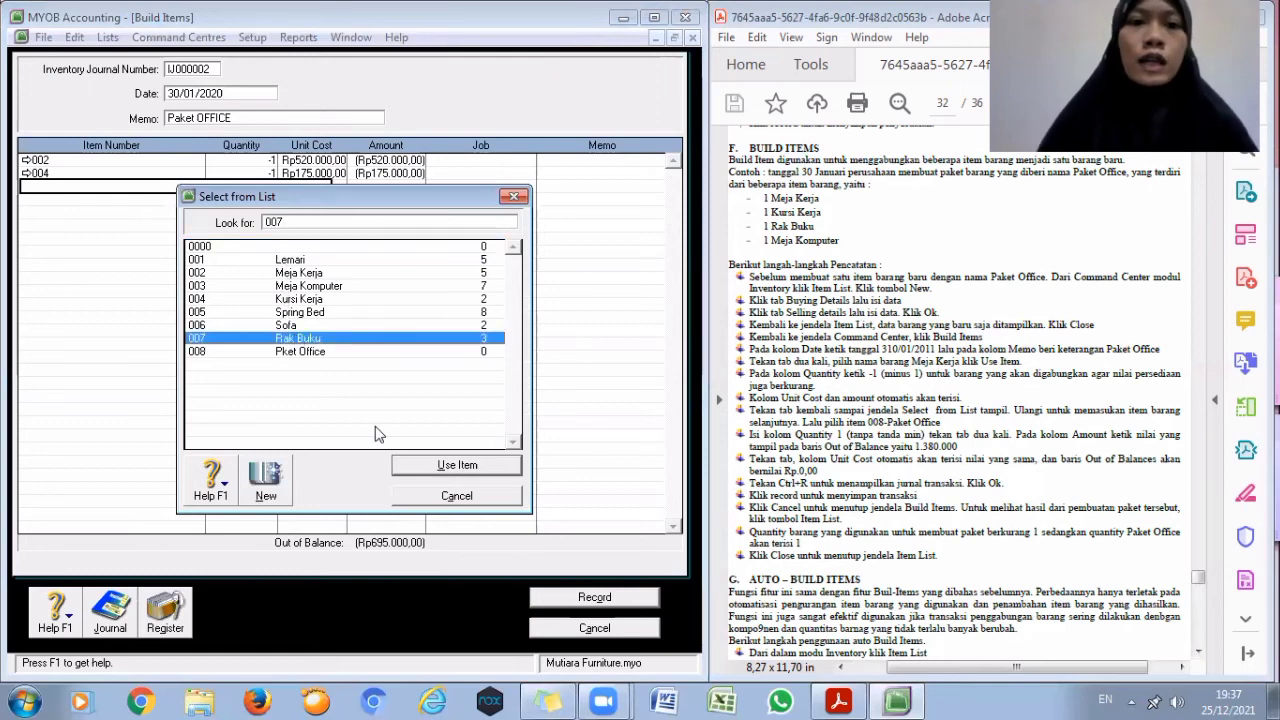
{"action": "left_click", "coordinate": [414, 467]}
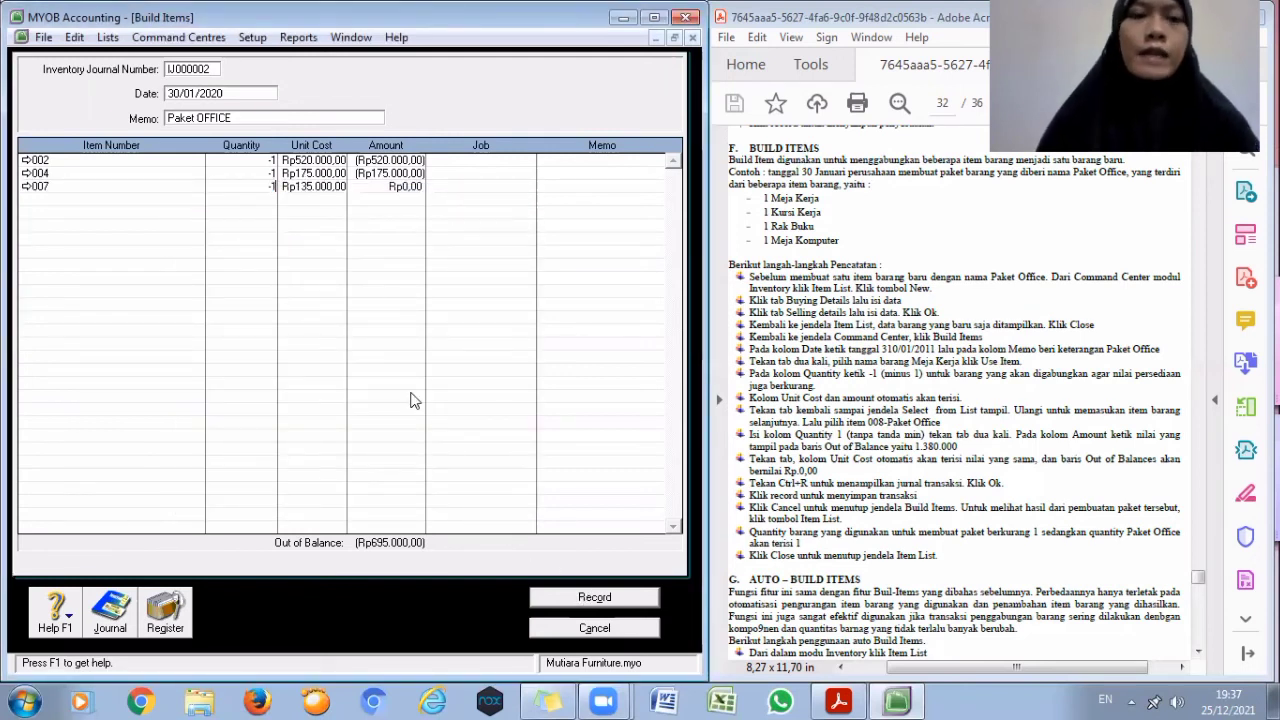
{"action": "key", "text": "Return"}
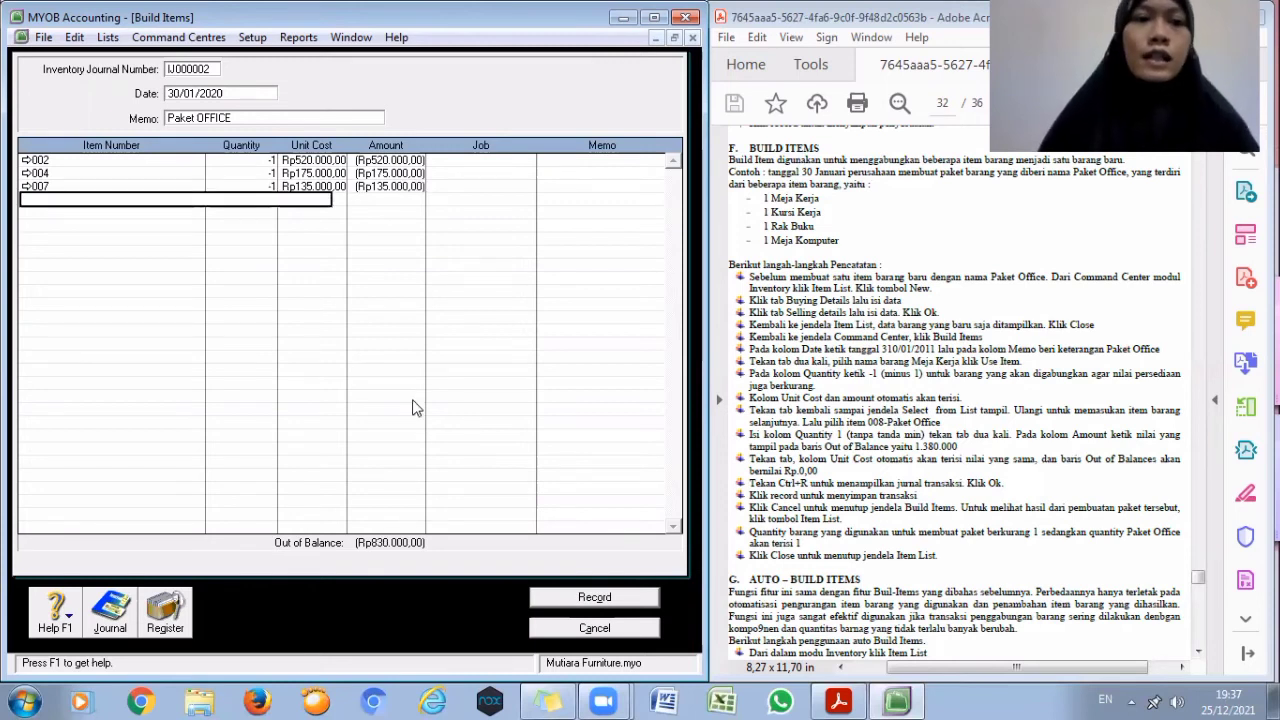
- Add item 003 Meja Komputer to the build with quantity -1
{"action": "key", "text": "Tab"}
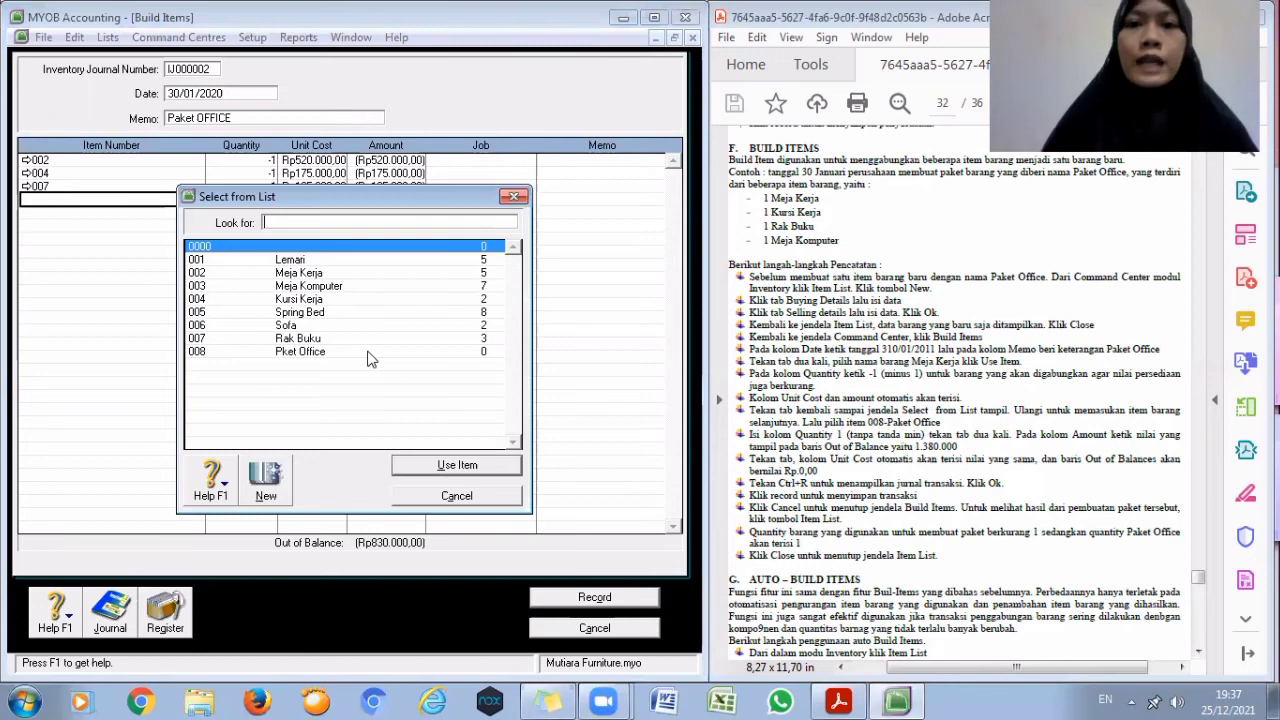
{"action": "left_click", "coordinate": [323, 286]}
{"action": "left_click", "coordinate": [418, 466]}
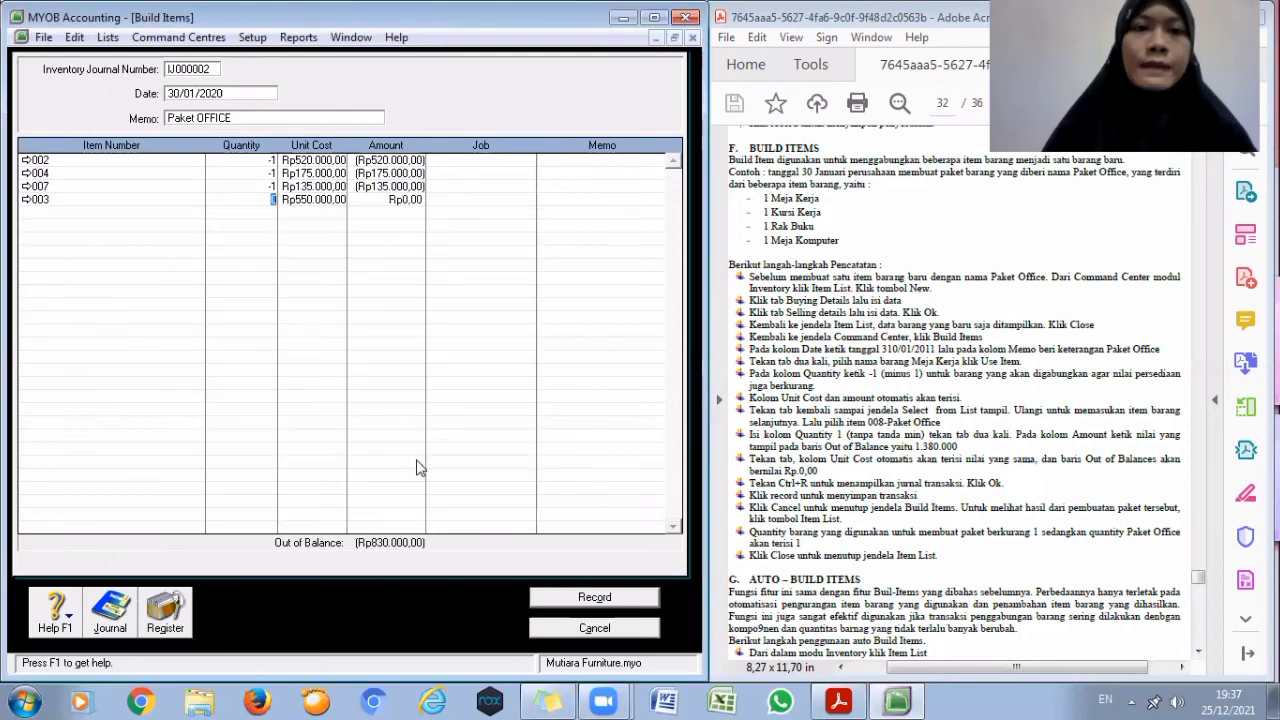
{"action": "type", "text": "-1"}
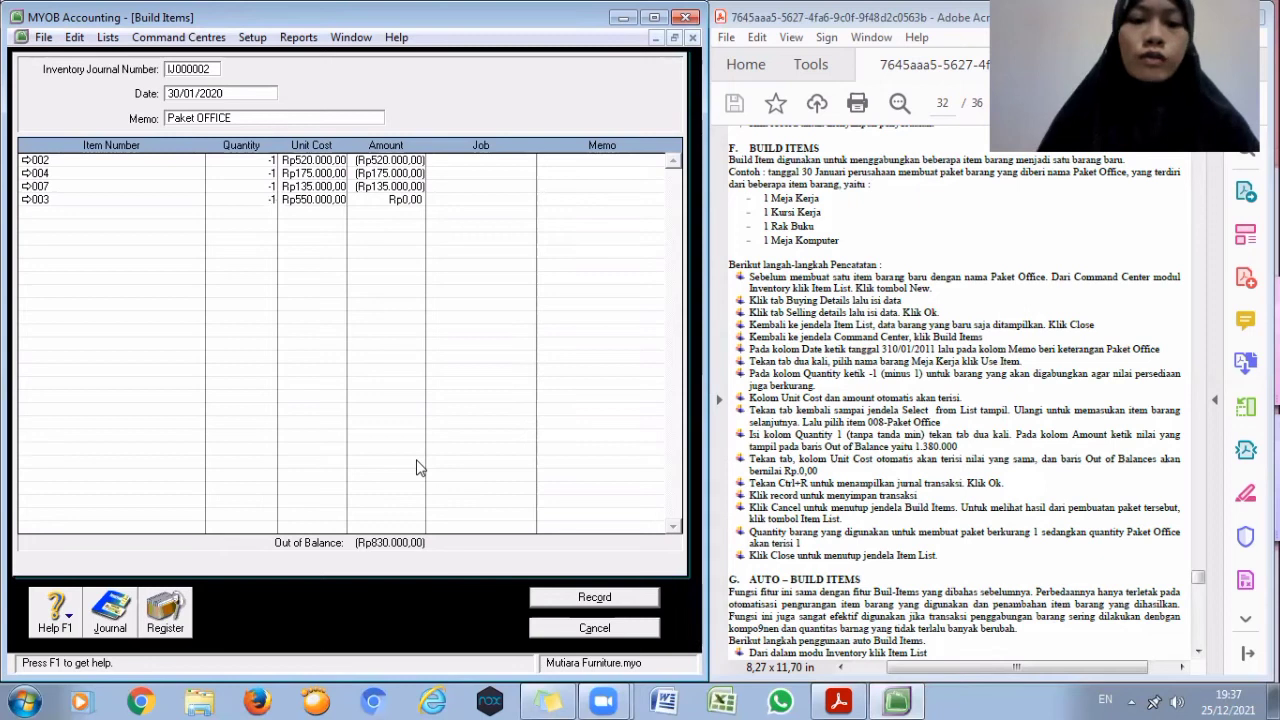
{"action": "key", "text": "Return"}
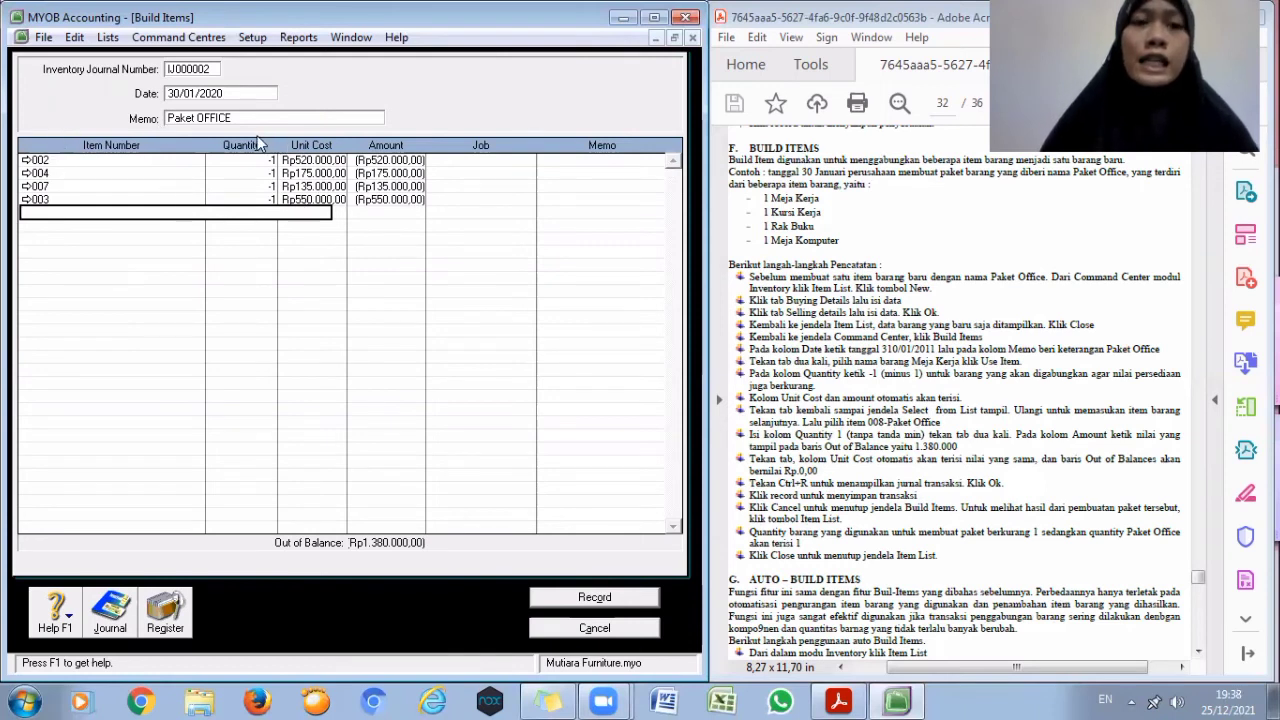
- Add item 008 Pket Office to the build with quantity 1
{"action": "left_click", "coordinate": [80, 212]}
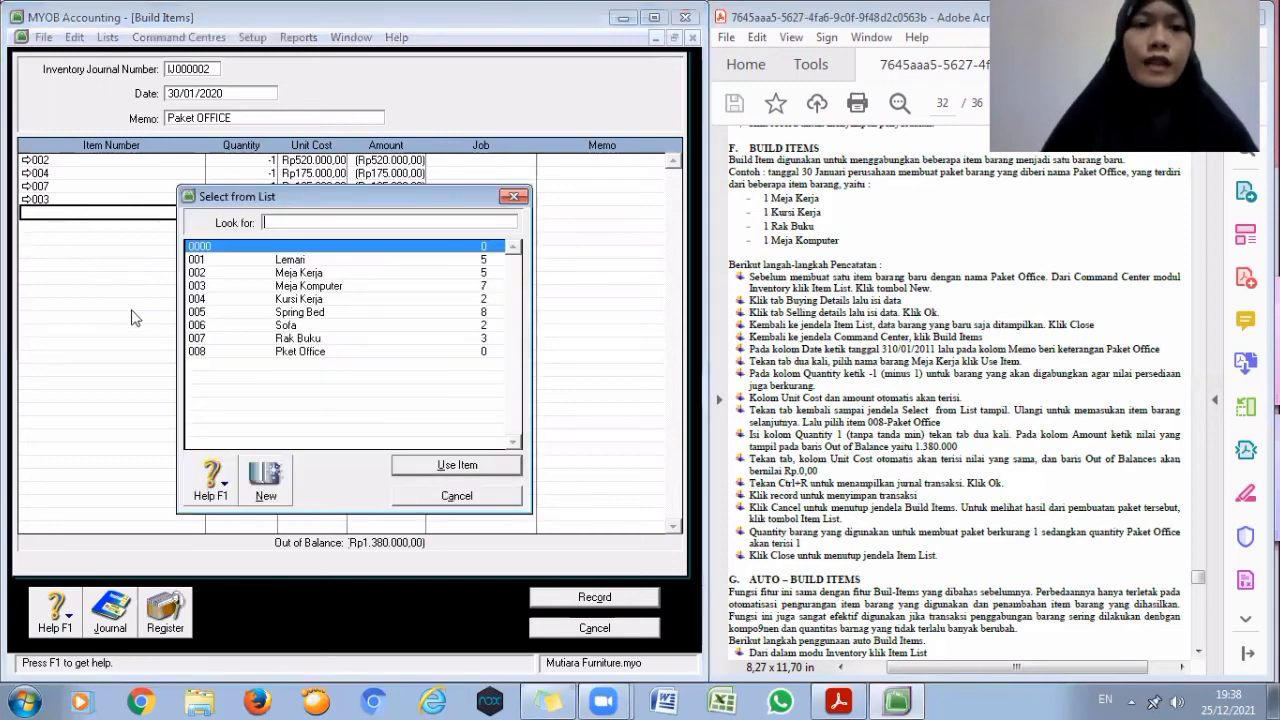
{"action": "type", "text": "008"}
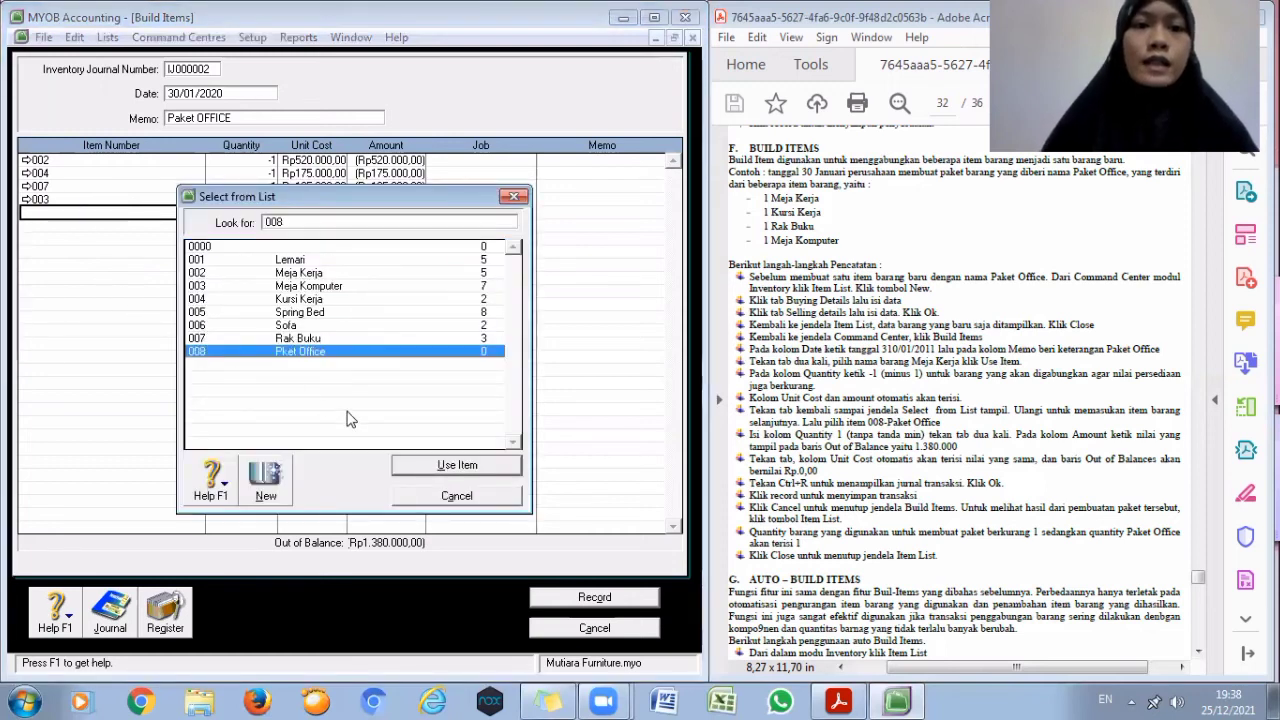
{"action": "left_click", "coordinate": [443, 472]}
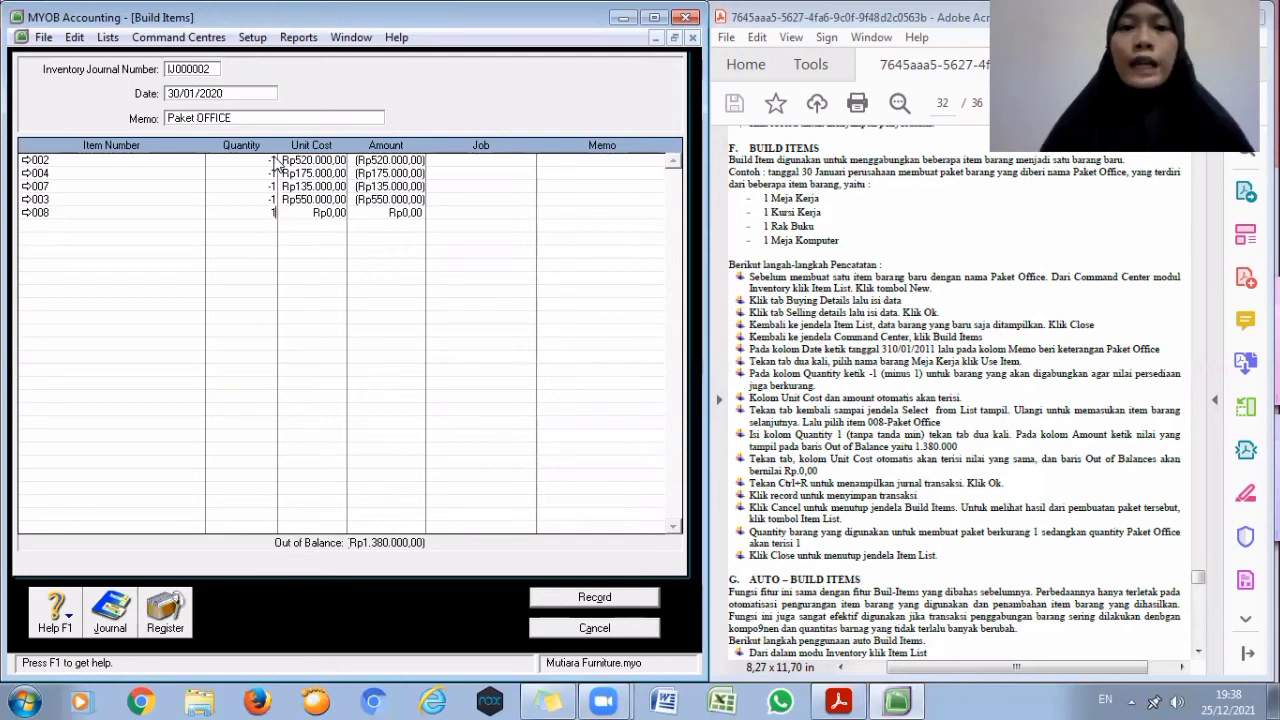
{"action": "key", "text": "Tab"}
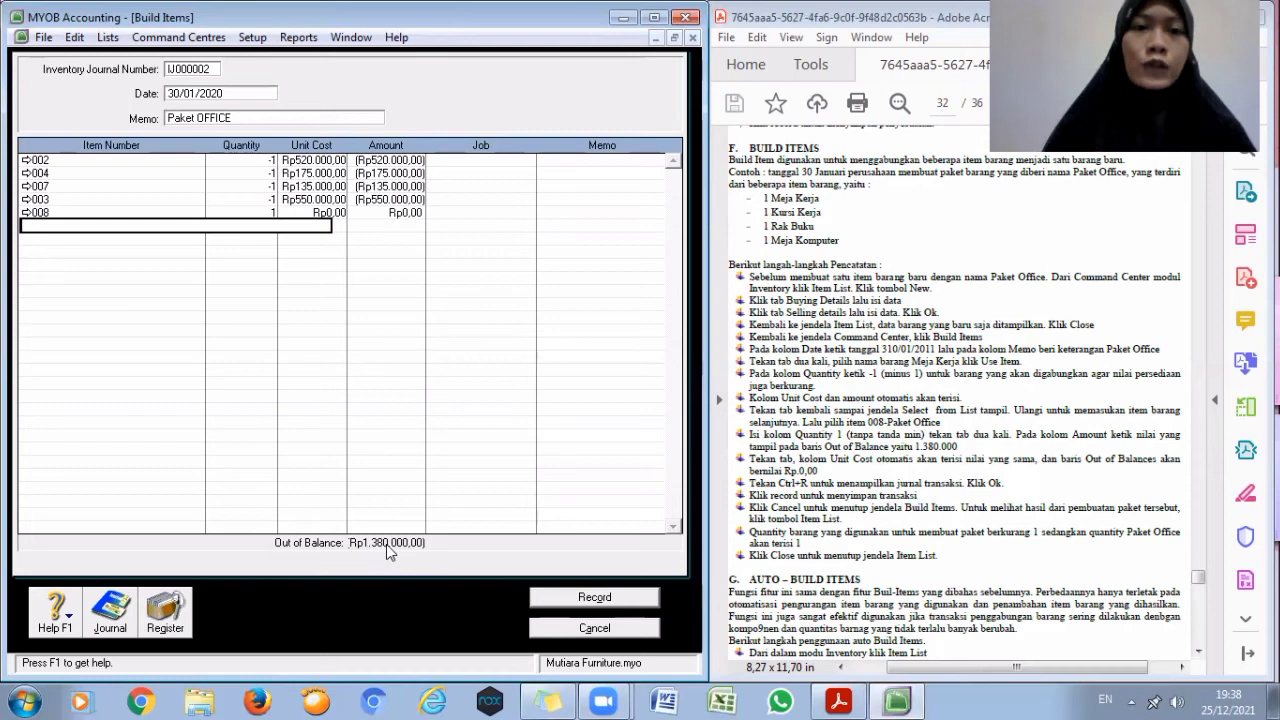
- Set the amount of the 008 Pket Office line to 1.380.000
{"action": "left_click", "coordinate": [377, 212]}
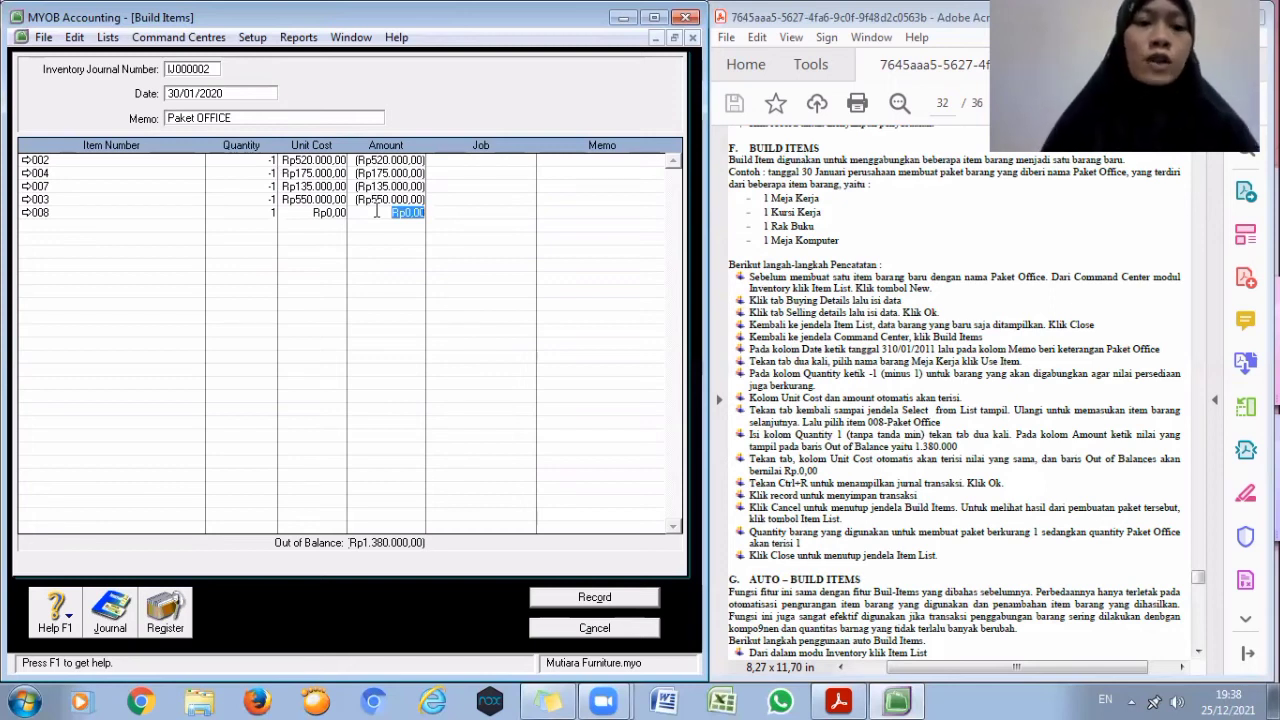
{"action": "type", "text": "1380"}
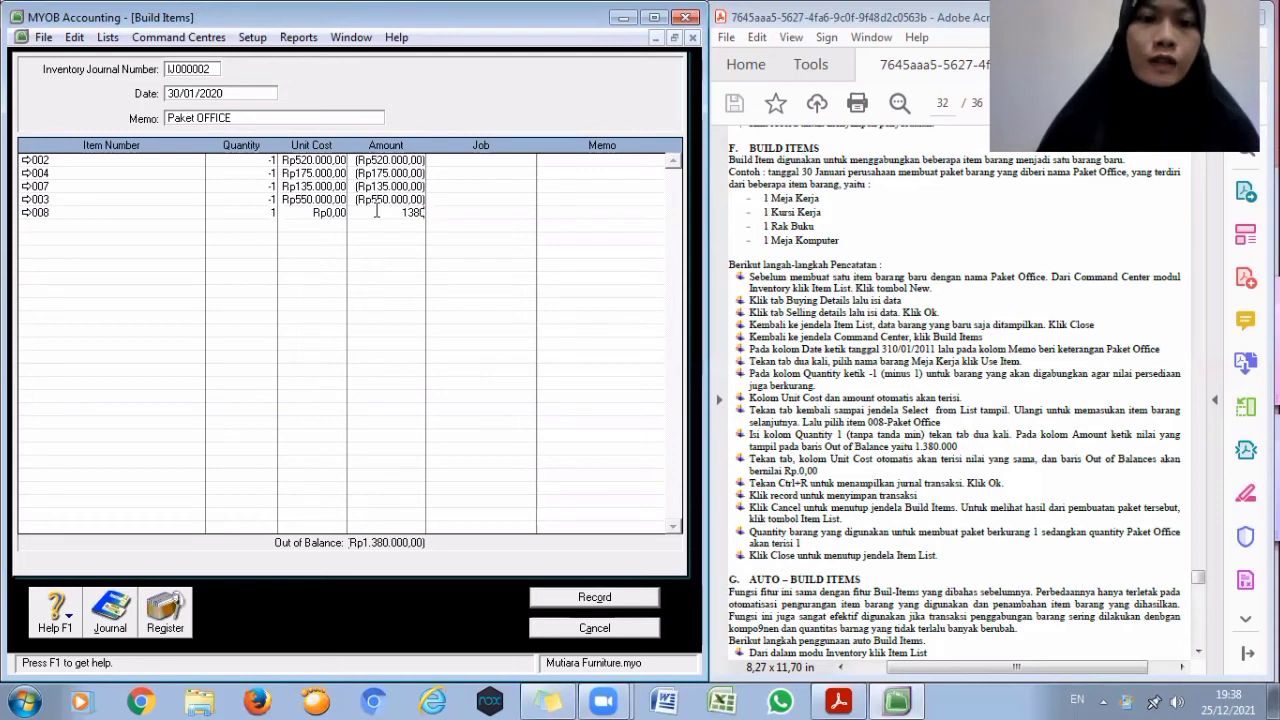
{"action": "type", "text": "00"}
{"action": "key", "text": "Tab"}
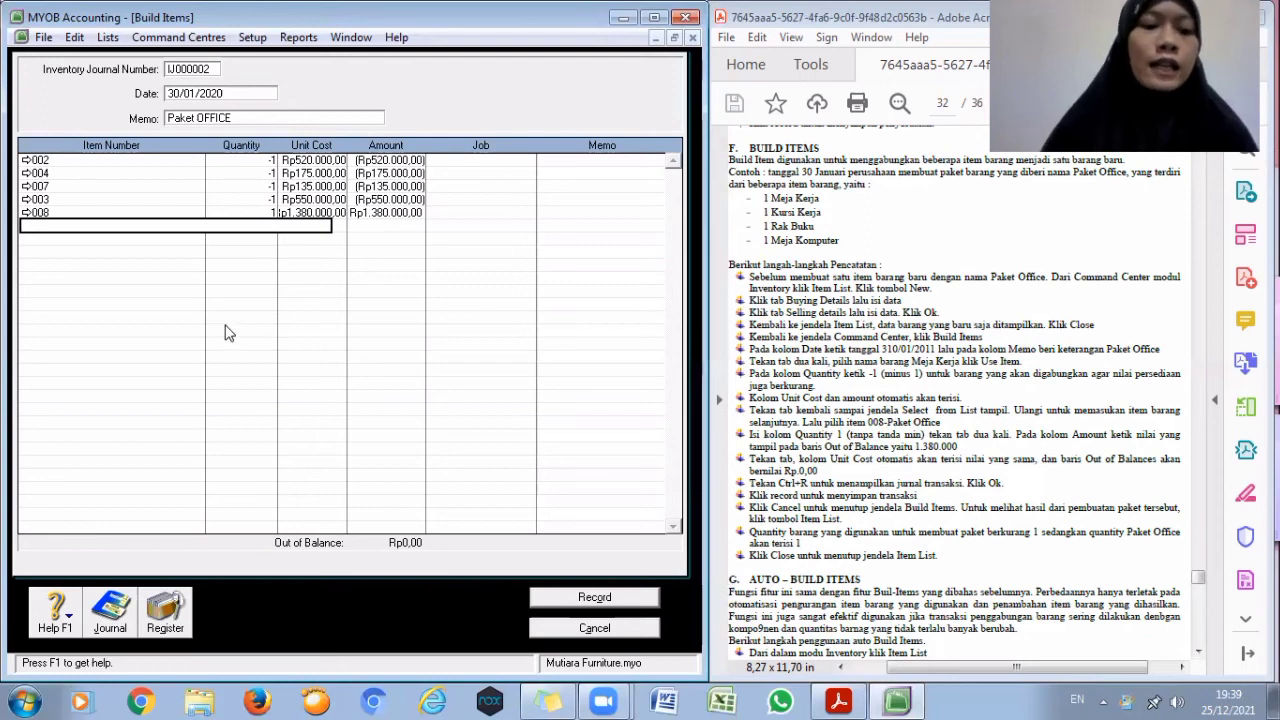
- Review the journal recap of the build transaction
{"action": "key", "text": "ctrl+r"}
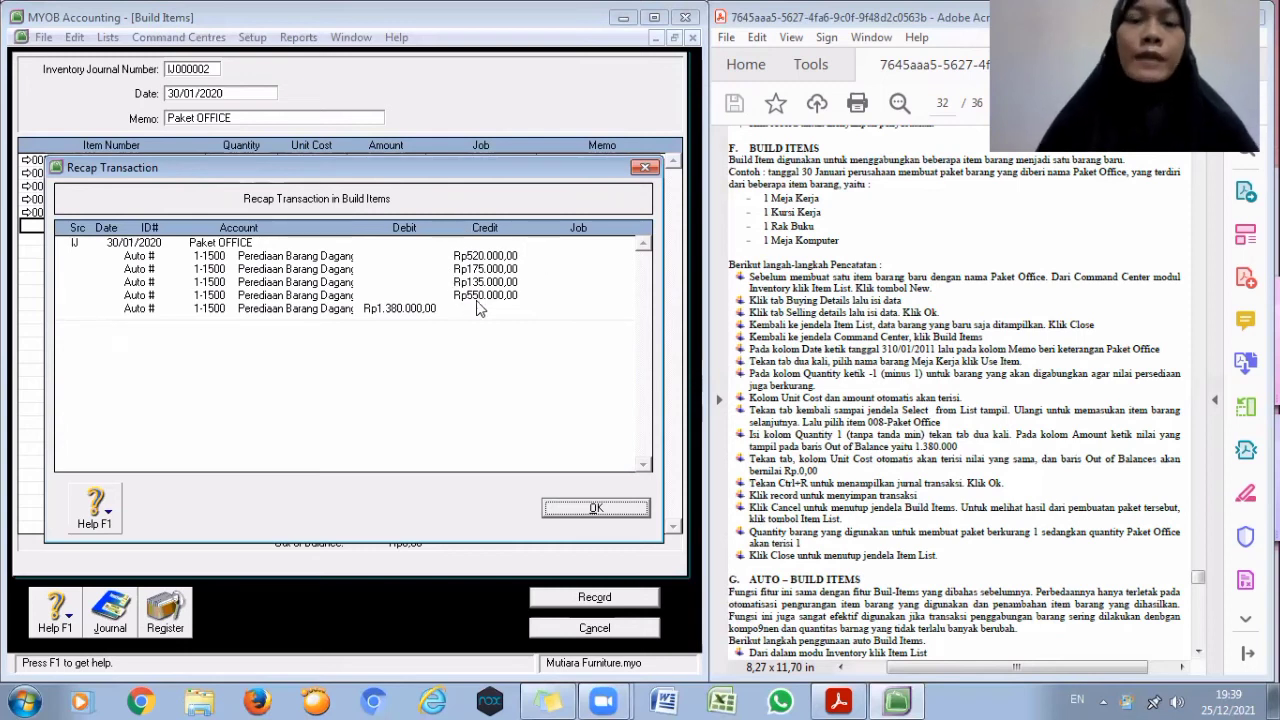
{"action": "left_click", "coordinate": [566, 510]}
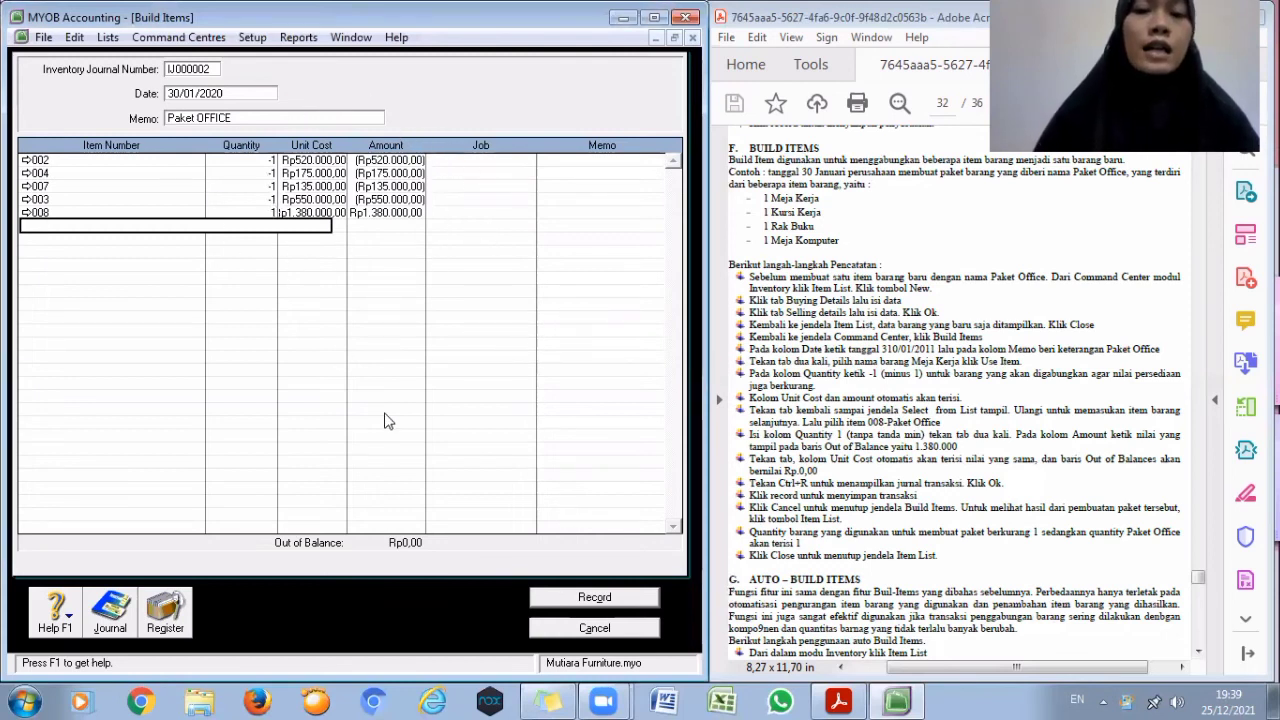
- Record the Paket OFFICE build transaction
{"action": "left_click", "coordinate": [566, 598]}
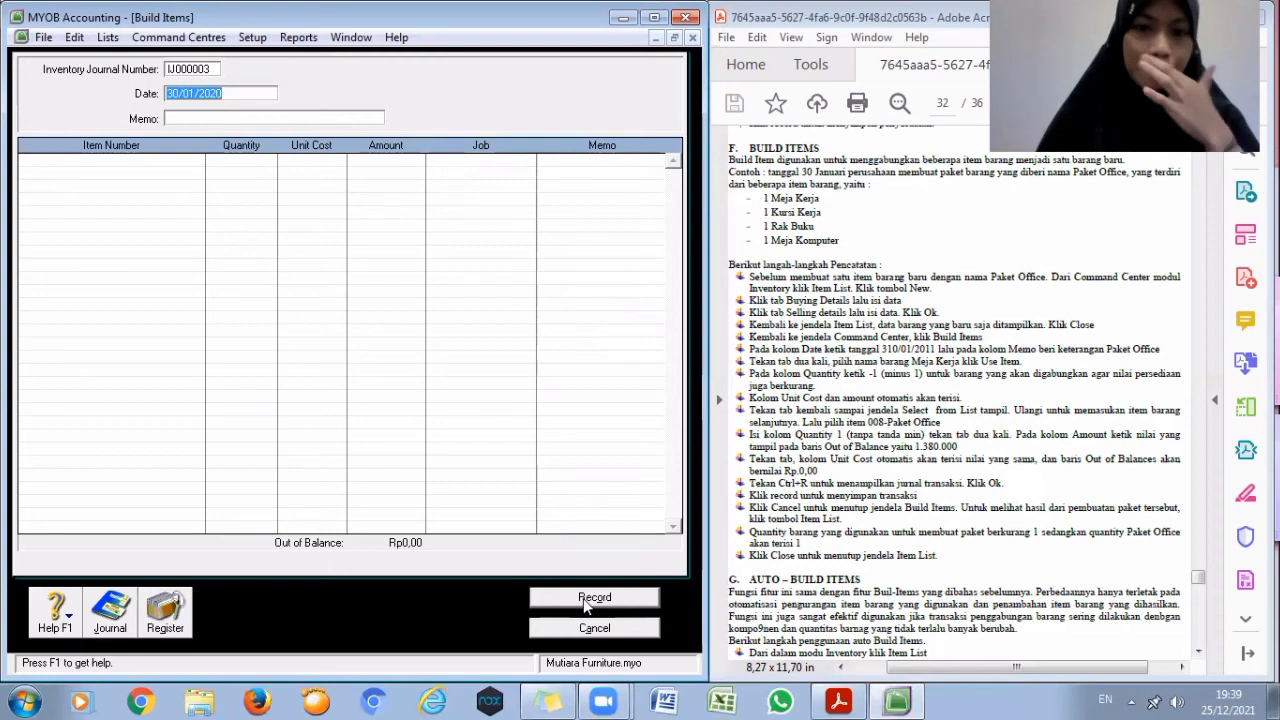
{"action": "left_click", "coordinate": [588, 601]}
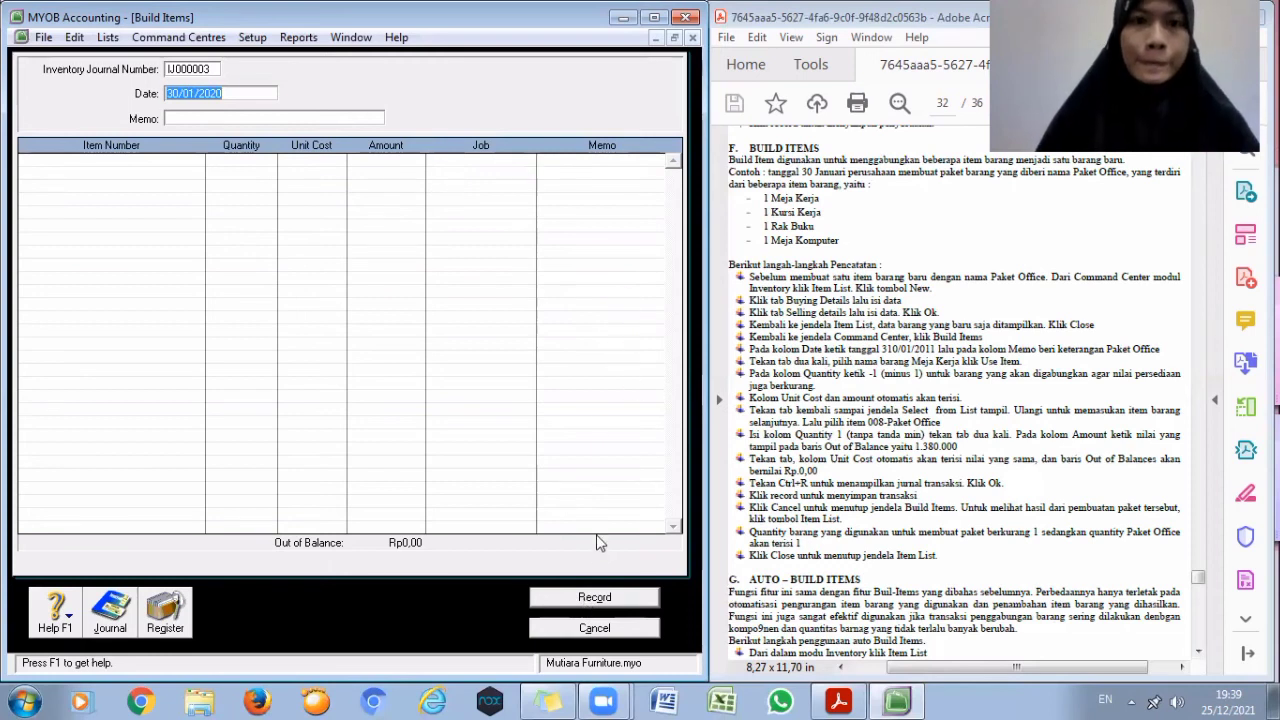
- Close the Build Items window and open the Items List
{"action": "left_click", "coordinate": [600, 630]}
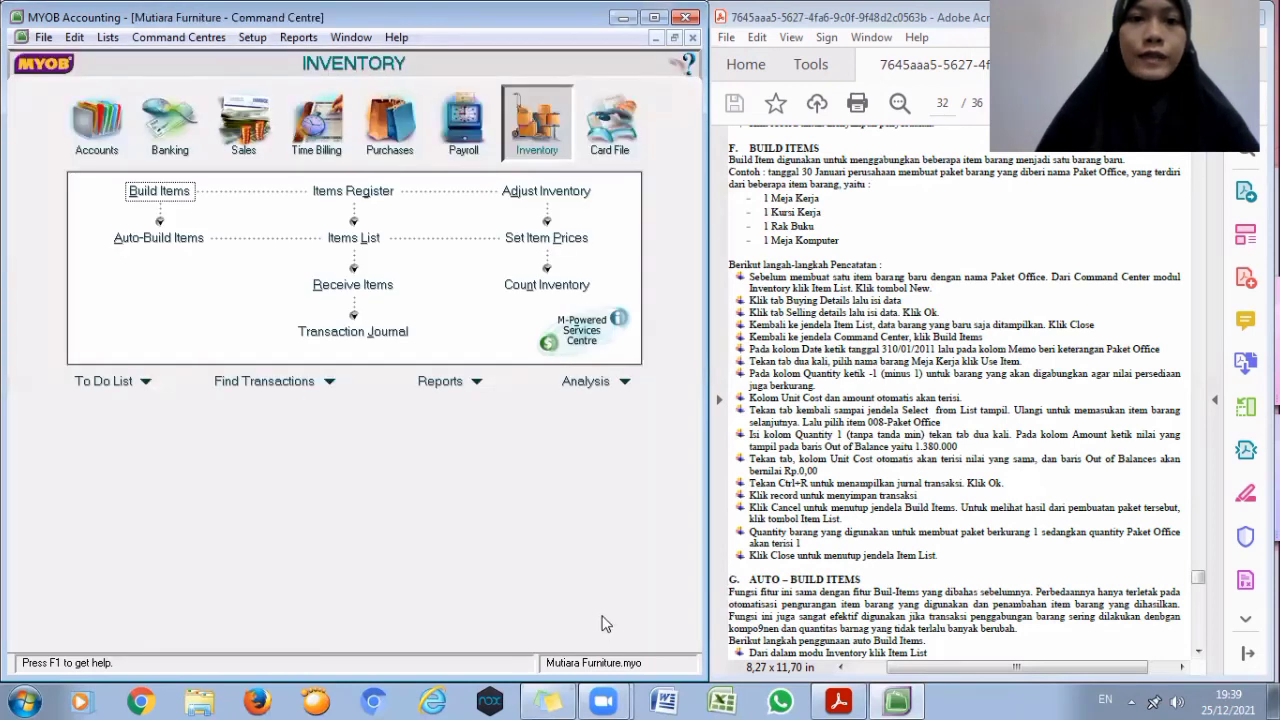
{"action": "left_click", "coordinate": [360, 241]}
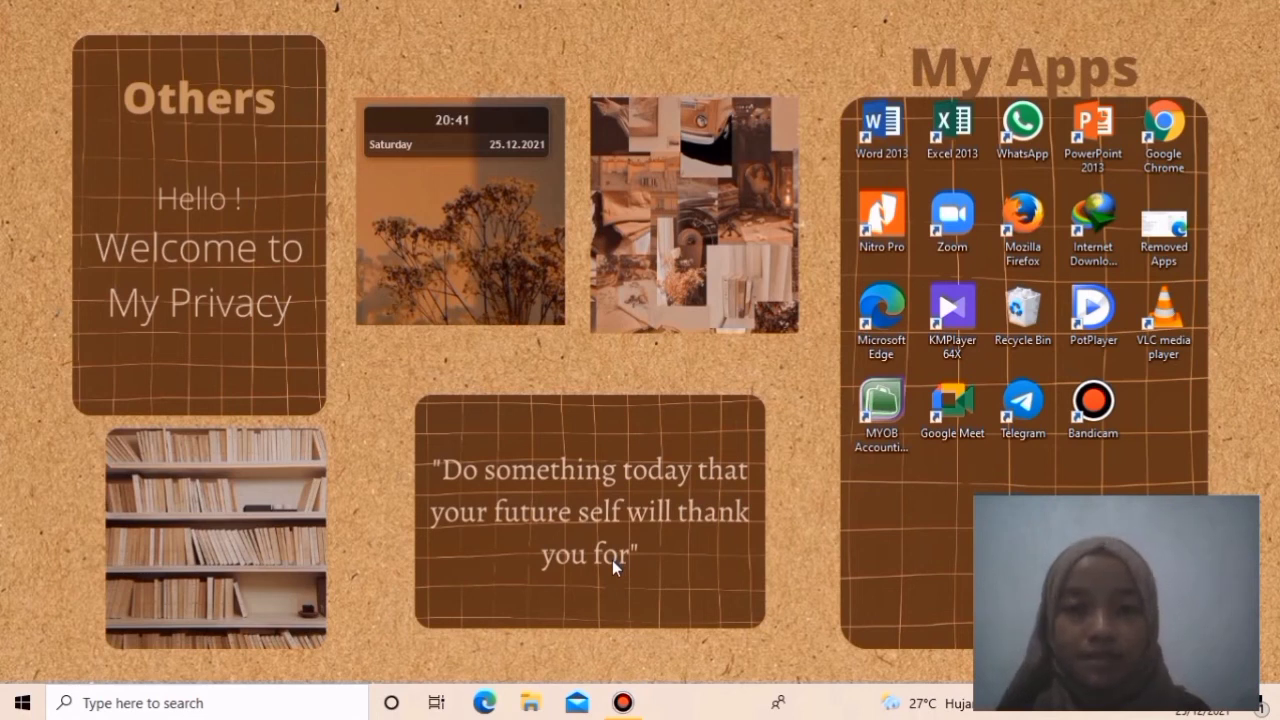
- Launch MYOB and open the Mutiara Furniture-2.myo company file as Administrator, declining data verification
{"action": "left_click", "coordinate": [879, 425]}
{"action": "double_click", "coordinate": [879, 425]}
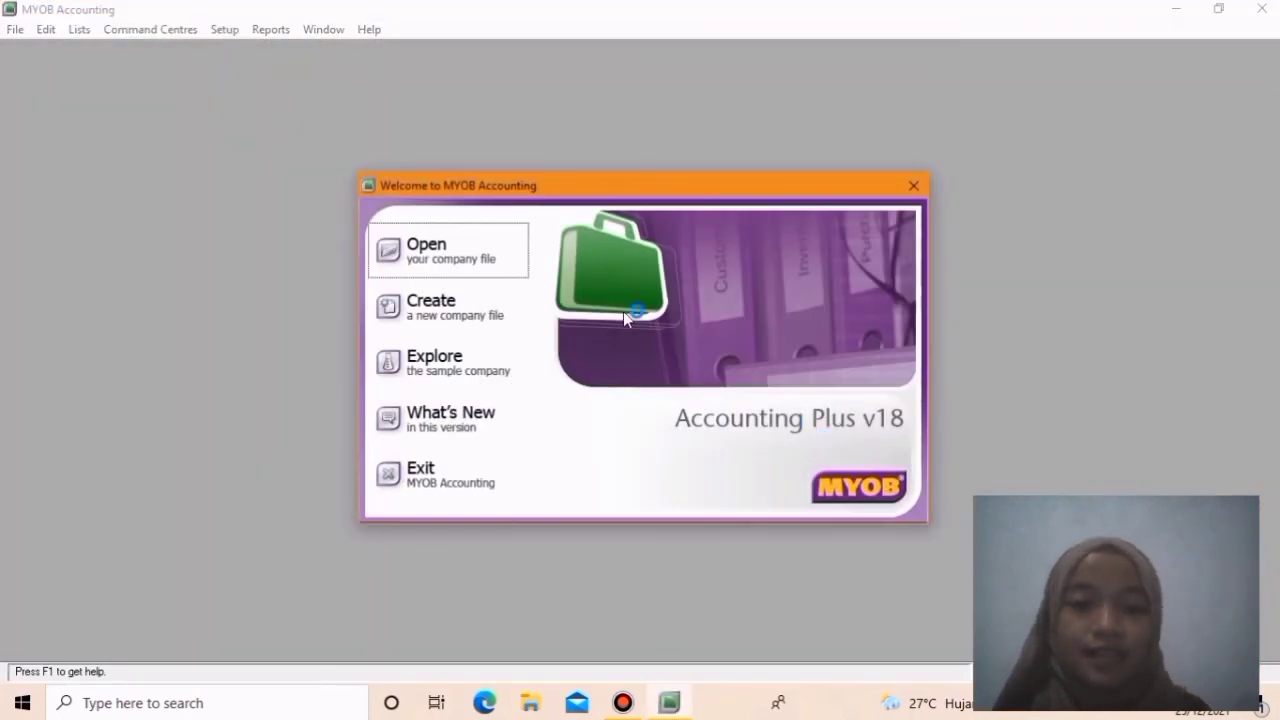
{"action": "left_click", "coordinate": [453, 244]}
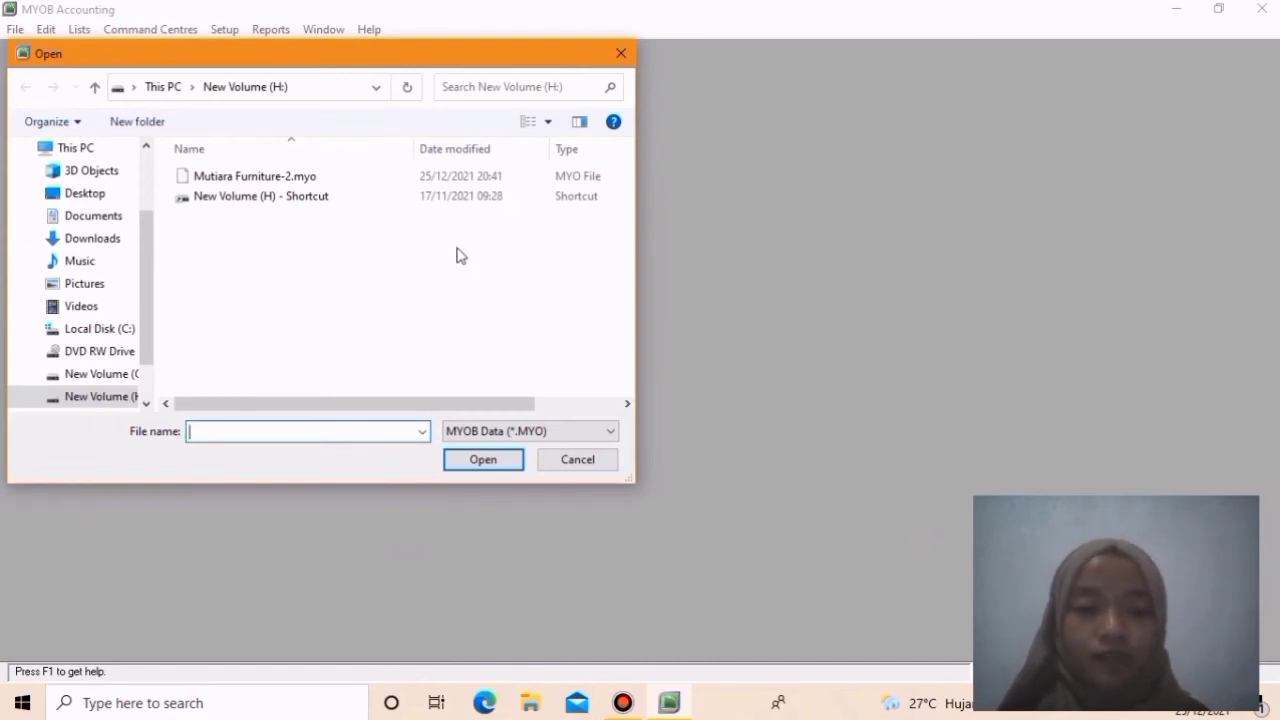
{"action": "left_click", "coordinate": [316, 179]}
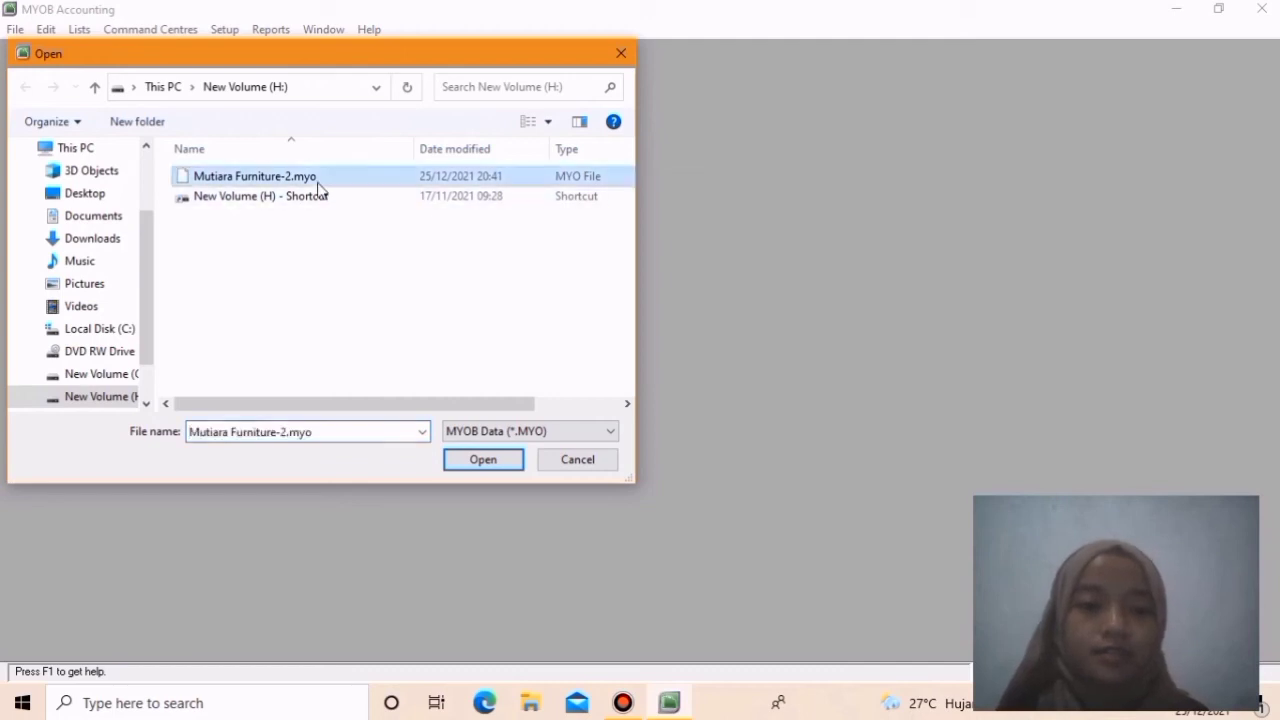
{"action": "left_click", "coordinate": [476, 459]}
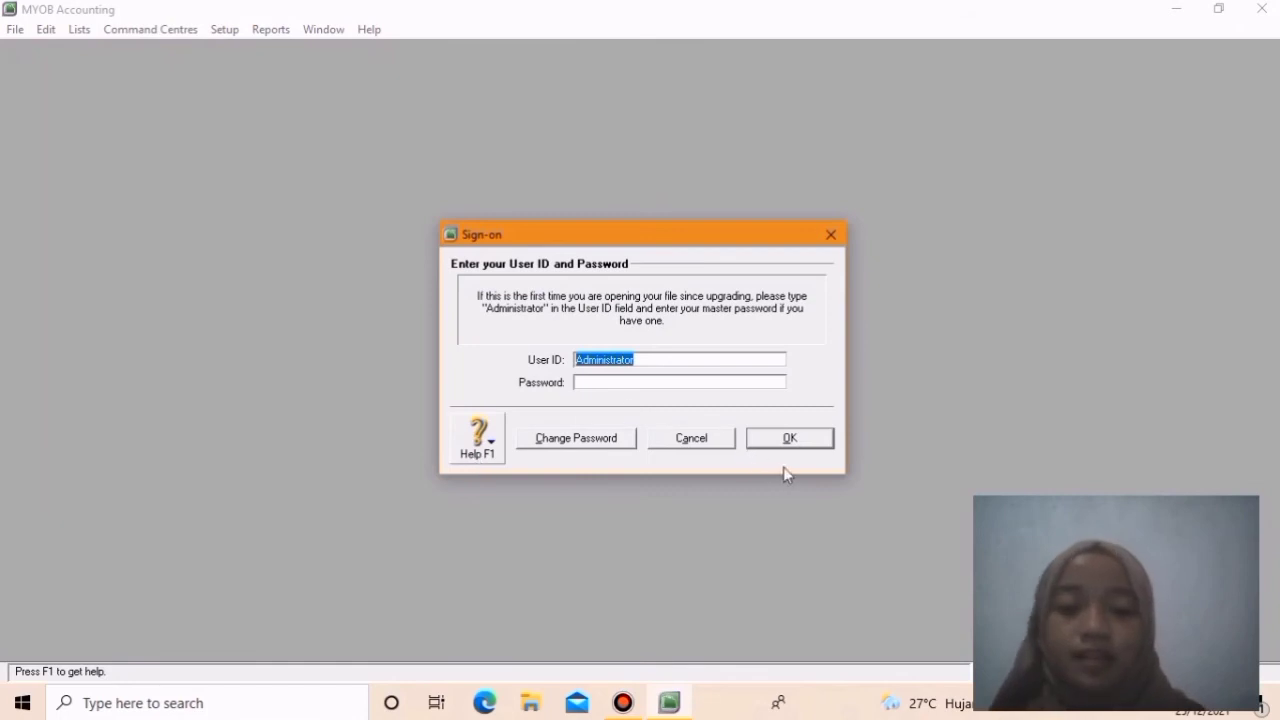
{"action": "left_click", "coordinate": [788, 440]}
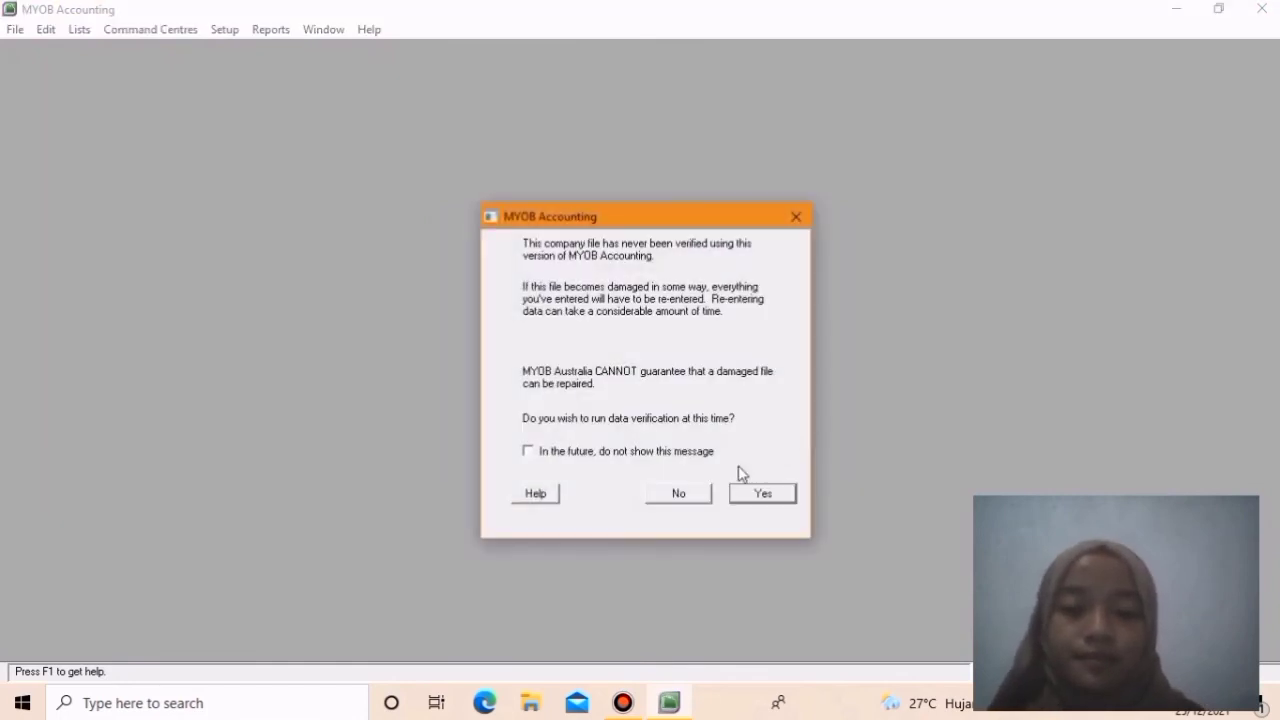
{"action": "left_click", "coordinate": [697, 494]}
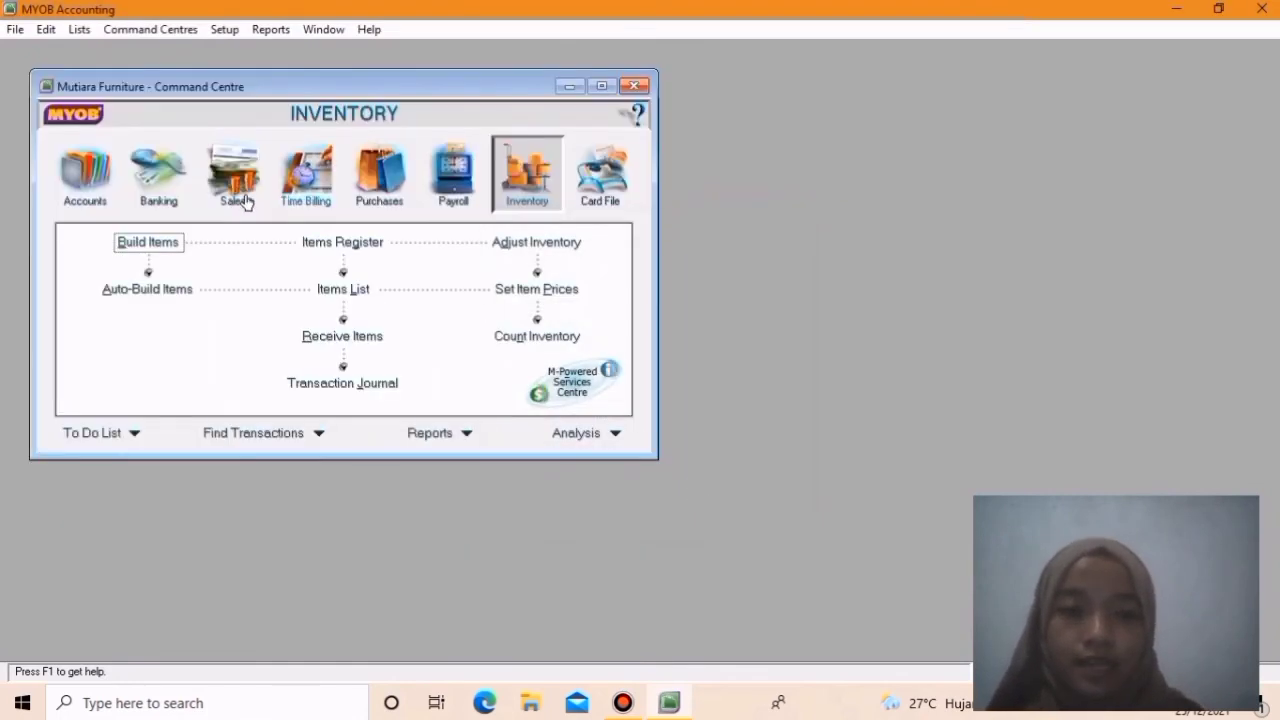
- Open item 008 Paket Office from the Items List and show its Auto-Build details
{"action": "left_click", "coordinate": [104, 178]}
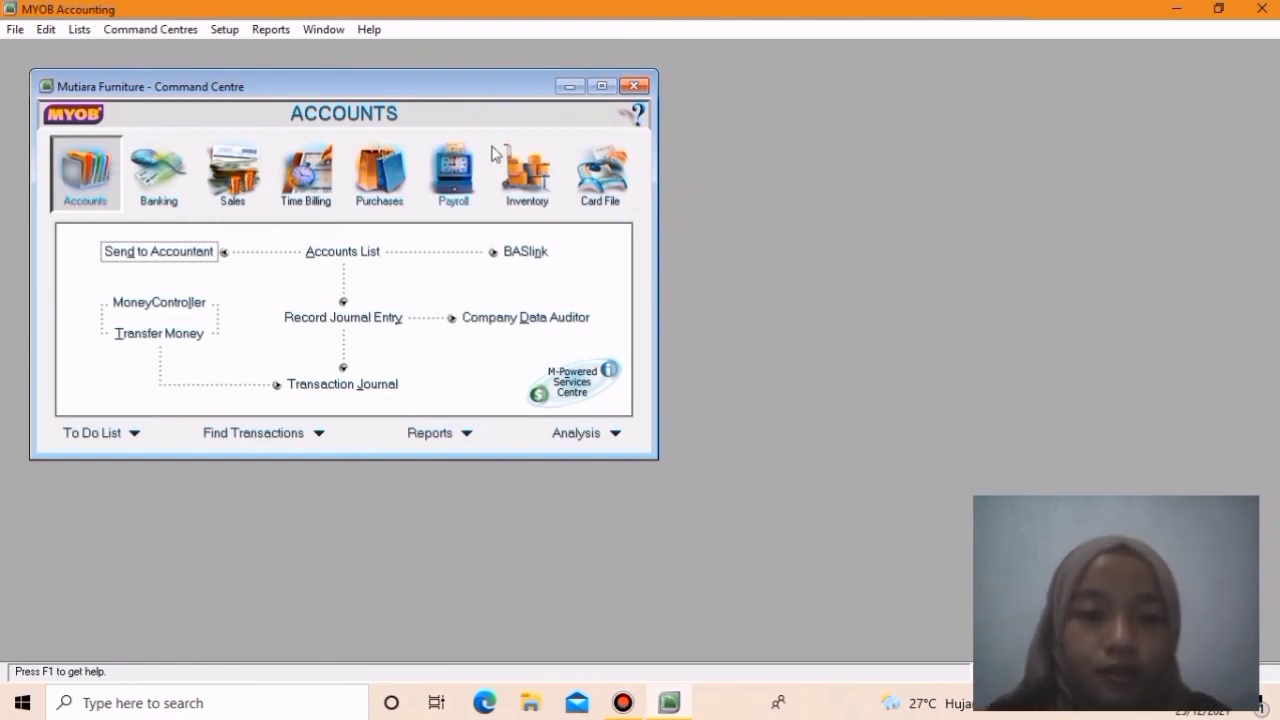
{"action": "left_click", "coordinate": [544, 170]}
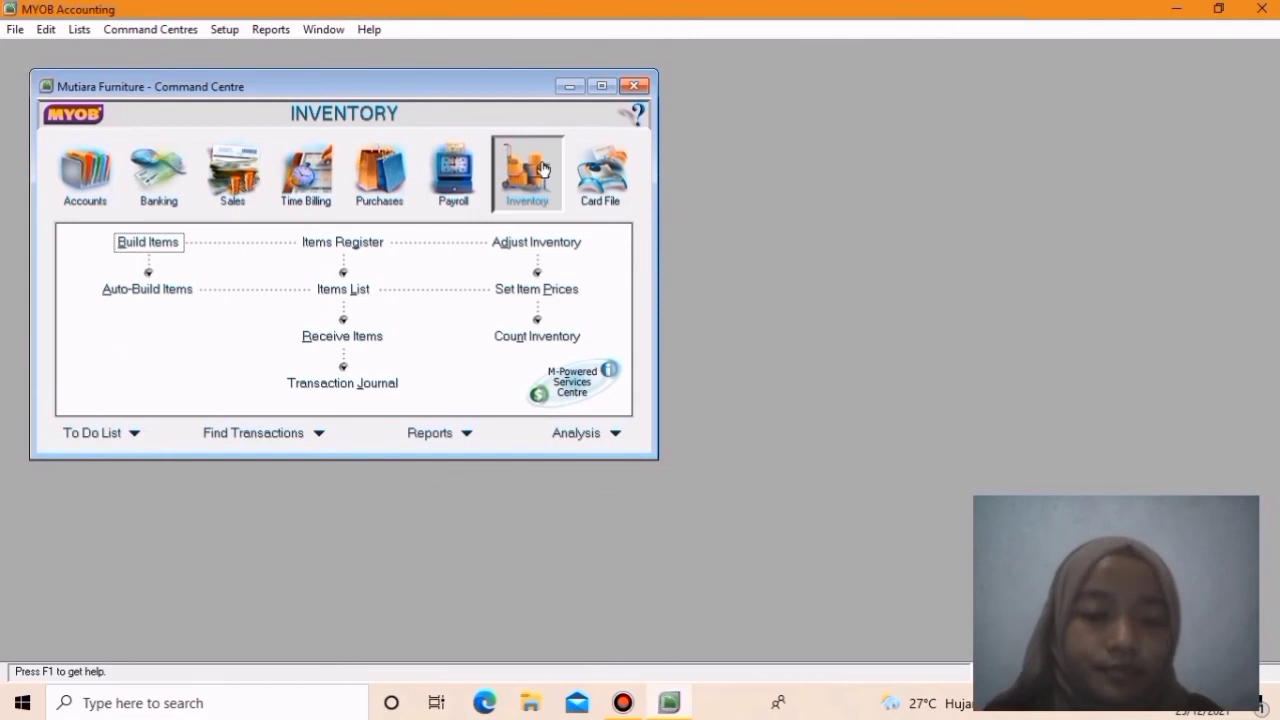
{"action": "left_click", "coordinate": [335, 301]}
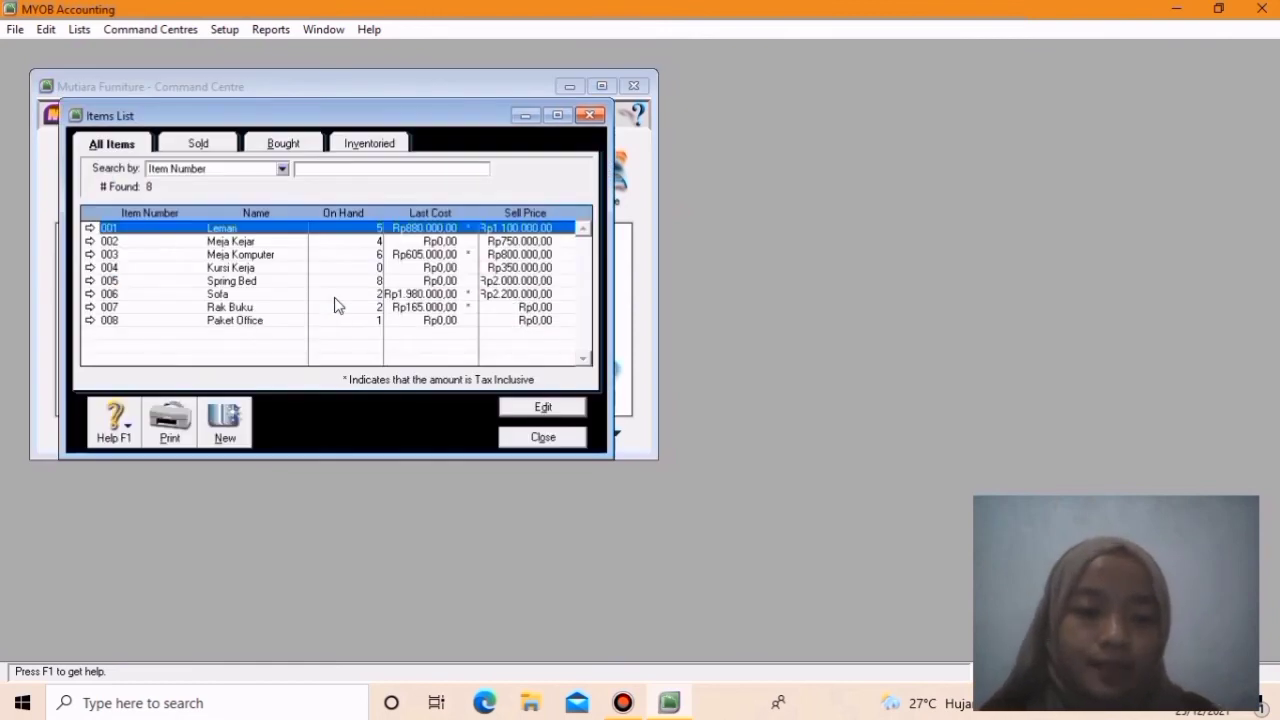
{"action": "left_click", "coordinate": [89, 321]}
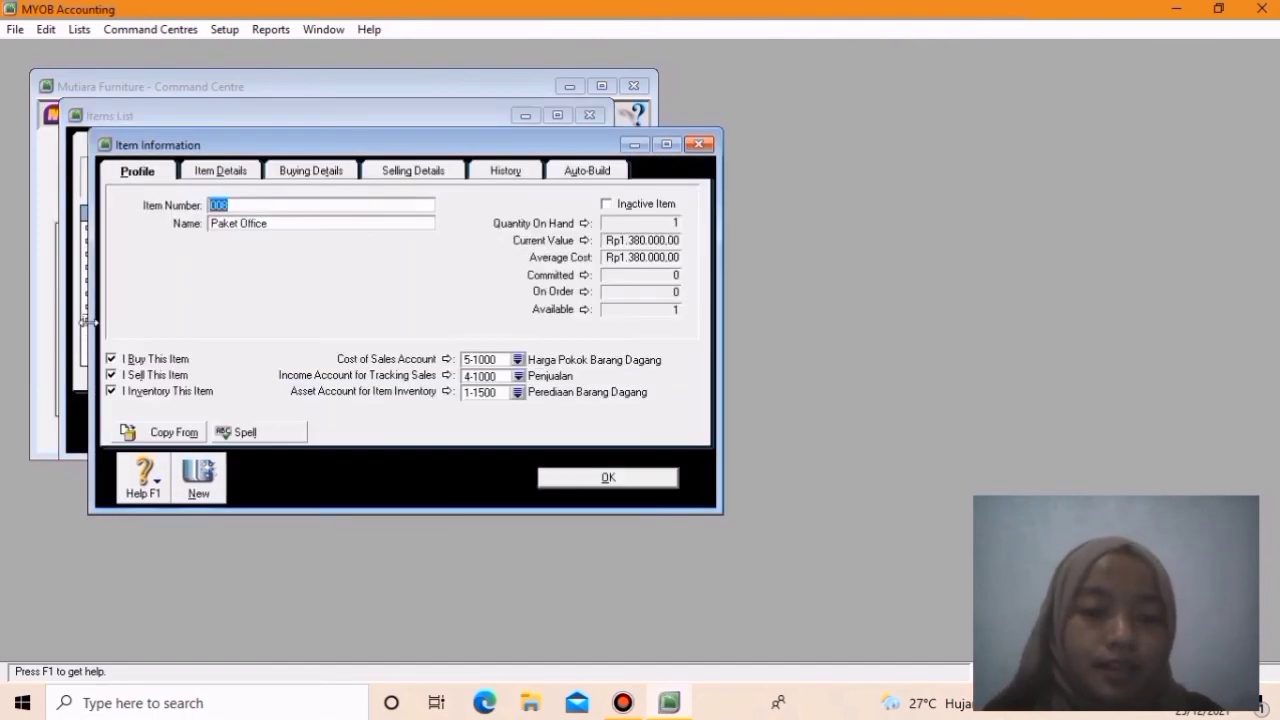
{"action": "left_click", "coordinate": [593, 169]}
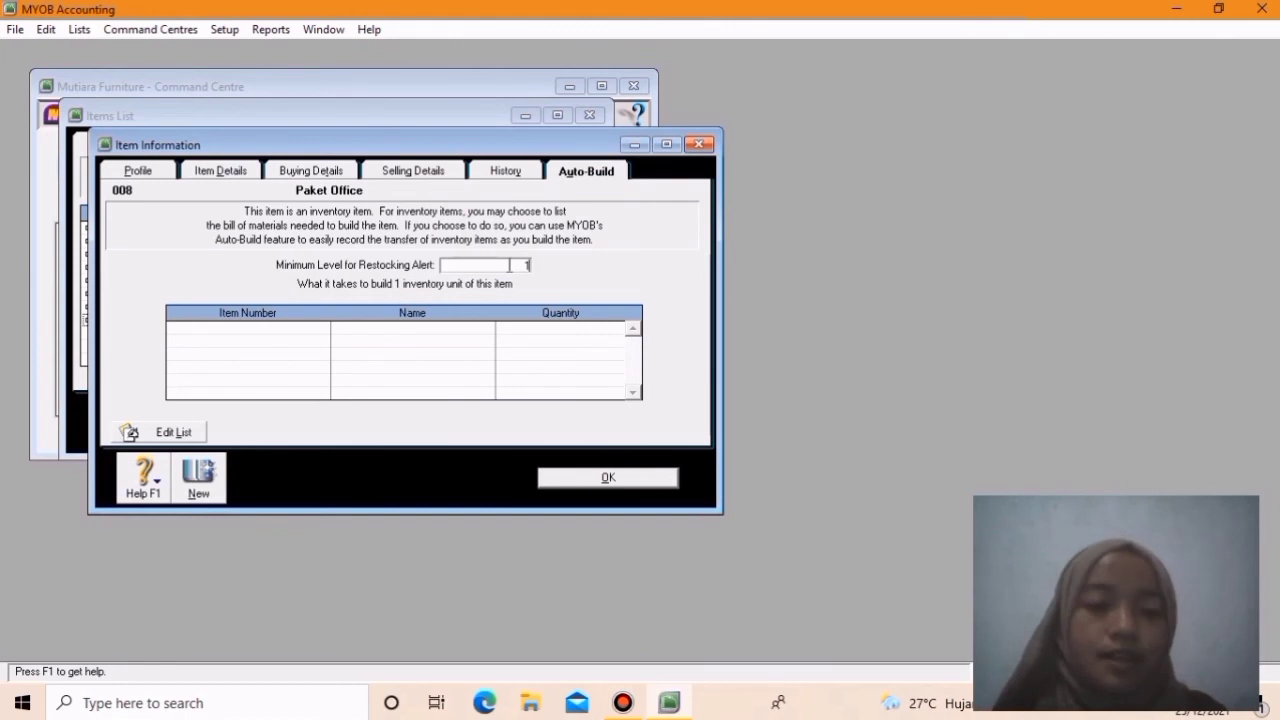
- Edit the auto-build list of Paket Office and add component 002 Meja Kejar with quantity 1
{"action": "left_click", "coordinate": [172, 433]}
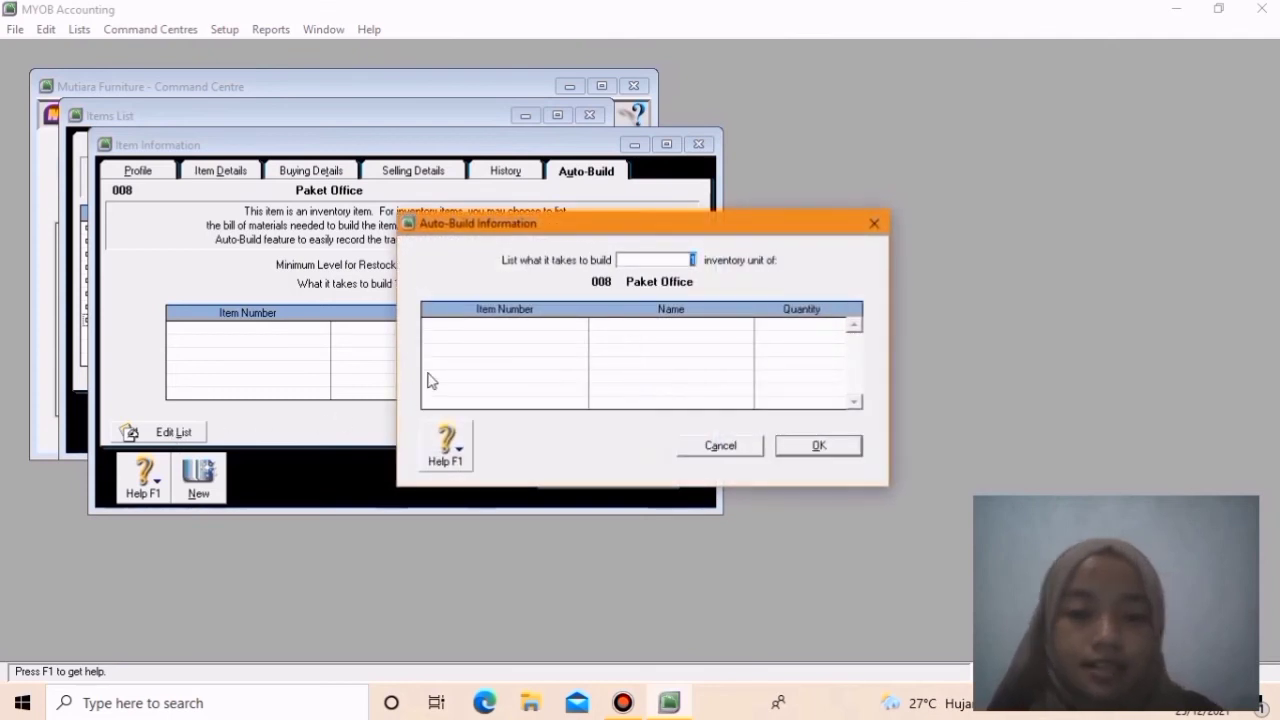
{"action": "left_click", "coordinate": [491, 330]}
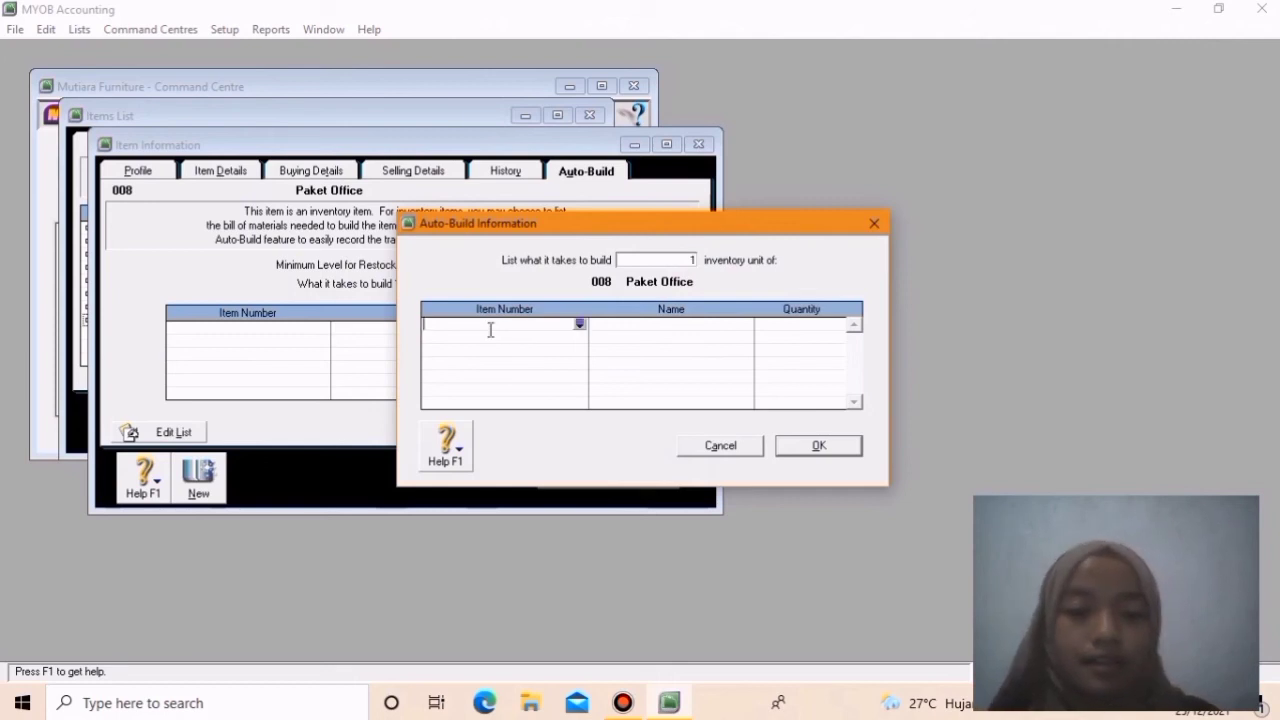
{"action": "left_click", "coordinate": [579, 324]}
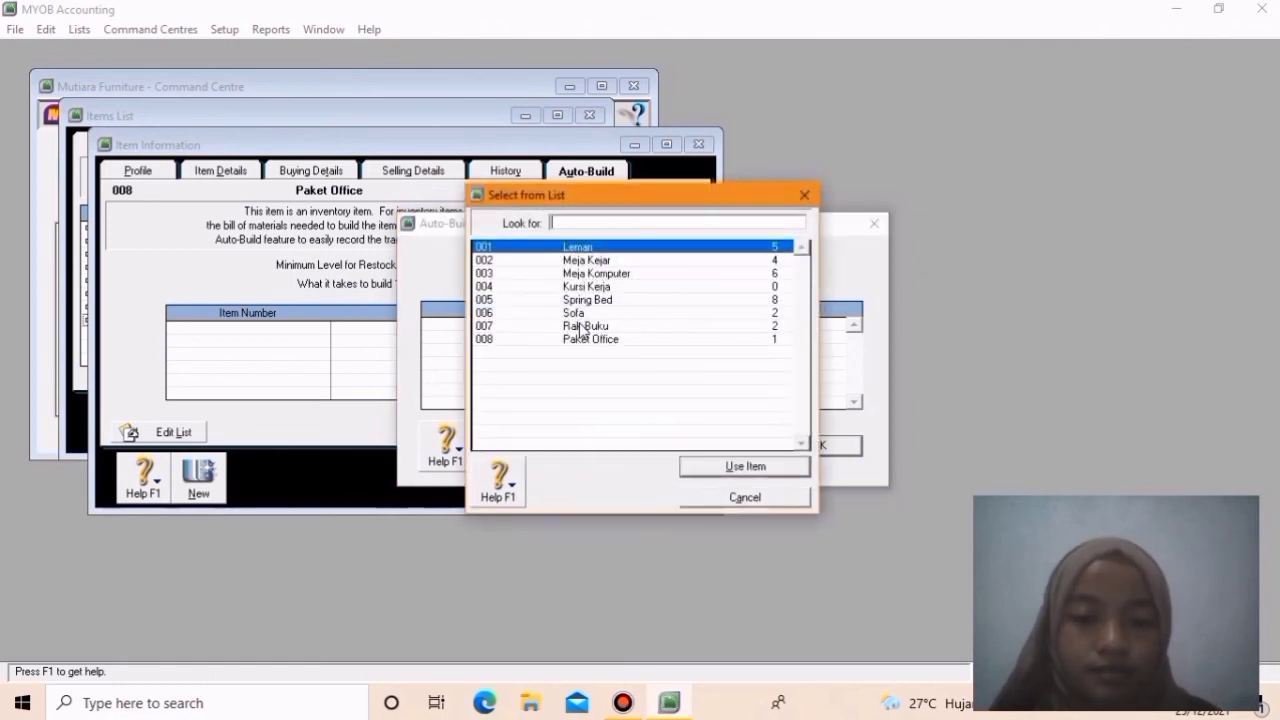
{"action": "left_click", "coordinate": [582, 264]}
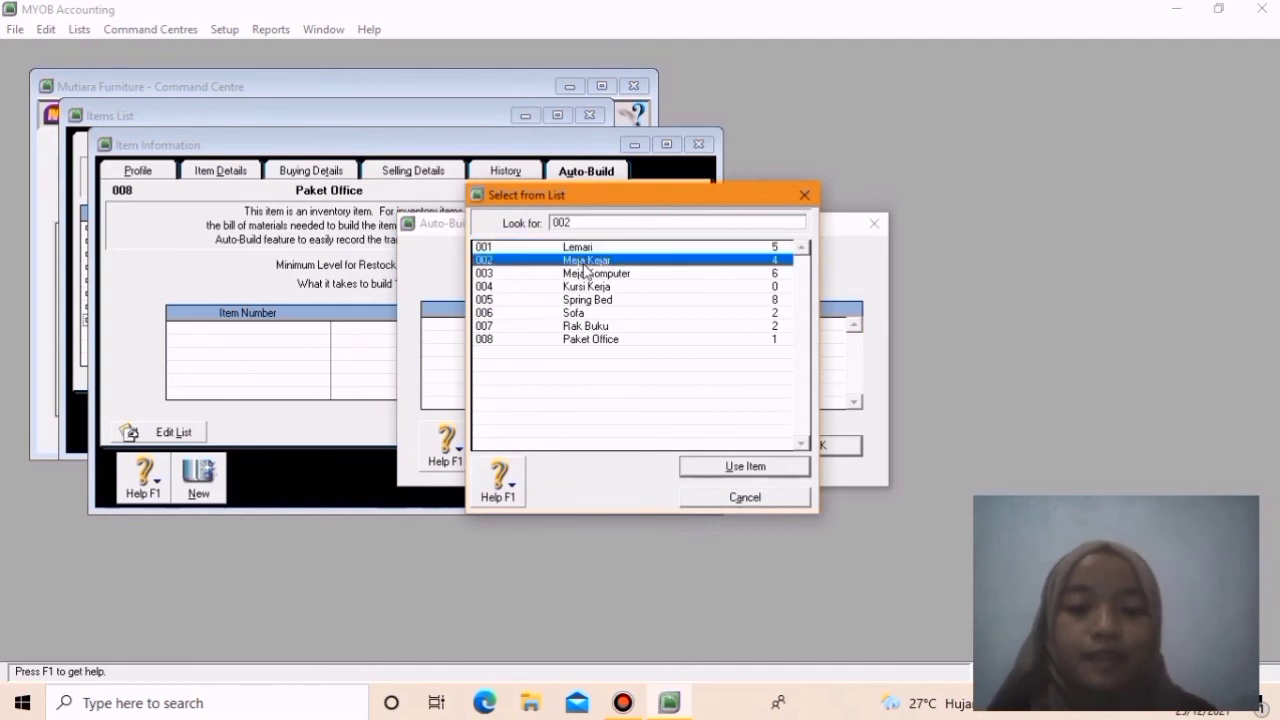
{"action": "left_click", "coordinate": [753, 470]}
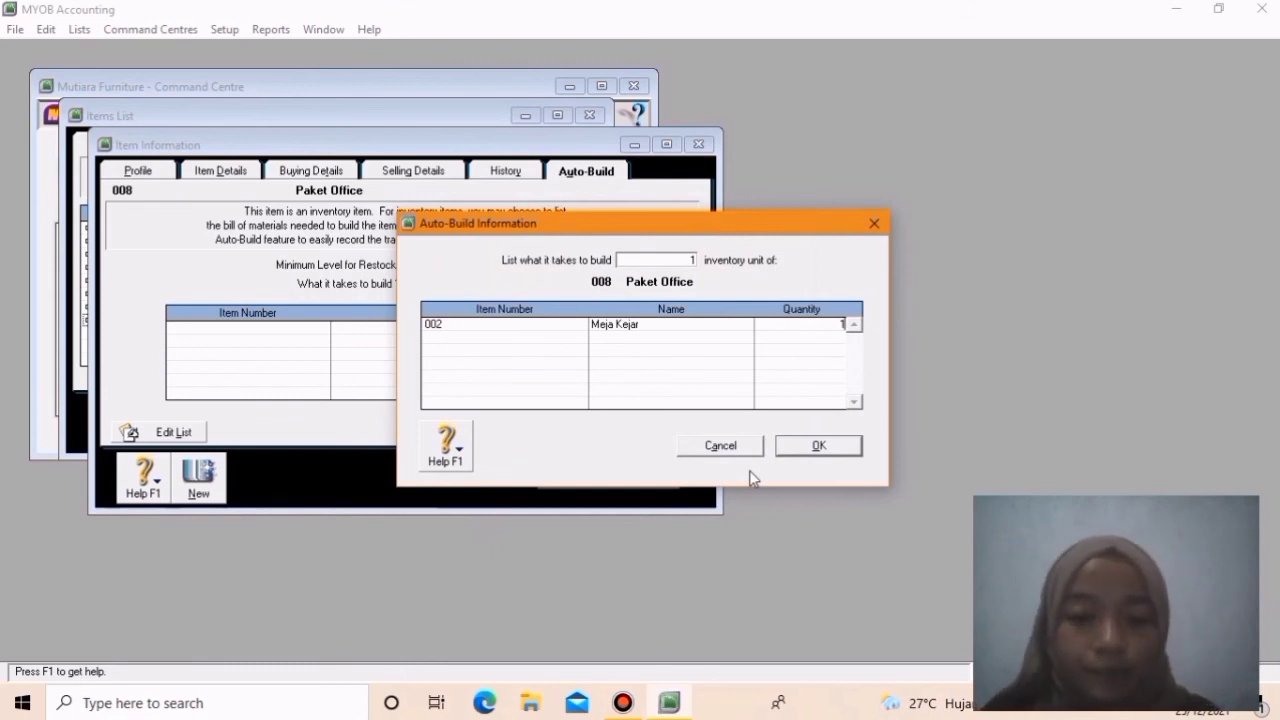
{"action": "key", "text": "Tab"}
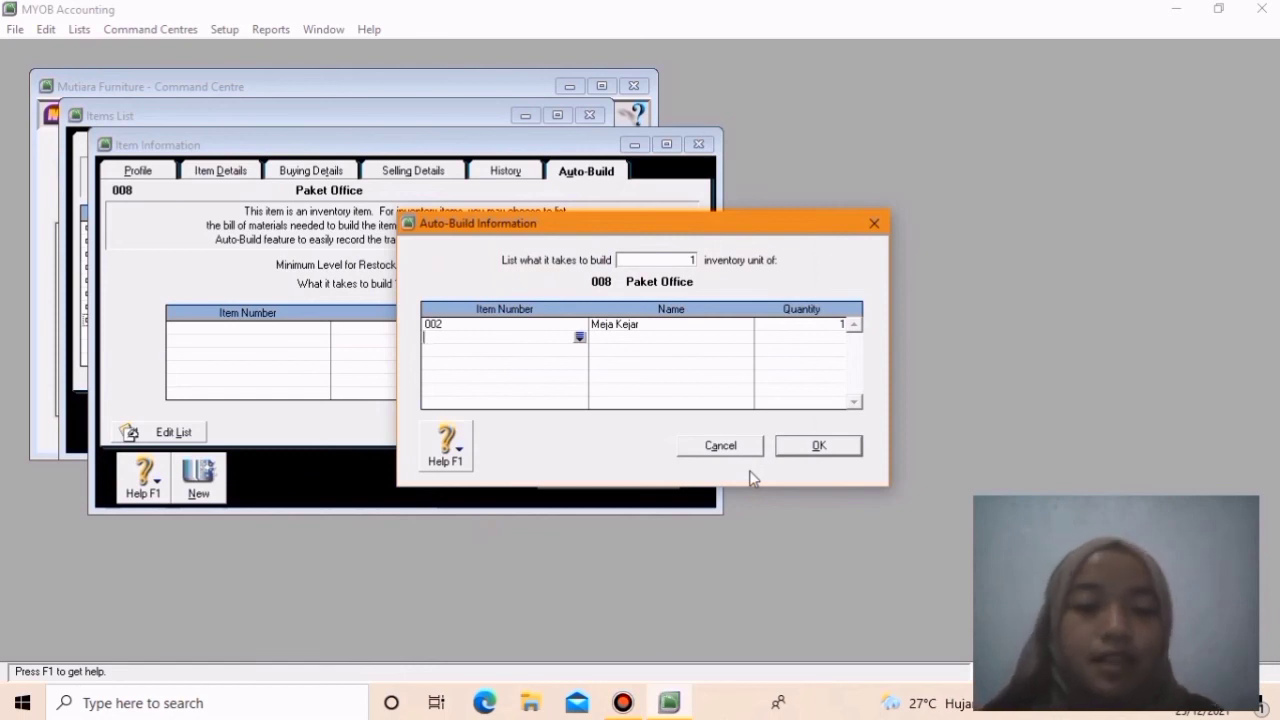
- Add component 003 Meja Komputer with quantity 1 to the Paket Office auto-build list
{"action": "left_click", "coordinate": [580, 339]}
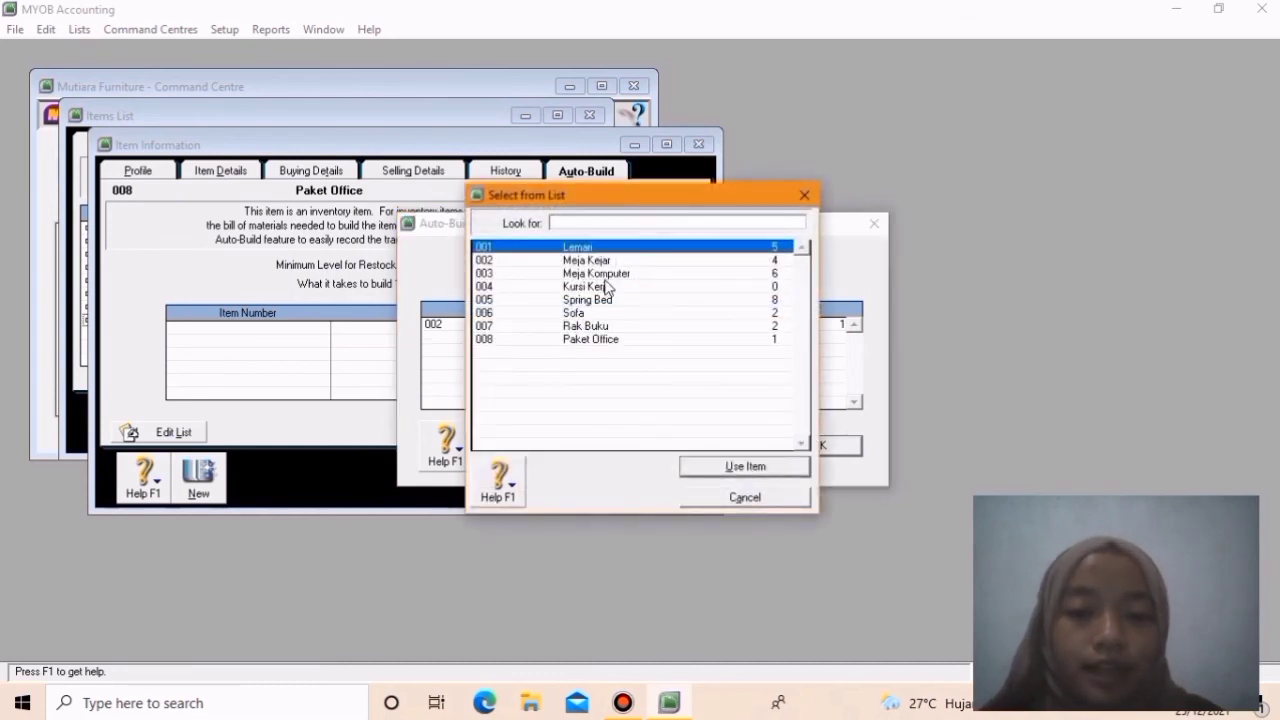
{"action": "type", "text": "003"}
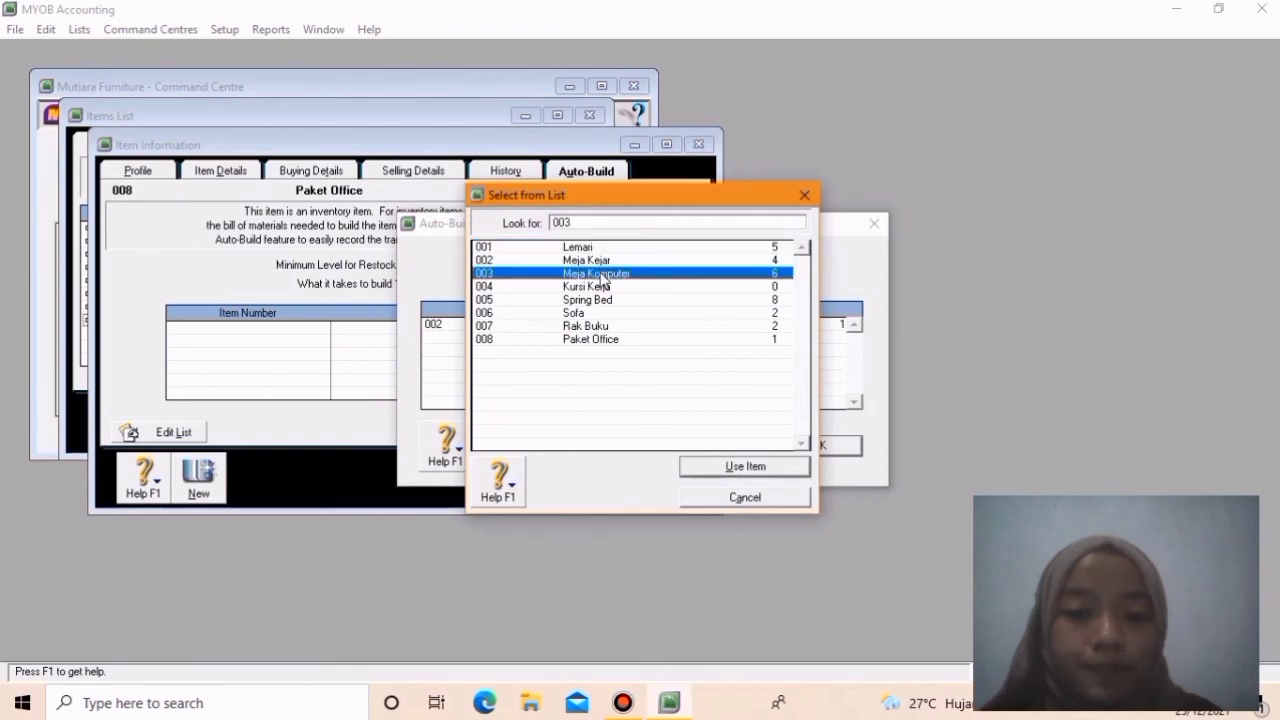
{"action": "left_click", "coordinate": [765, 470]}
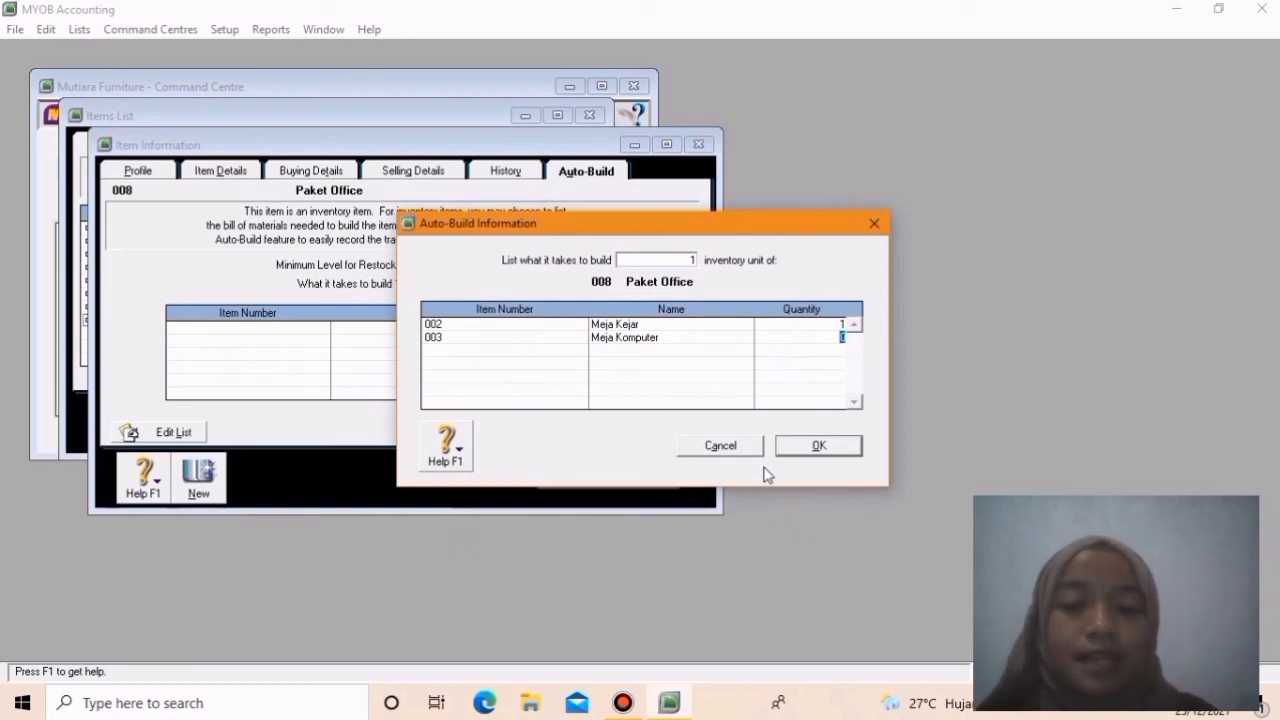
{"action": "type", "text": "1"}
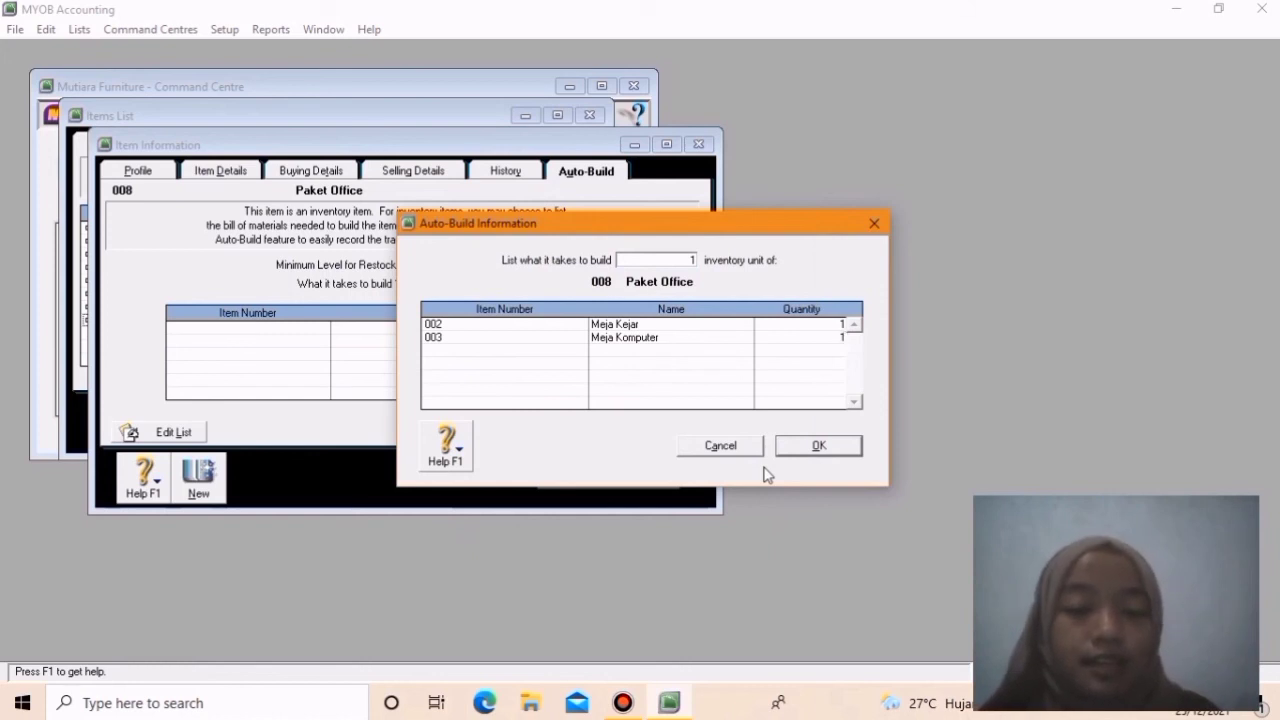
{"action": "key", "text": "Tab"}
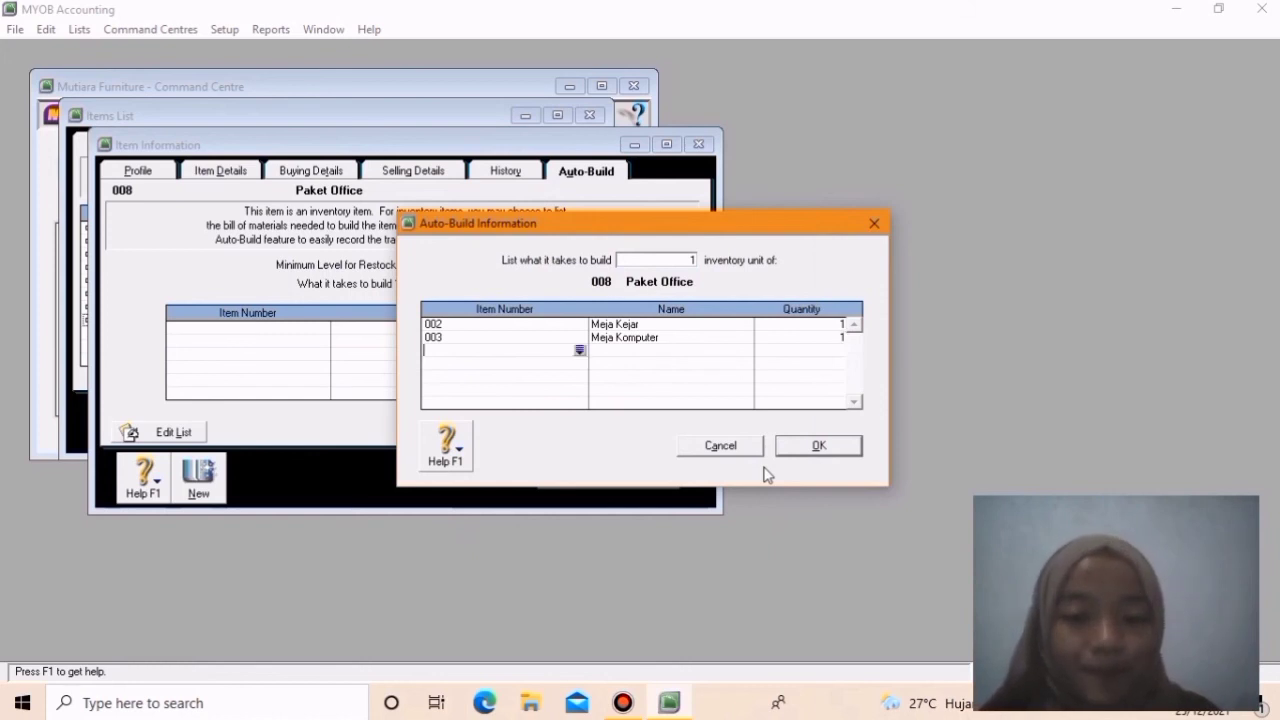
- Add component 007 Rak Buku to the auto-build list and confirm the component list
{"action": "left_click", "coordinate": [580, 351]}
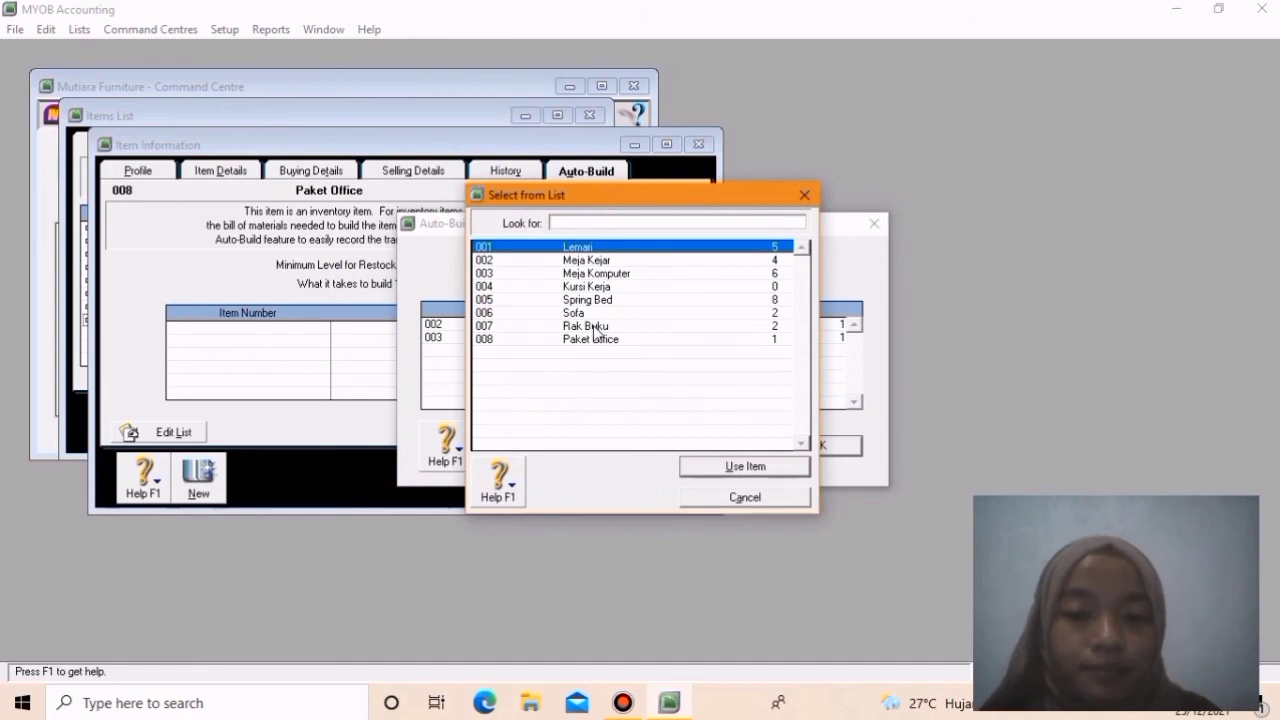
{"action": "type", "text": "007"}
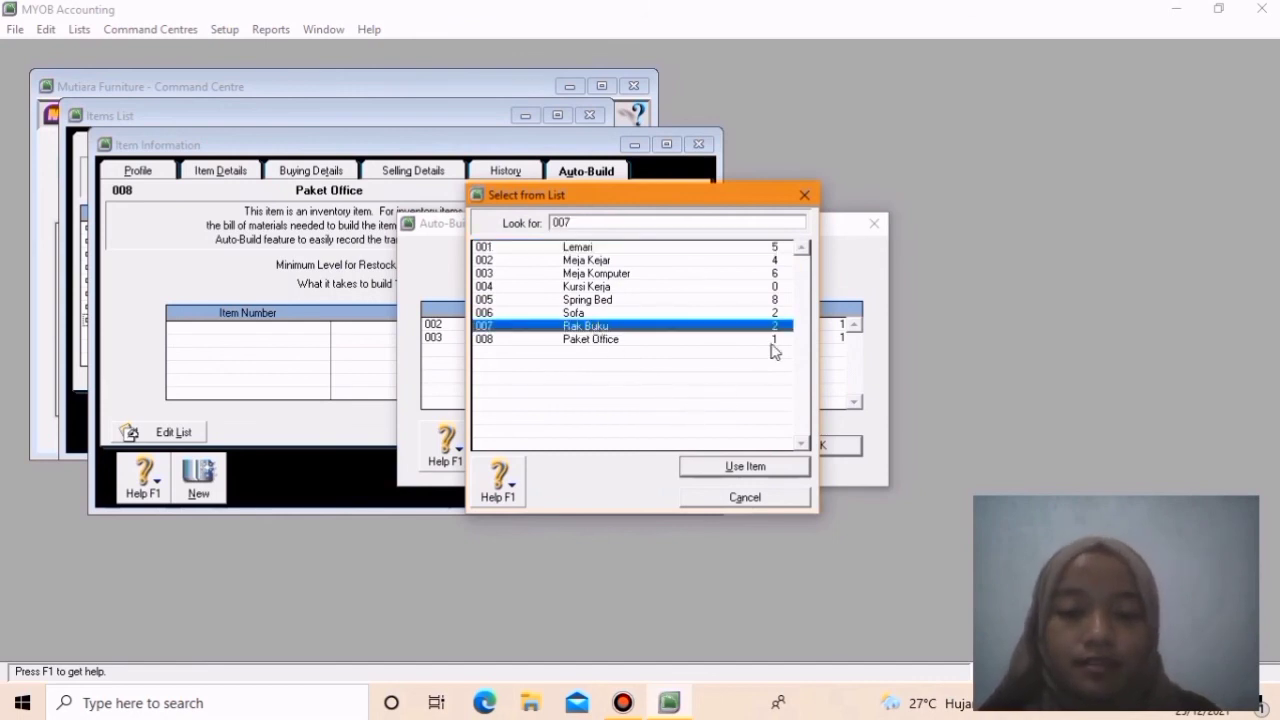
{"action": "left_click", "coordinate": [745, 467]}
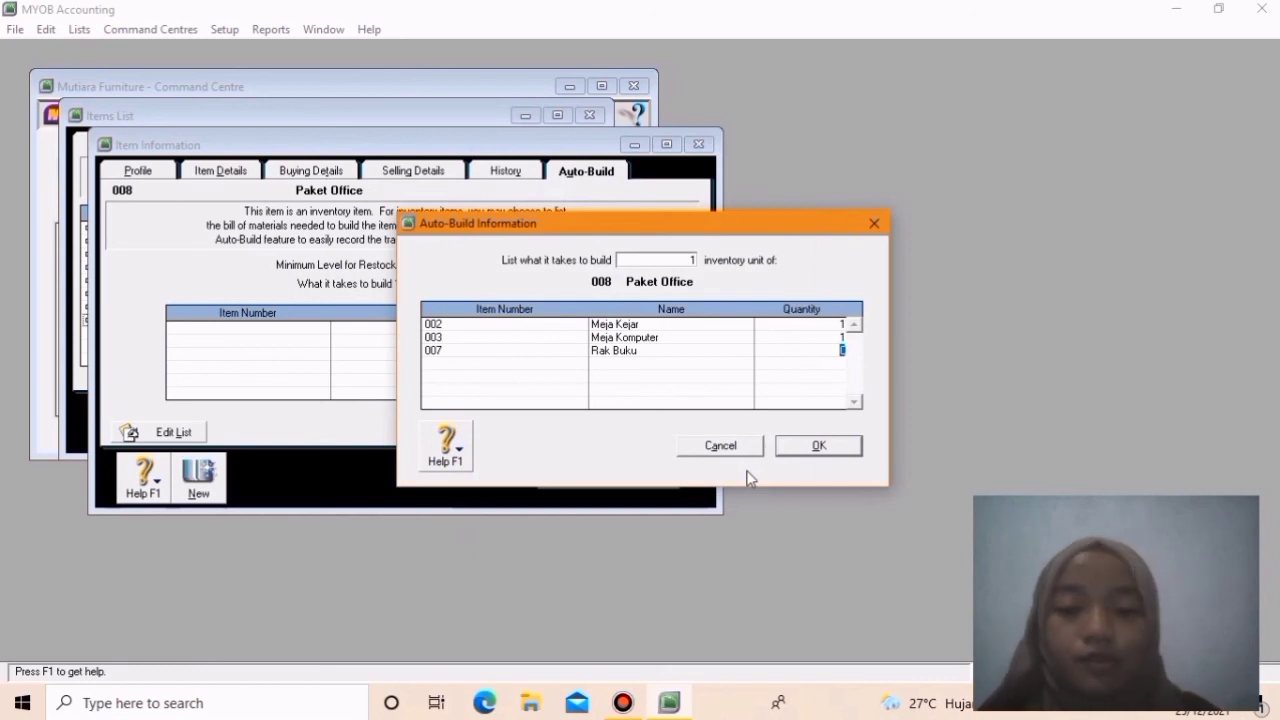
{"action": "left_click", "coordinate": [815, 447]}
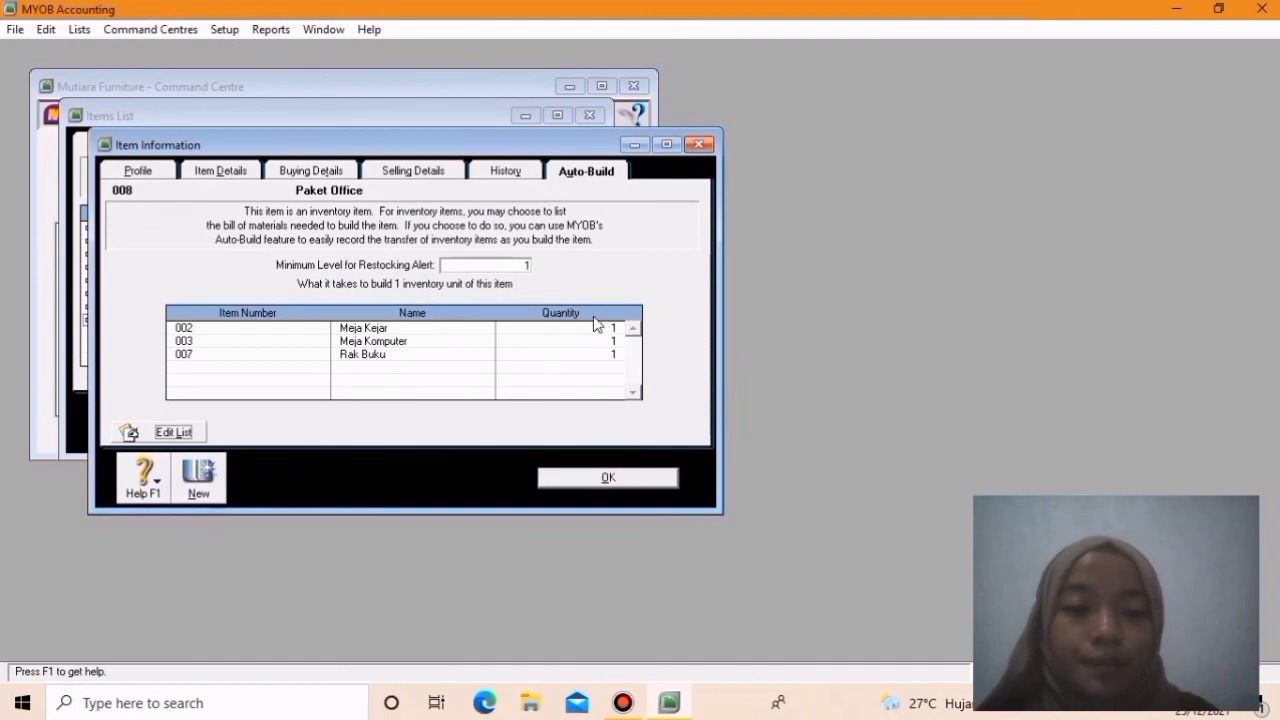
- Save the Paket Office item information, ignoring the spelling check, and close the Items List
{"action": "left_click", "coordinate": [612, 475]}
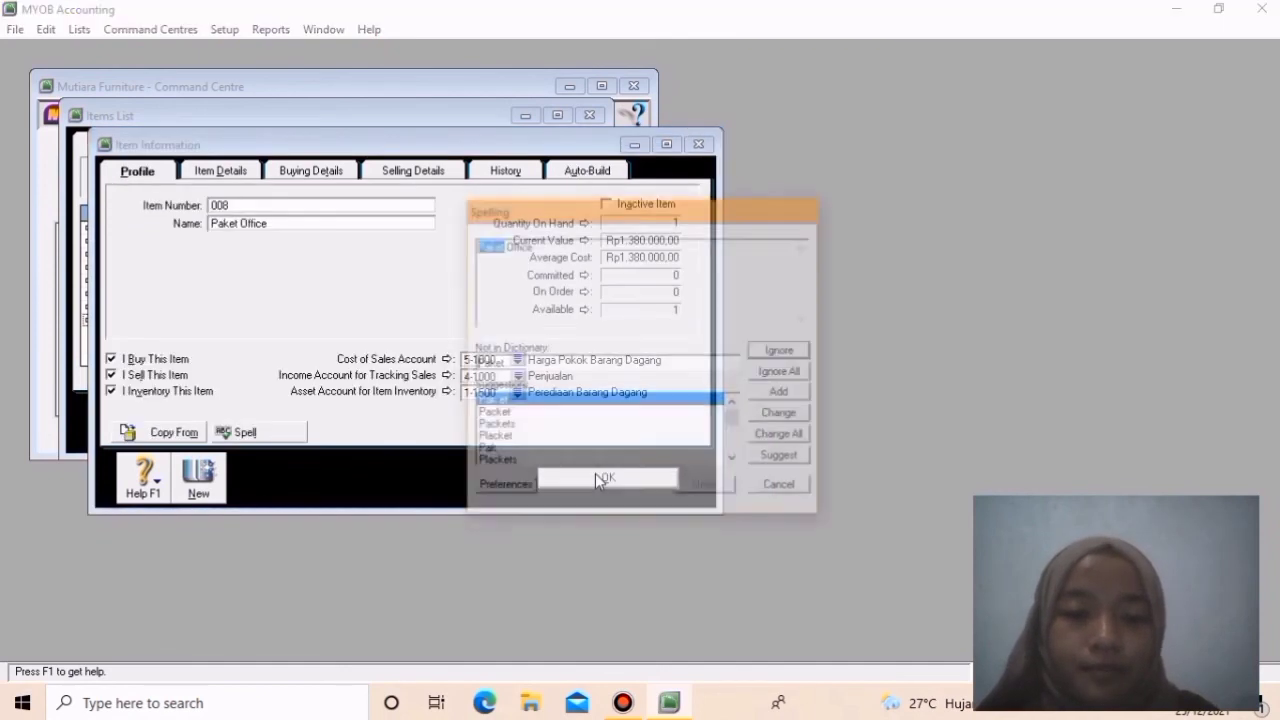
{"action": "left_click", "coordinate": [776, 371]}
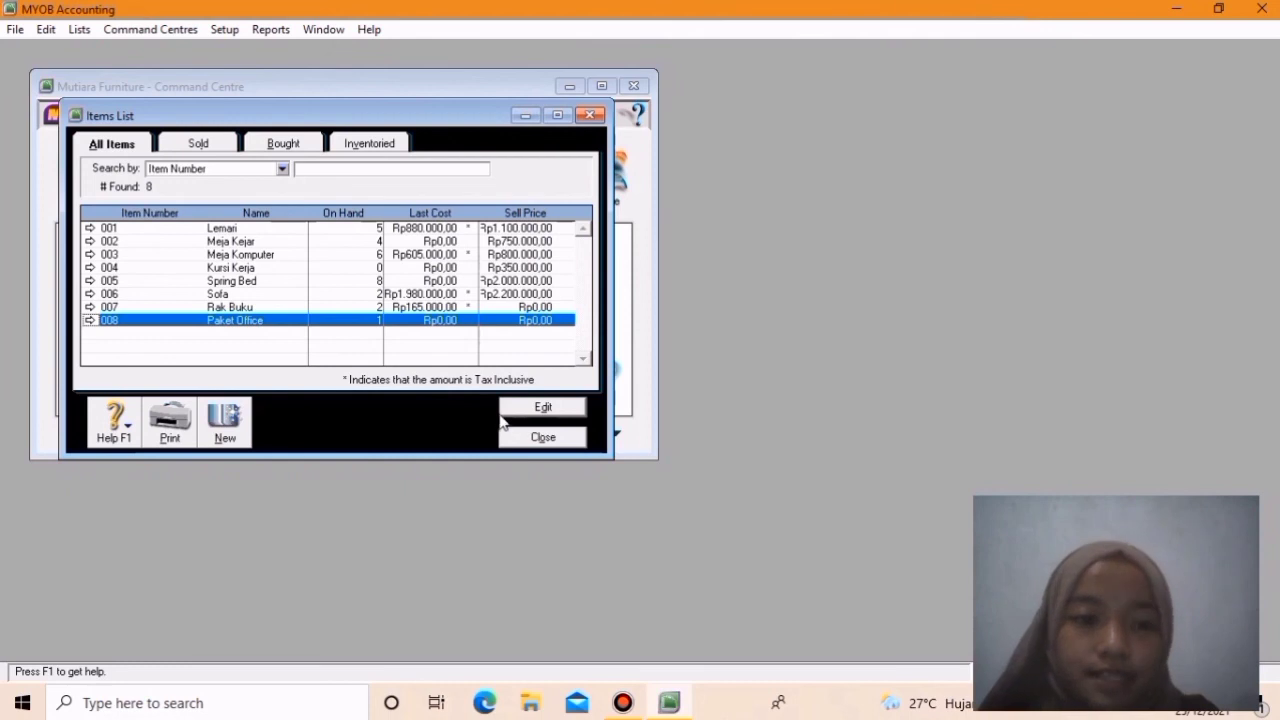
{"action": "left_click", "coordinate": [535, 437]}
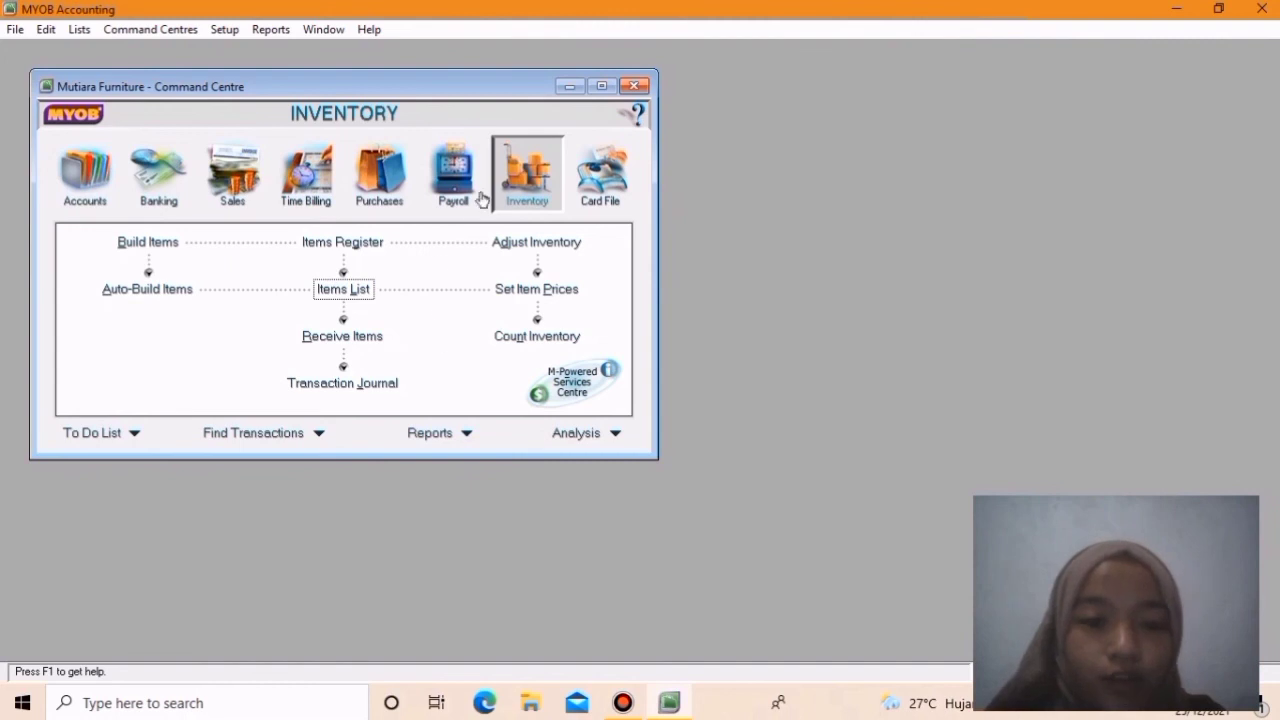
- Auto-build one Paket Office and record the resulting build items transaction
{"action": "left_click", "coordinate": [127, 295]}
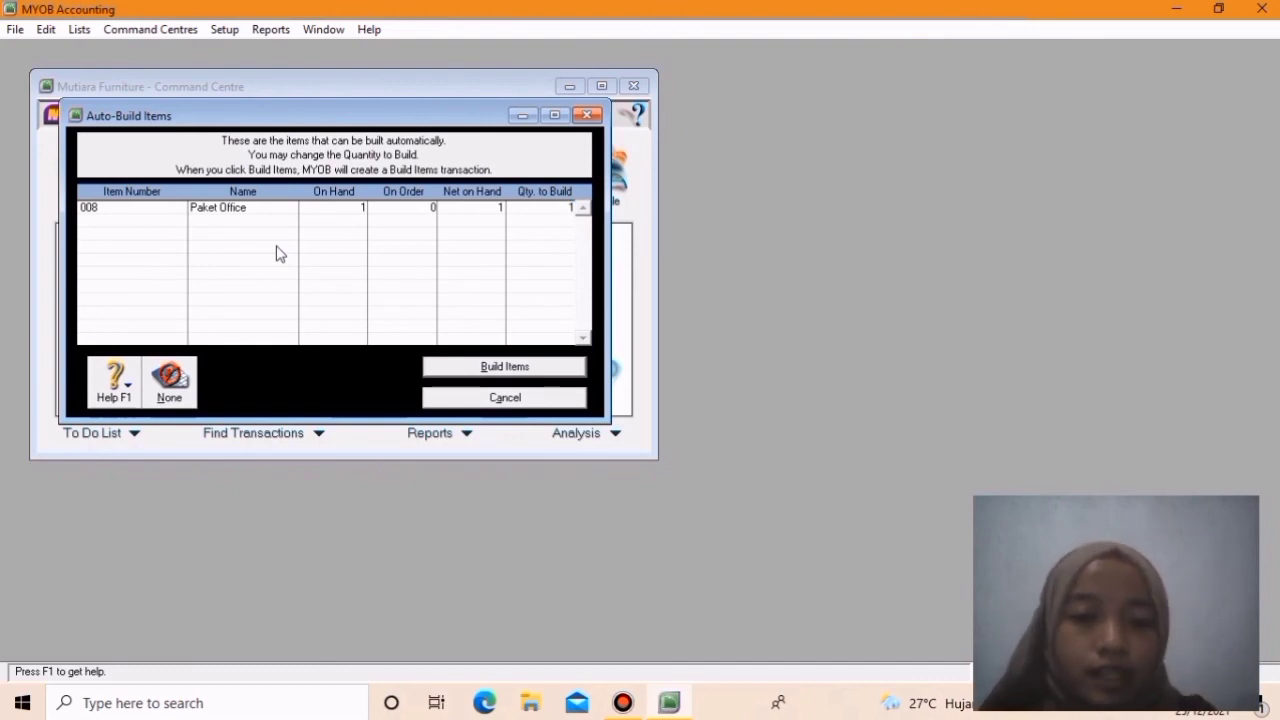
{"action": "left_click", "coordinate": [497, 370]}
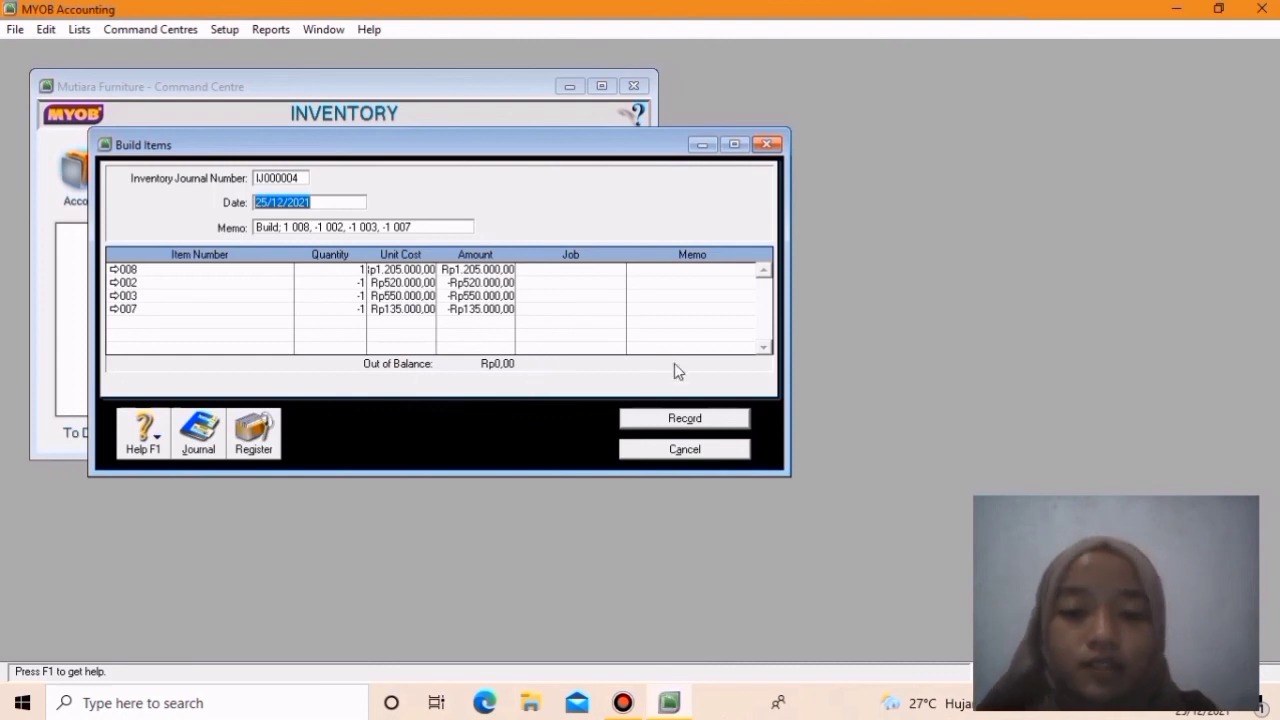
{"action": "left_click", "coordinate": [705, 417]}
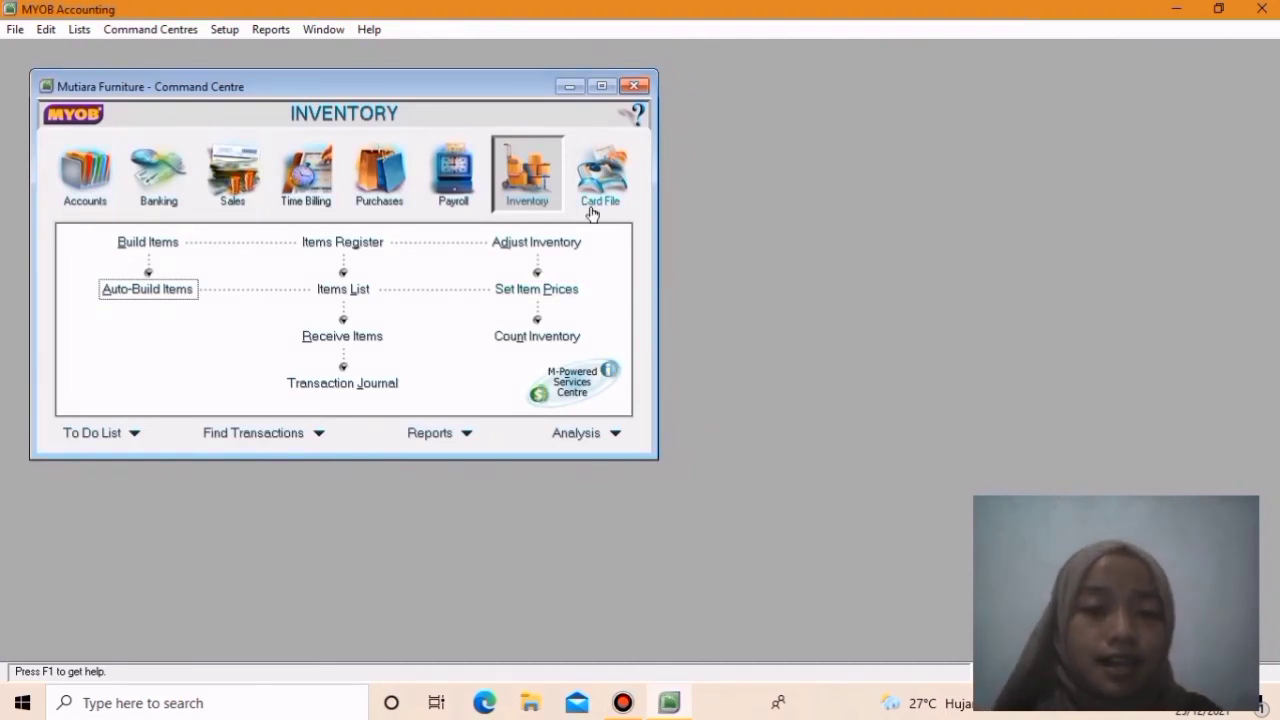
- Review the build entries in the Transaction Journal across all transaction types, then close it
{"action": "left_click", "coordinate": [337, 384]}
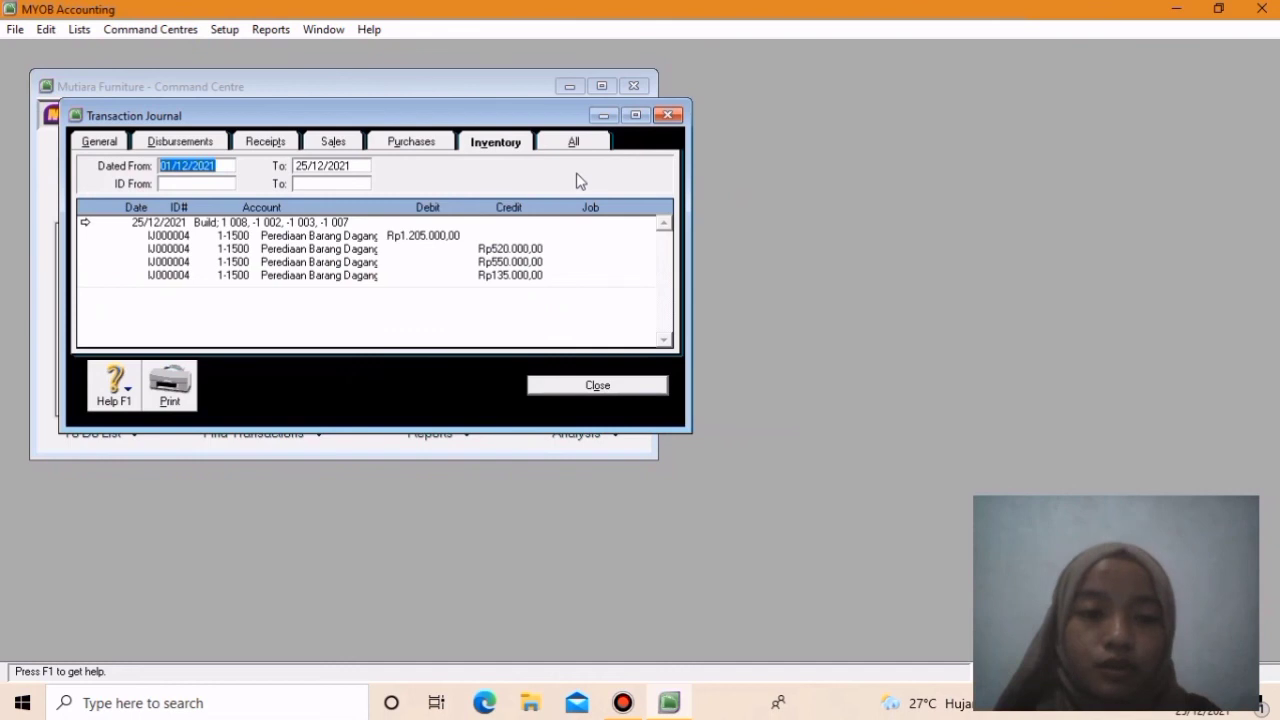
{"action": "left_click", "coordinate": [572, 145]}
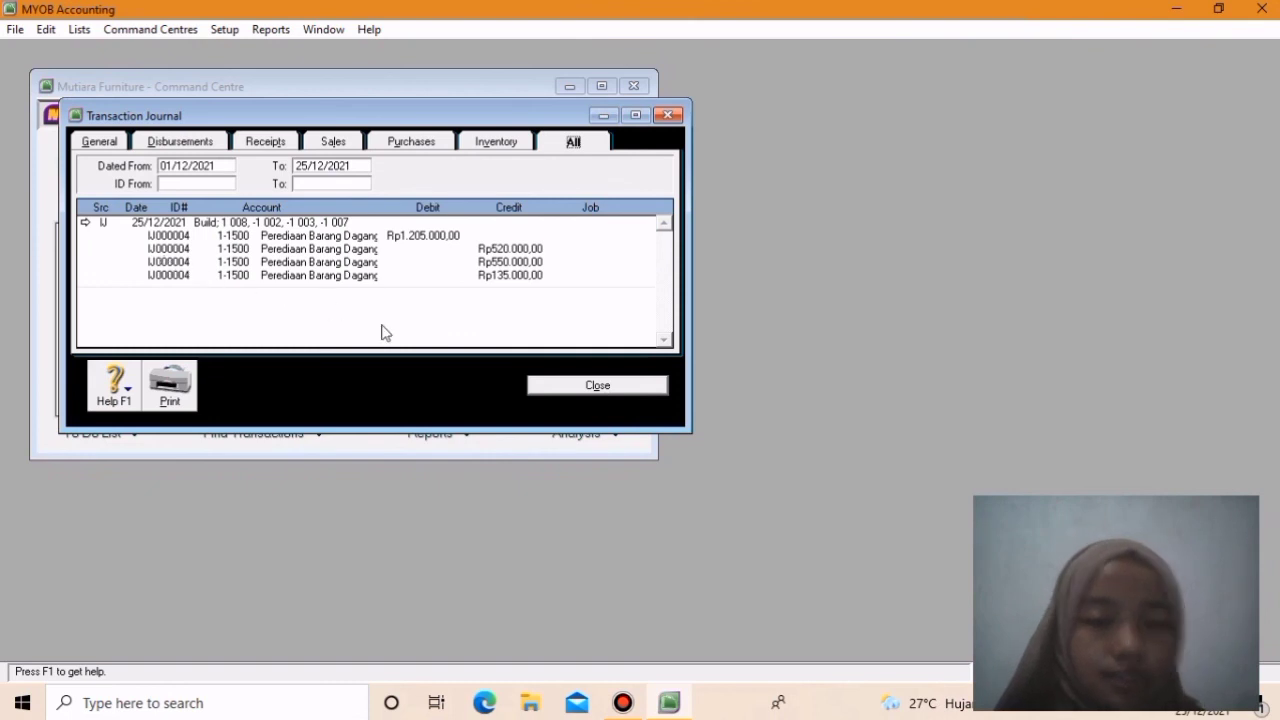
{"action": "left_click", "coordinate": [568, 385]}
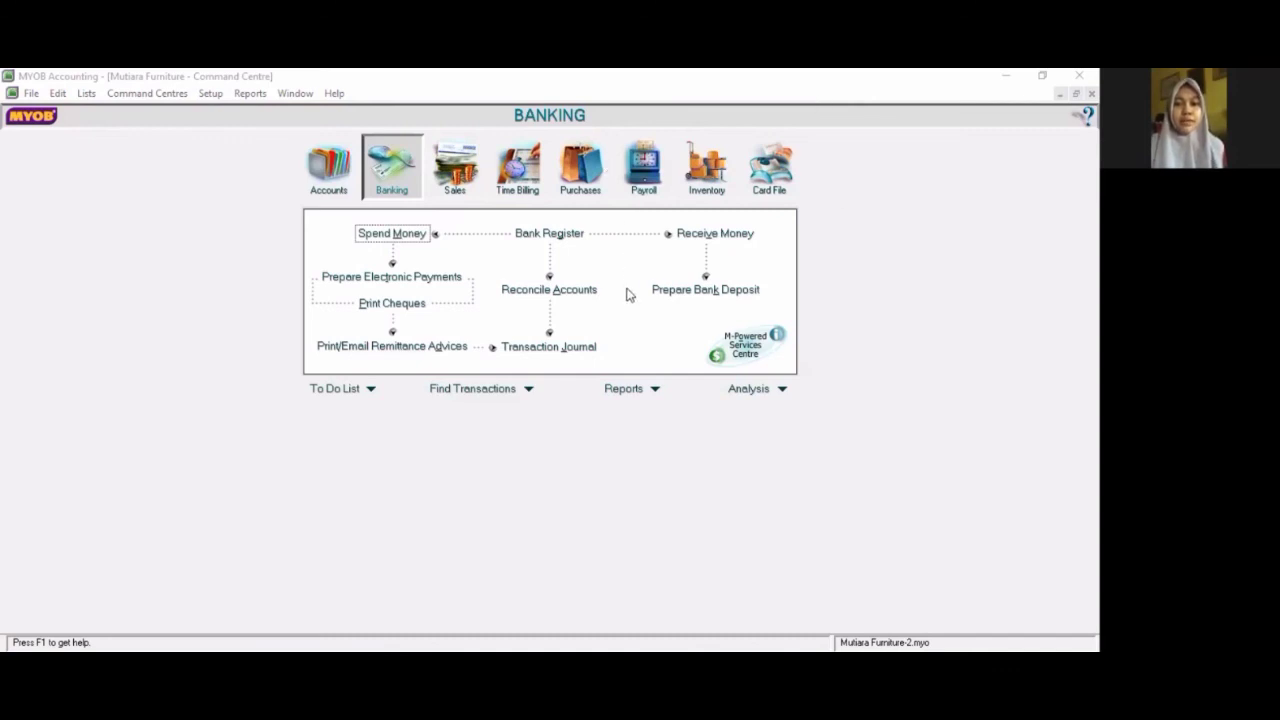
- Open the inventory reports and display the Items List Detail report, then close it
{"action": "left_click", "coordinate": [855, 329]}
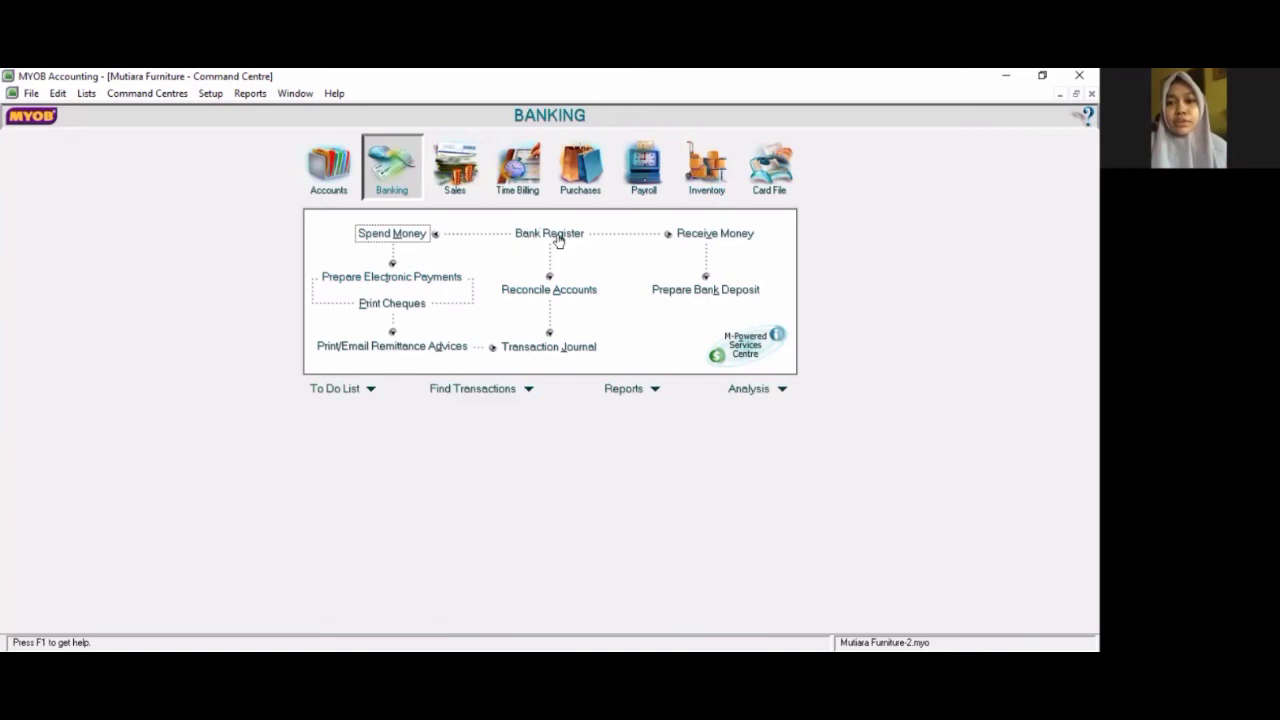
{"action": "left_click", "coordinate": [656, 389]}
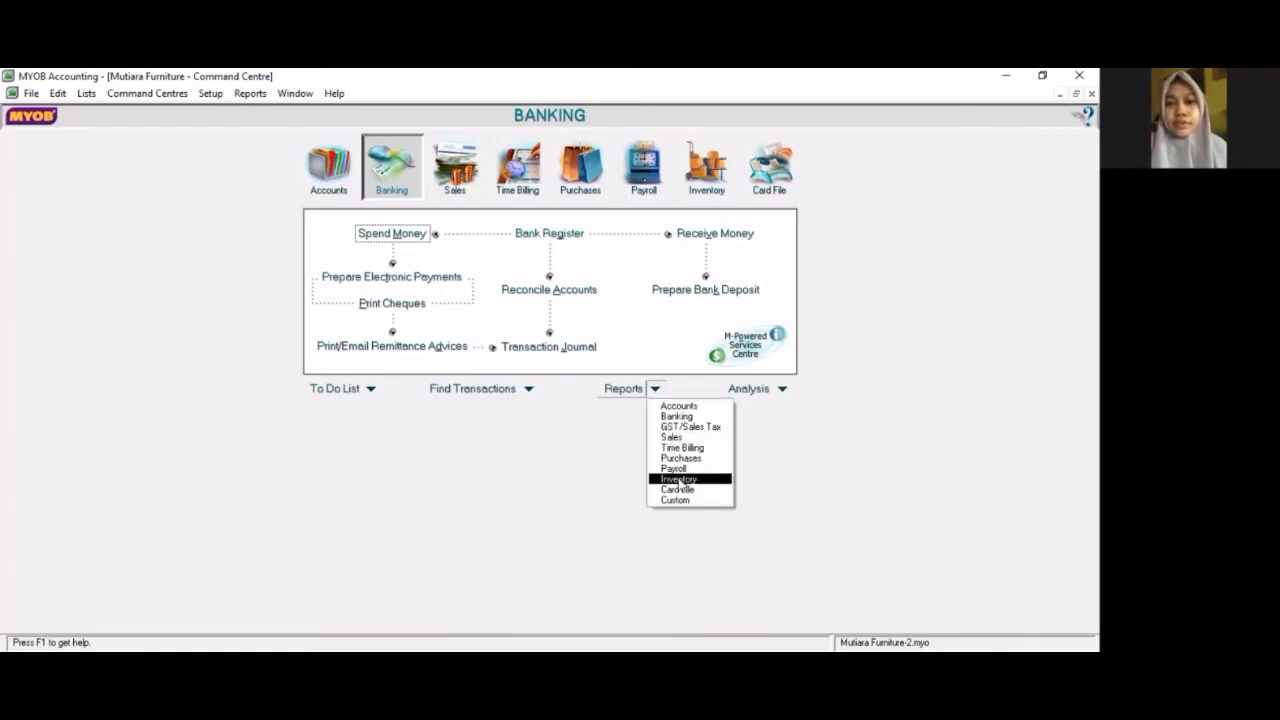
{"action": "left_click", "coordinate": [678, 480]}
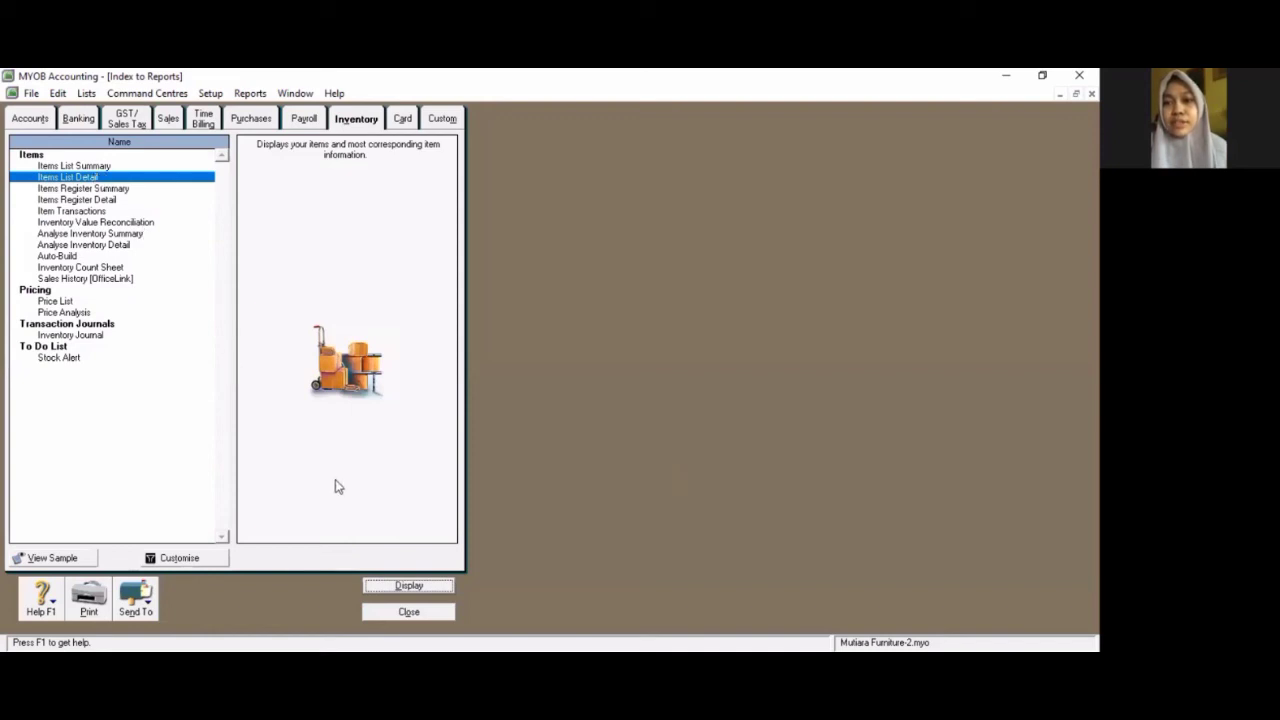
{"action": "left_click", "coordinate": [398, 586]}
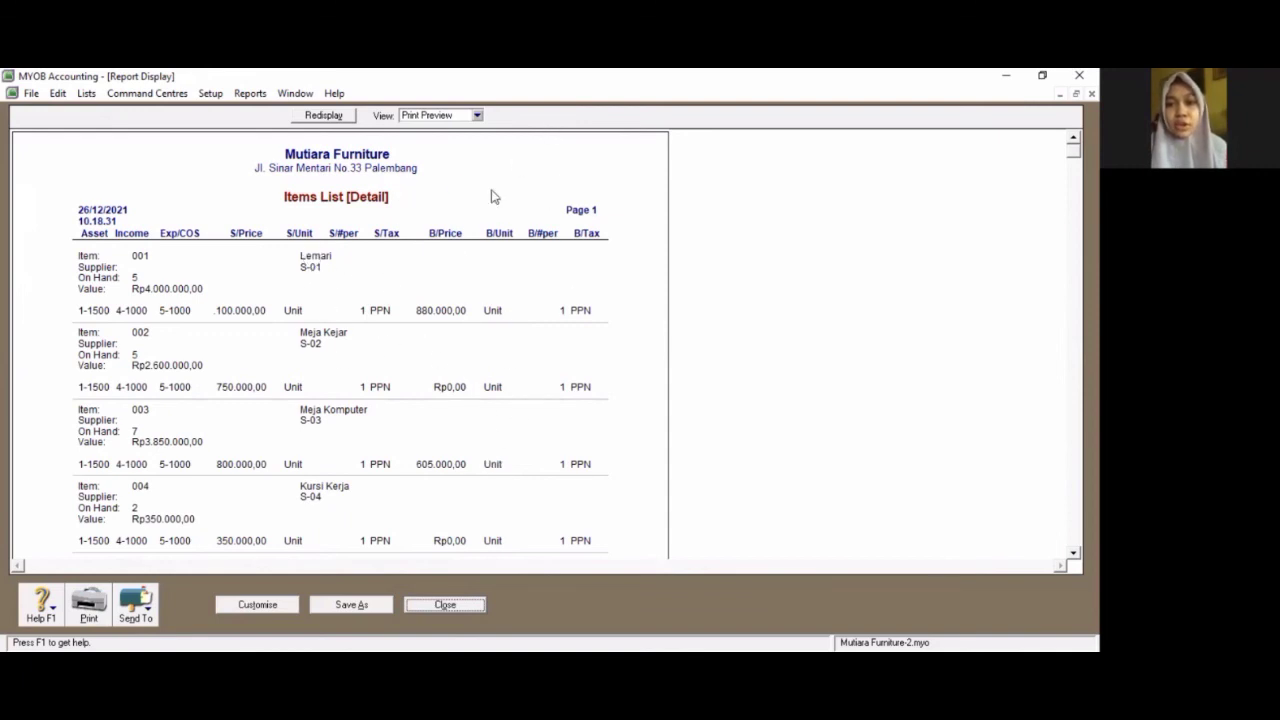
{"action": "left_click", "coordinate": [462, 606]}
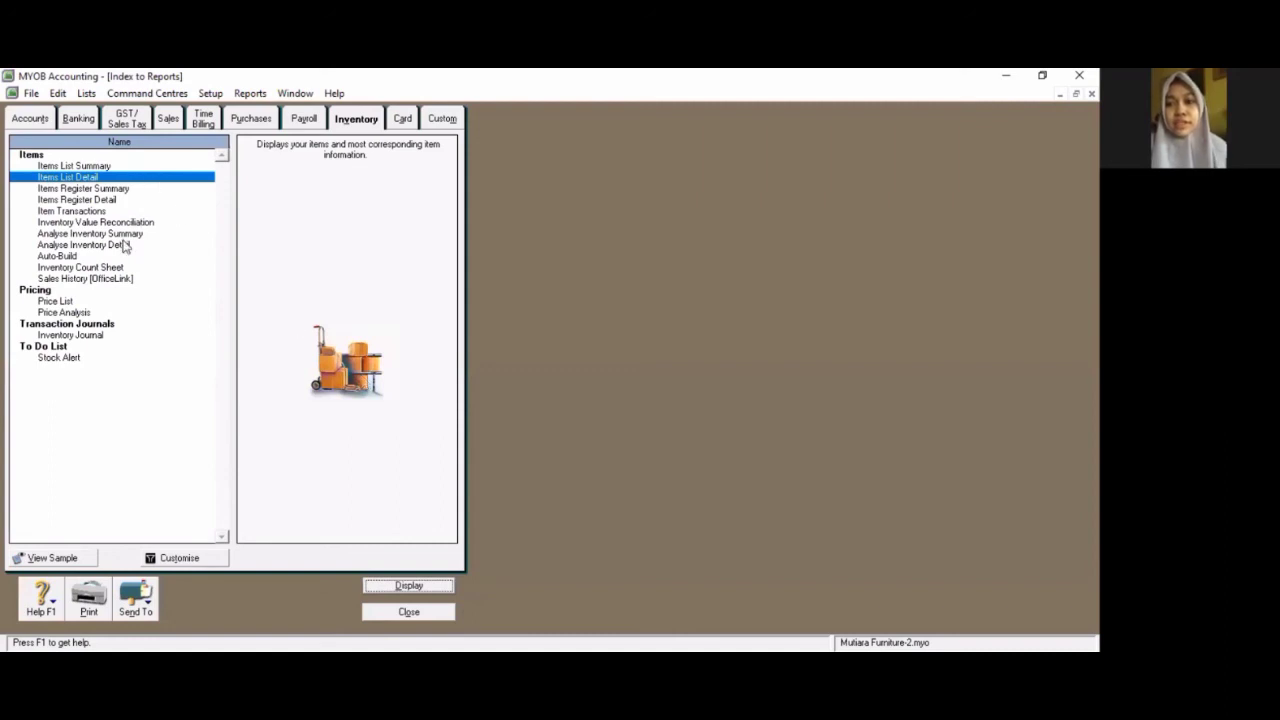
- Display the Inventory Count Sheet report, browse its export options without choosing one, and close the report
{"action": "left_click", "coordinate": [100, 267]}
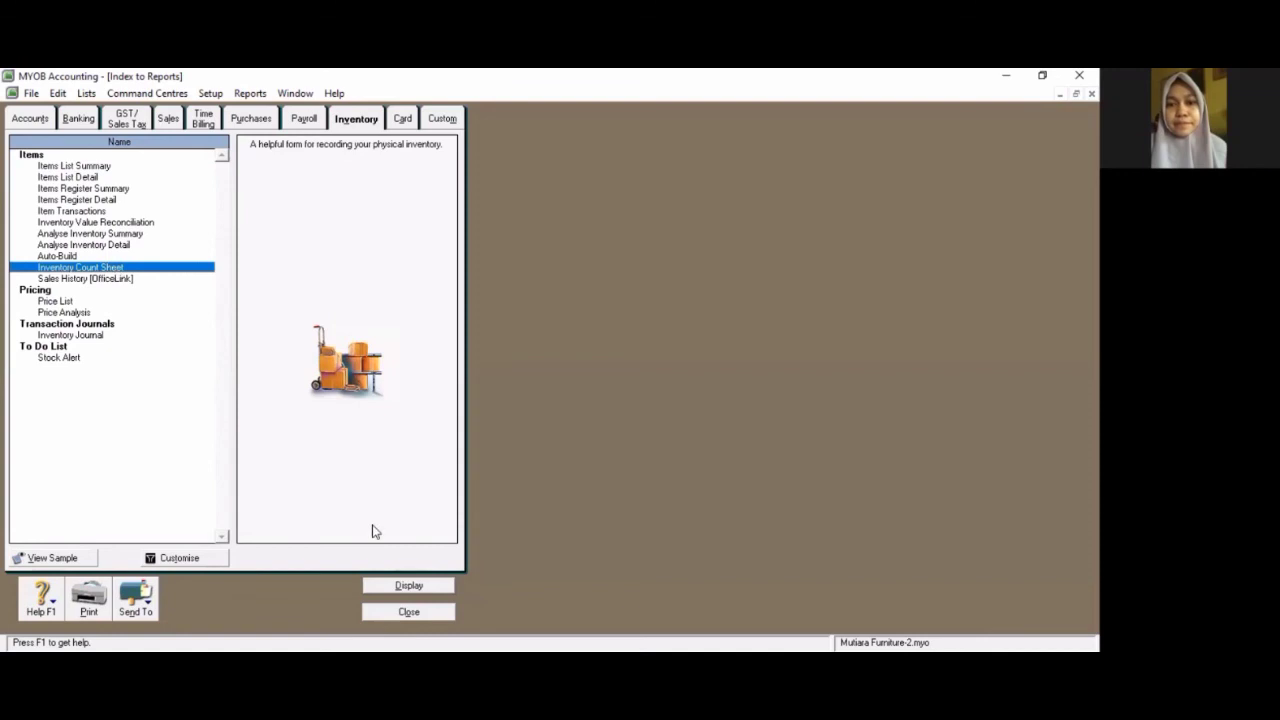
{"action": "left_click", "coordinate": [397, 587]}
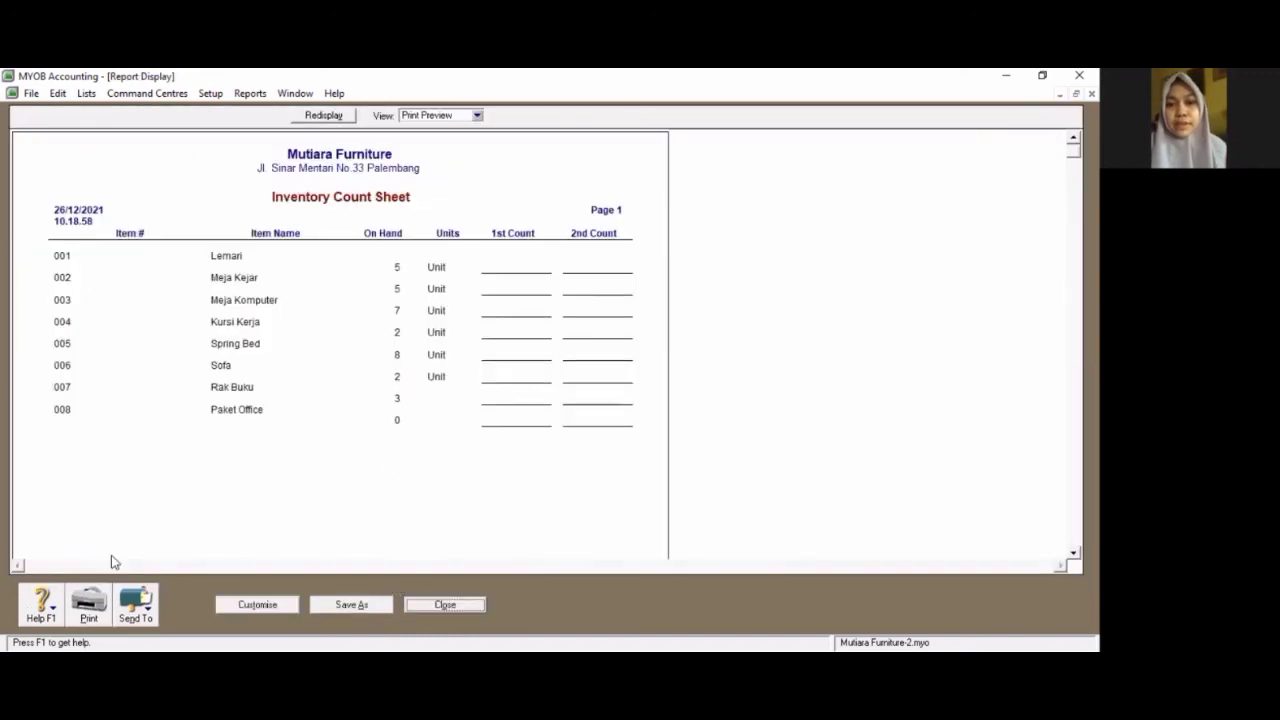
{"action": "left_click", "coordinate": [137, 610]}
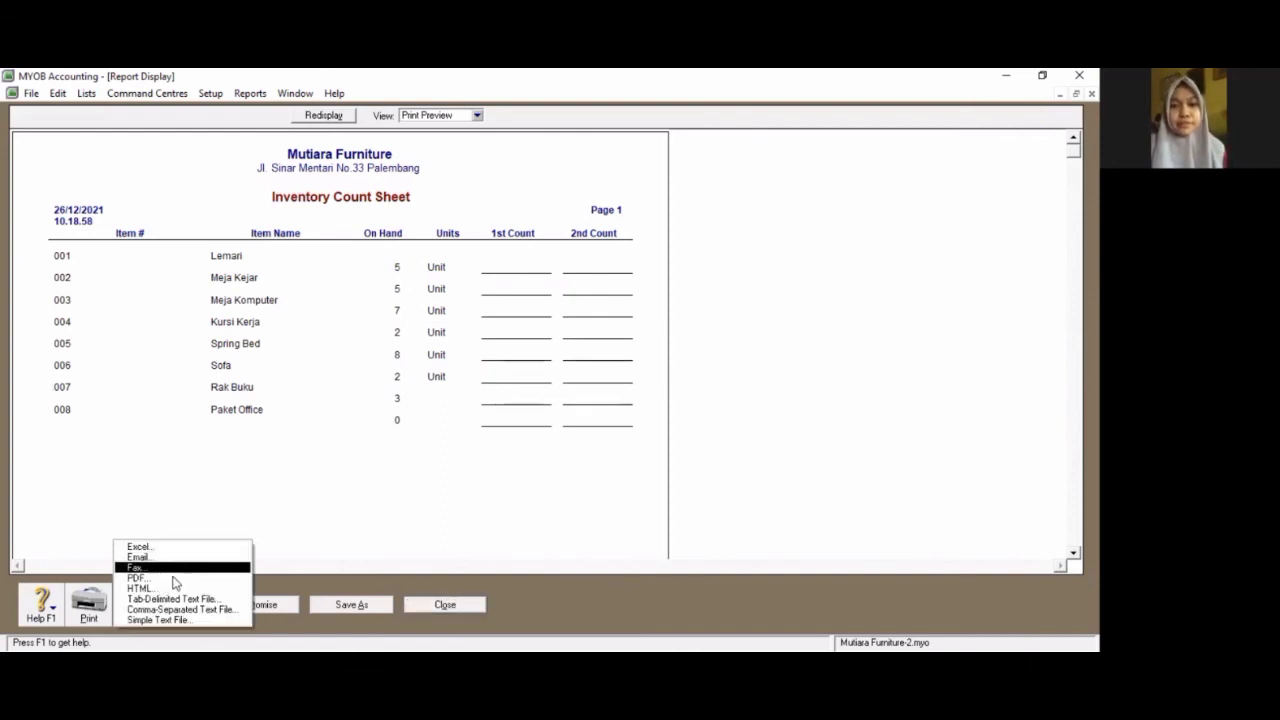
{"action": "left_click", "coordinate": [215, 525]}
{"action": "left_click", "coordinate": [445, 604]}
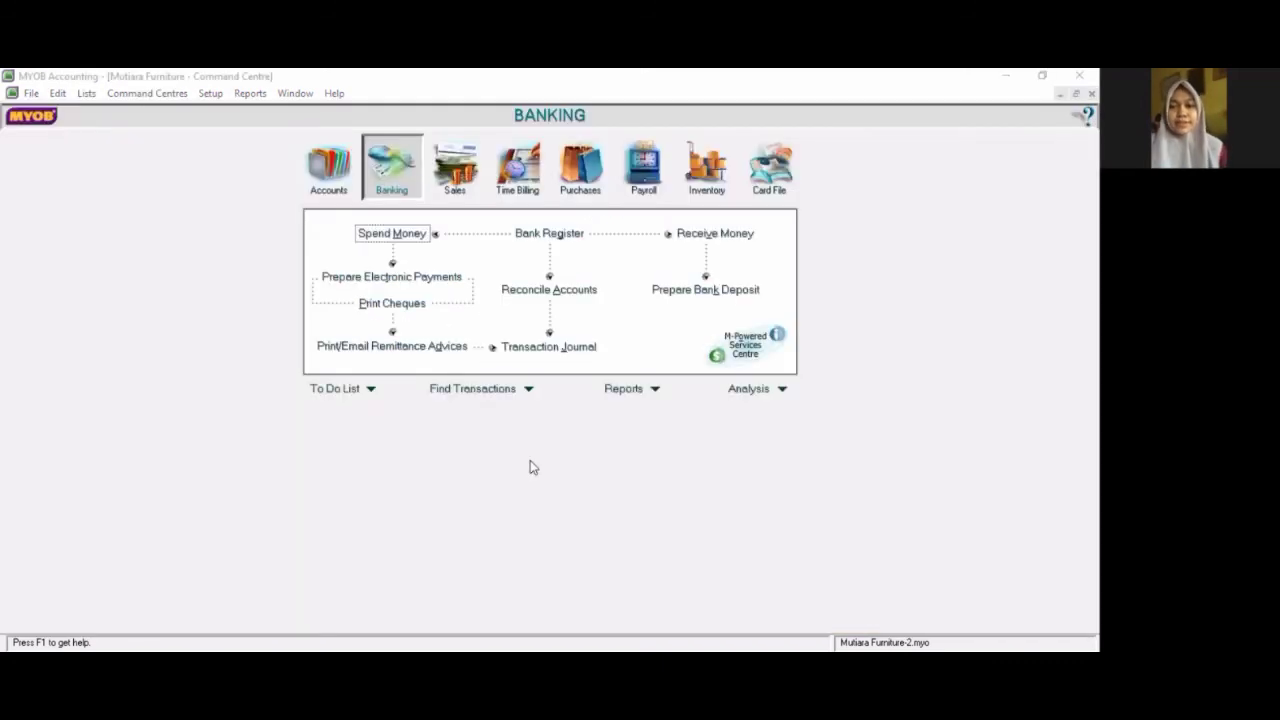